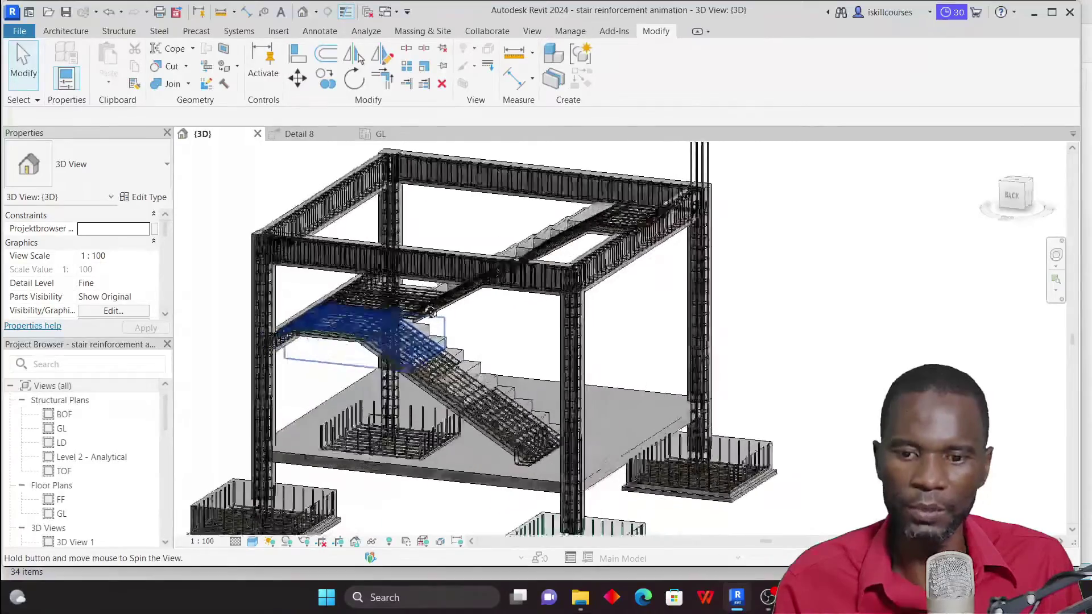
Step: Examine the rebar in the stair flights, landings and surrounding frame from several angles in the 3D model
scroll(296, 284, "up", 5)
scroll(561, 360, "down", 8)
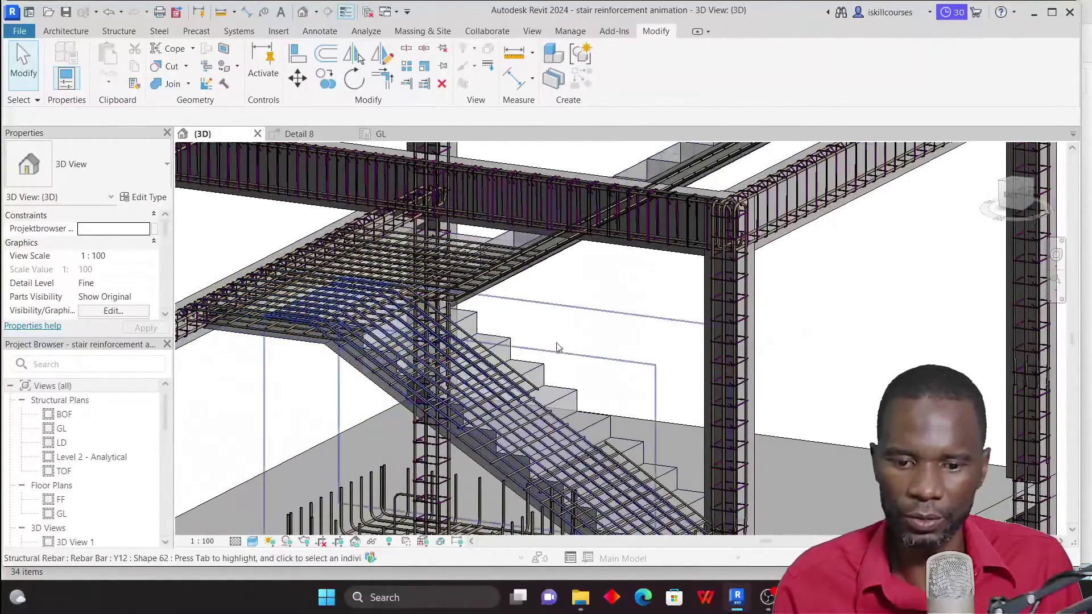
middle_click_drag(253, 193, 341, 239, "shift")
scroll(512, 313, "up", 4)
scroll(573, 277, "up", 3)
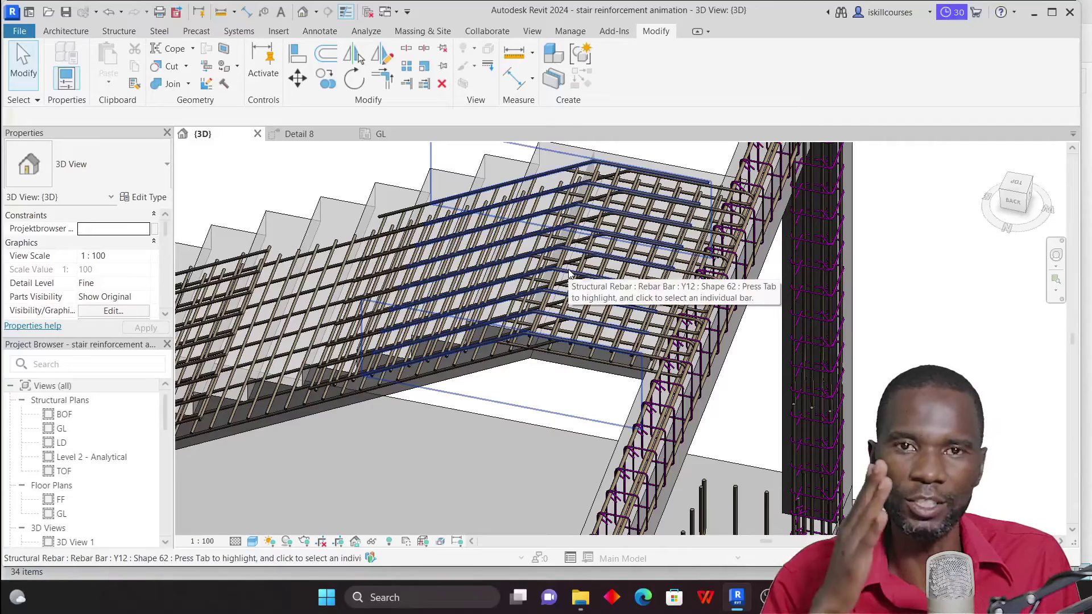
scroll(569, 272, "down", 6)
middle_click_drag(721, 288, 629, 236, "shift")
scroll(268, 190, "down", 3)
scroll(359, 290, "up", 2)
middle_click_drag(360, 290, 356, 301, "shift")
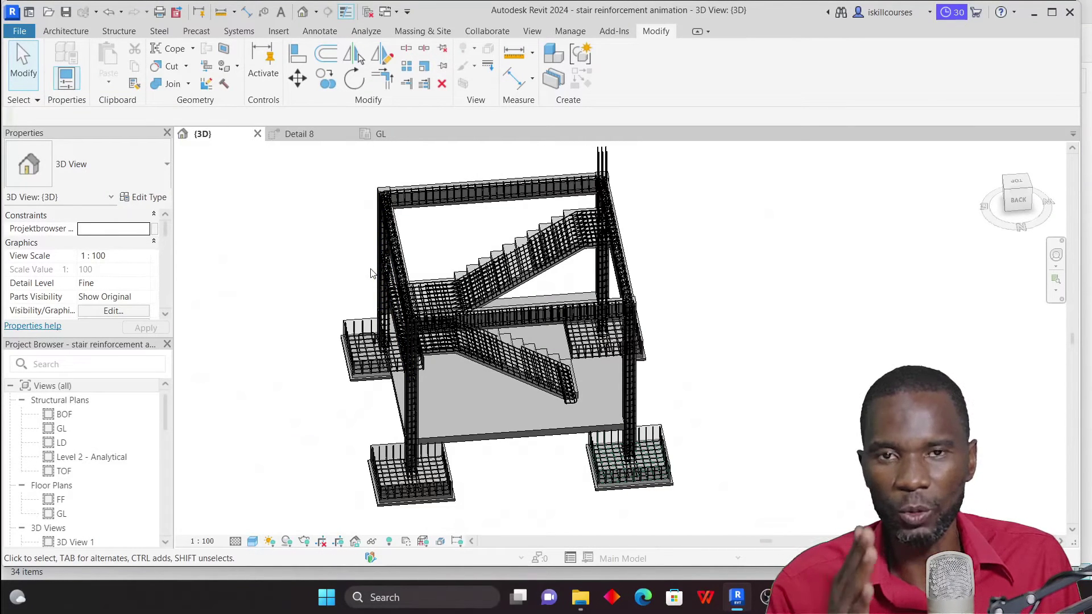
Step: Open the Detail 8 view and examine the annotated rebar in both stair flights, the landings and the supporting beams
left_click(314, 137)
scroll(623, 256, "up", 4)
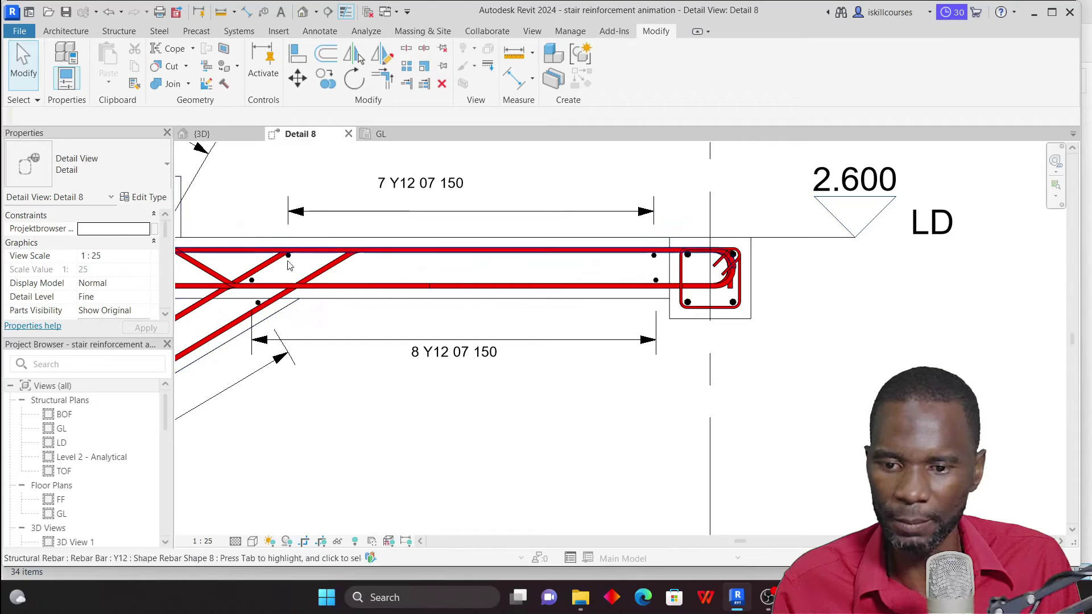
scroll(555, 324, "down", 2)
scroll(555, 324, "down", 3)
scroll(287, 356, "up", 4)
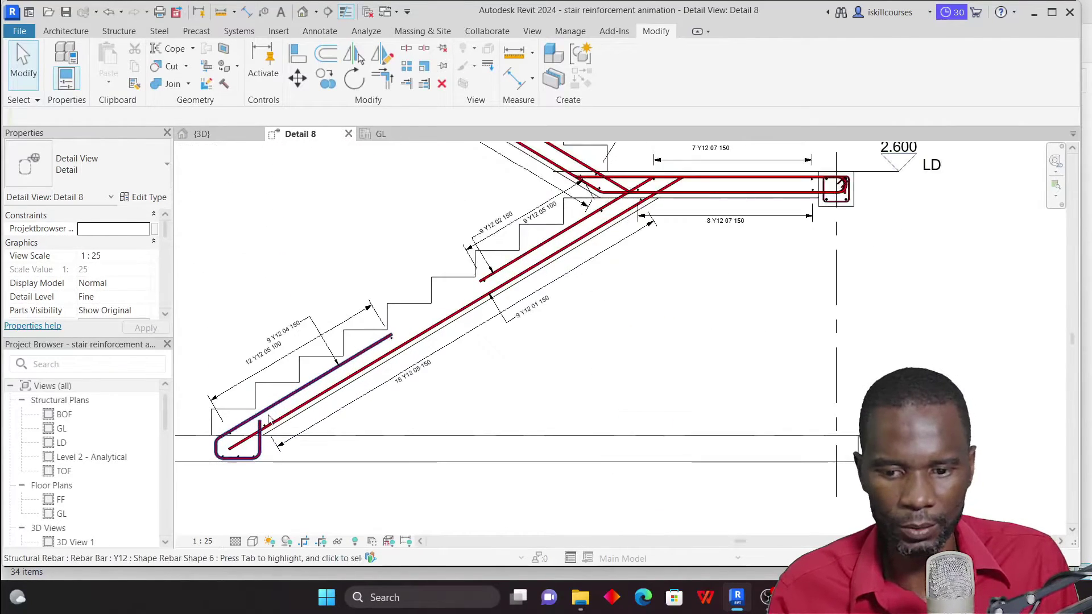
scroll(428, 335, "down", 4)
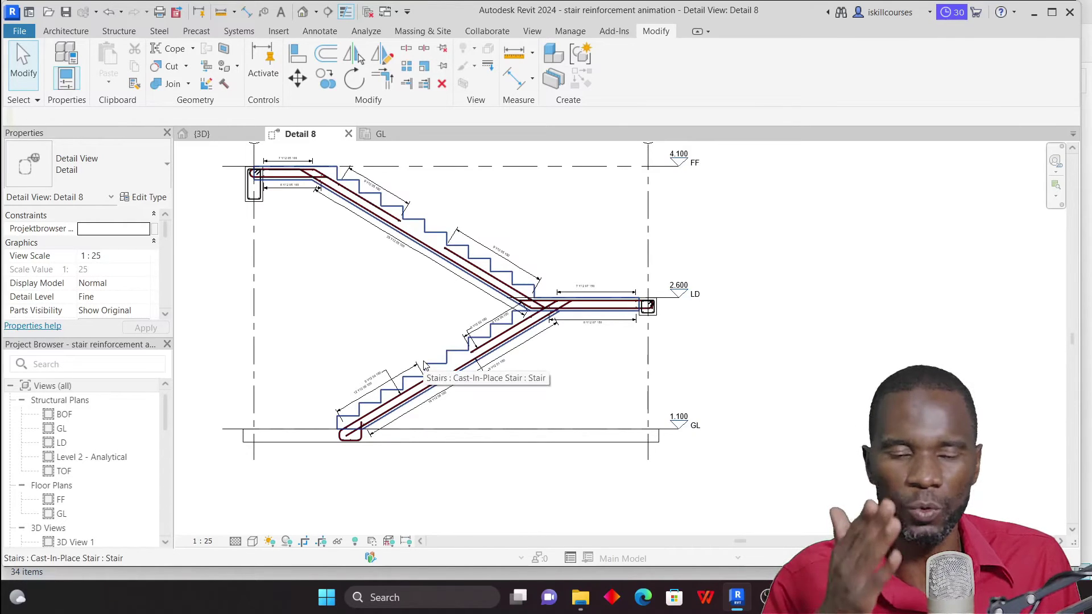
scroll(423, 364, "down", 2)
scroll(352, 248, "up", 4)
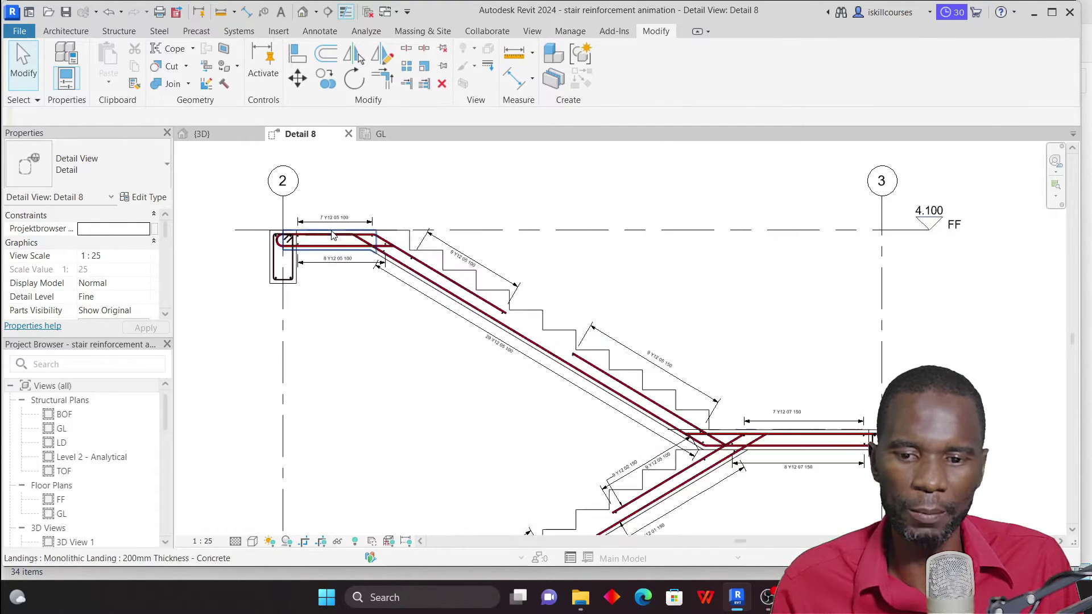
scroll(334, 261, "down", 2)
scroll(458, 246, "down", 2)
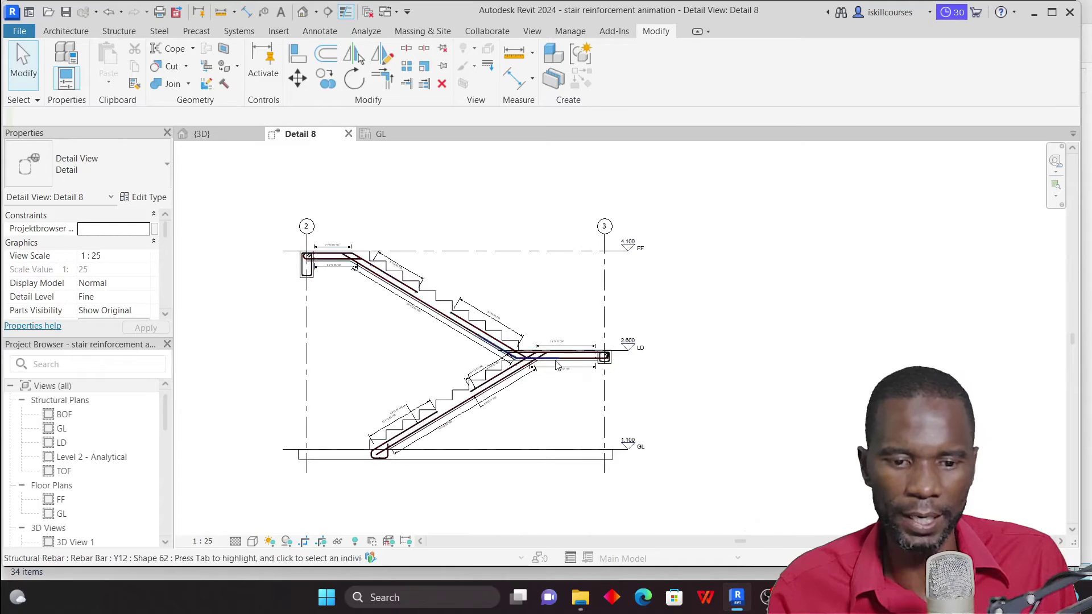
scroll(528, 267, "up", 5)
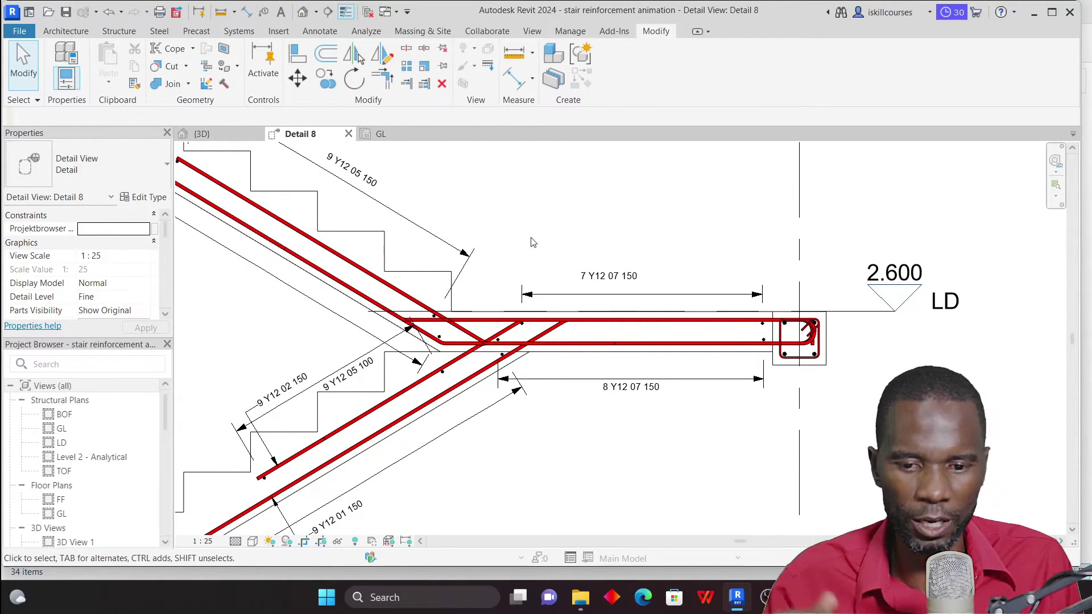
scroll(533, 243, "down", 4)
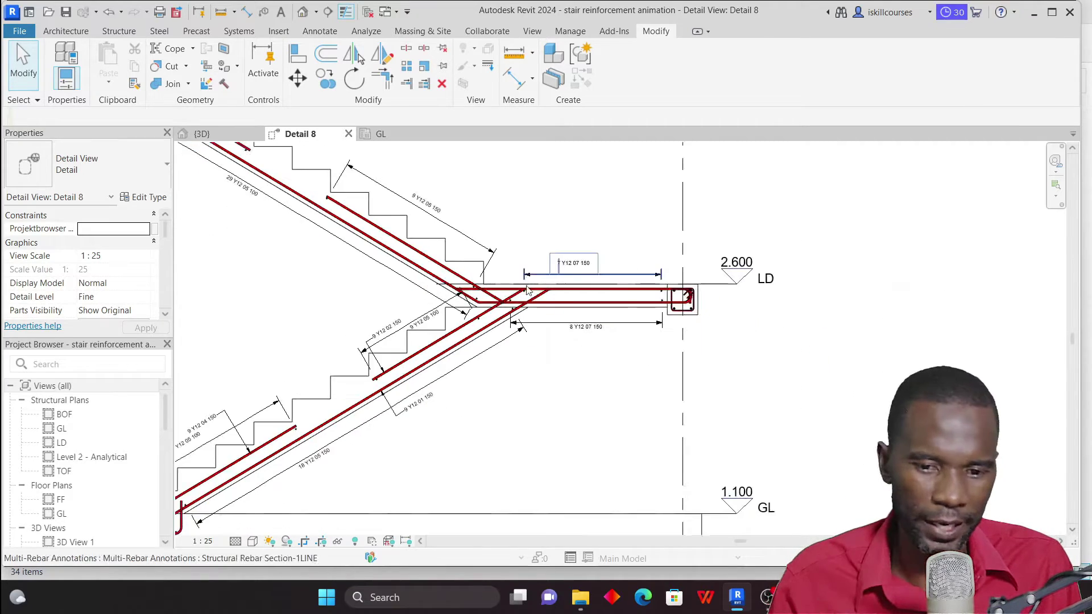
scroll(491, 313, "up", 3)
scroll(491, 313, "down", 4)
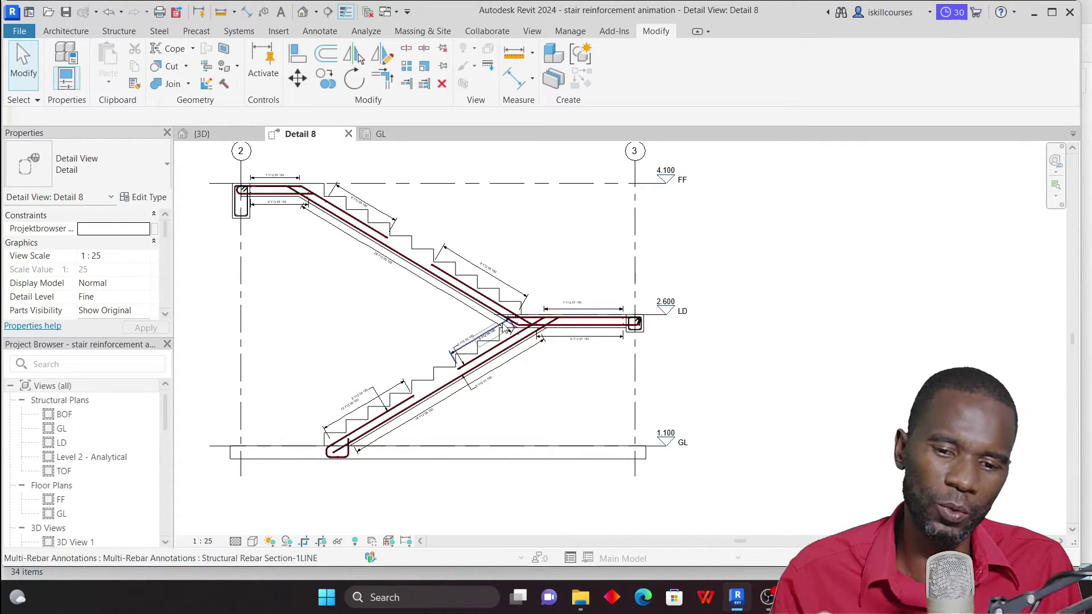
scroll(504, 328, "up", 4)
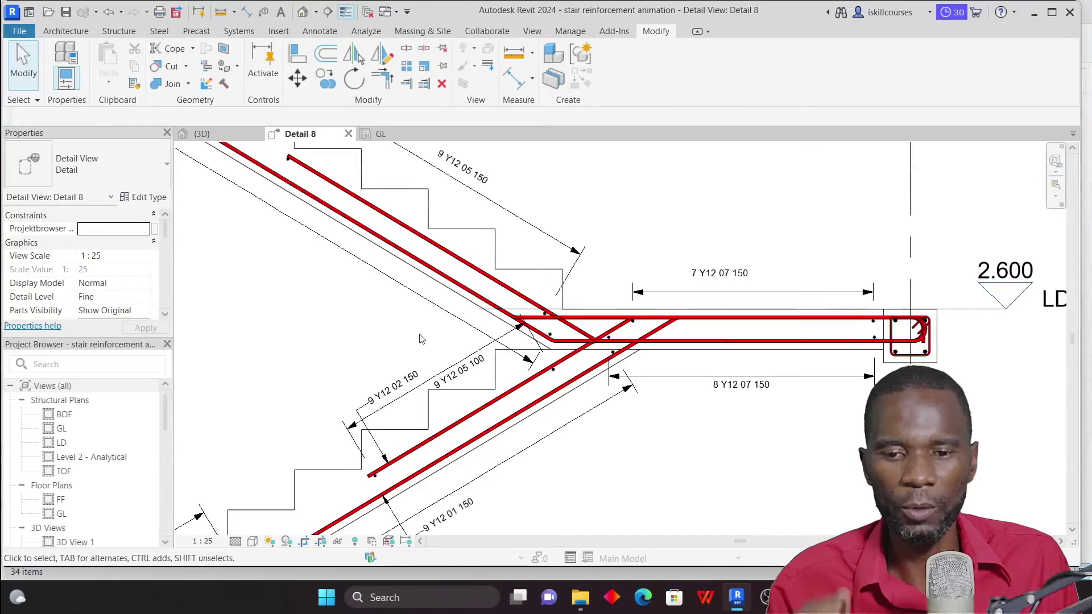
scroll(331, 342, "down", 3)
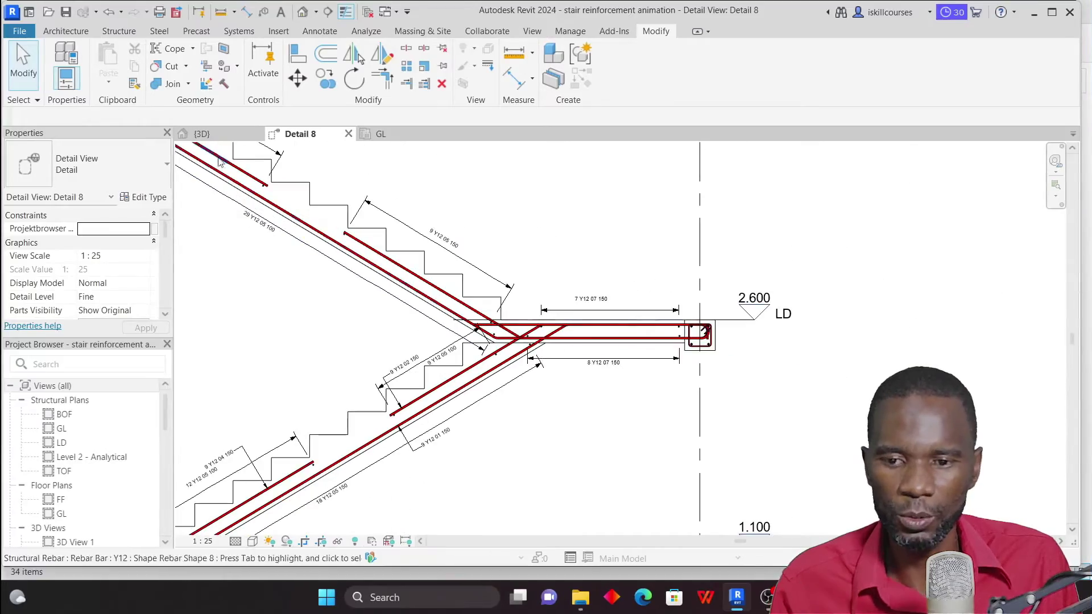
Step: Review the stair rebar in the 3D view and check where the Detail 8 section line crosses the stair in the GL plan
key("ctrl+Tab")
scroll(501, 319, "up", 4)
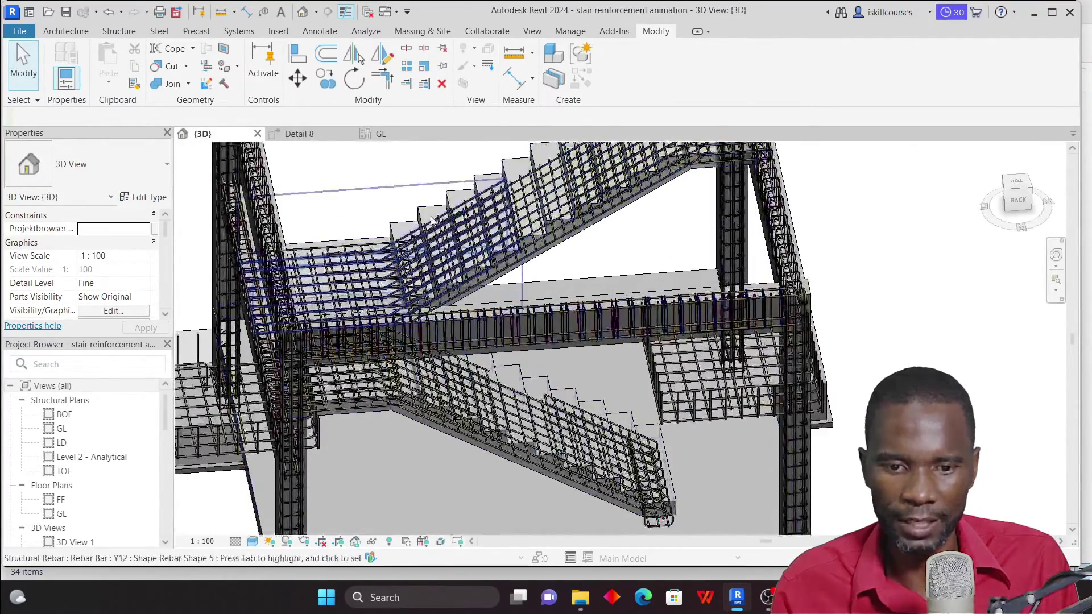
scroll(540, 392, "down", 4)
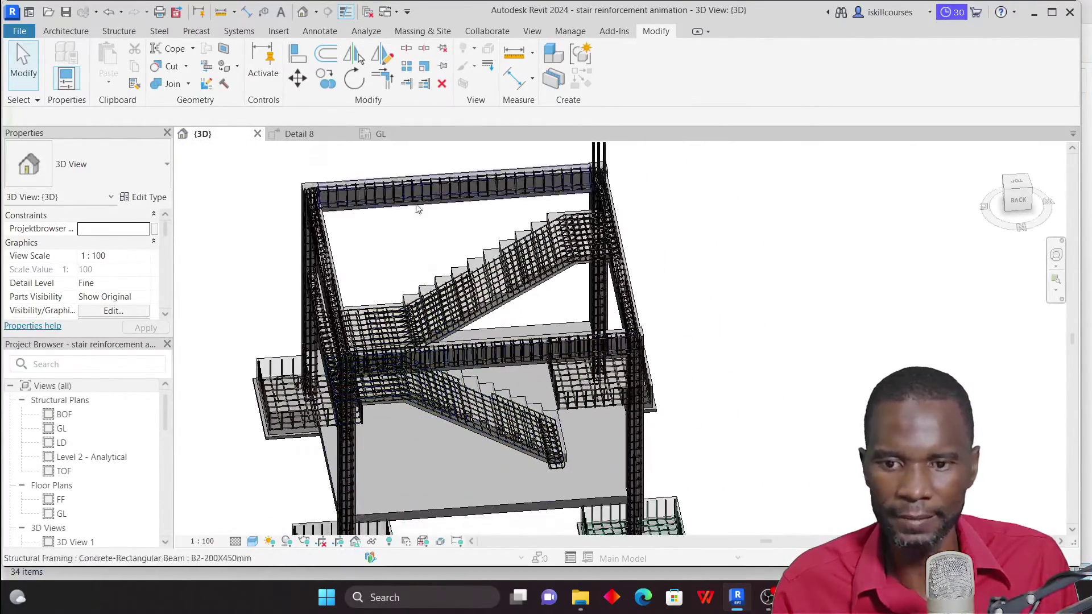
left_click(382, 137)
scroll(509, 377, "up", 4)
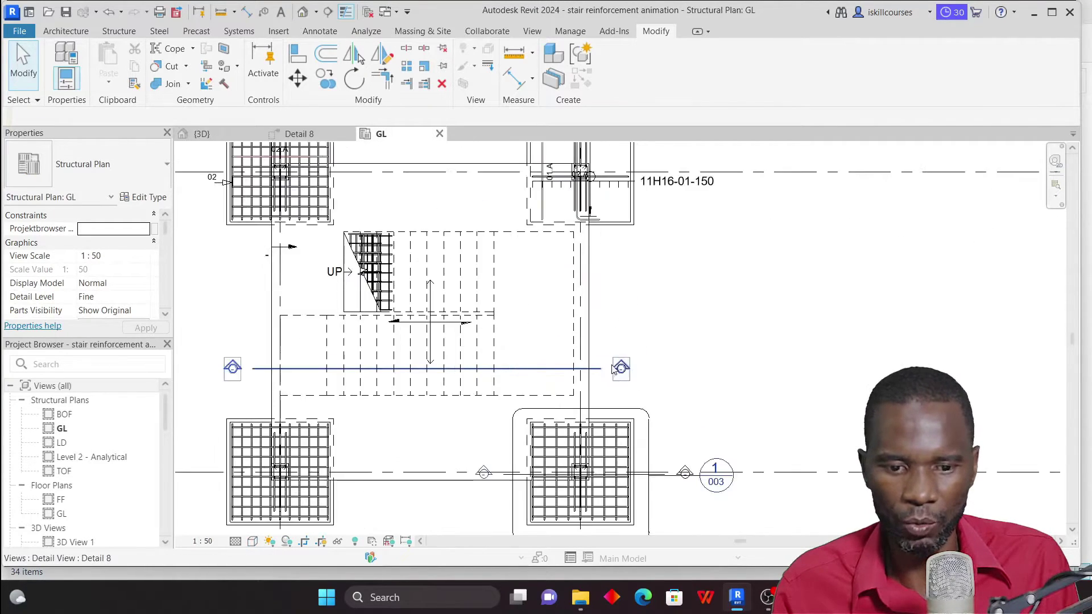
scroll(461, 383, "down", 4)
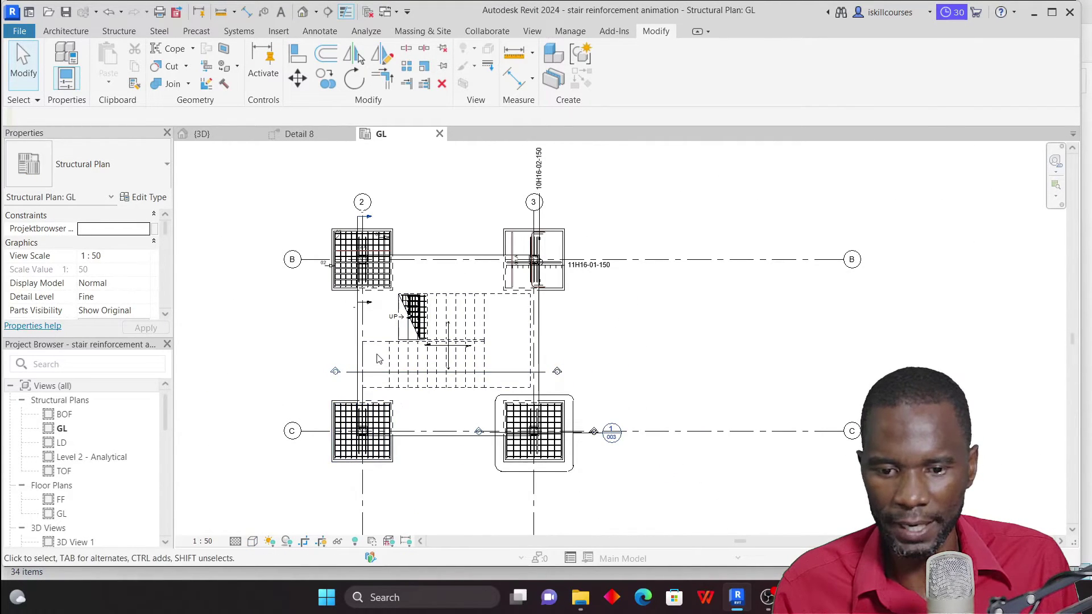
scroll(379, 359, "up", 1)
scroll(424, 345, "up", 1)
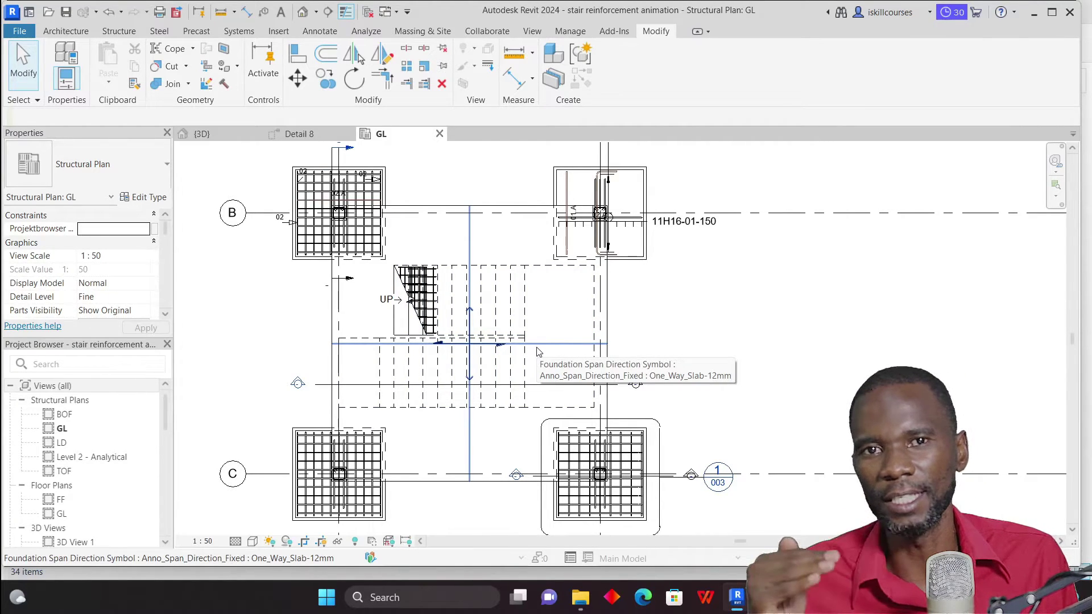
left_click(533, 32)
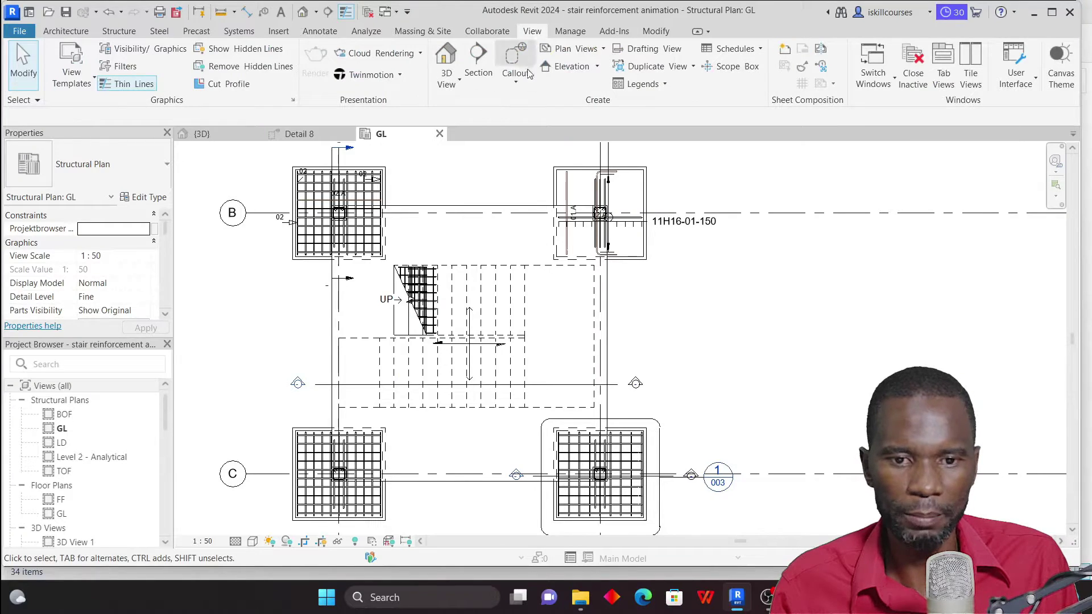
left_click(478, 62)
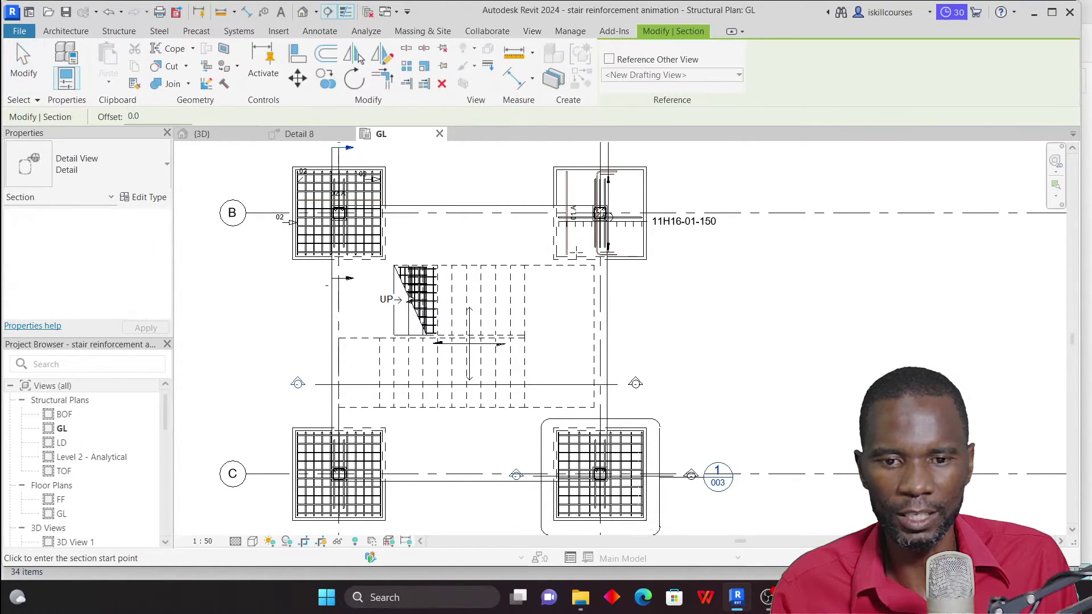
left_click(158, 166)
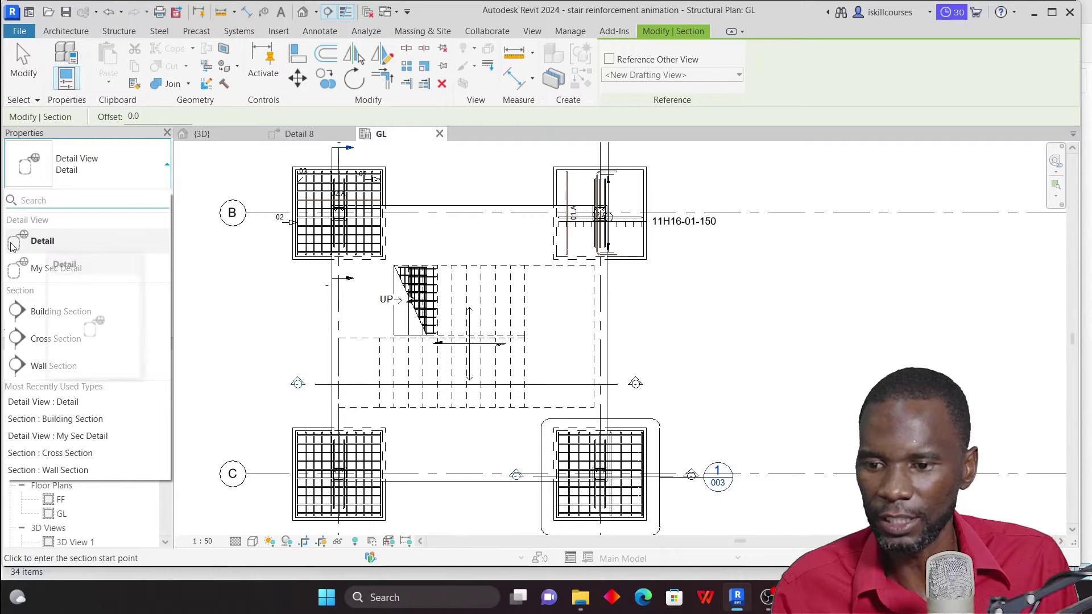
left_click(40, 242)
scroll(538, 387, "up", 2)
scroll(375, 378, "down", 3)
scroll(371, 349, "up", 3)
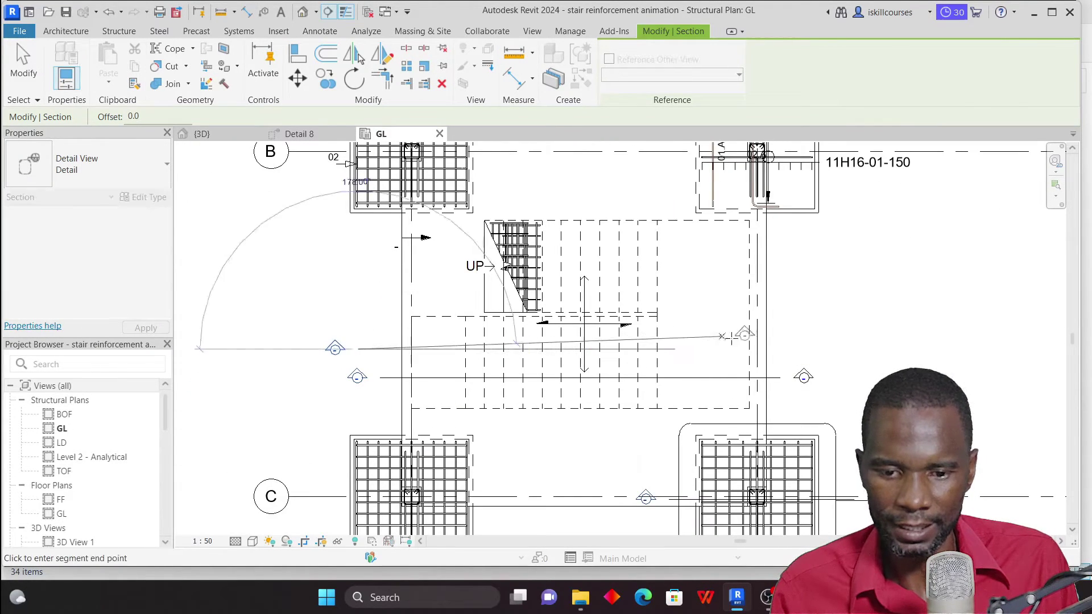
left_click(779, 349)
scroll(535, 385, "down", 2)
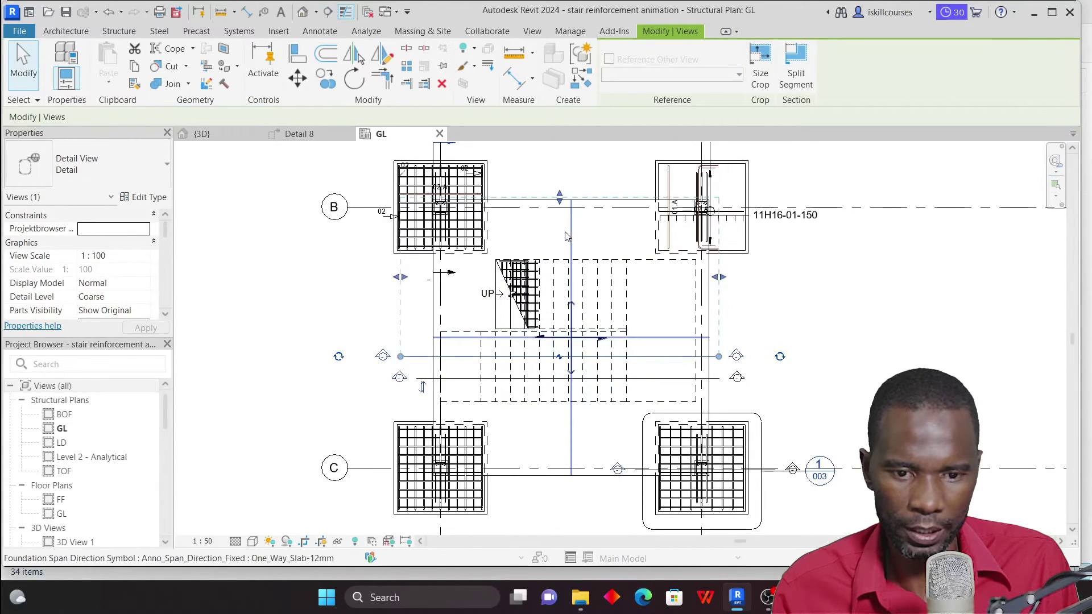
left_click_drag(560, 198, 577, 253)
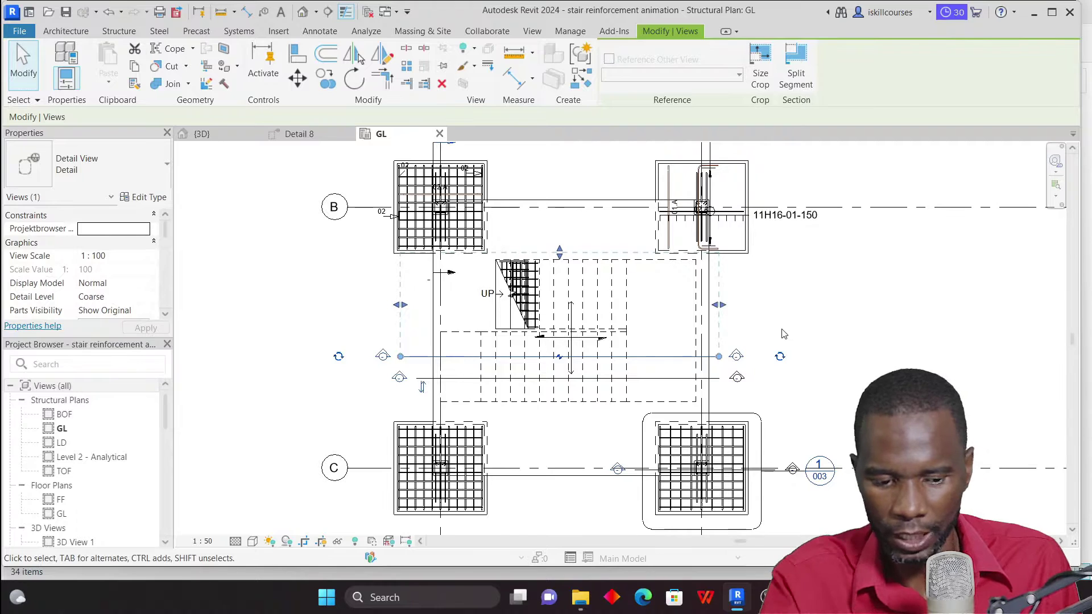
key("Delete")
left_click(590, 338)
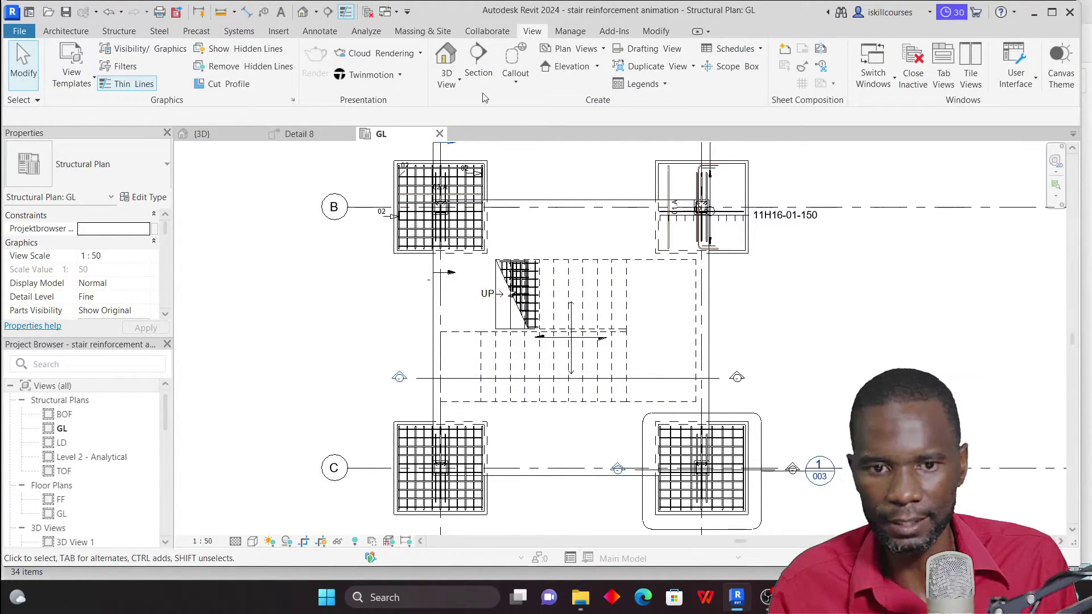
Step: Draw a horizontal My Sec Detail section through the lower of the two stair flights in plan, just below the existing Detail 8 line
left_click(477, 63)
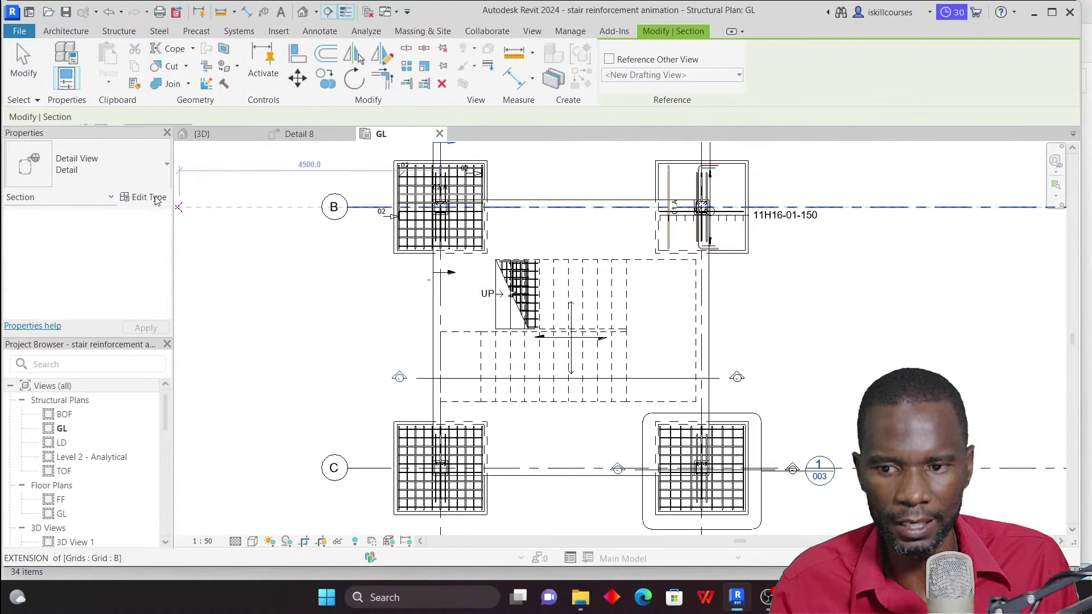
left_click(91, 164)
left_click(59, 269)
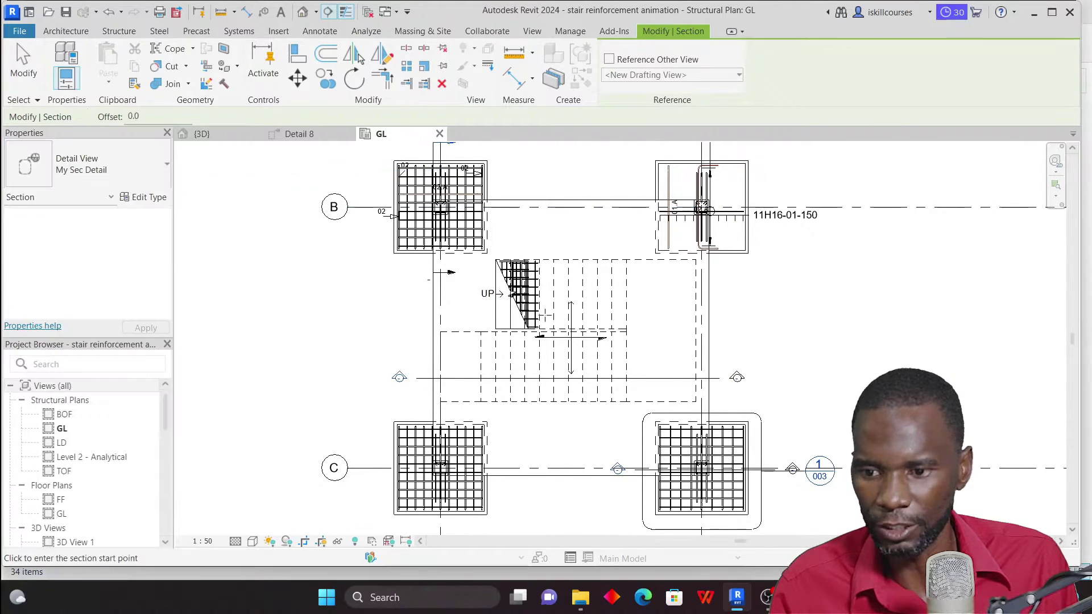
left_click(405, 388)
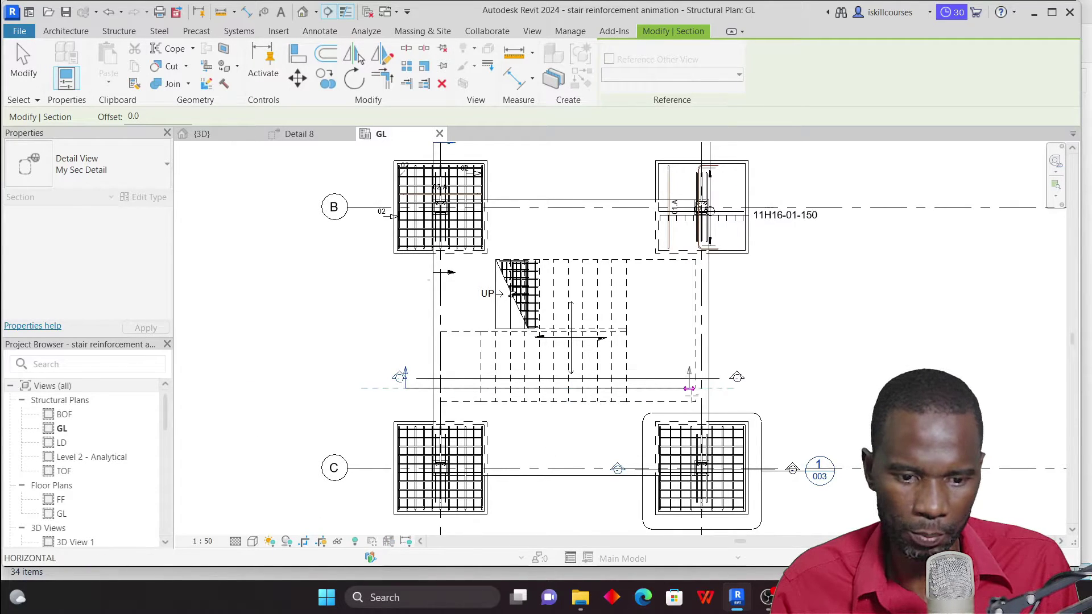
left_click(719, 389)
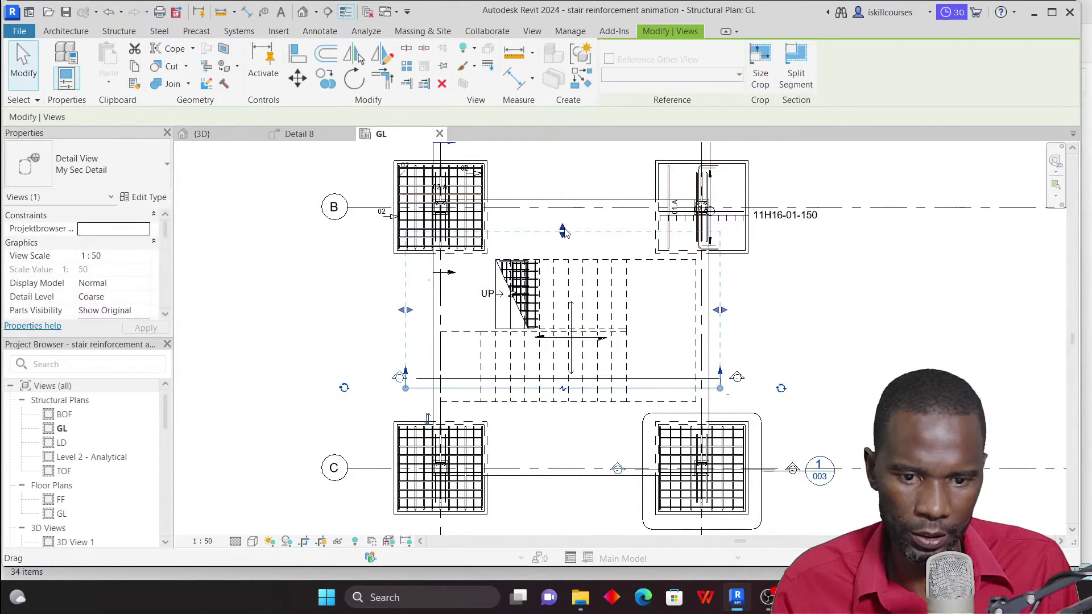
left_click(816, 348)
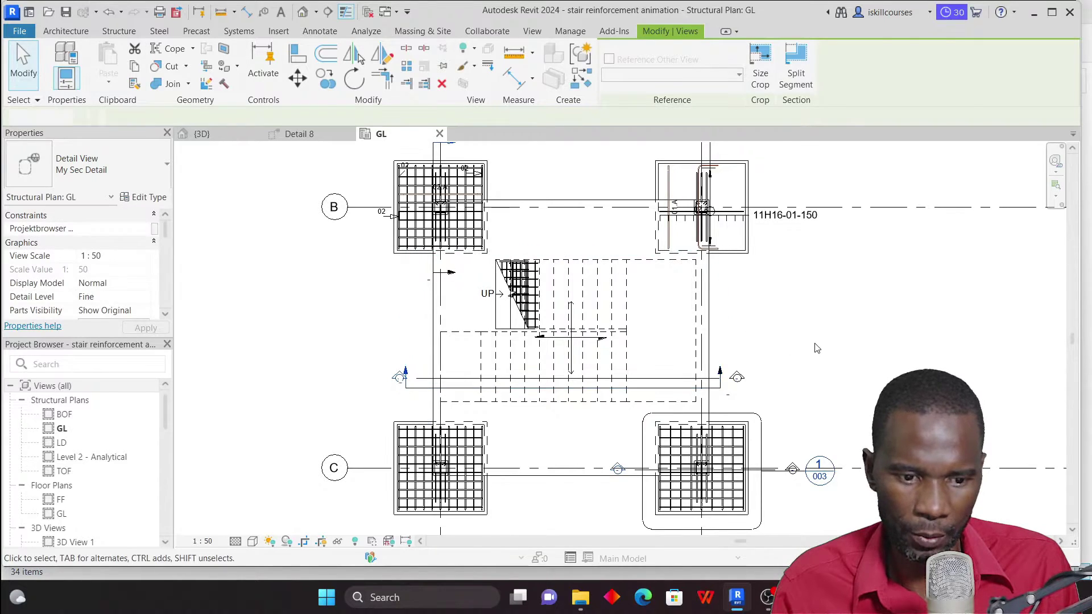
Step: Open the detail view of the newly drawn section
scroll(426, 377, "up", 3)
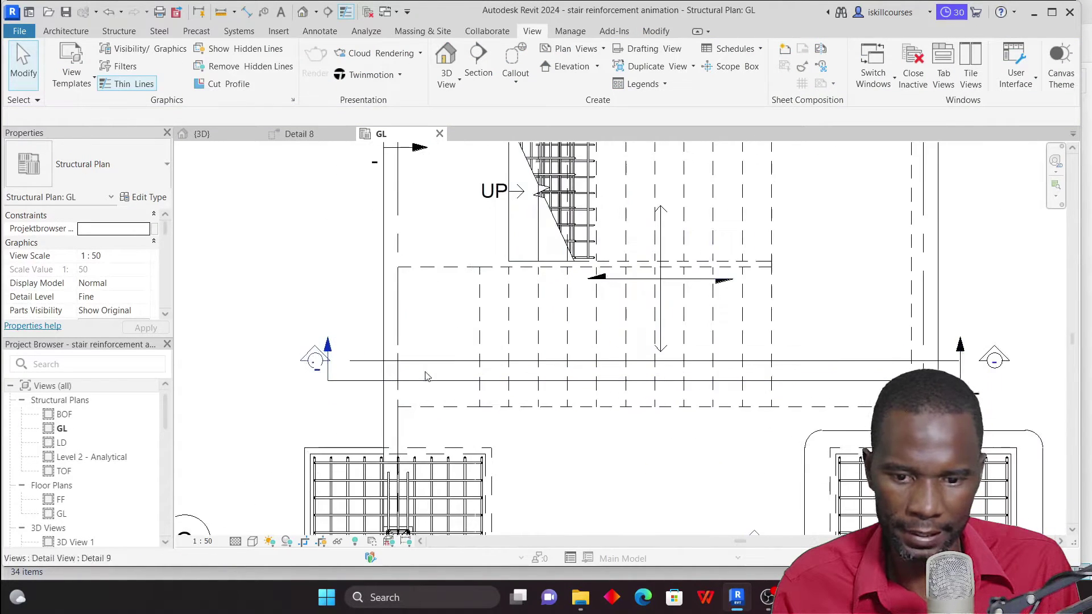
double_click(328, 343)
scroll(507, 341, "up", 3)
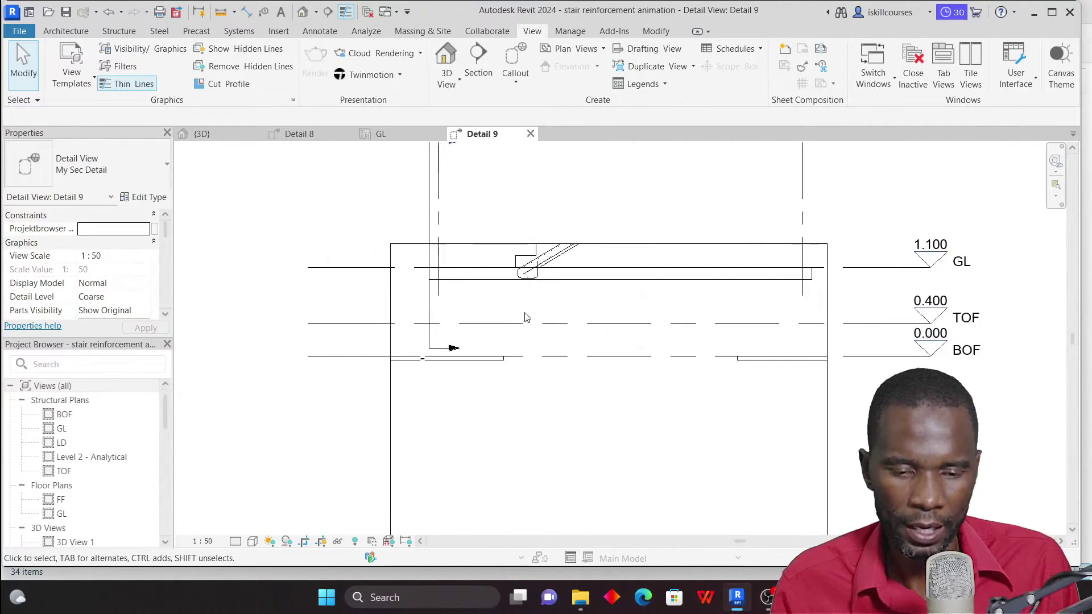
Step: Resize the view's crop region to frame the stair, from just above the FF level to just below the ground slab
scroll(573, 408, "down", 3)
left_click(580, 483)
mouse_move(534, 294)
left_mouse_down()
mouse_move(537, 202)
mouse_move(544, 287)
left_mouse_up()
scroll(563, 444, "down", 2)
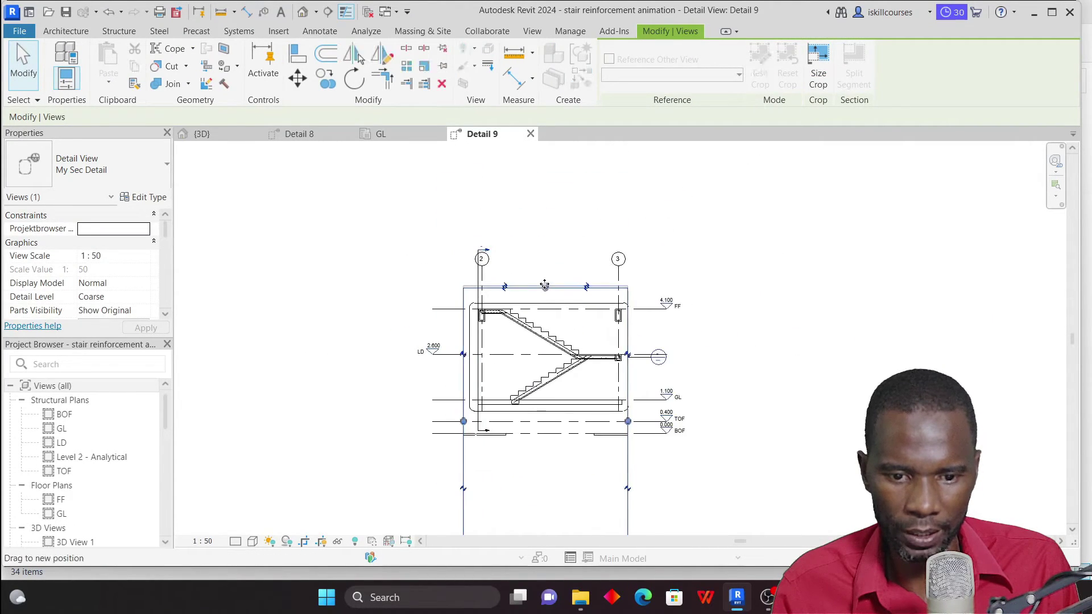
scroll(543, 353, "up", 1)
scroll(529, 398, "down", 2)
left_click_drag(543, 444, 549, 377)
scroll(574, 409, "up", 2)
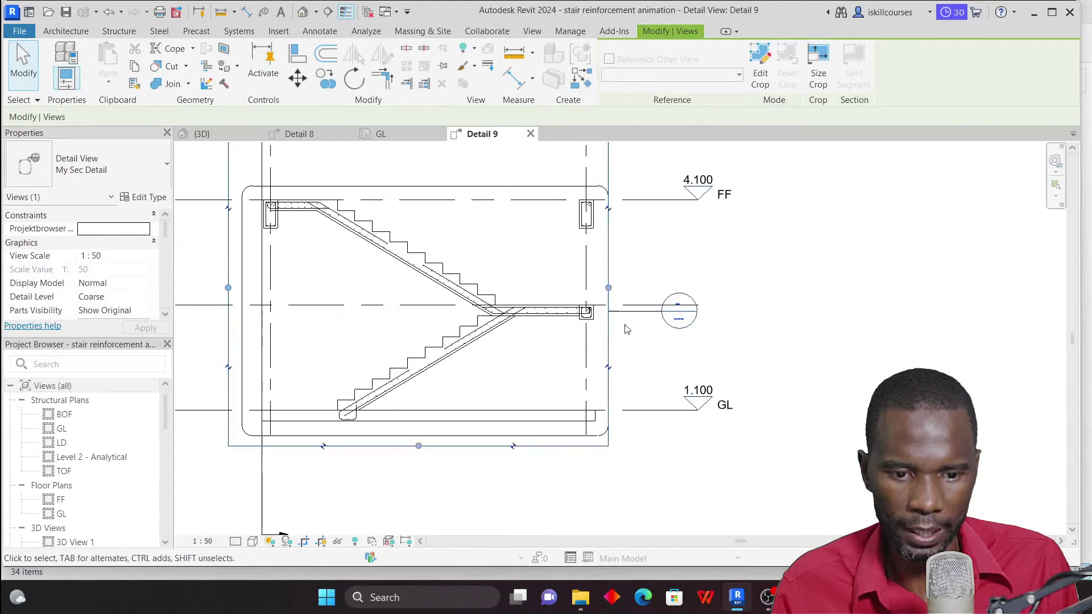
scroll(574, 419, "up", 1)
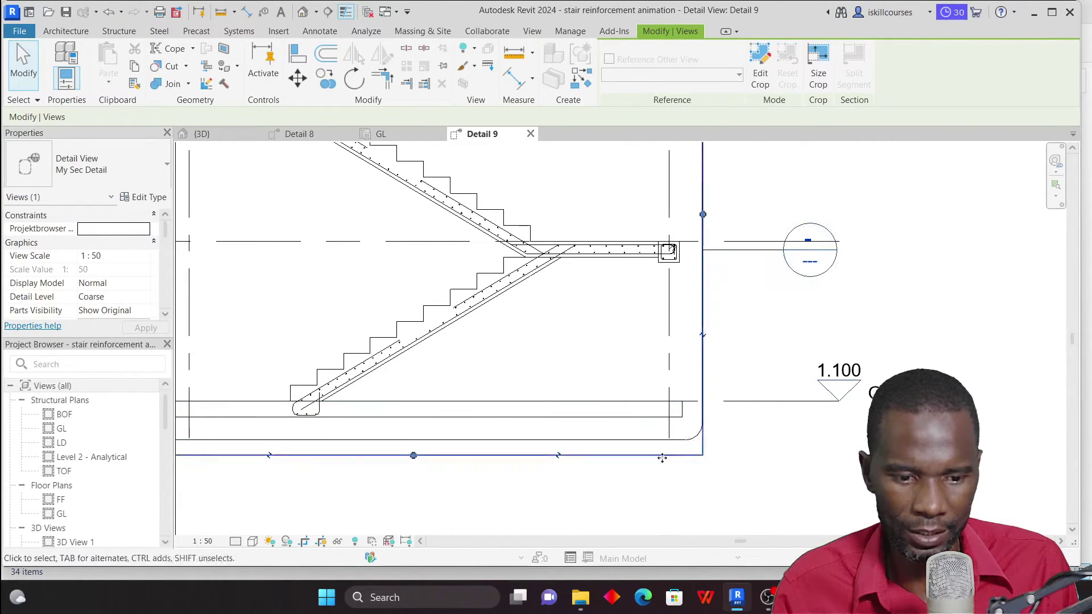
Step: Temporarily hide the Detail 8 view marker and its boundary around the stair
left_click(645, 454)
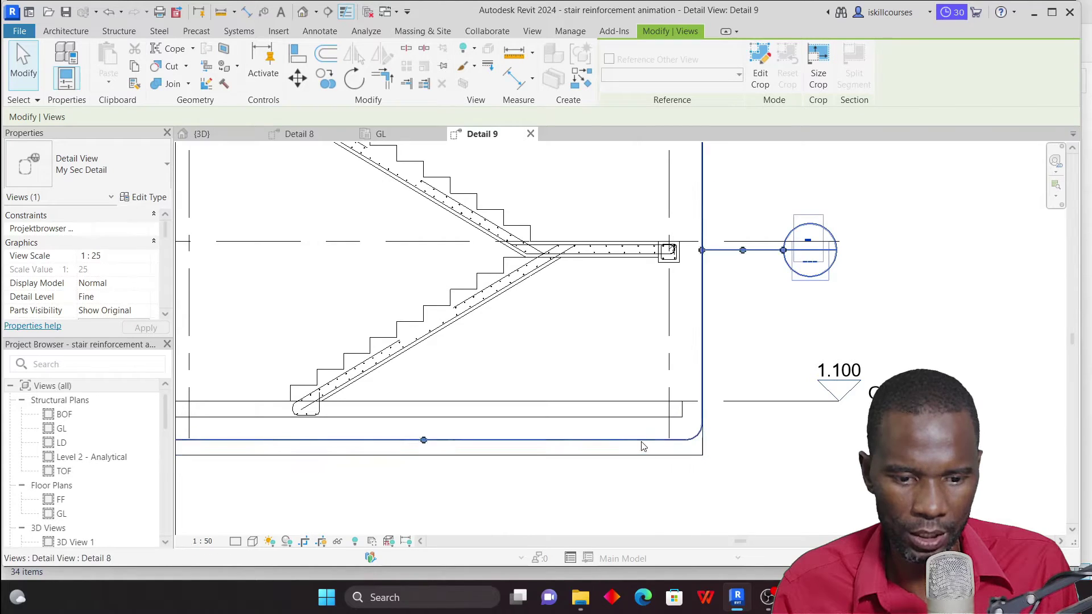
left_click(659, 487)
scroll(683, 433, "down", 4)
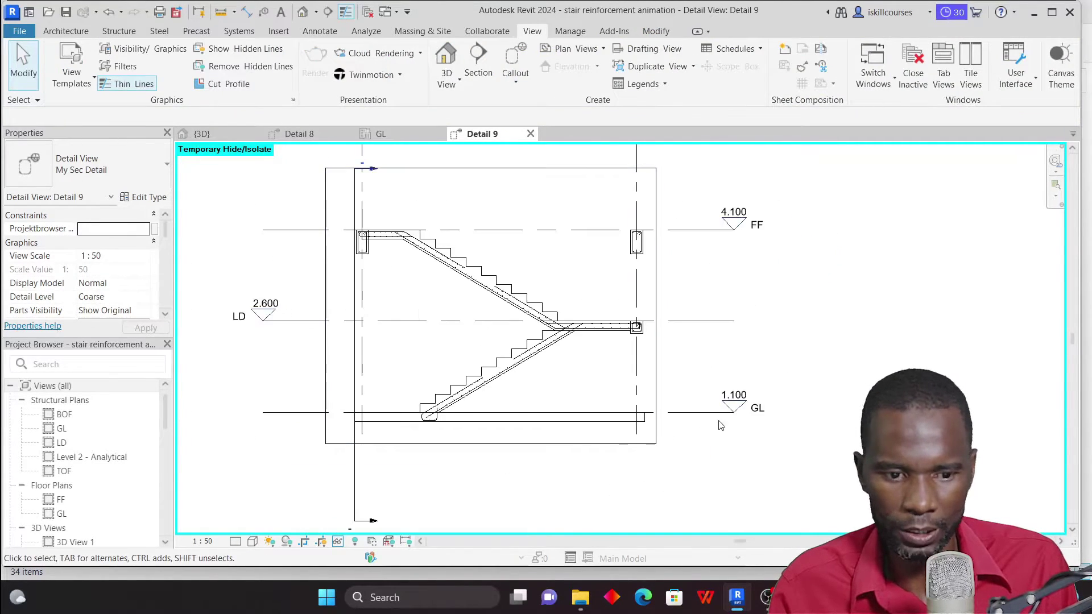
Step: Temporarily hide the concrete beam and its rebar at grid 3 just below the FF level
scroll(681, 315, "up", 3)
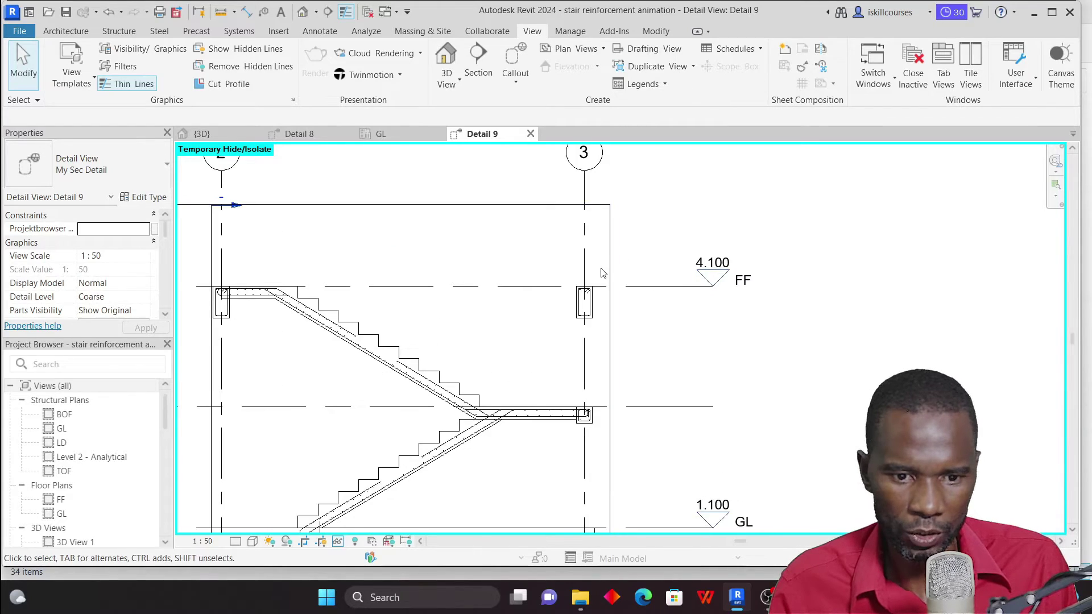
scroll(603, 273, "down", 2)
scroll(577, 327, "up", 5)
left_click_drag(544, 197, 637, 321)
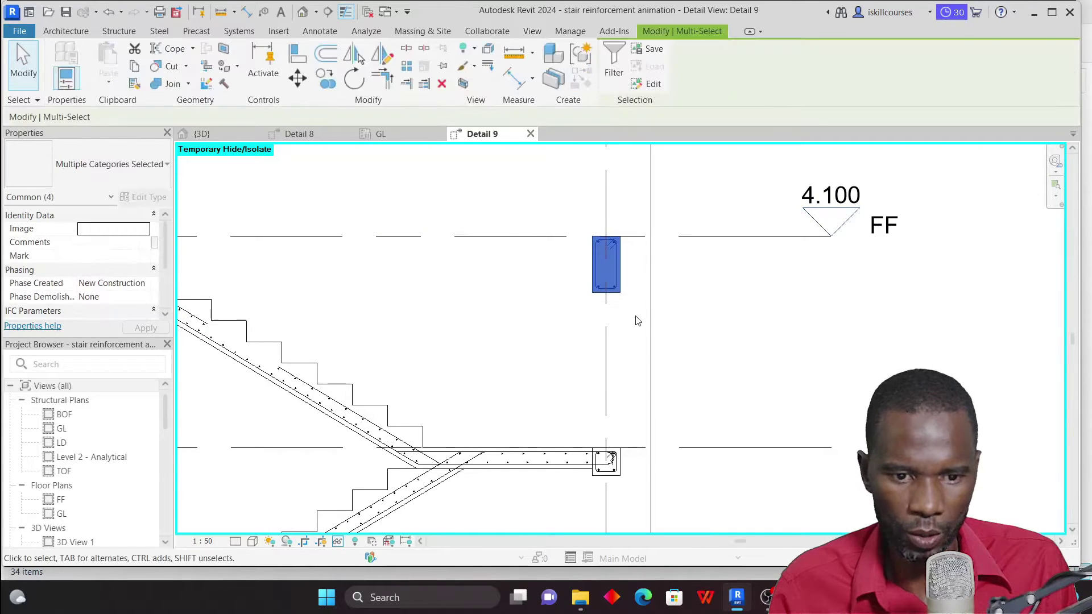
left_click(636, 321)
scroll(631, 317, "down", 4)
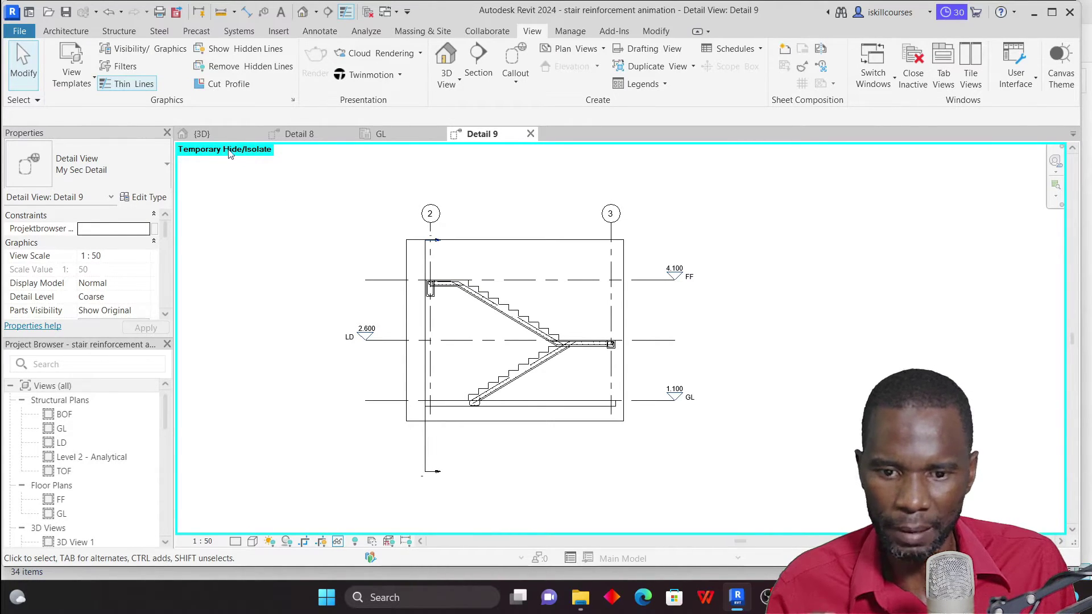
Step: Temporarily hide the vertical Section 4 line beside grid 2
scroll(365, 223, "up", 5)
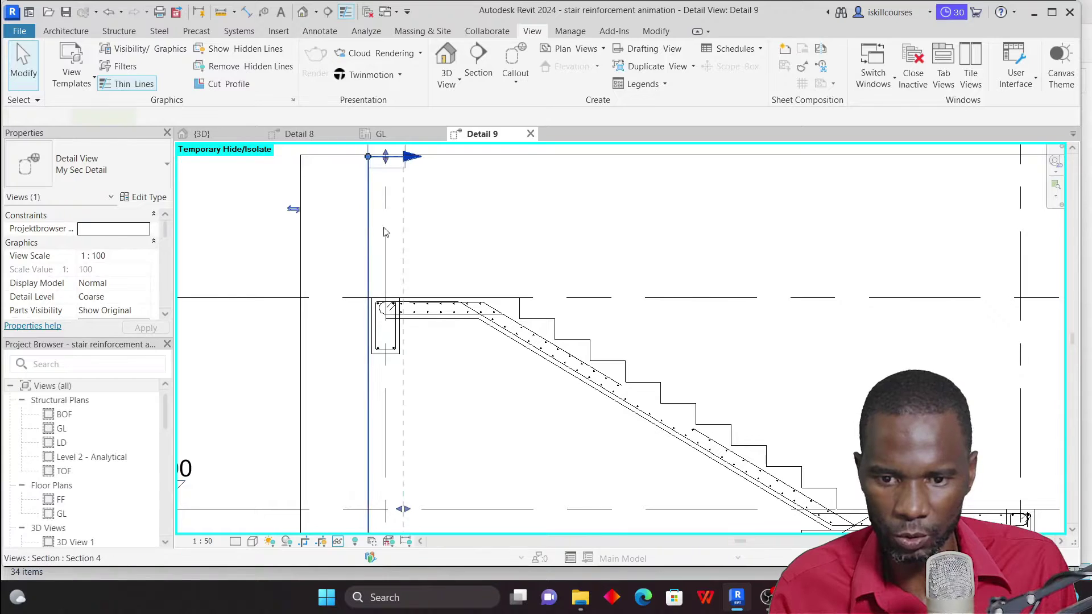
left_click(369, 223)
left_click(509, 250)
scroll(509, 250, "down", 4)
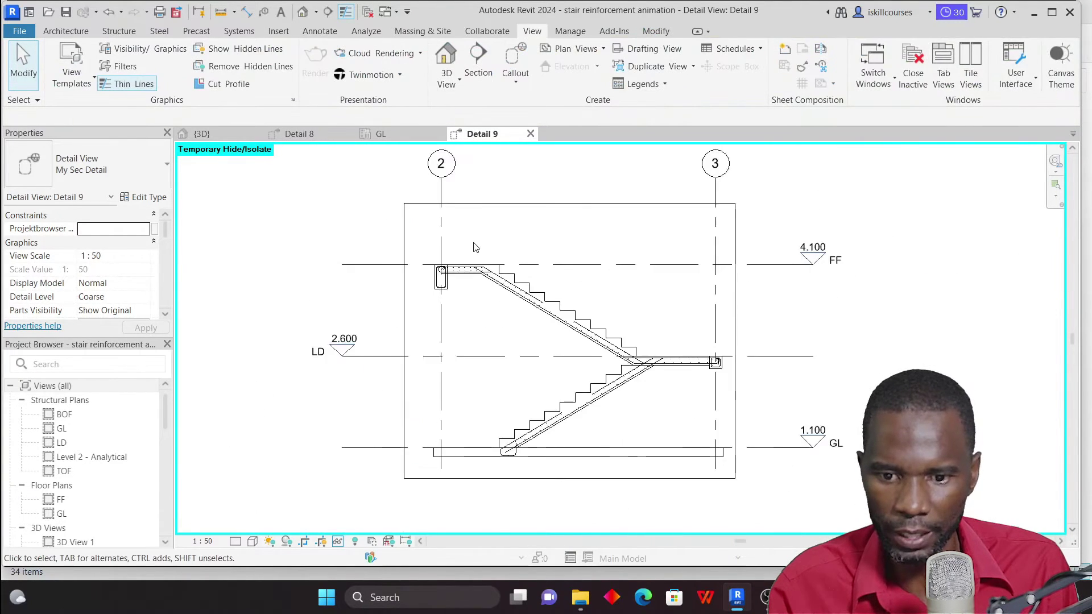
Step: Hide the crop region boundary around the stair
scroll(739, 418, "up", 4)
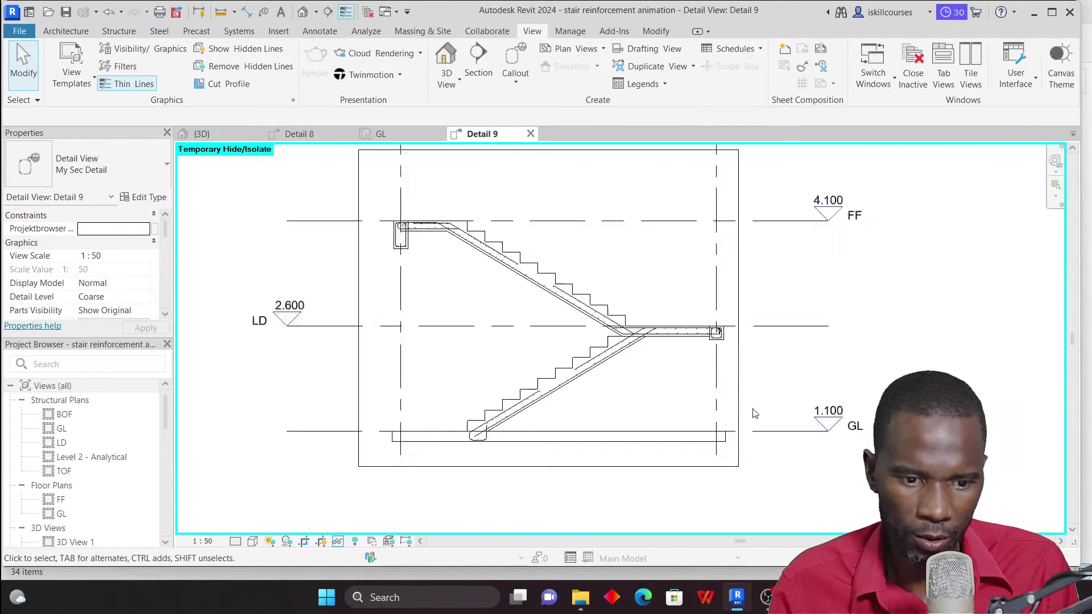
scroll(622, 472, "down", 3)
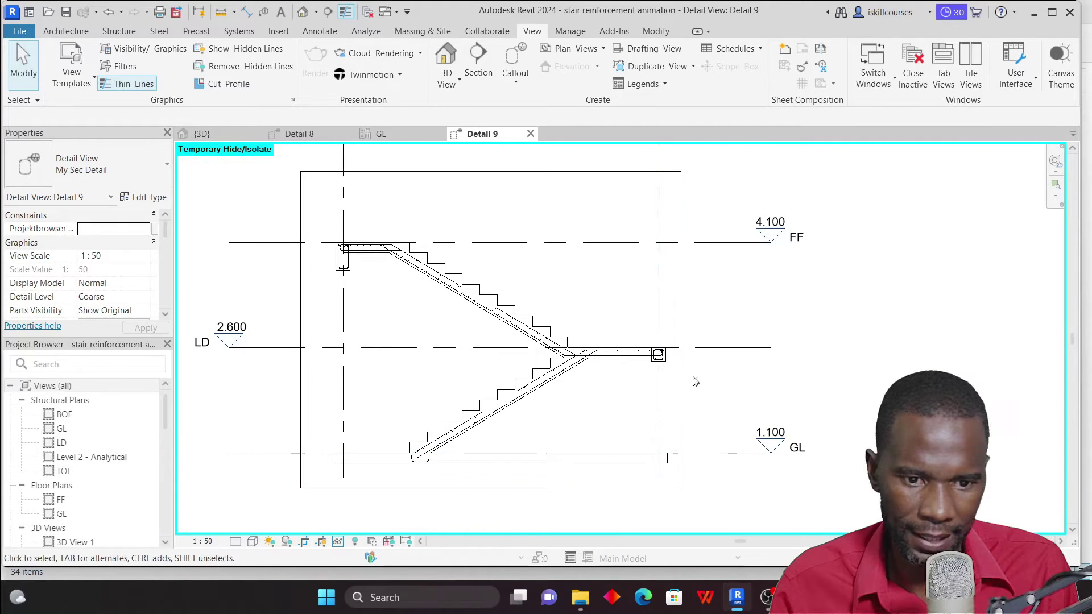
left_click(682, 300)
left_click(712, 298)
scroll(683, 299, "down", 1)
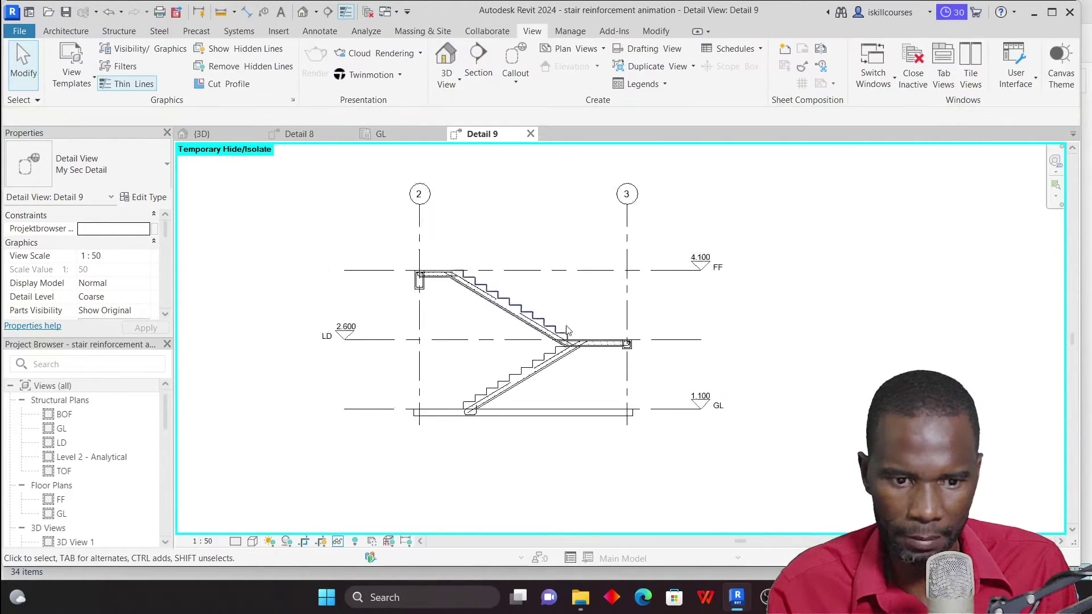
Step: Shorten the upper ends of grids 2 and 3 so their bubbles sit just above the FF level
left_click(626, 309)
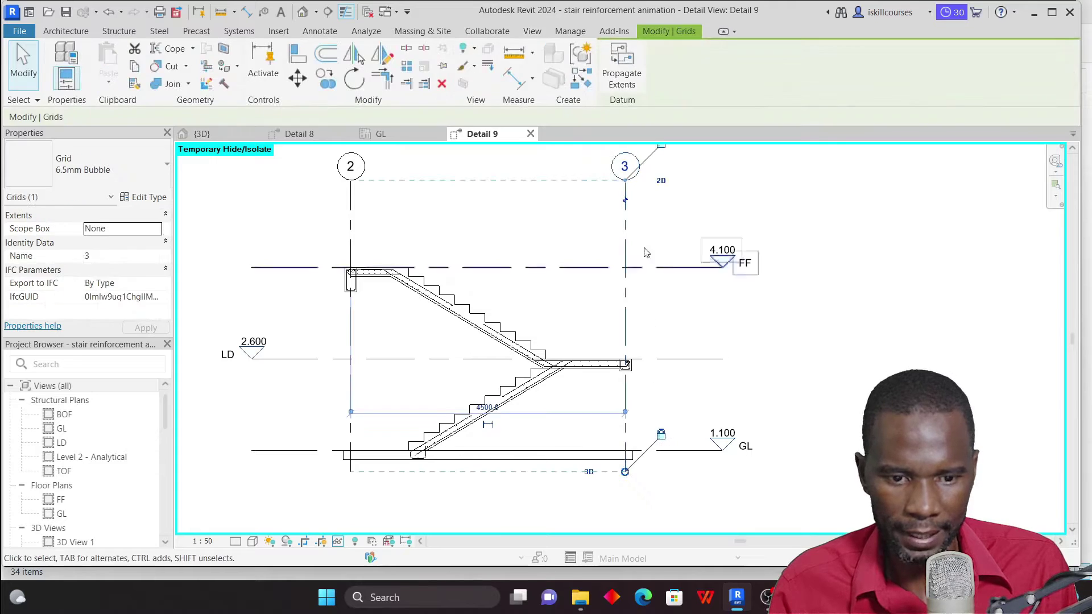
left_click_drag(625, 227, 626, 256)
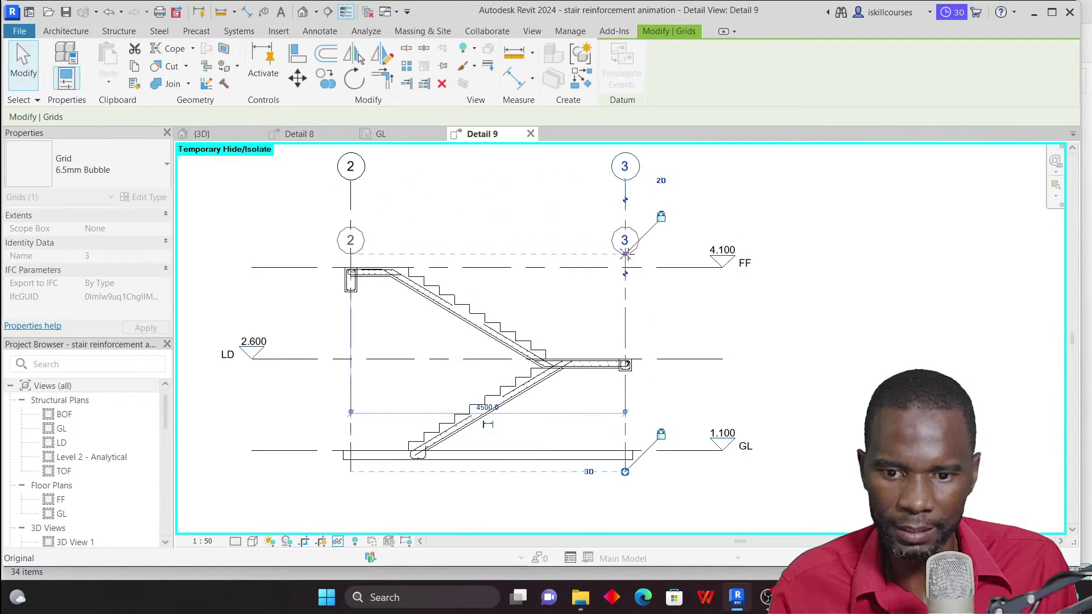
left_click(680, 310)
Step: Shorten the FF, LD and GL level lines so their right ends stop just beyond grid 3
scroll(690, 292, "up", 2)
left_click(689, 256)
left_click_drag(739, 255, 636, 255)
left_click(678, 322)
Step: Show the level head at the right end of the LD level line, beyond grid 3
scroll(682, 329, "down", 3)
scroll(648, 341, "up", 5)
left_click(563, 330)
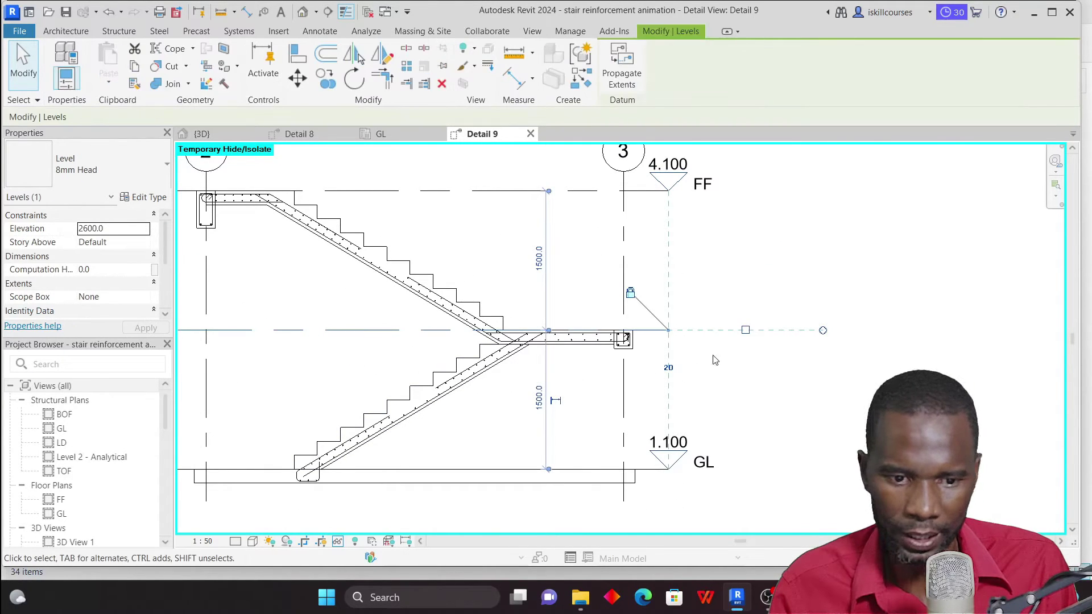
left_click(773, 400)
scroll(751, 330, "down", 2)
Step: Unlock the left end of the LD level from the other levels and shorten it to where the landing meets the flights
left_click(378, 331)
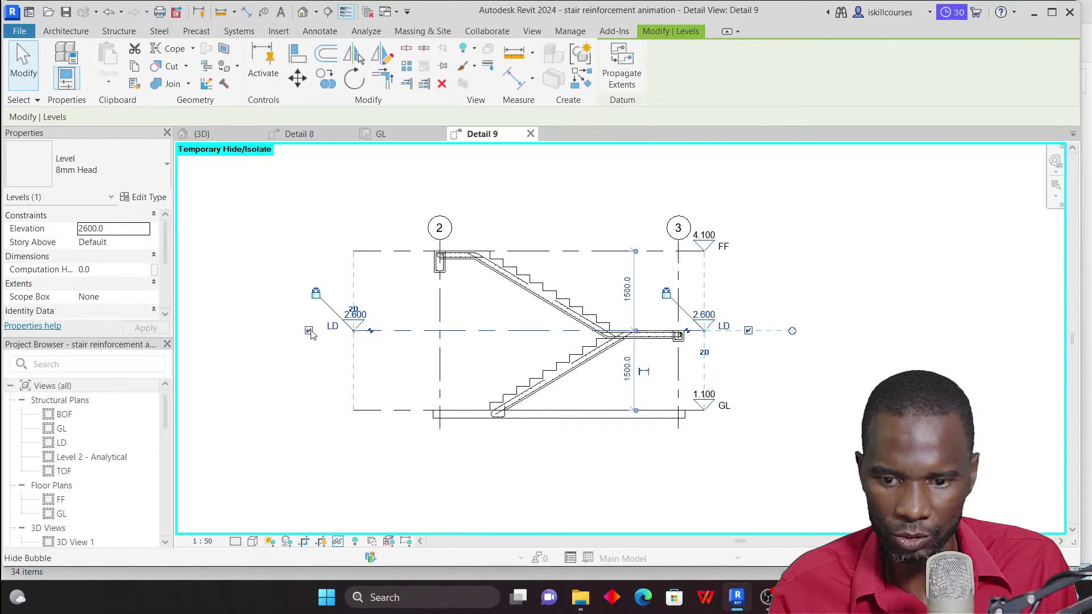
scroll(316, 294, "up", 5)
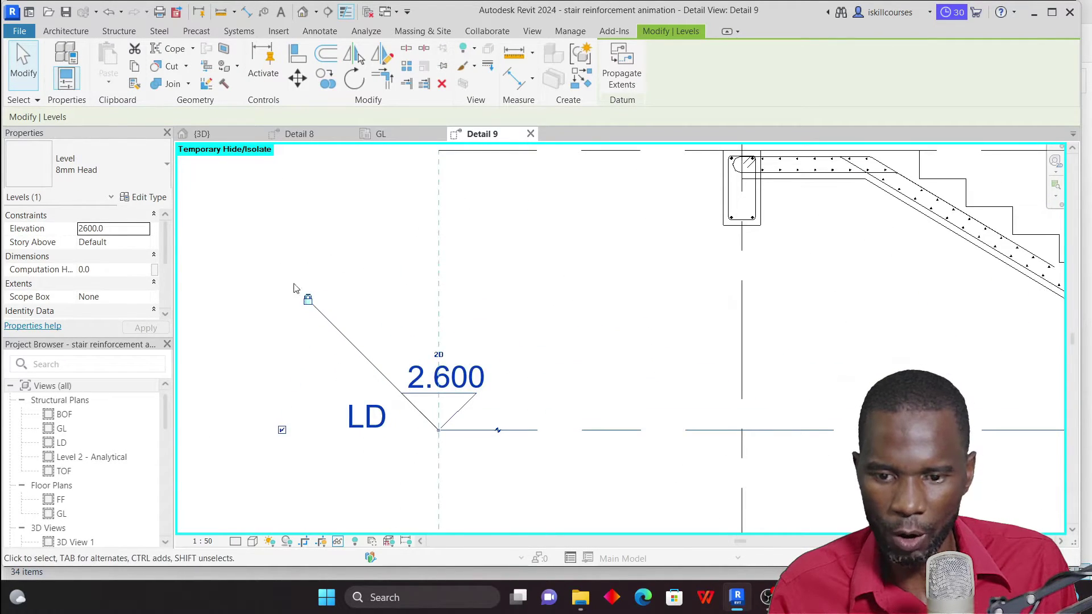
scroll(292, 300, "down", 3)
scroll(228, 282, "up", 2)
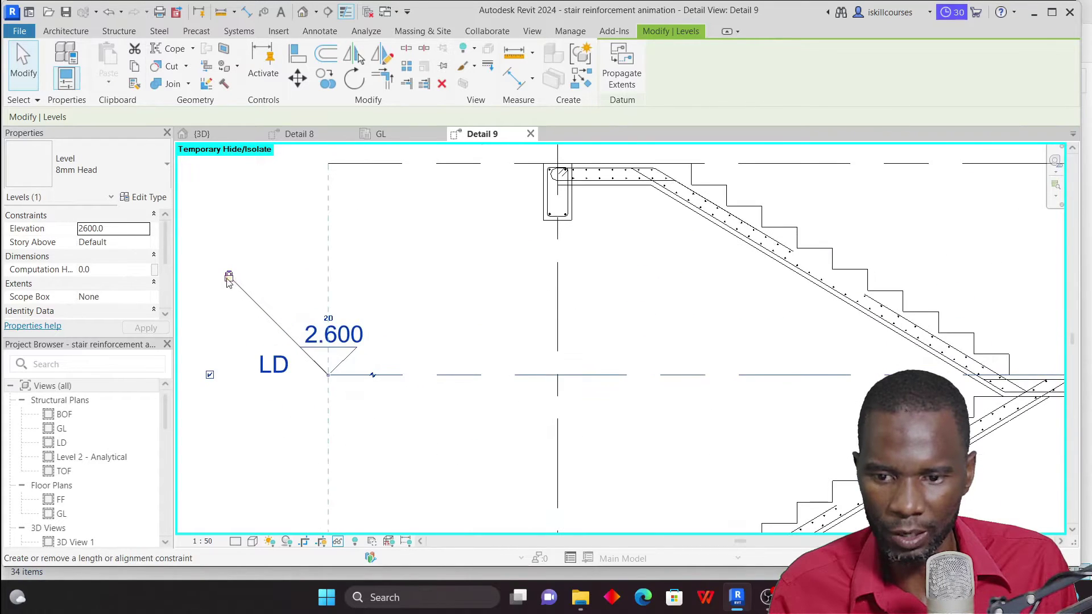
scroll(239, 330, "down", 2)
left_click_drag(272, 360, 294, 358)
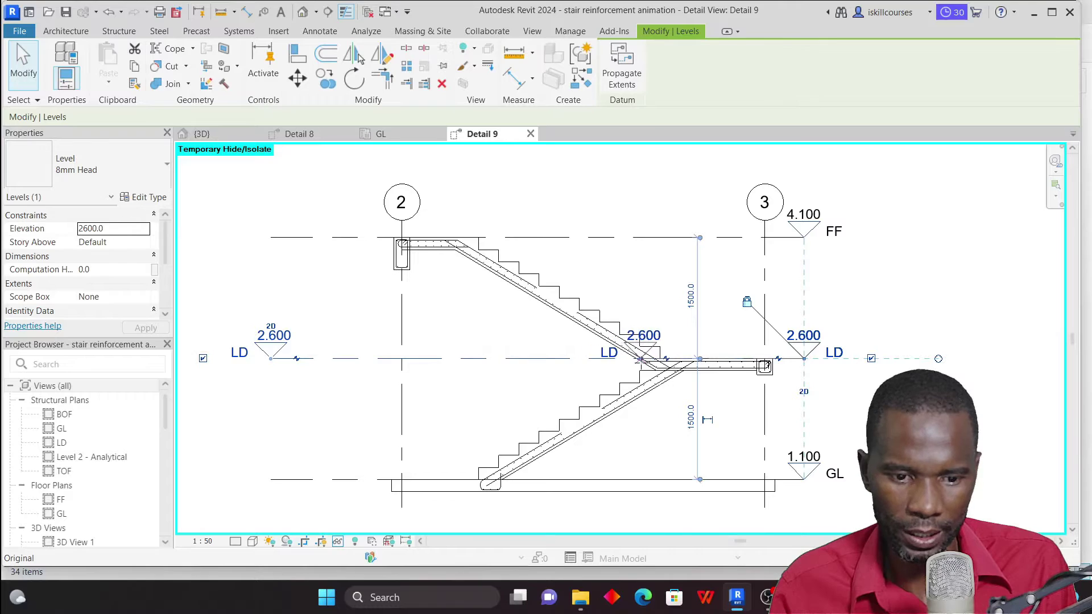
left_click_drag(641, 358, 641, 358)
Step: Hide the left level head of the LD level, keeping only the head beyond grid 3
scroll(534, 351, "up", 3)
scroll(381, 338, "down", 2)
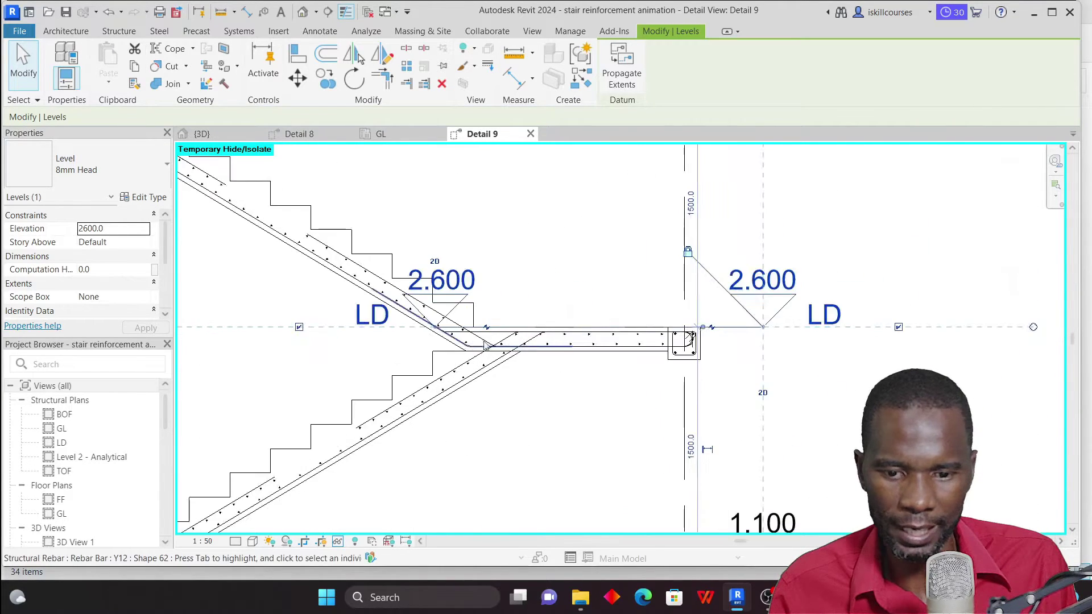
scroll(292, 329, "up", 1)
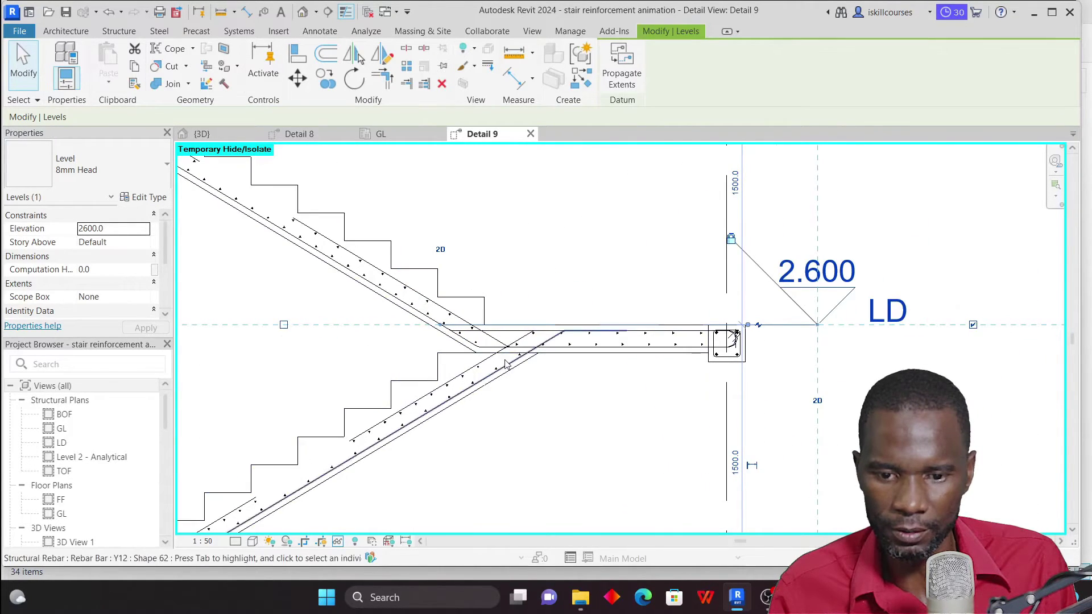
scroll(369, 338, "down", 4)
left_click(399, 342)
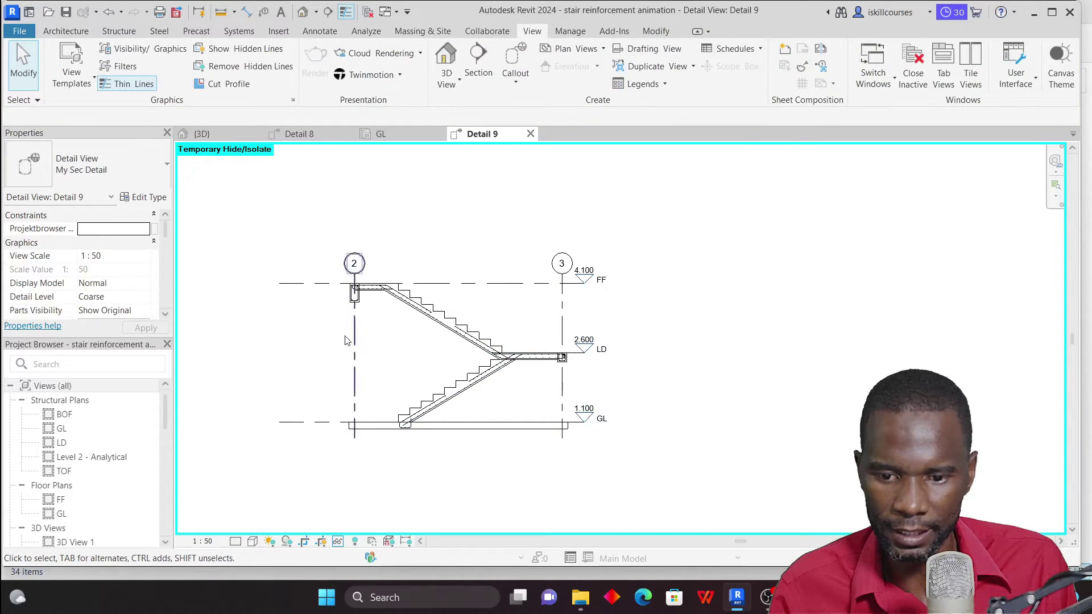
Step: Shorten the left ends of the FF and GL level lines to just outside grid 2
left_click(311, 284)
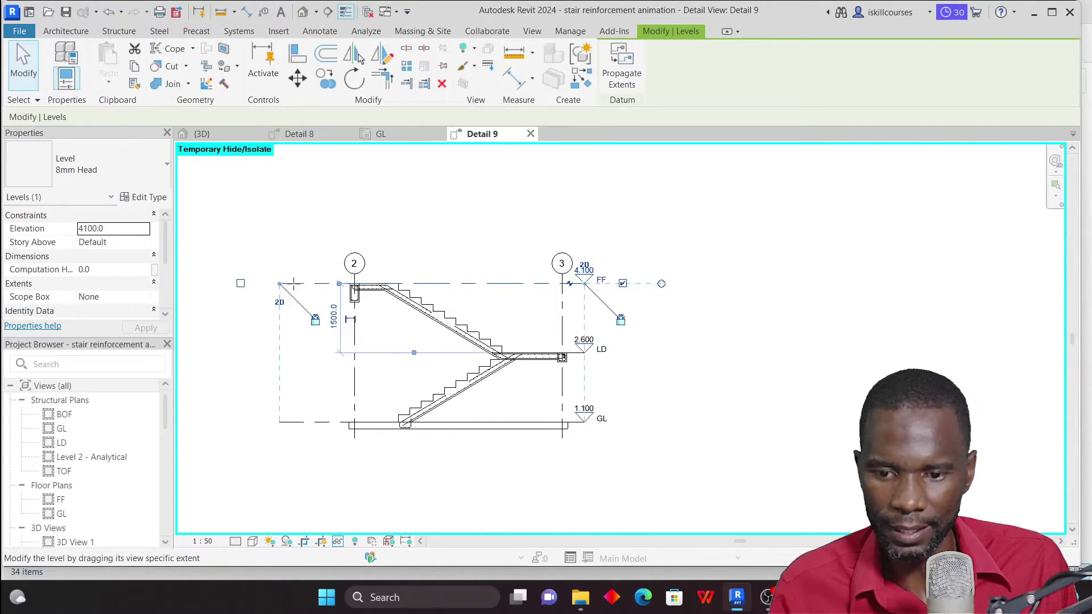
key("Escape")
scroll(467, 374, "up", 3)
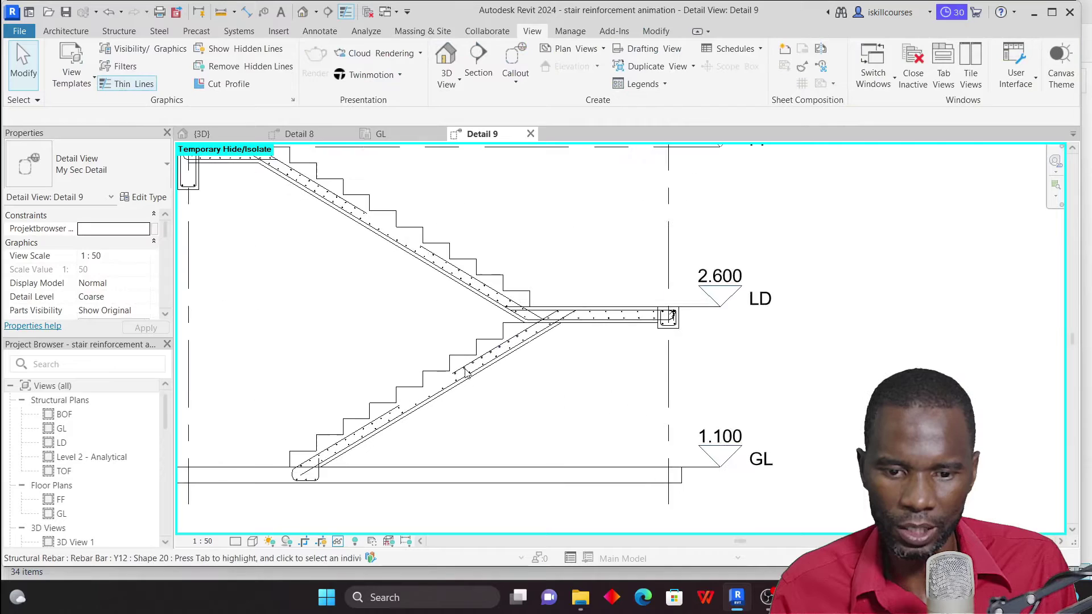
scroll(495, 369, "up", 2)
scroll(591, 310, "down", 4)
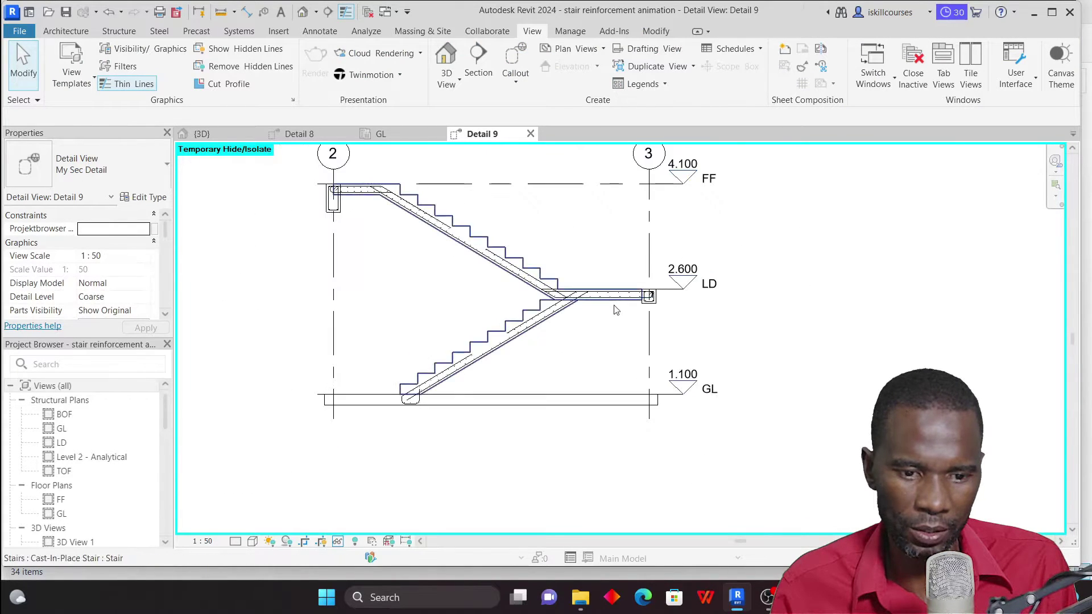
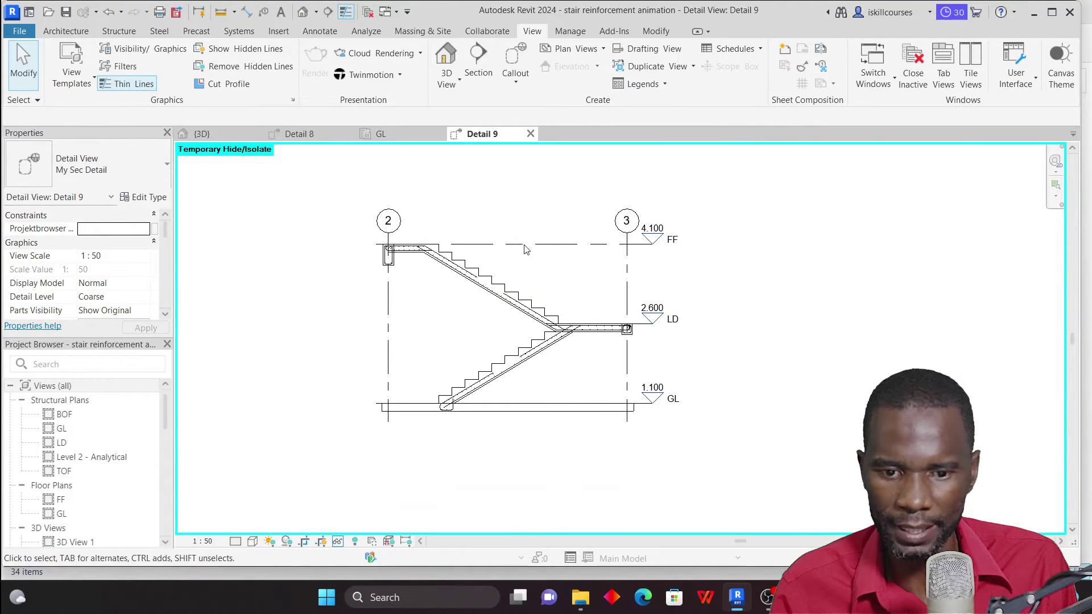
Step: Apply the temporary hide/isolate permanently to the detail view
scroll(505, 309, "down", 3)
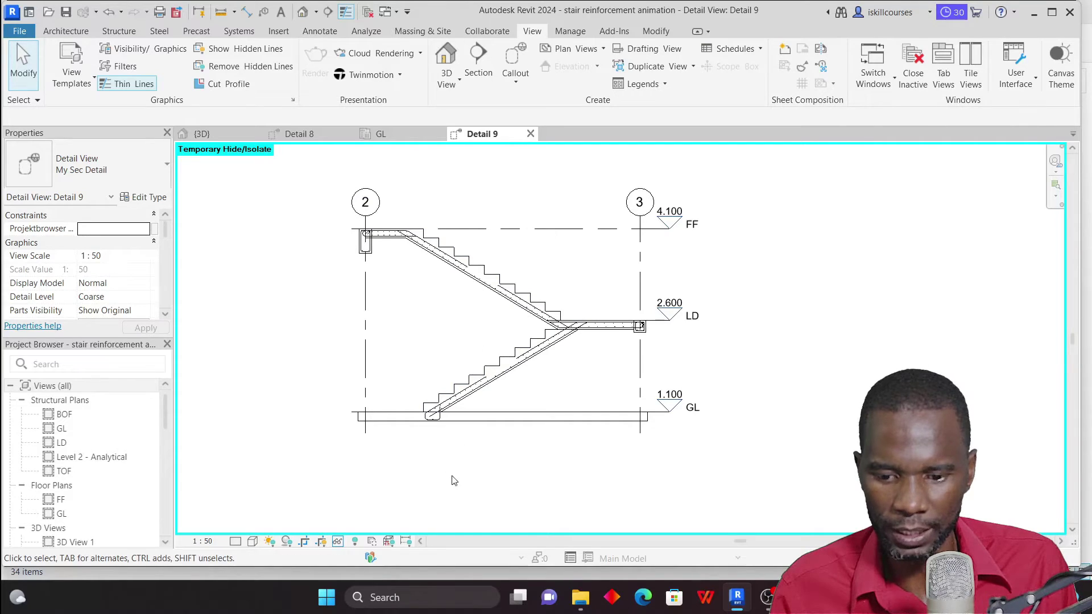
left_click(338, 542)
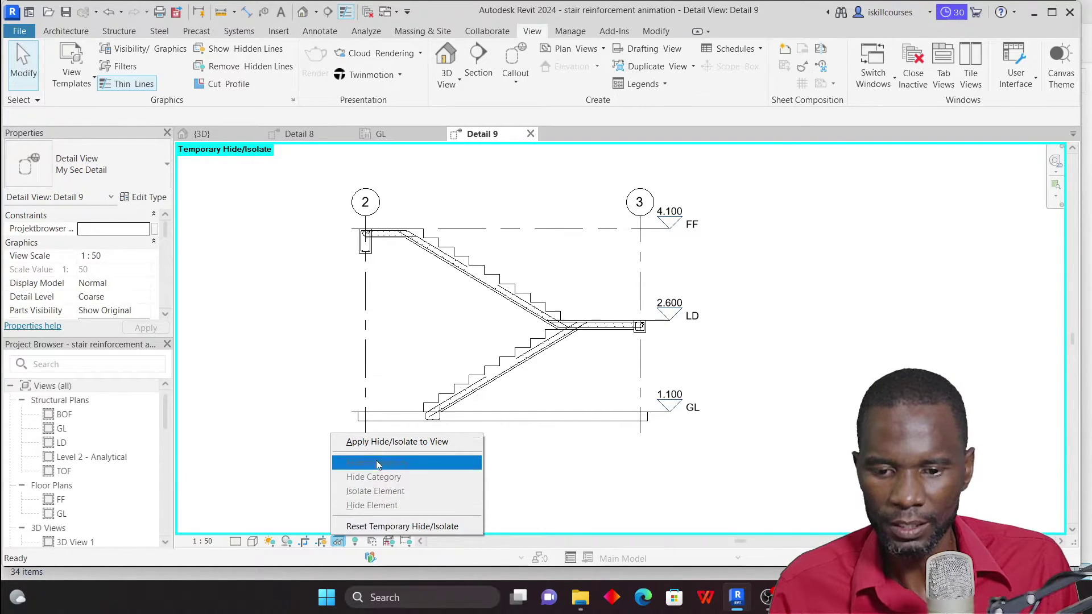
left_click(388, 442)
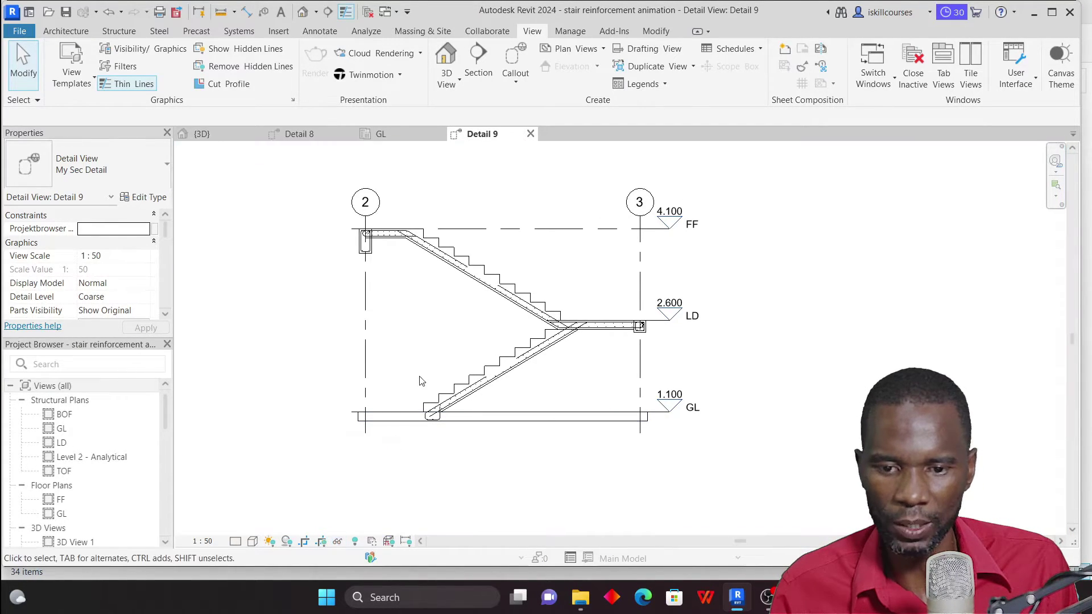
Step: Set the detail view's detail level to Fine
scroll(581, 403, "up", 3)
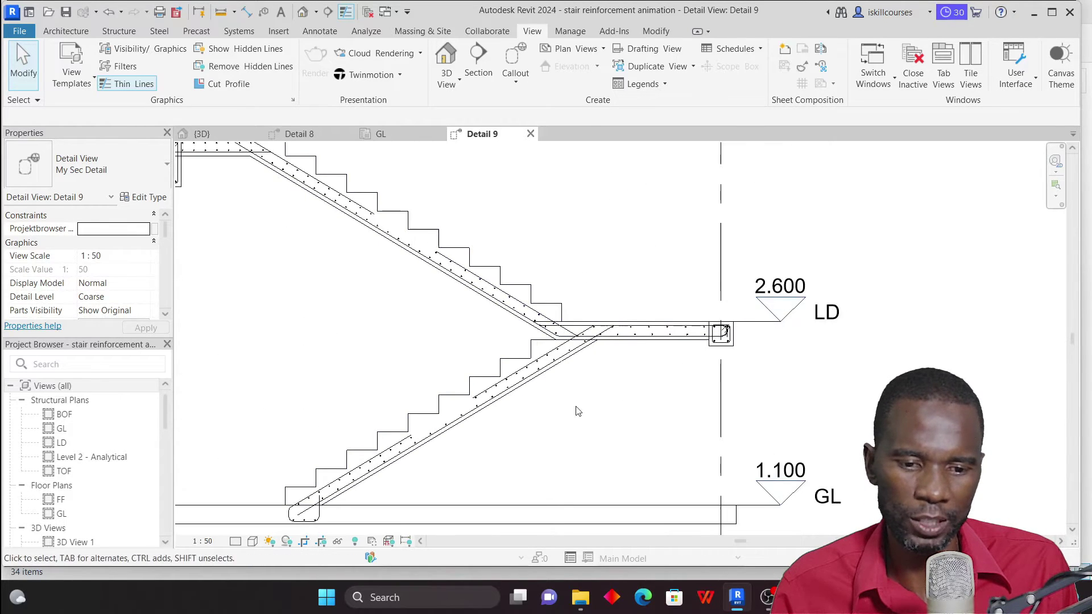
scroll(578, 408, "down", 3)
left_click(235, 542)
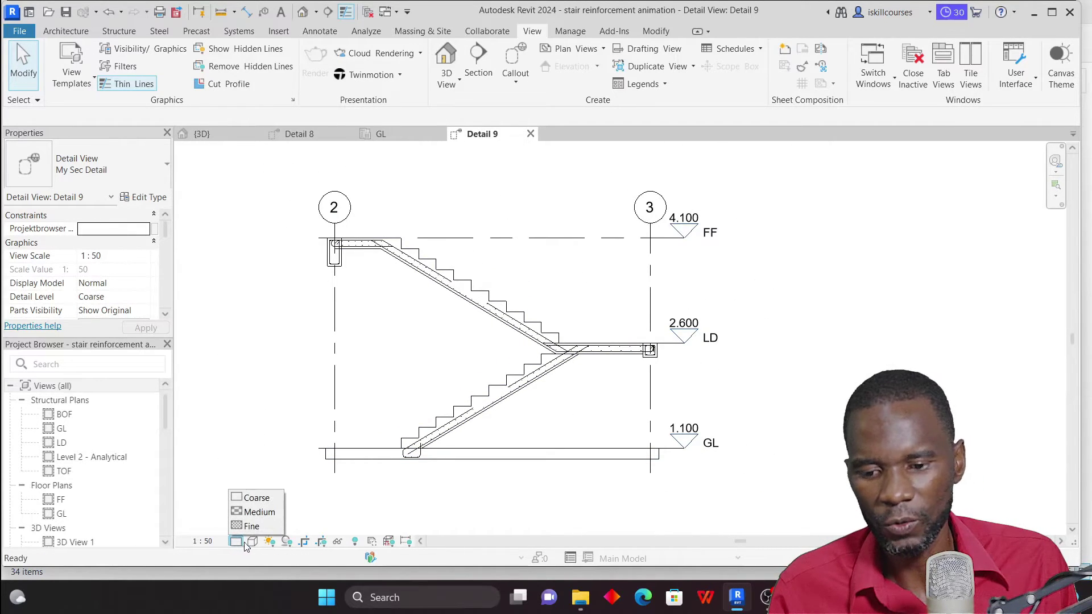
left_click(250, 527)
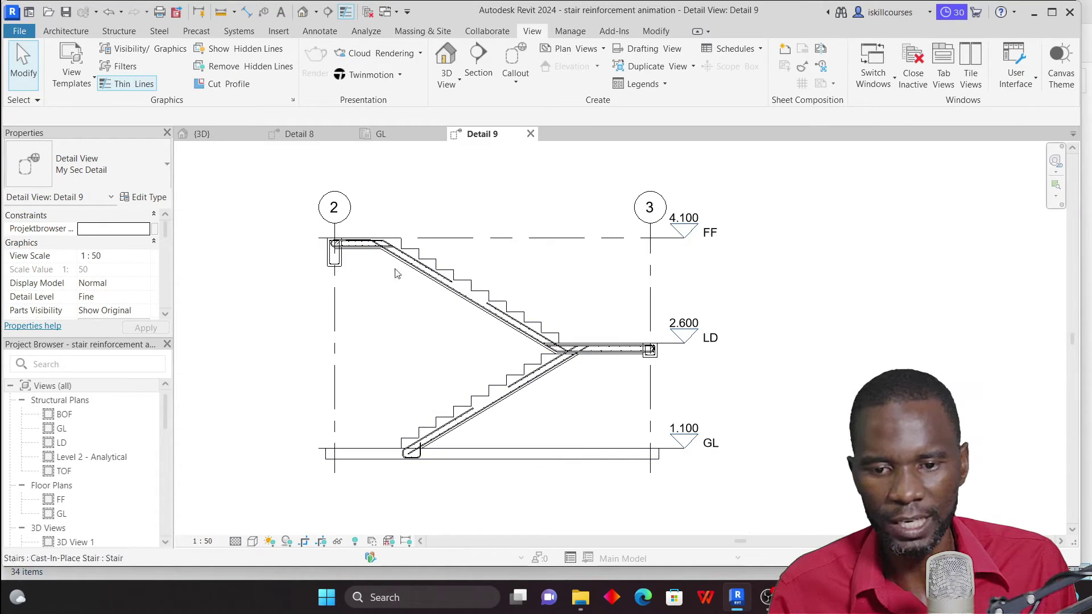
Step: Examine the rebar at the top beam, along both flights, at the landing and at the stair base
scroll(397, 274, "up", 5)
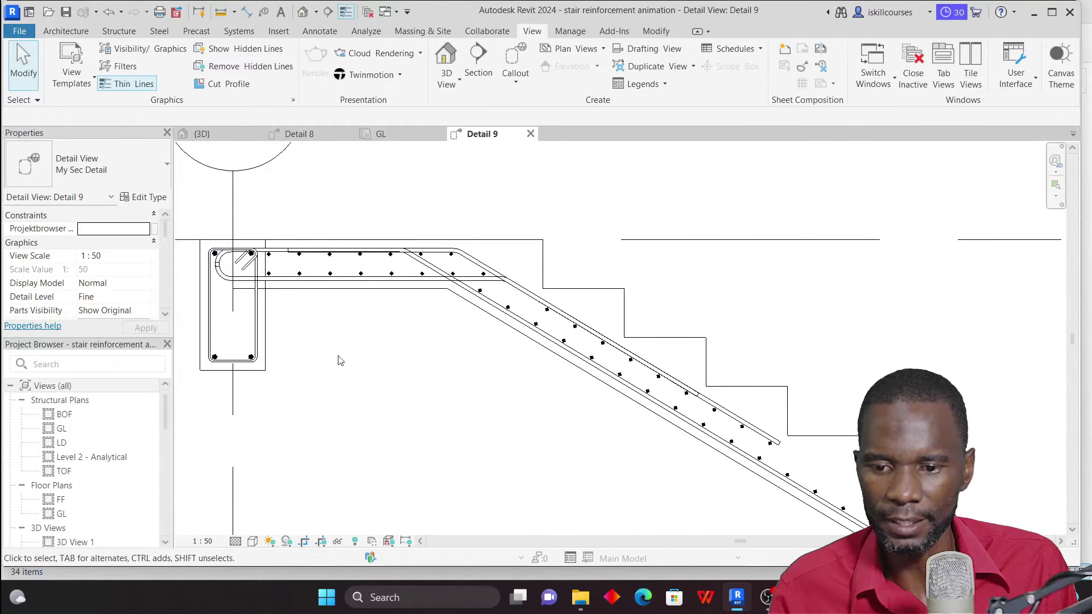
scroll(340, 361, "down", 6)
scroll(493, 387, "up", 3)
scroll(512, 358, "up", 5)
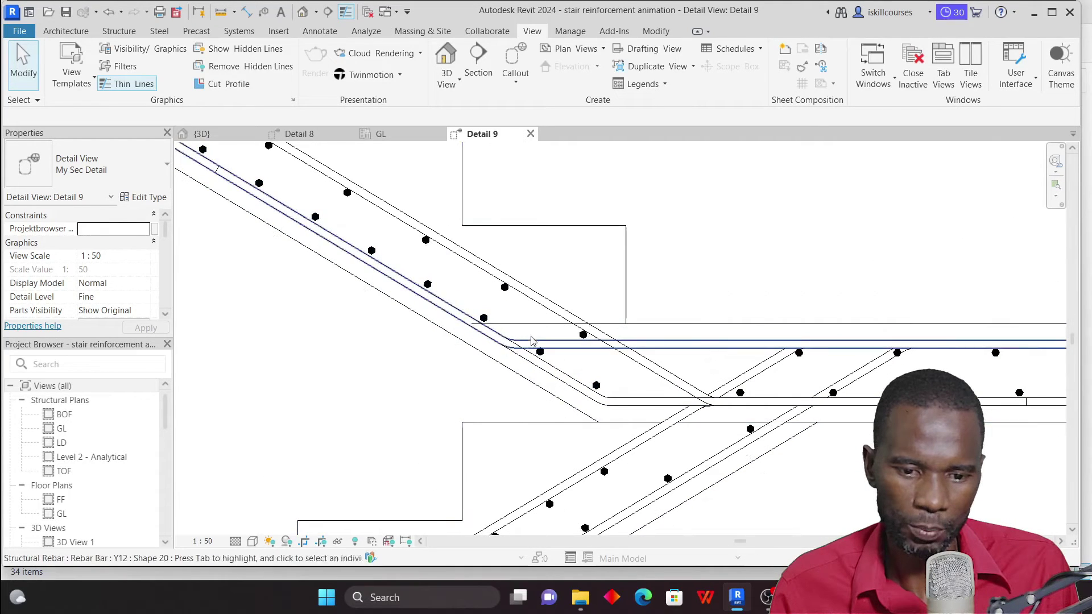
scroll(531, 340, "down", 6)
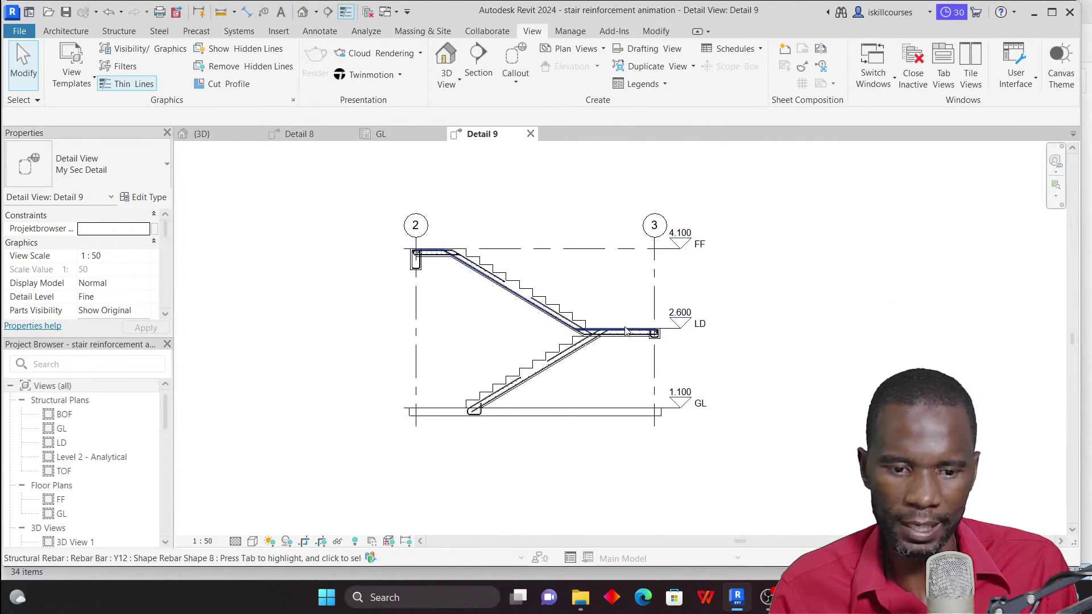
scroll(560, 391, "up", 7)
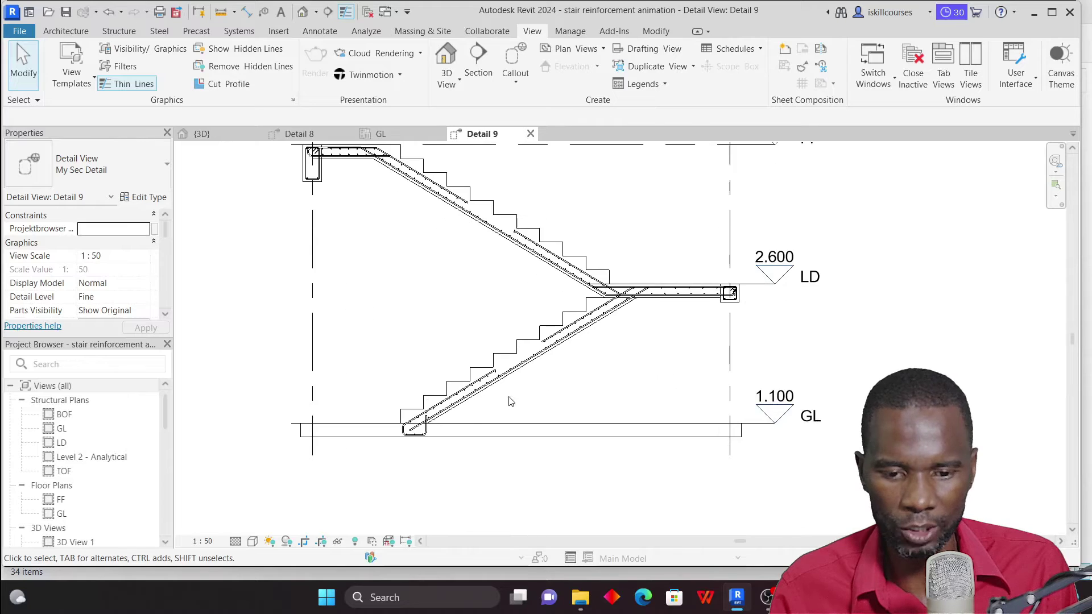
scroll(406, 416, "down", 5)
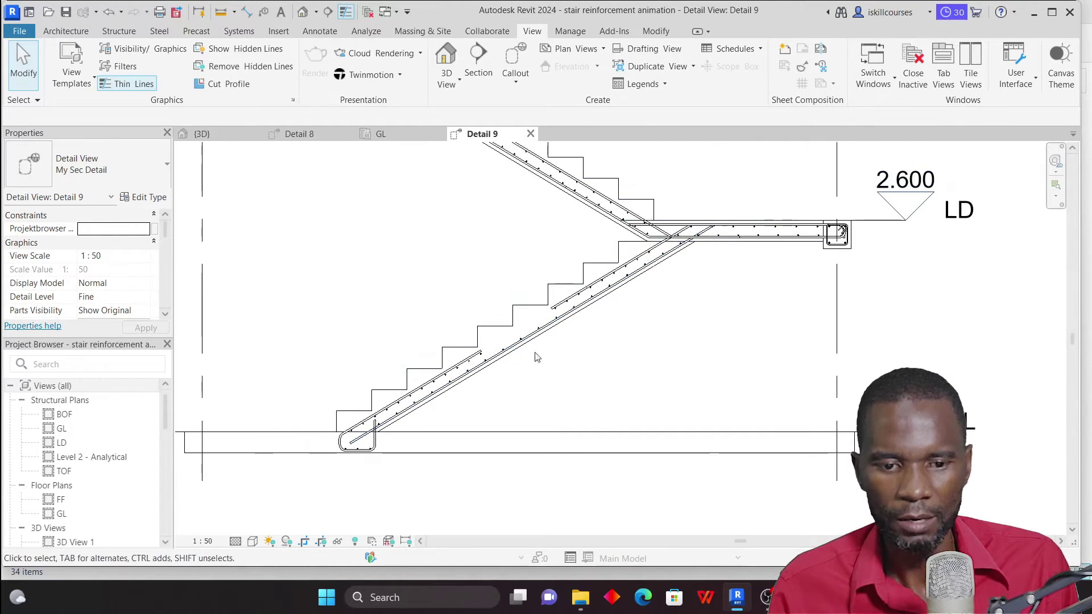
Step: Set the lower flight's bottom distribution bars to show only the first and last bar in the detail
scroll(672, 277, "up", 5)
scroll(618, 318, "down", 4)
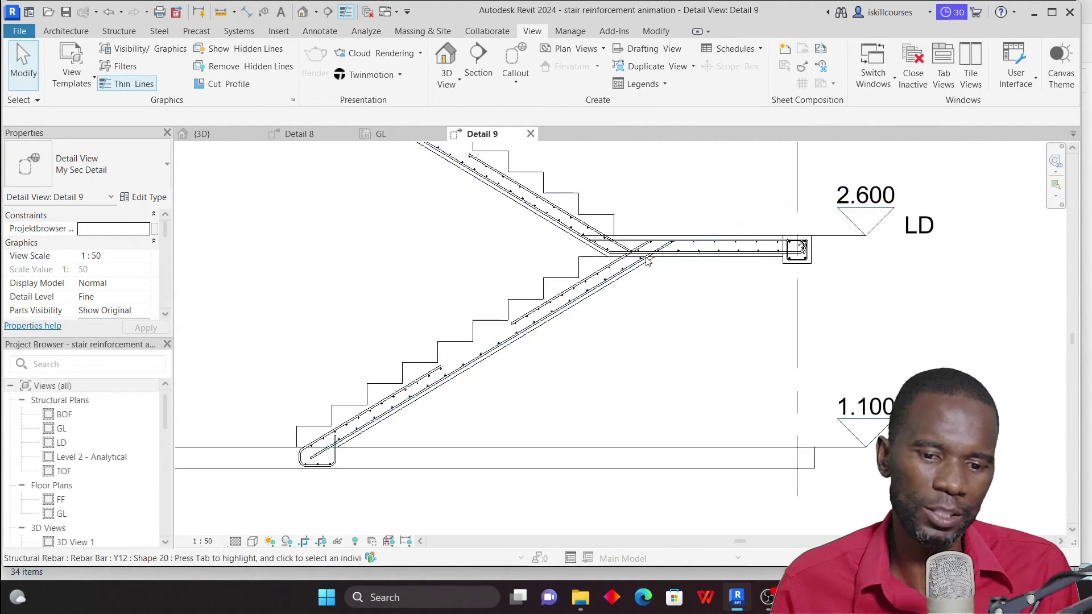
scroll(604, 260, "up", 4)
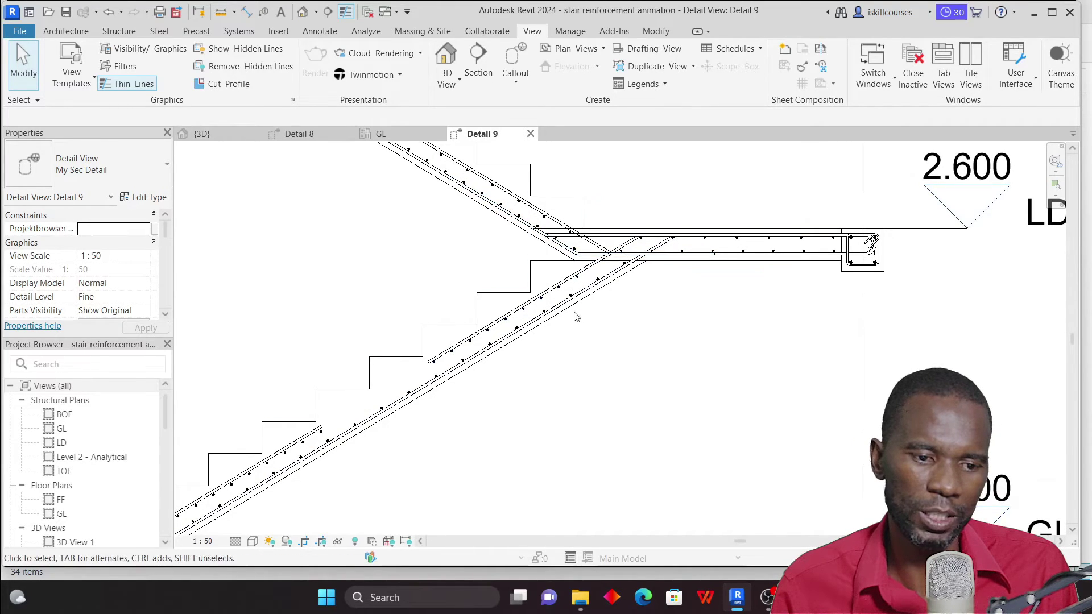
scroll(575, 317, "down", 4)
scroll(563, 321, "up", 3)
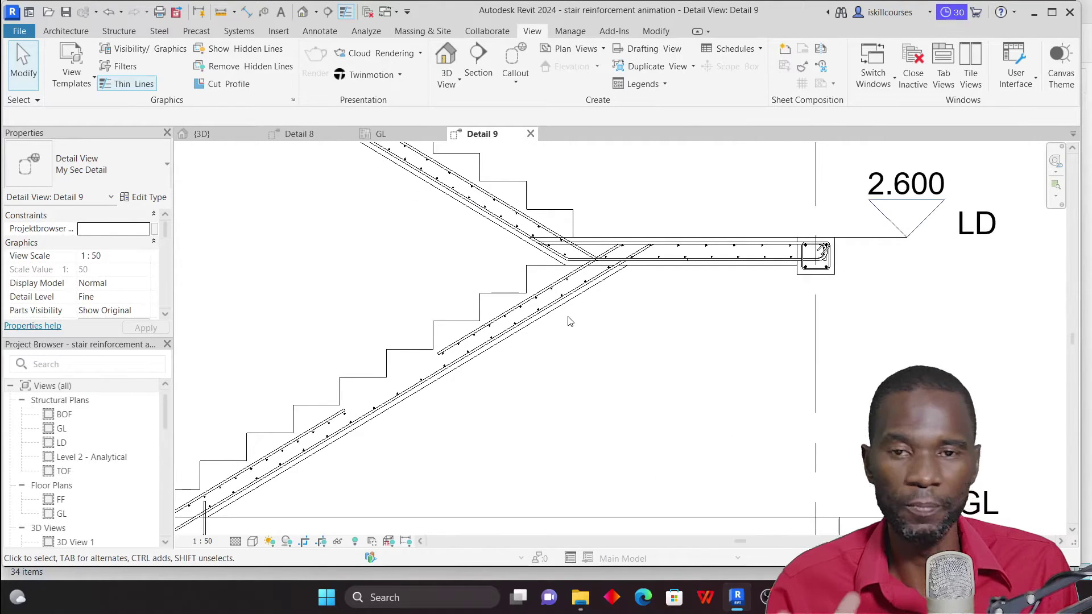
scroll(570, 322, "down", 4)
scroll(514, 364, "up", 5)
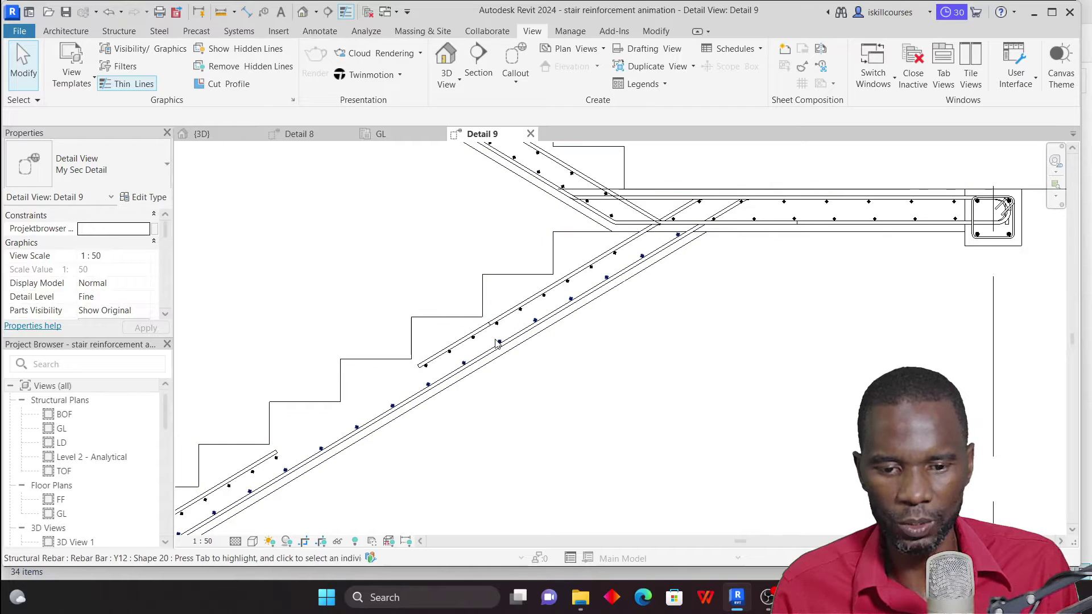
left_click(499, 341)
scroll(498, 342, "down", 3)
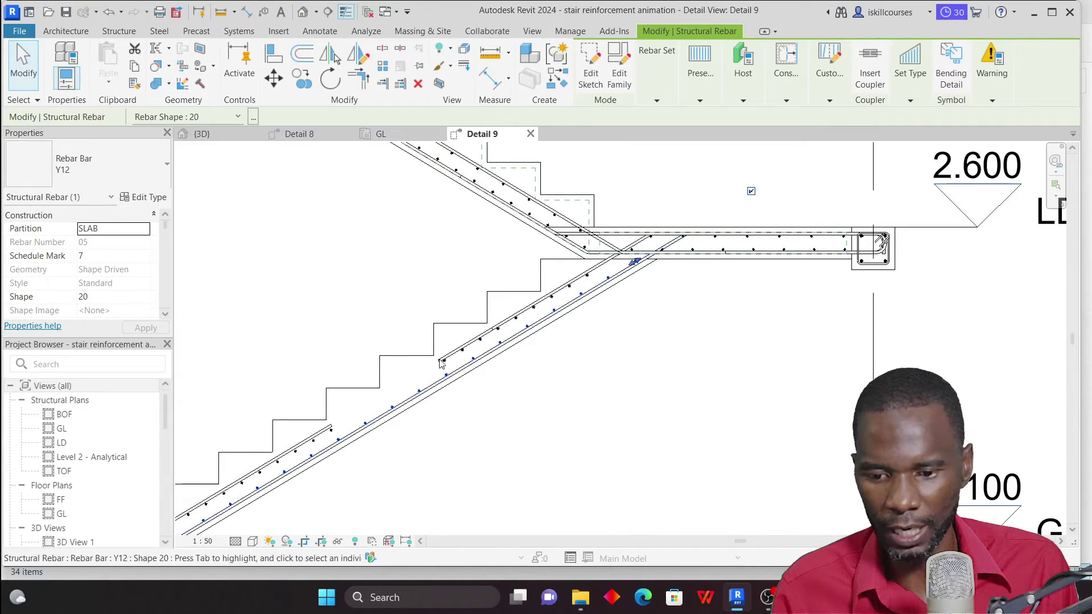
scroll(351, 430, "up", 2)
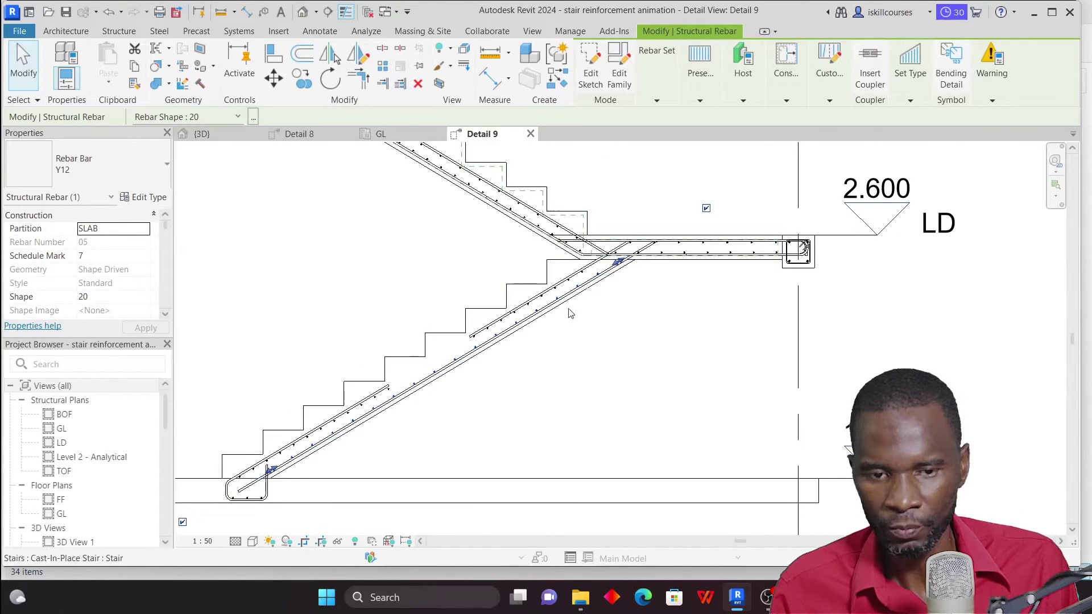
left_click(701, 103)
left_click(719, 151)
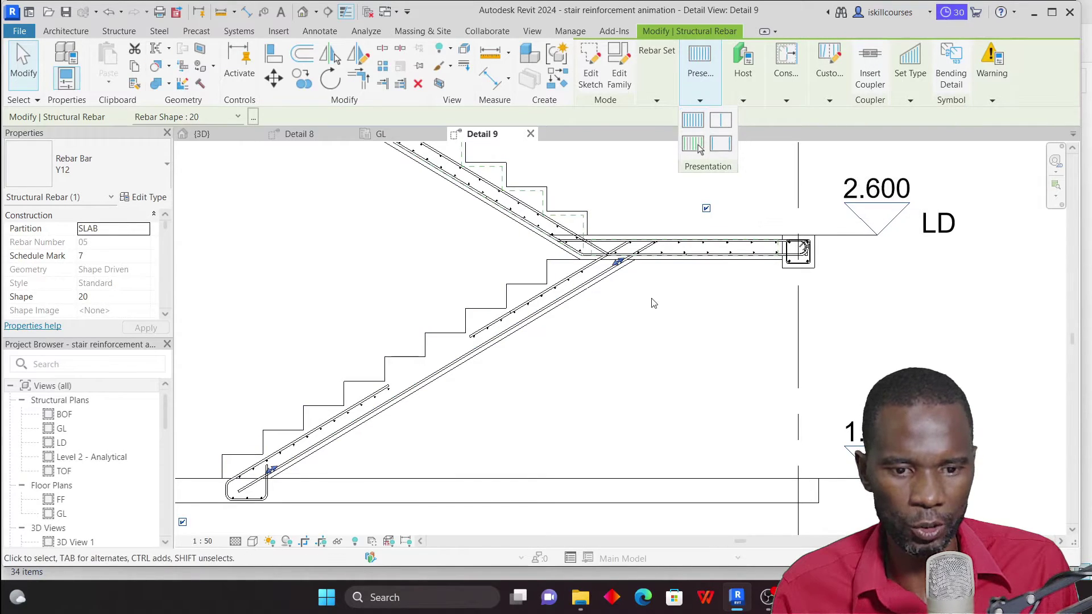
scroll(624, 242, "up", 3)
scroll(624, 242, "down", 2)
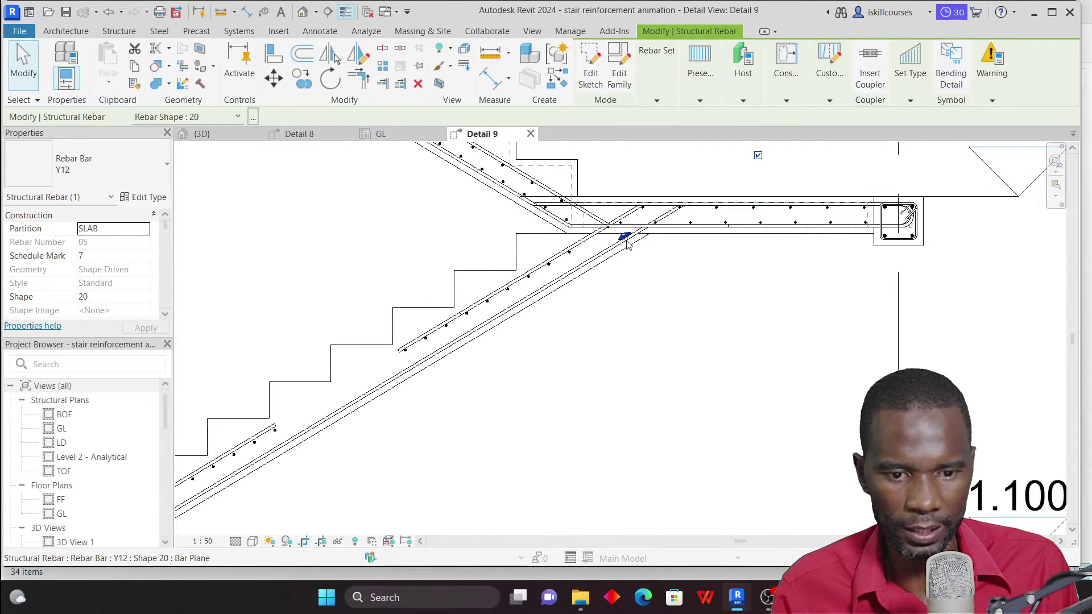
scroll(625, 242, "down", 2)
key("Escape")
Step: Show only the first and last of the top distribution bars at the lower flight's base end
scroll(398, 387, "up", 3)
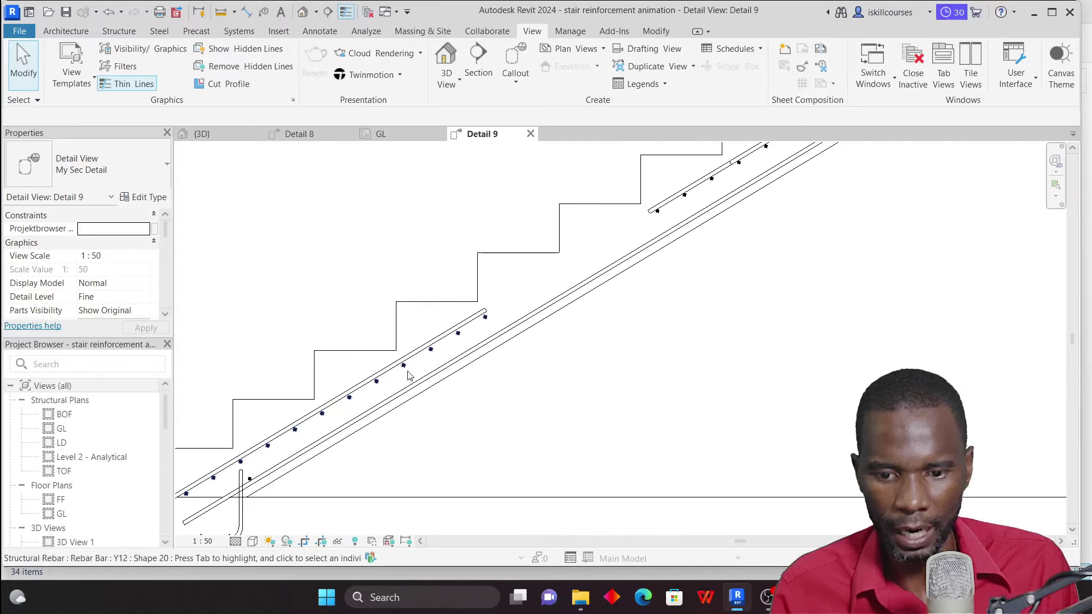
left_click(404, 366)
scroll(410, 363, "down", 3)
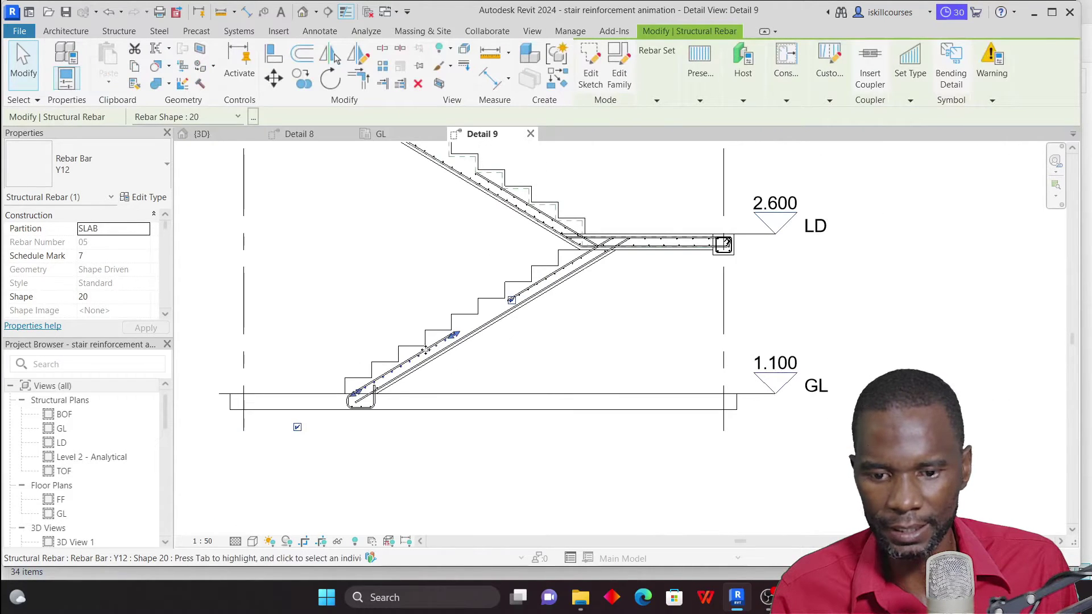
scroll(425, 353, "up", 1)
left_click(700, 100)
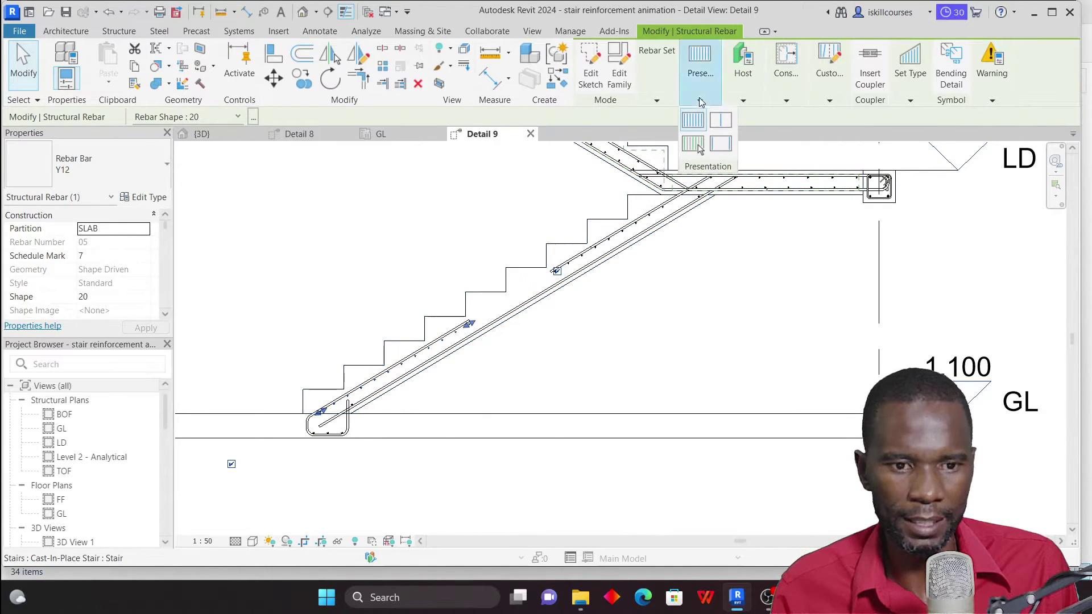
left_click(727, 144)
left_click(694, 261)
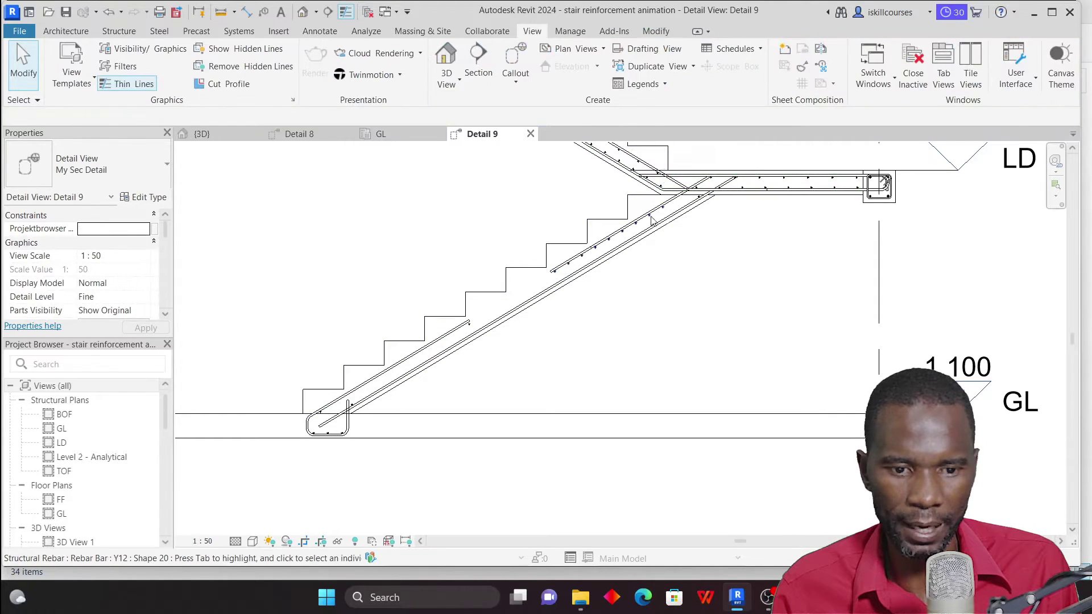
Step: Show only the first and last of the top distribution bars at the lower flight's landing end
scroll(493, 310, "up", 3)
scroll(494, 310, "down", 2)
scroll(558, 261, "up", 2)
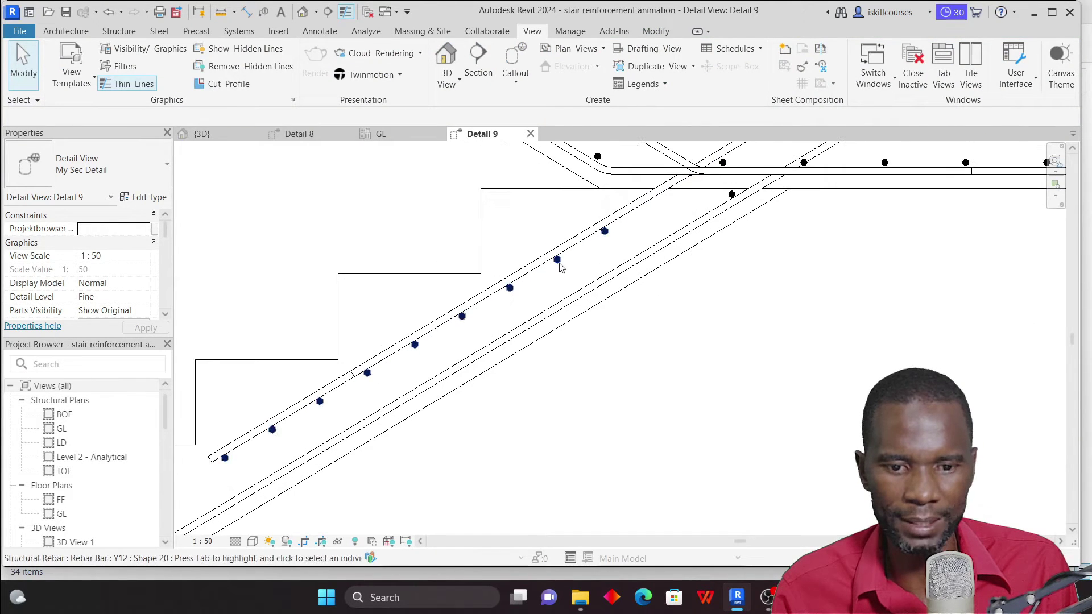
left_click(557, 259)
left_click(788, 78)
scroll(615, 348, "down", 2)
left_click(615, 348)
Step: Set the upper flight's landing-end top distribution bars and its bottom distribution bars to First and Last presentation
scroll(615, 348, "down", 2)
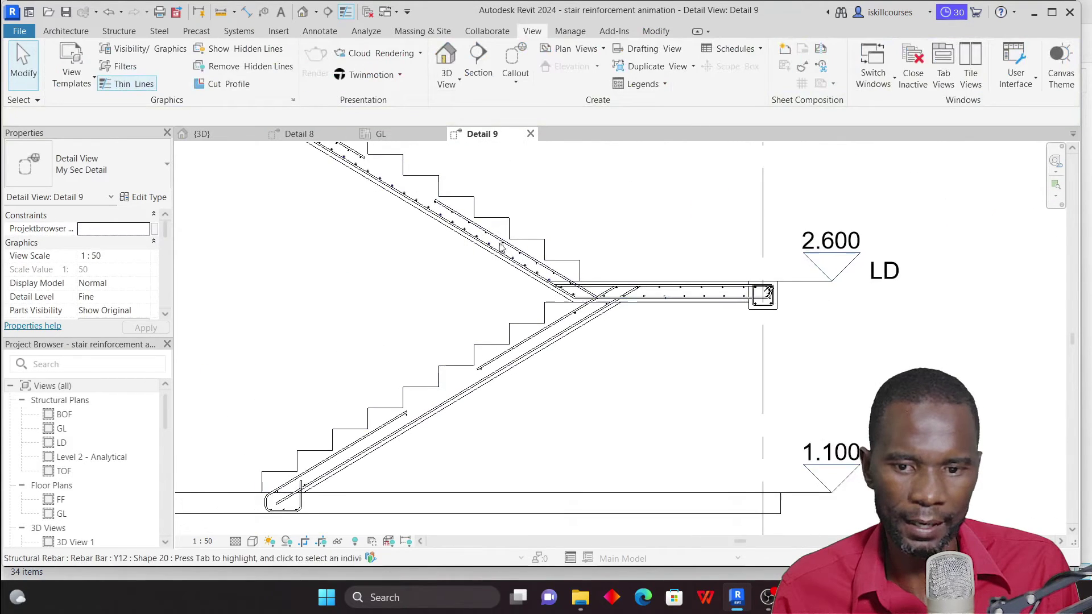
scroll(537, 256, "up", 3)
left_click(537, 260)
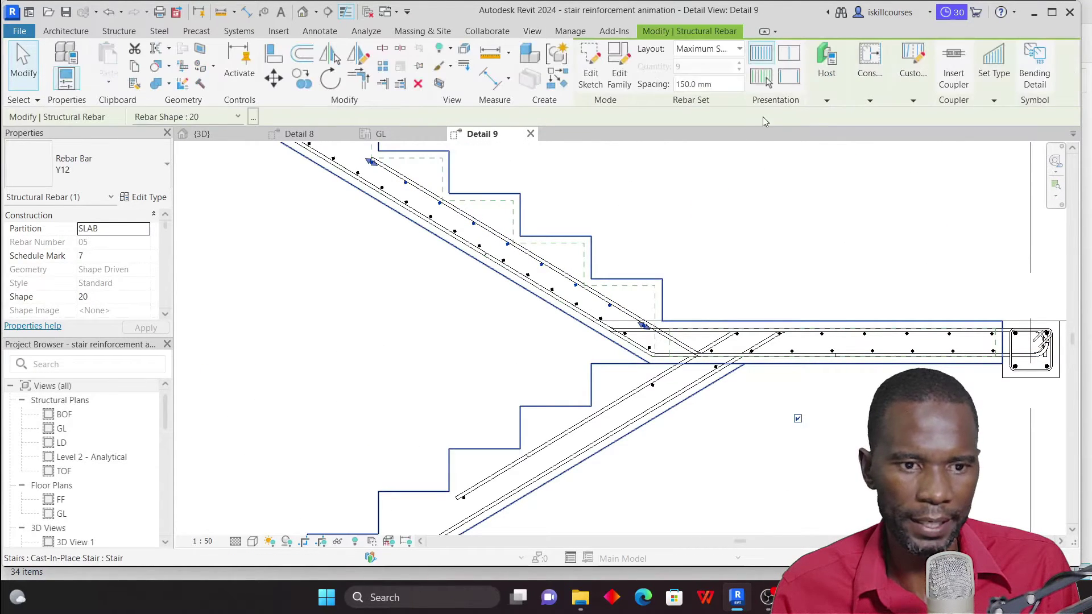
scroll(483, 236, "up", 3)
left_click(486, 237)
left_click(794, 82)
scroll(585, 287, "down", 4)
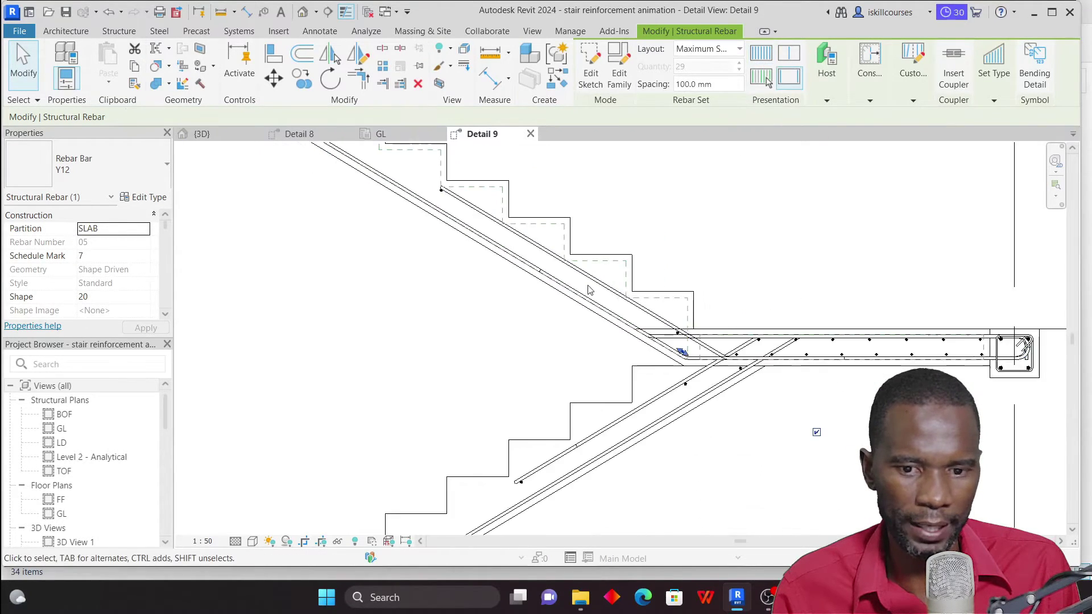
Step: Show only the first and last of the top distribution bars at the upper flight's upper end
scroll(399, 212, "up", 3)
scroll(400, 212, "up", 2)
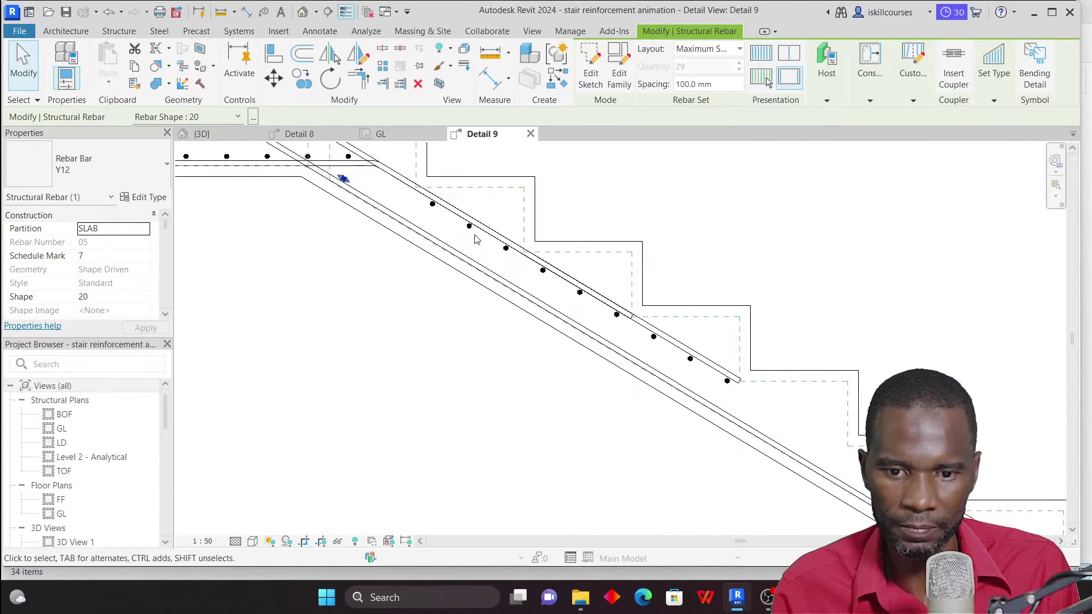
key("Escape")
left_click(470, 234)
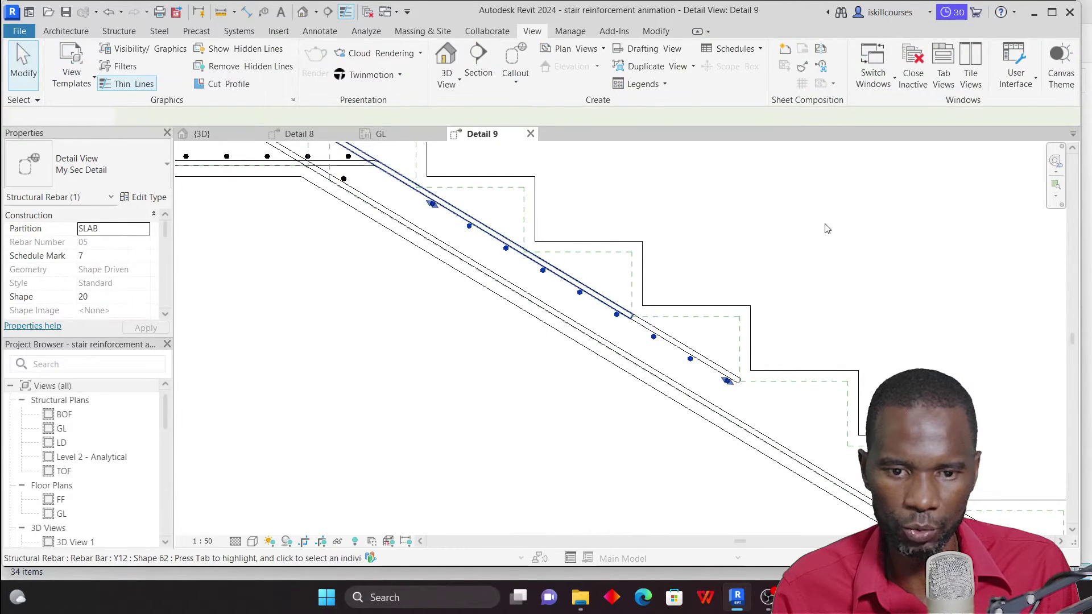
left_click(786, 80)
scroll(407, 180, "down", 3)
Step: Set both layers of distribution bars in the slab beside the top beam to show only first and last bars
scroll(463, 196, "up", 3)
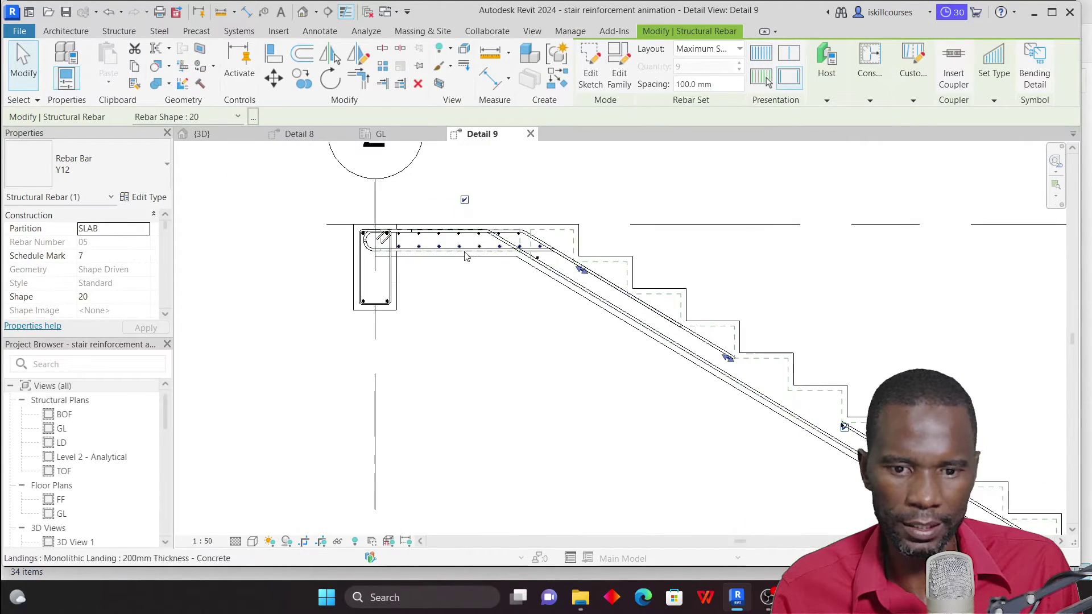
key("Escape")
left_click(449, 251)
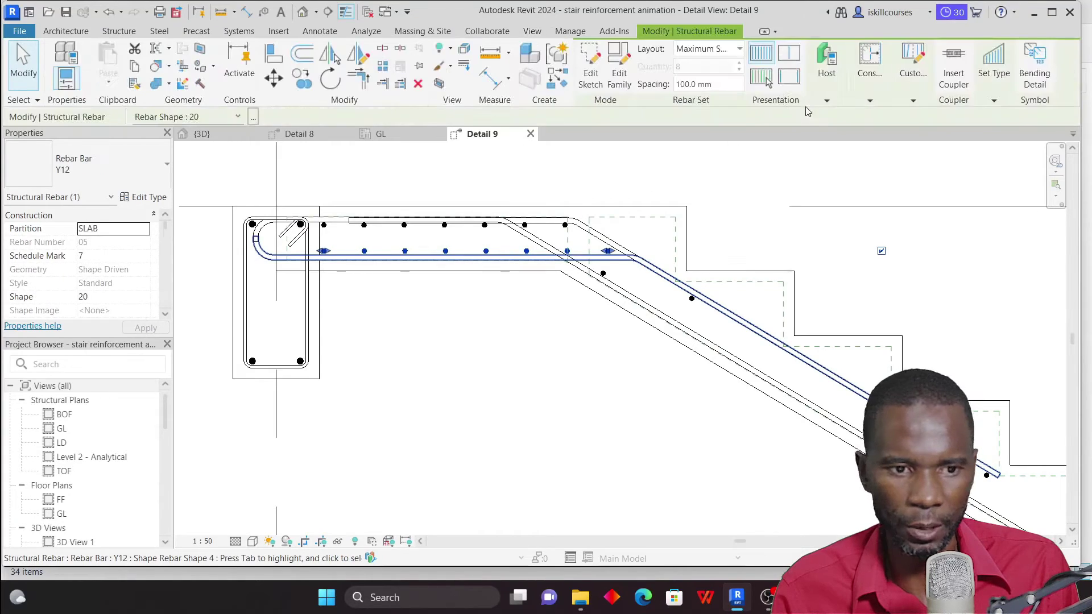
left_click(788, 80)
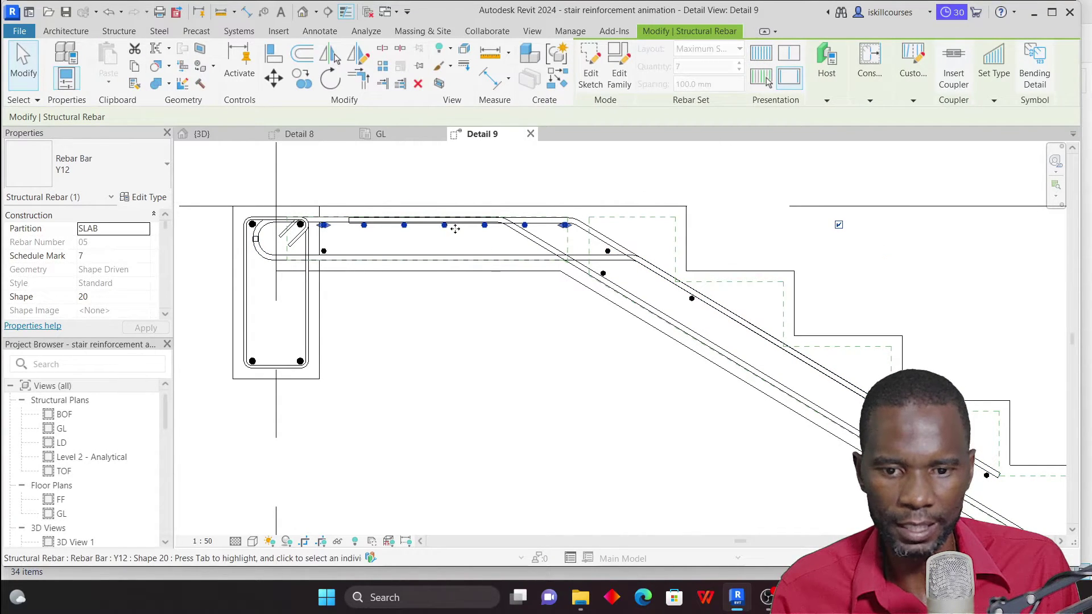
scroll(799, 376, "down", 5)
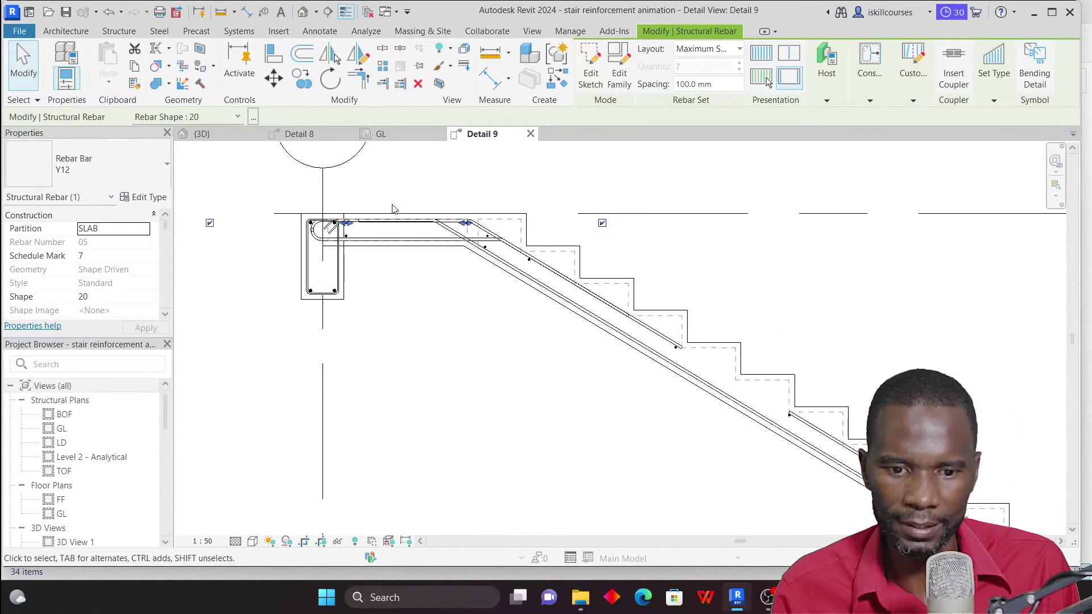
Step: Set the mid-landing's top and bottom distribution bars at the LD level to First and Last presentation
scroll(799, 377, "up", 4)
scroll(605, 312, "down", 1)
scroll(593, 288, "up", 2)
scroll(562, 306, "down", 3)
scroll(562, 306, "up", 3)
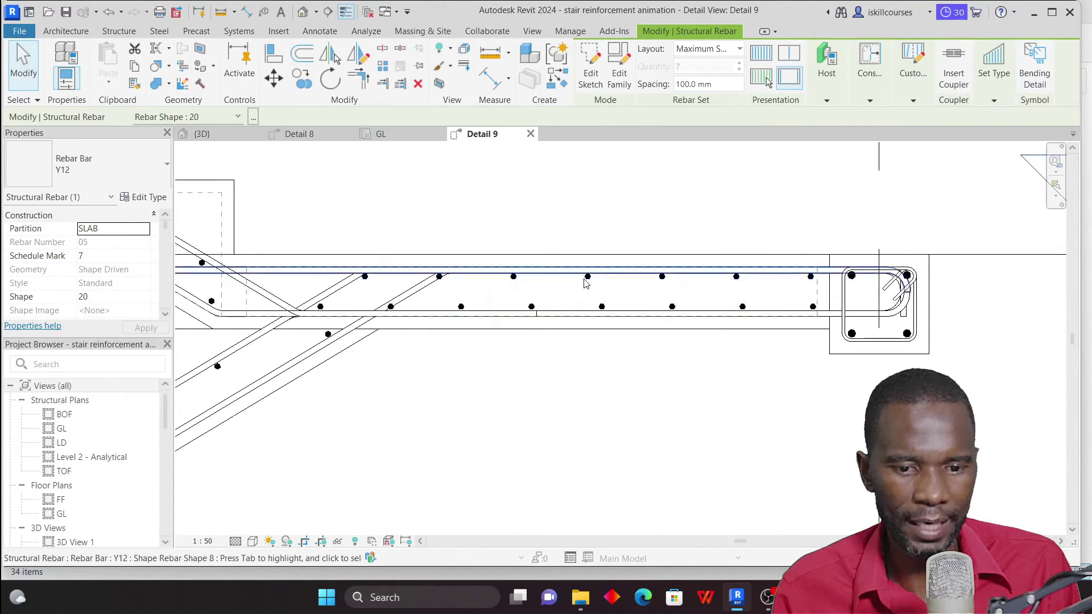
left_click(590, 288)
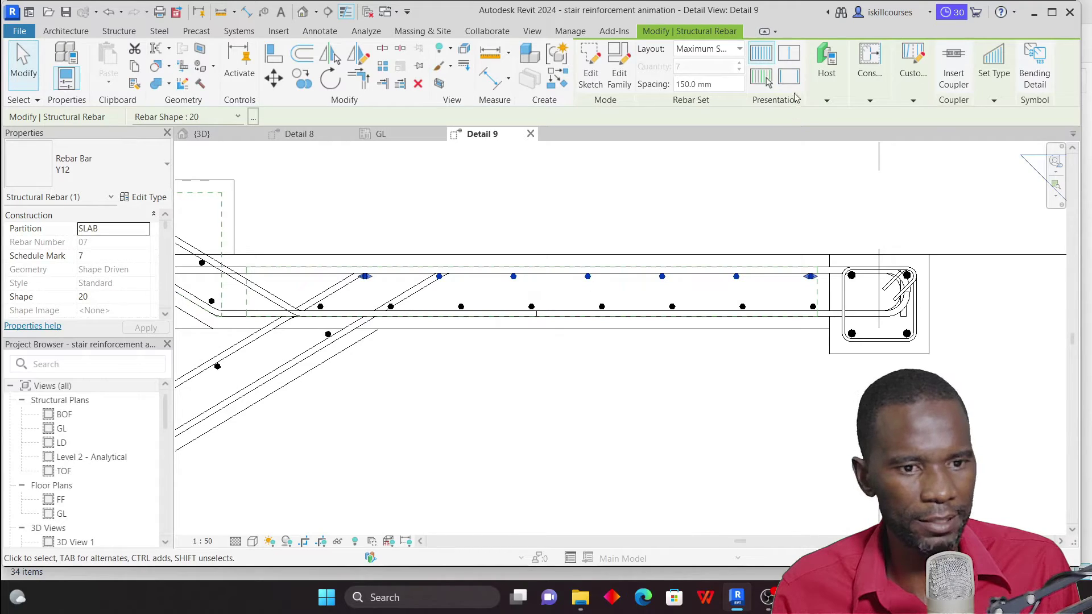
key("Escape")
scroll(603, 286, "up", 2)
left_click(528, 292)
scroll(529, 292, "down", 4)
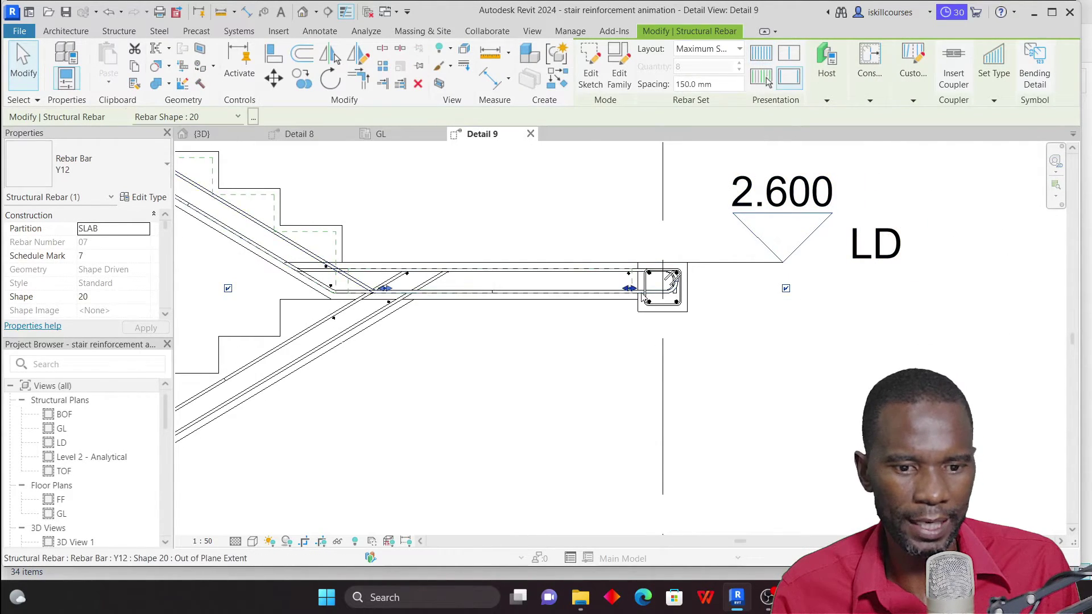
scroll(643, 299, "down", 4)
key("Escape")
Step: Examine the rebar at the stair base, top beam and landing beam, and review the whole stair detail
scroll(609, 318, "up", 5)
scroll(617, 303, "down", 5)
scroll(496, 344, "up", 5)
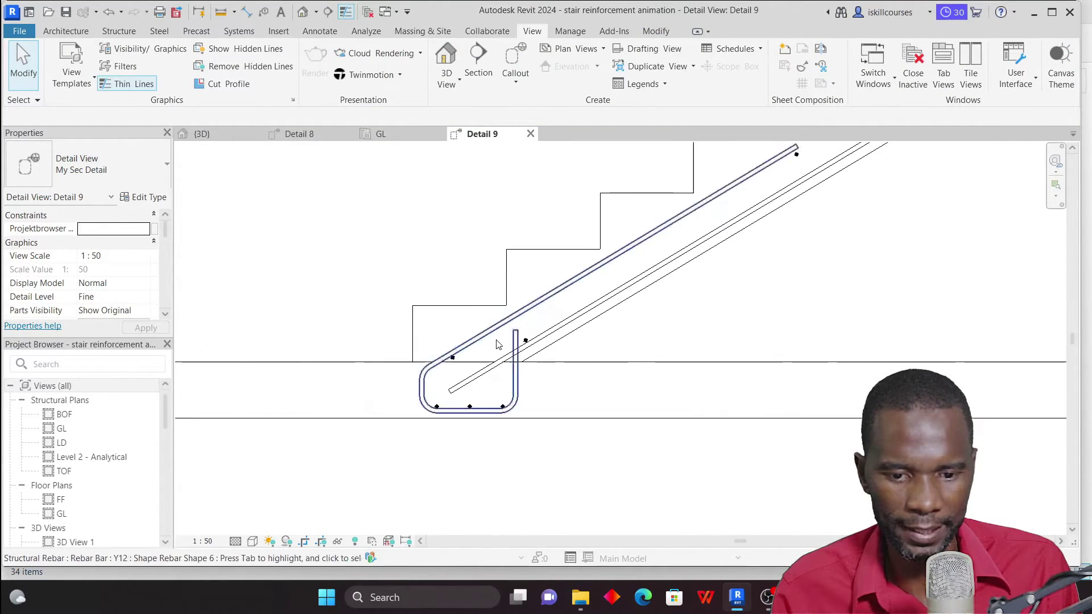
scroll(496, 344, "down", 5)
scroll(404, 283, "up", 5)
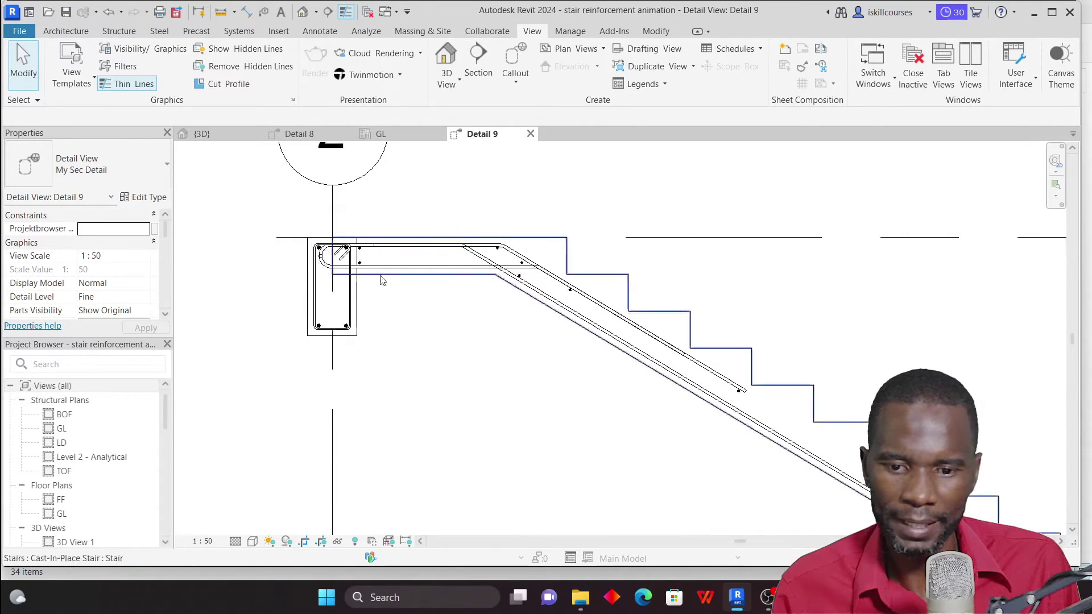
scroll(336, 256, "up", 3)
scroll(302, 227, "down", 7)
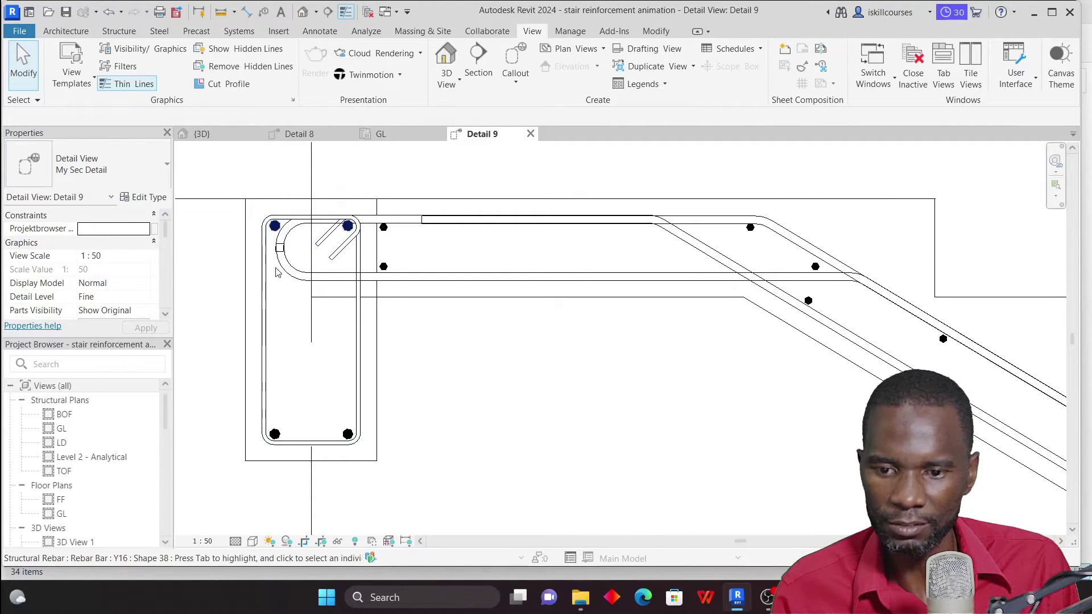
scroll(779, 366, "up", 4)
scroll(779, 365, "up", 3)
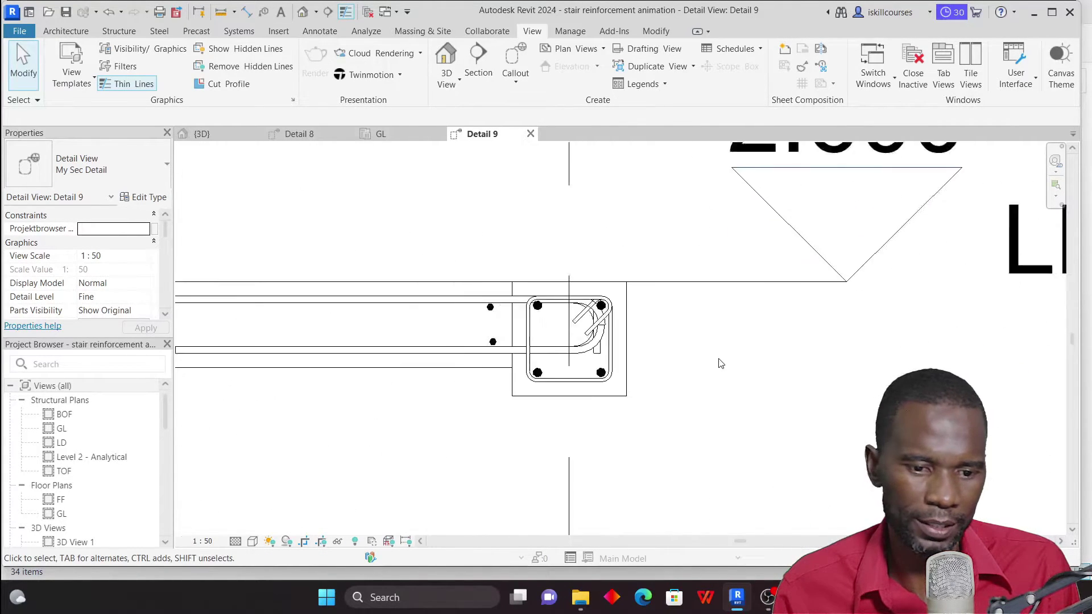
scroll(639, 317, "down", 6)
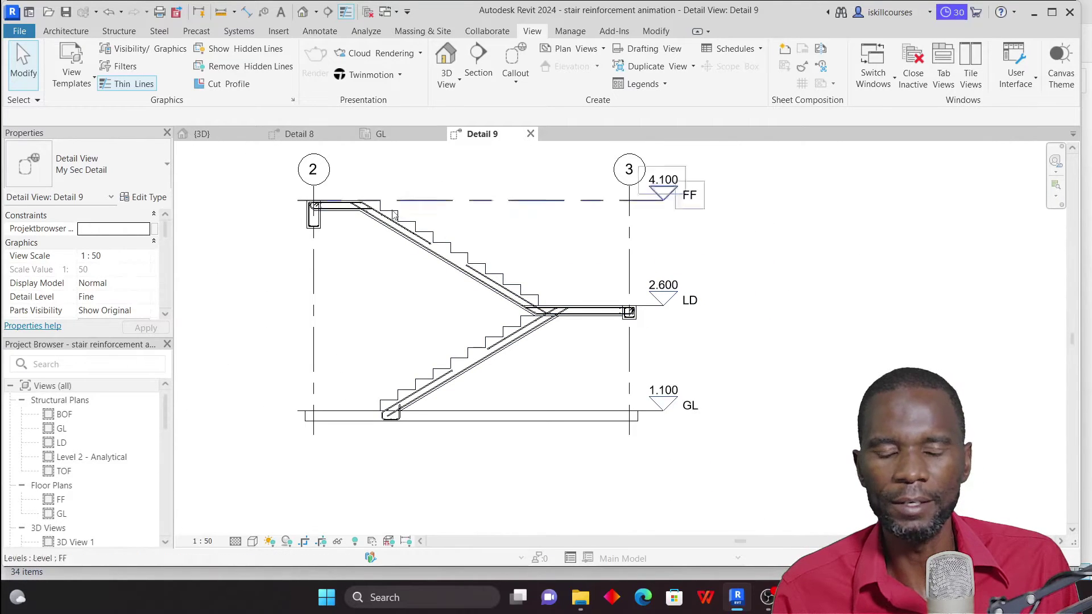
scroll(546, 295, "up", 3)
scroll(520, 402, "down", 1)
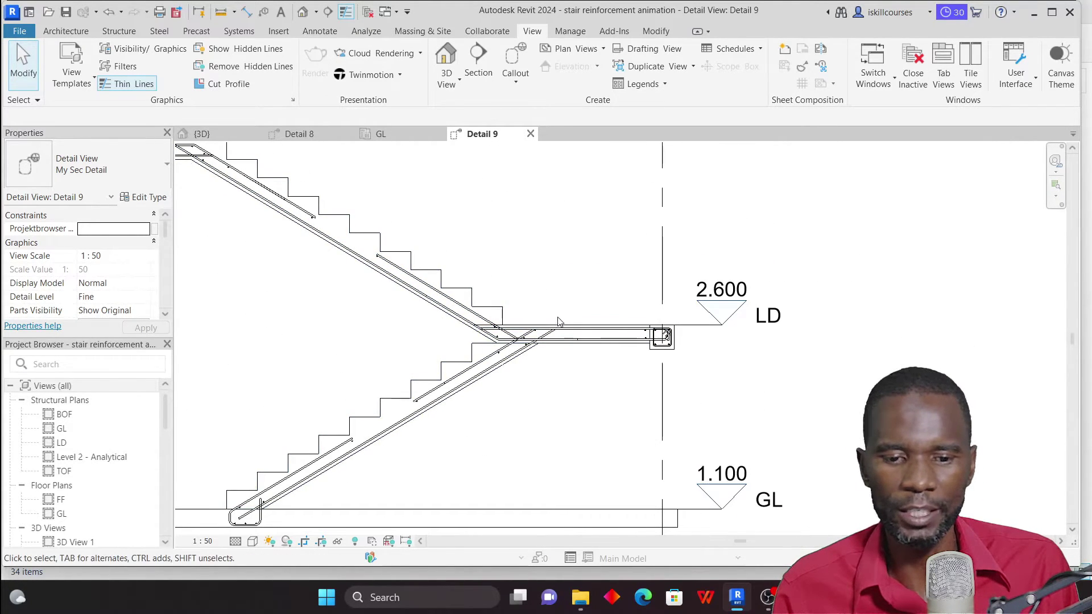
scroll(558, 322, "down", 2)
scroll(494, 396, "up", 2)
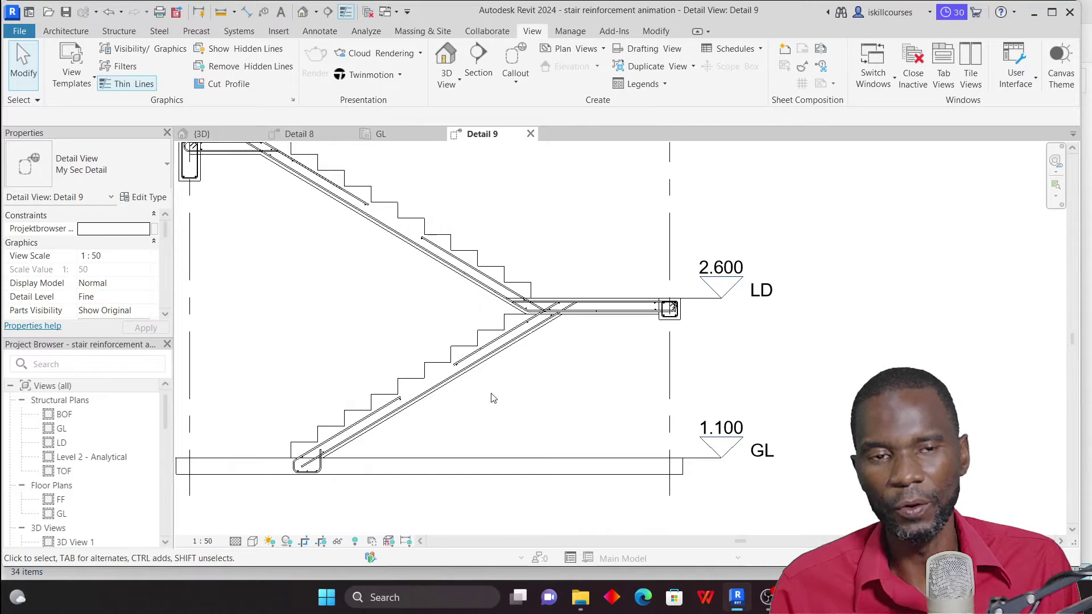
Step: Start a linear multi-rebar annotation with the Structural Rebar Section-1LINE type for the stair's distribution bars
scroll(459, 411, "up", 2)
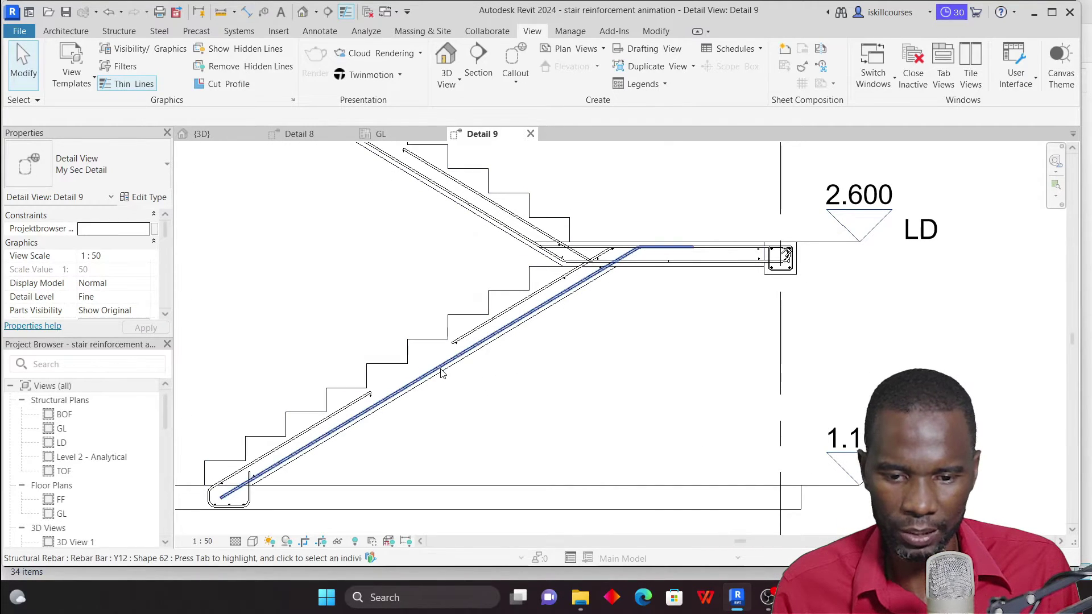
scroll(446, 370, "down", 1)
scroll(541, 314, "up", 4)
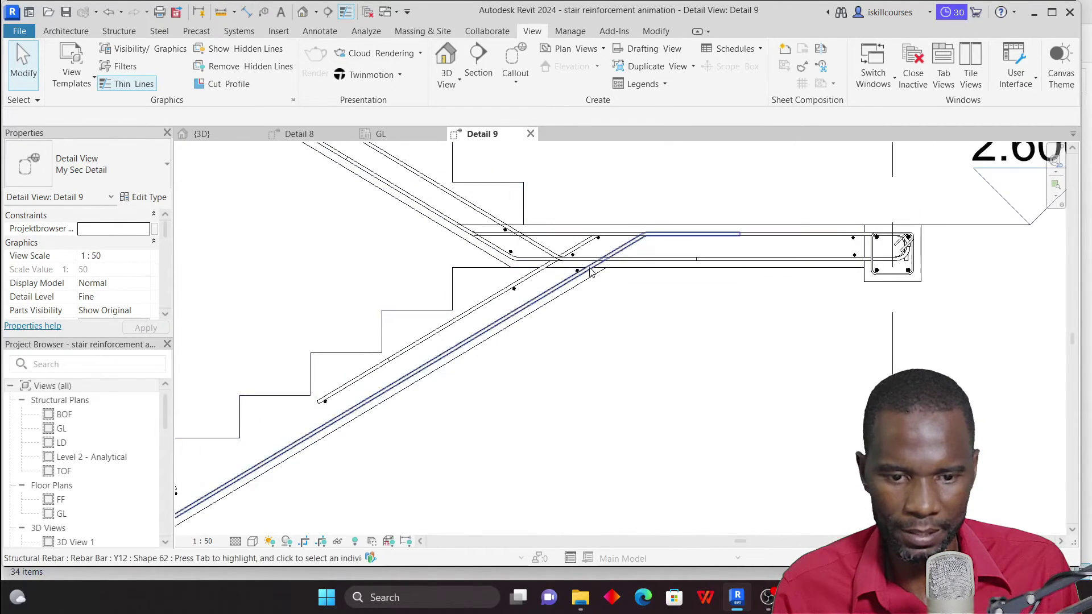
left_click(587, 329)
key("Escape")
left_click(317, 32)
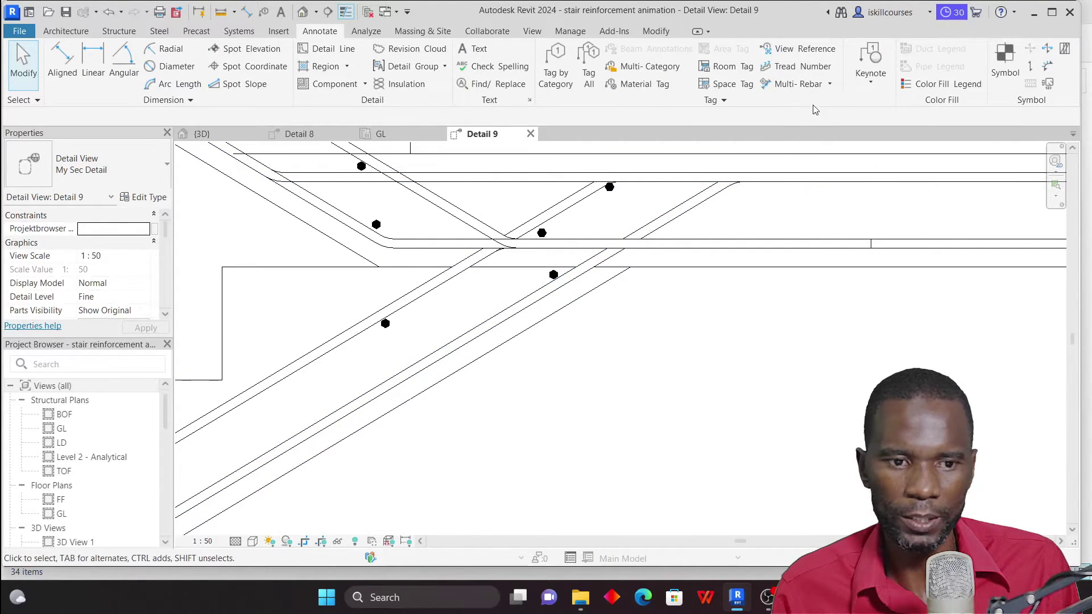
left_click(830, 86)
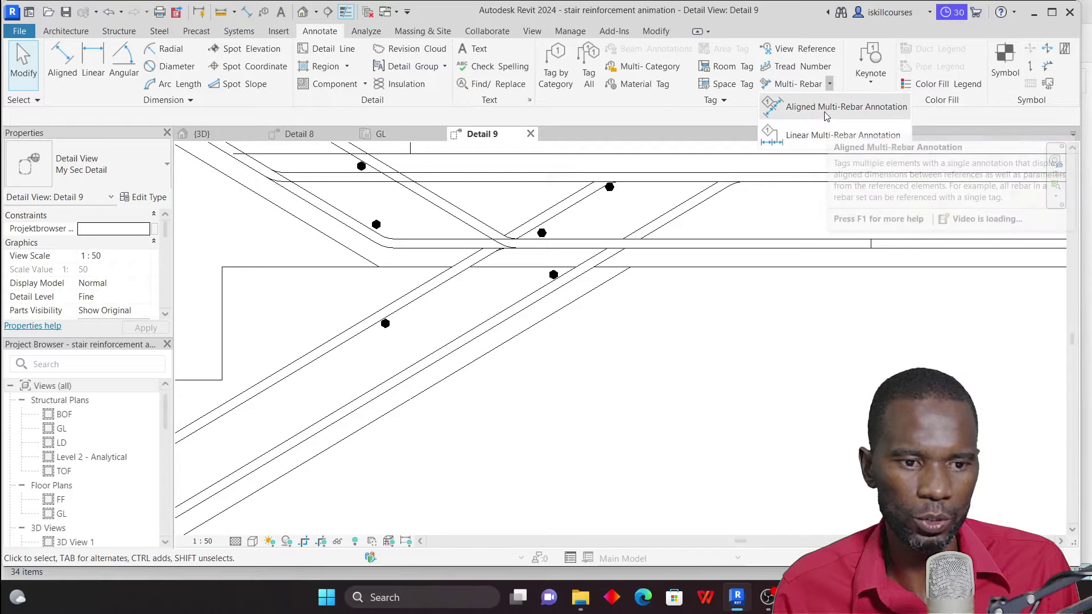
left_click(831, 136)
scroll(546, 276, "down", 3)
scroll(524, 275, "up", 3)
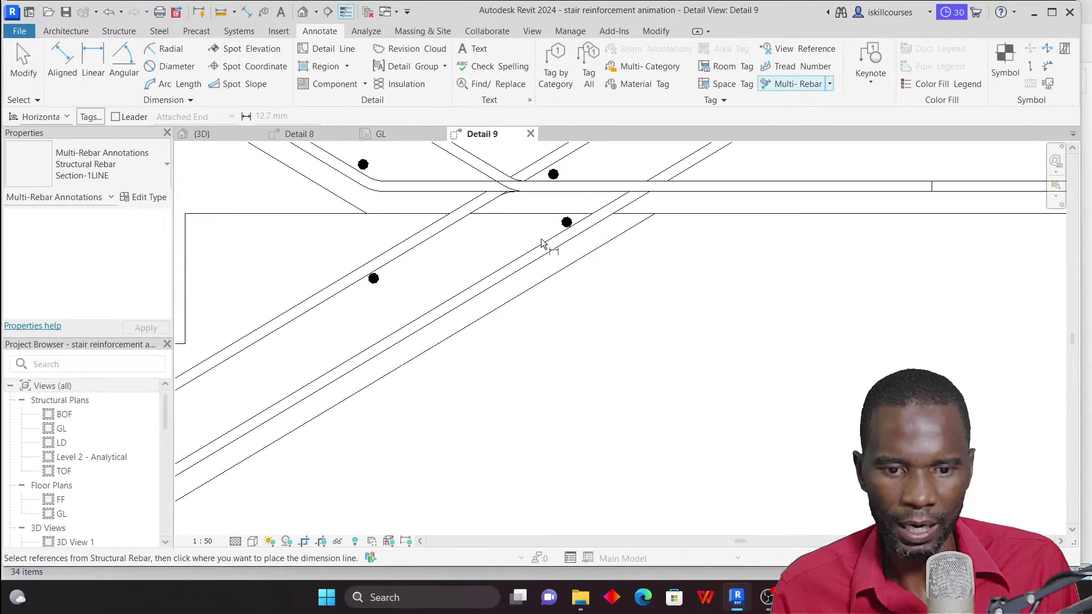
left_click(153, 176)
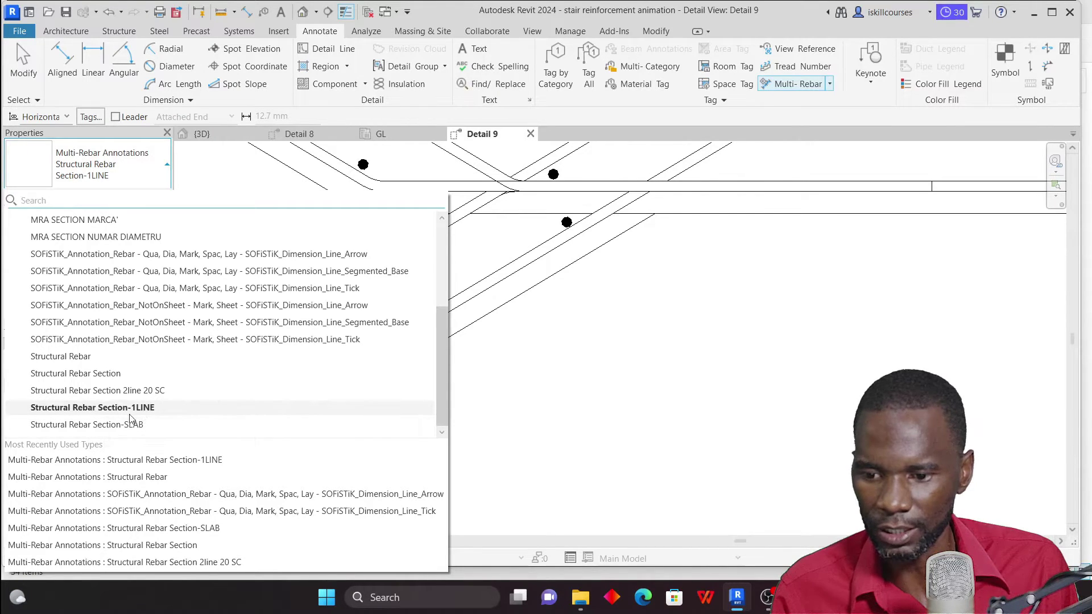
left_click(152, 408)
scroll(507, 292, "down", 2)
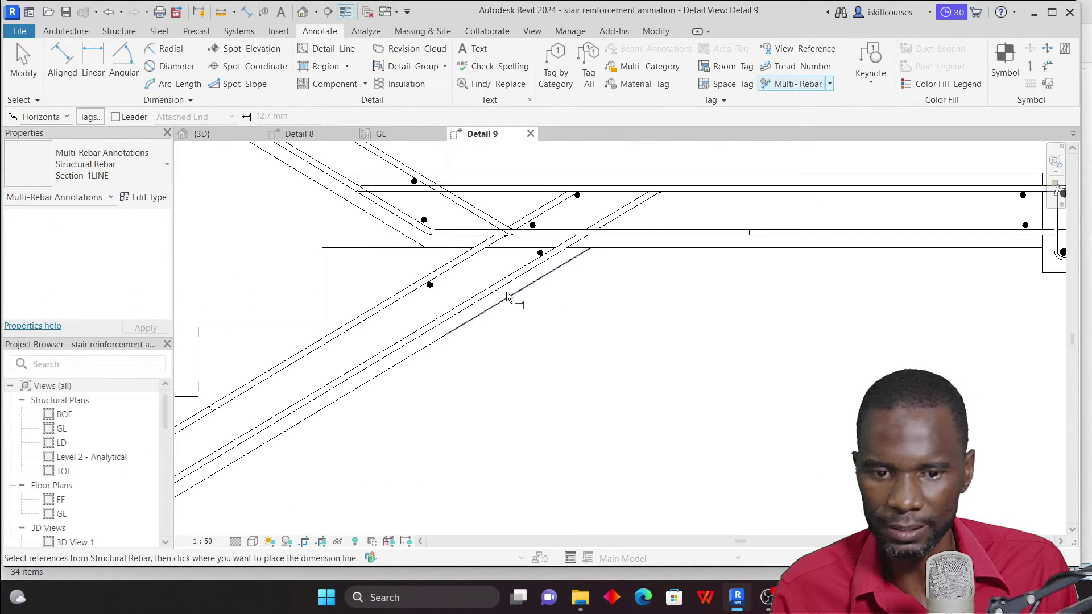
scroll(503, 291, "up", 2)
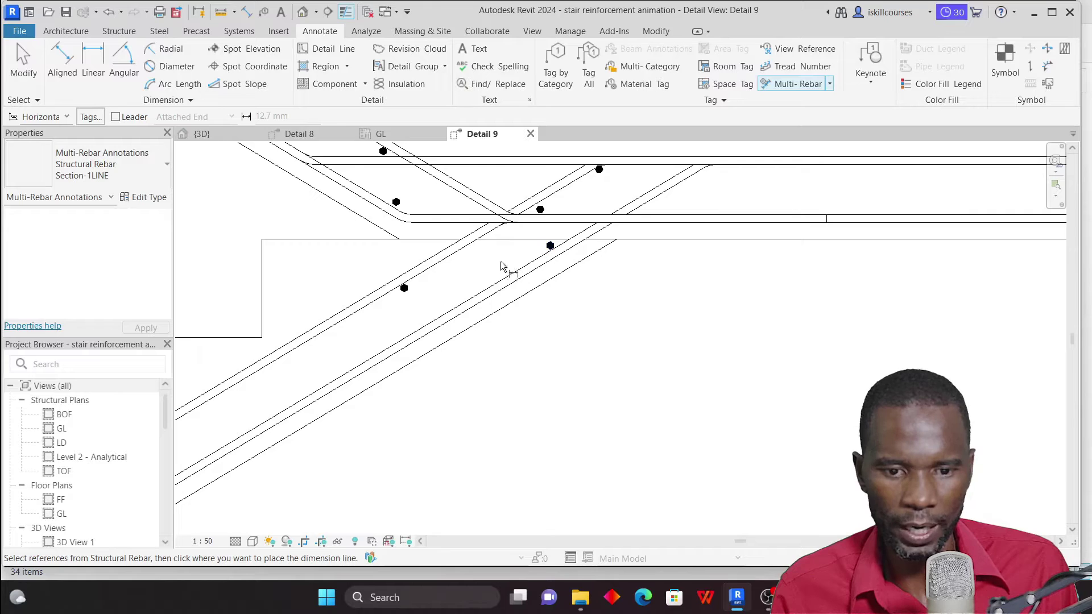
scroll(503, 267, "up", 1)
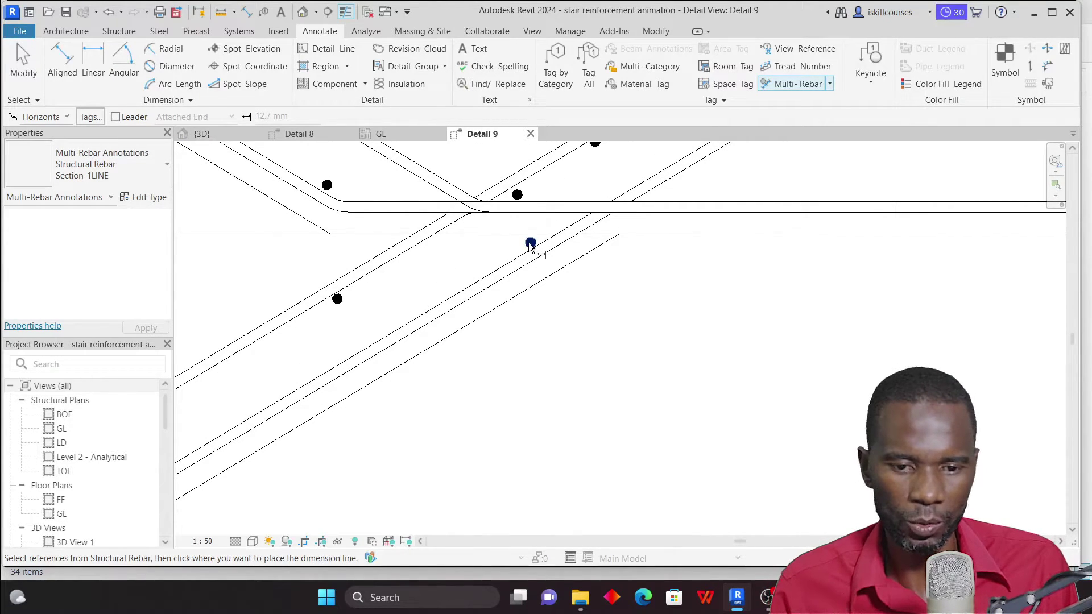
Step: Annotate the lower flight's bottom distribution bars, placing the dimension line and tag below the flight
left_click(530, 243)
scroll(528, 245, "down", 4)
scroll(498, 308, "up", 2)
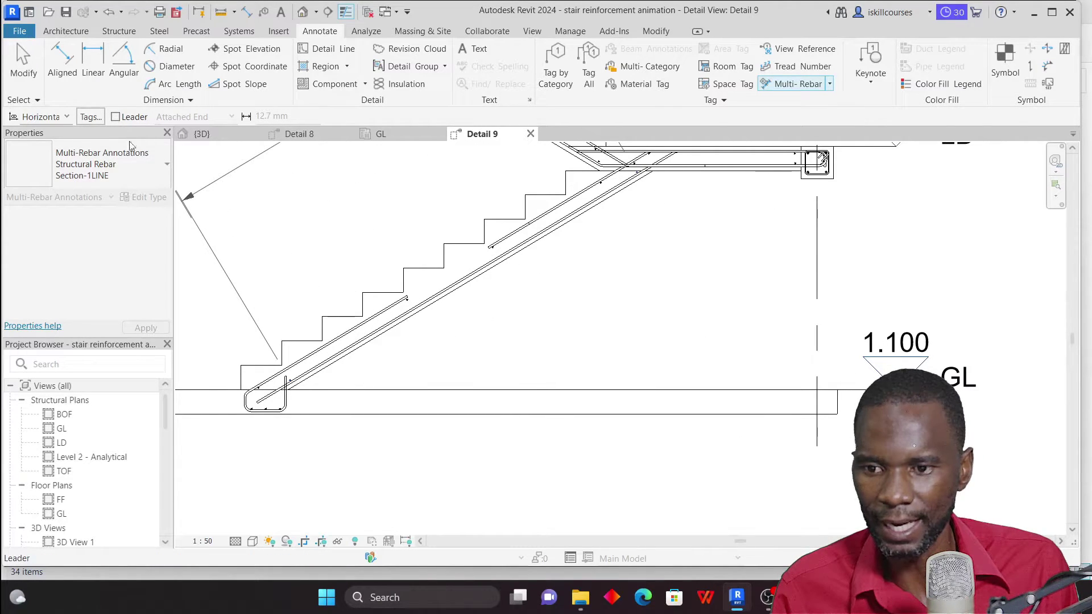
left_click(502, 310)
scroll(501, 310, "up", 2)
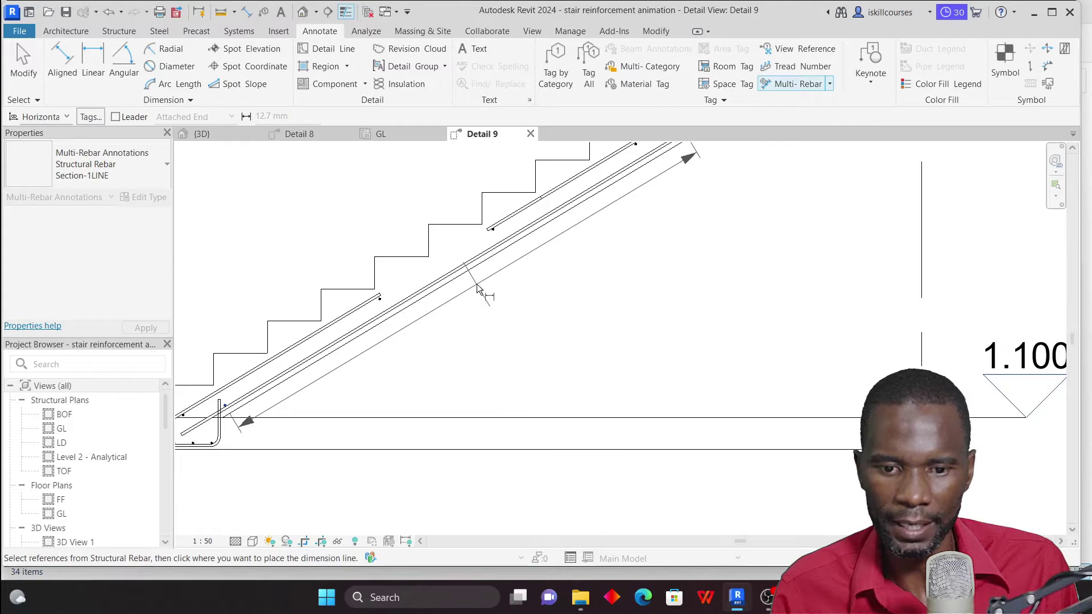
left_click(449, 324)
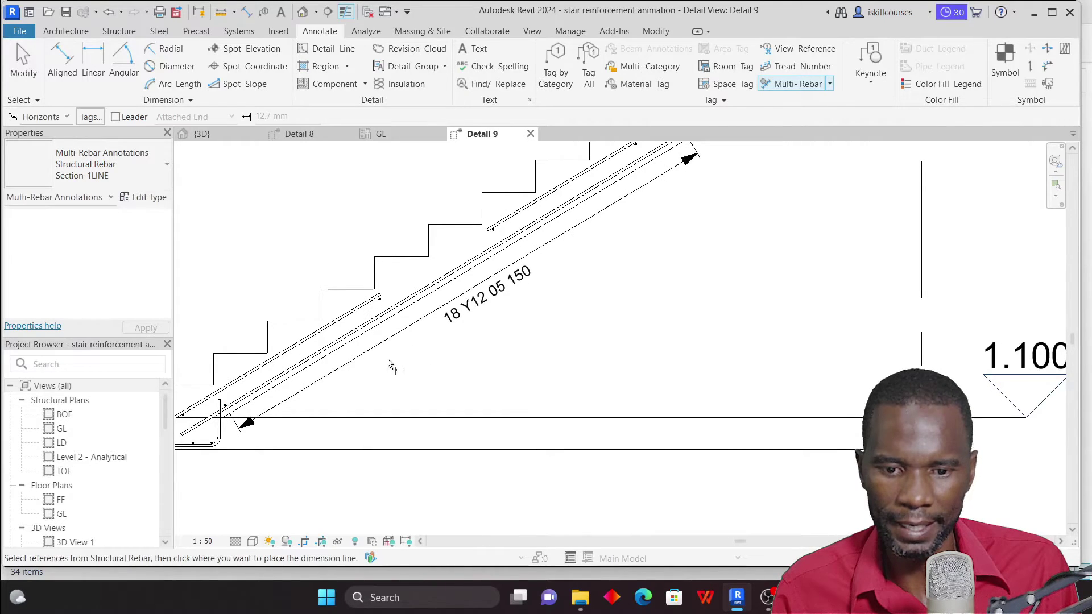
Step: Annotate the top distribution bars at the lower flight's upper end, with the dimension line above the steps
scroll(415, 349, "down", 2)
scroll(477, 287, "up", 2)
scroll(477, 285, "down", 2)
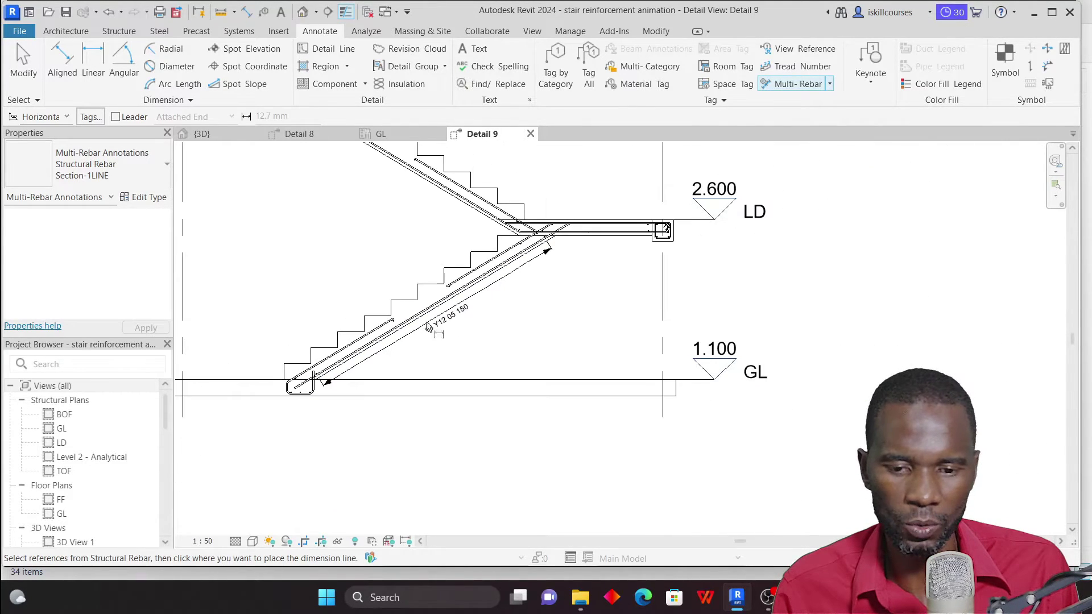
scroll(425, 322, "up", 4)
scroll(415, 357, "down", 1)
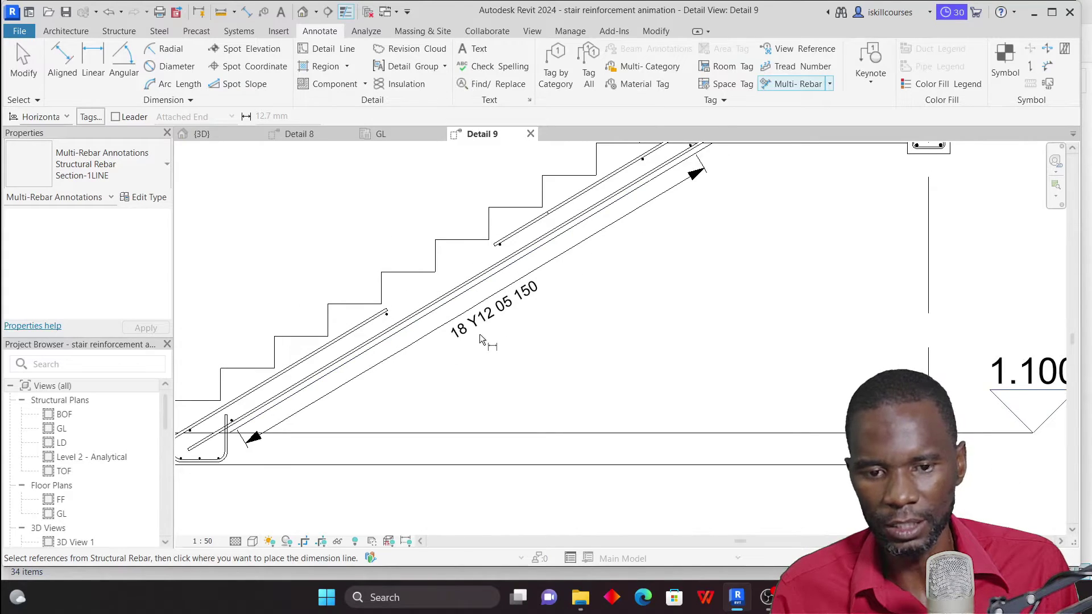
scroll(479, 335, "down", 1)
scroll(592, 231, "up", 1)
left_click(606, 206)
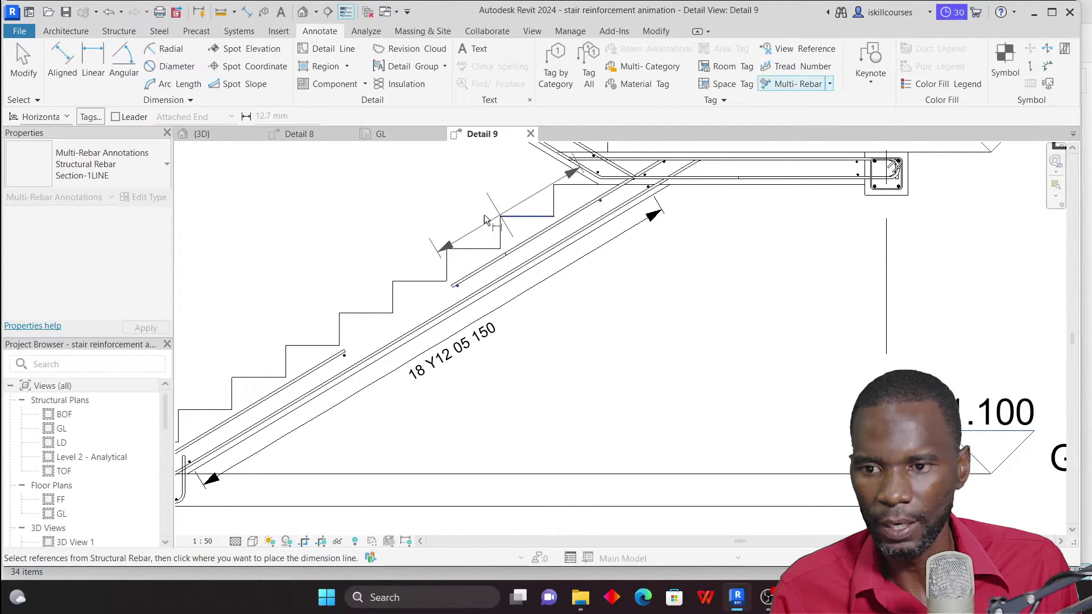
scroll(504, 236, "up", 4)
scroll(467, 262, "down", 3)
left_click(426, 215)
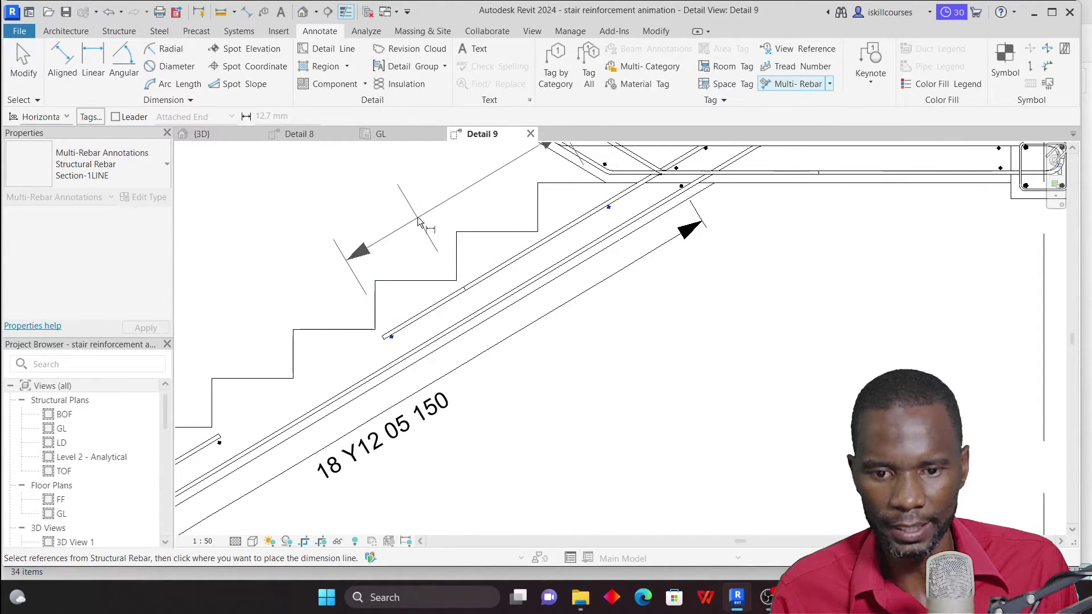
left_click(412, 217)
scroll(412, 228, "down", 3)
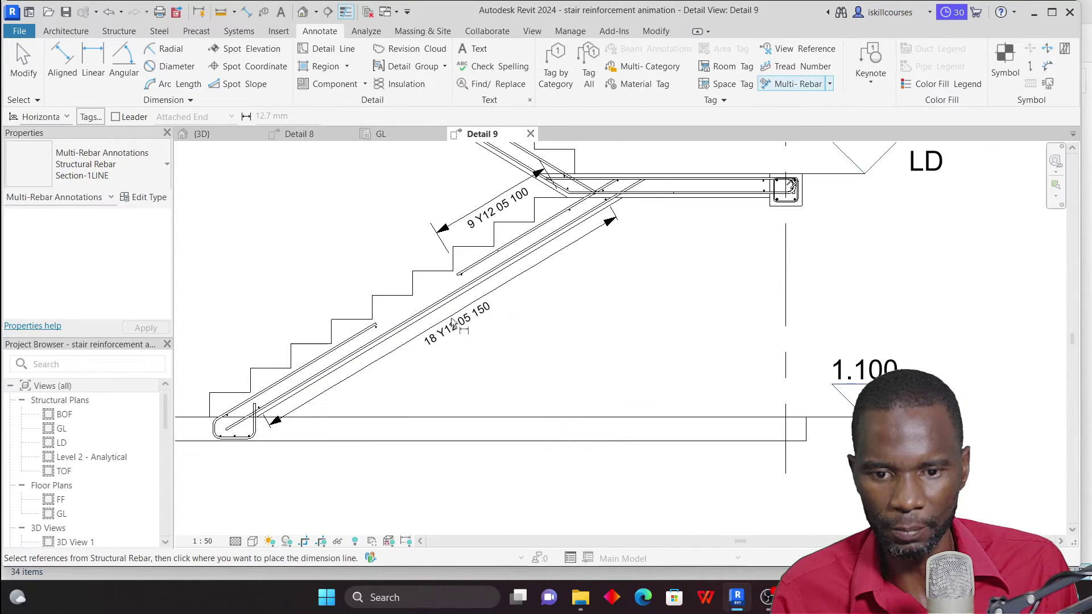
Step: Annotate the top distribution bars at the lower flight's base, with the dimension line above the steps
scroll(341, 358, "up", 4)
left_click(421, 291)
scroll(420, 291, "down", 4)
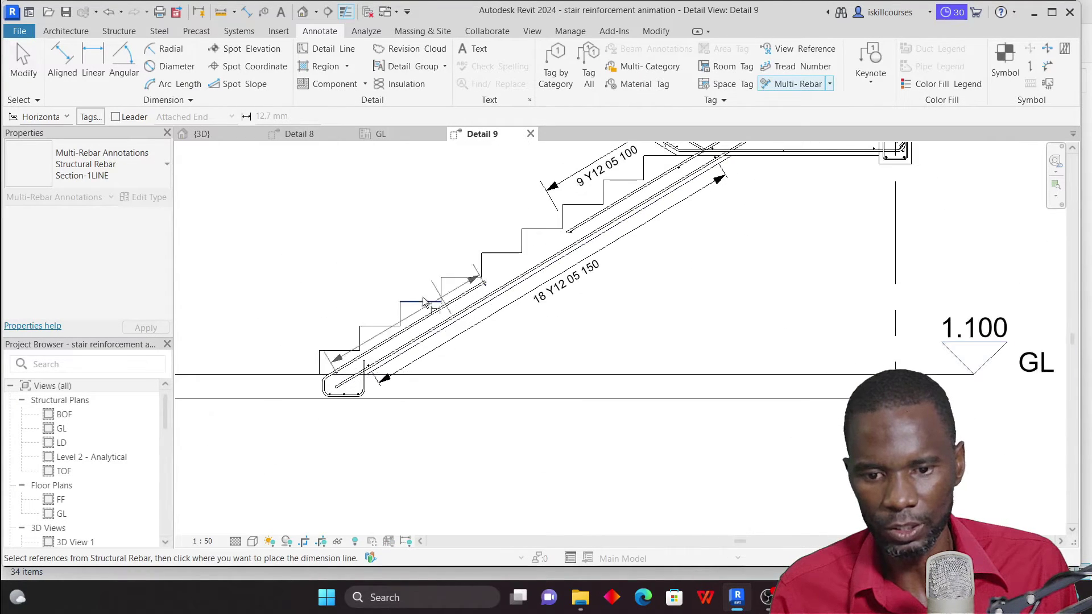
left_click(411, 282)
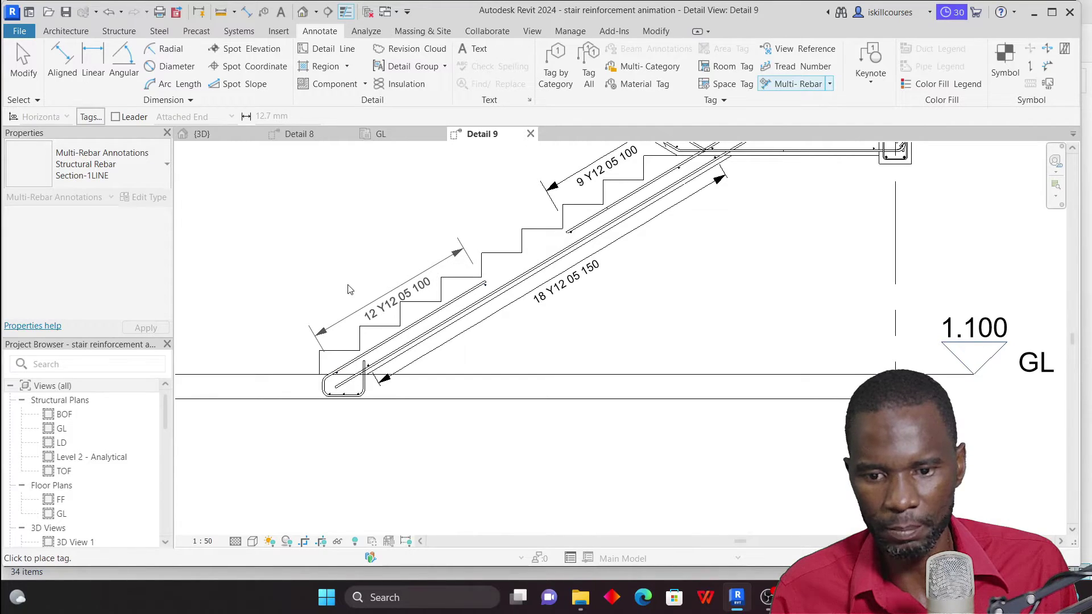
left_click(349, 289)
Step: Annotate the mid-landing's bottom distribution bars at the LD level, placing the dimension line and tag below the slab
scroll(348, 290, "down", 4)
scroll(604, 260, "up", 6)
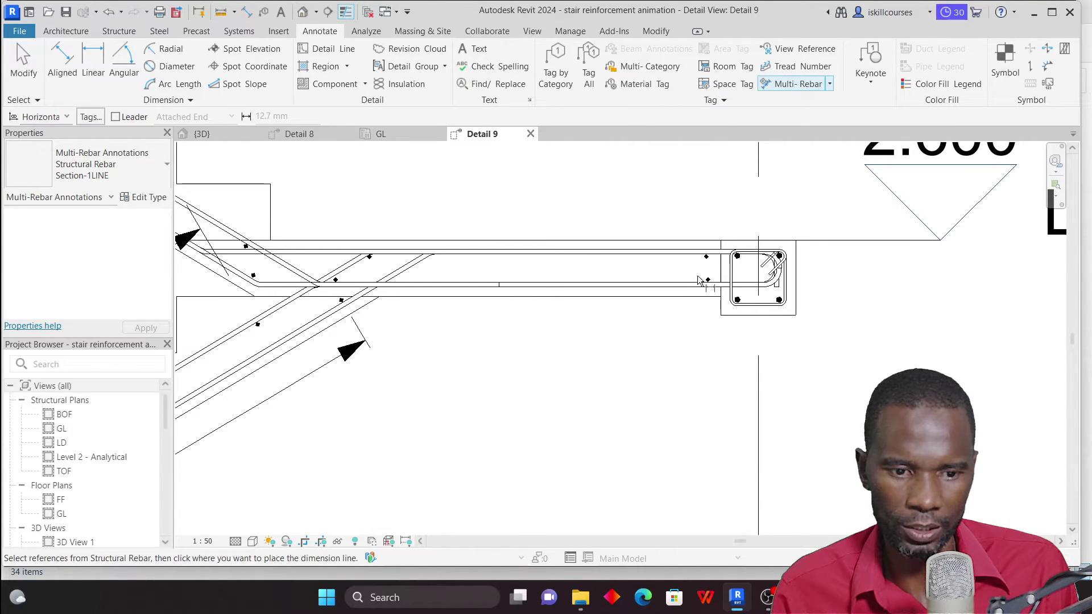
left_click(704, 280)
scroll(527, 312, "down", 3)
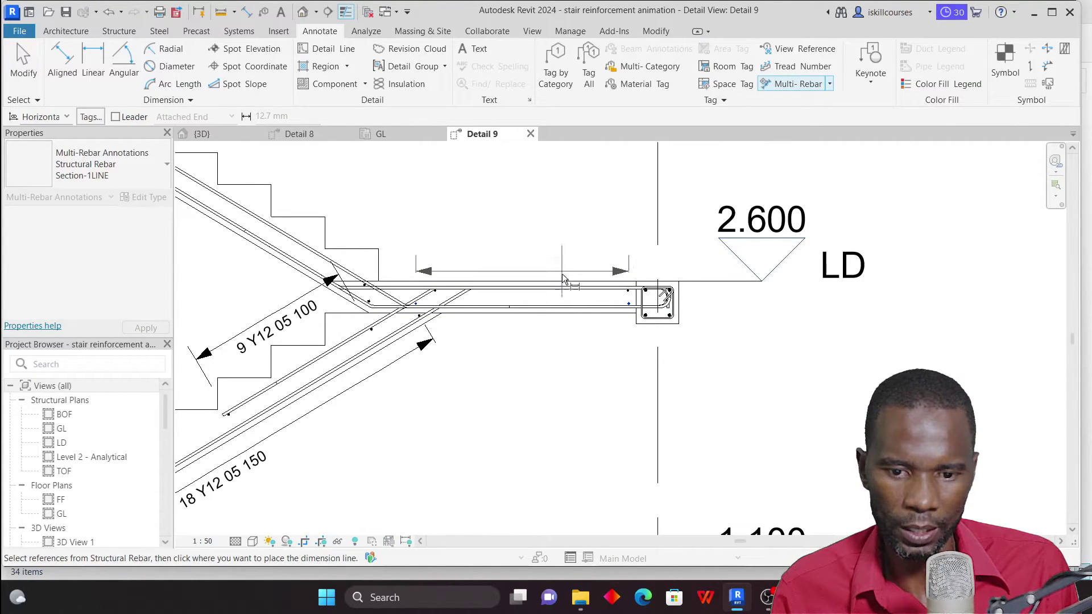
left_click(588, 340)
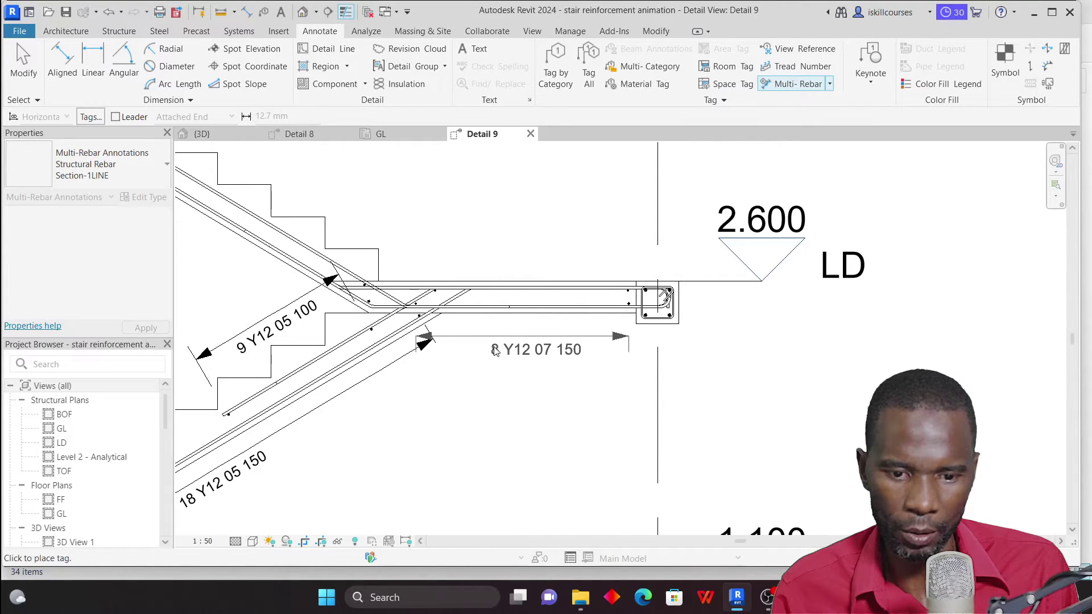
left_click(495, 351)
Step: Annotate the mid-landing's top distribution bars, placing the dimension line and tag above the slab
scroll(619, 317, "up", 2)
left_click(631, 303)
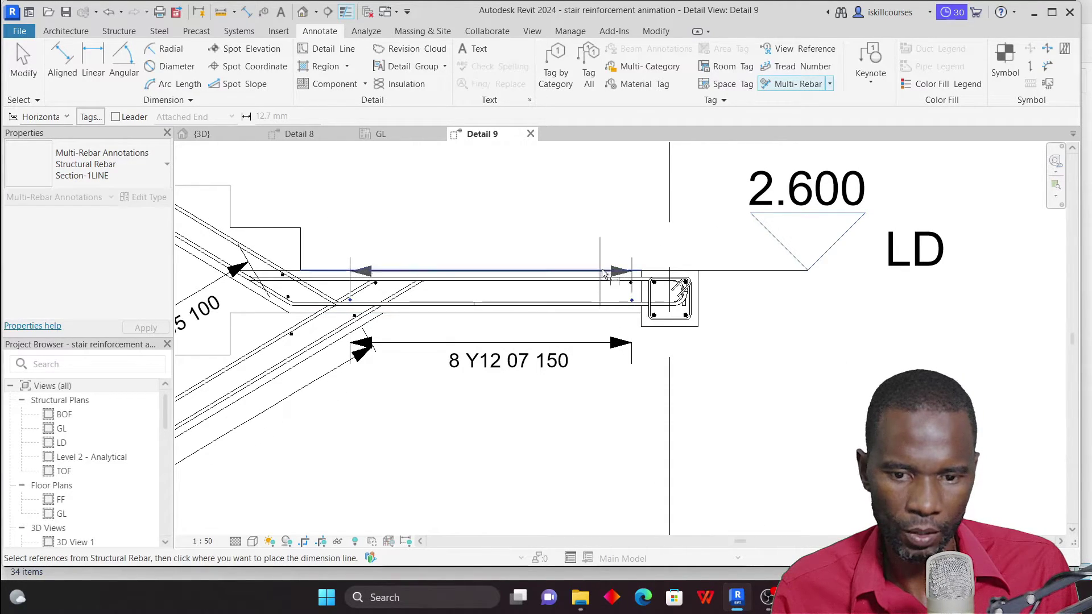
left_click(590, 241)
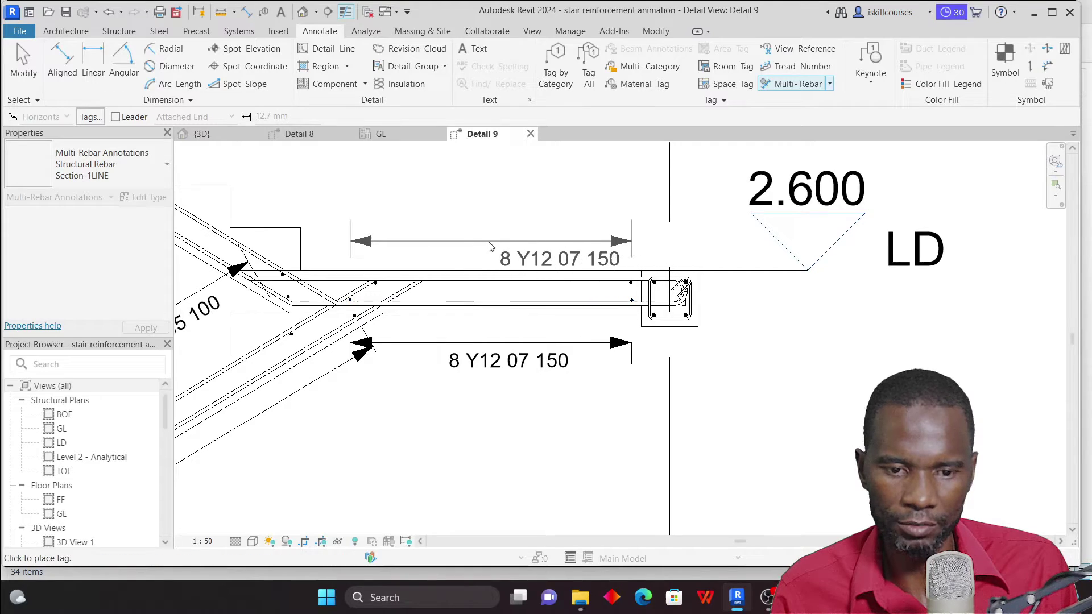
left_click(455, 217)
scroll(561, 276, "down", 3)
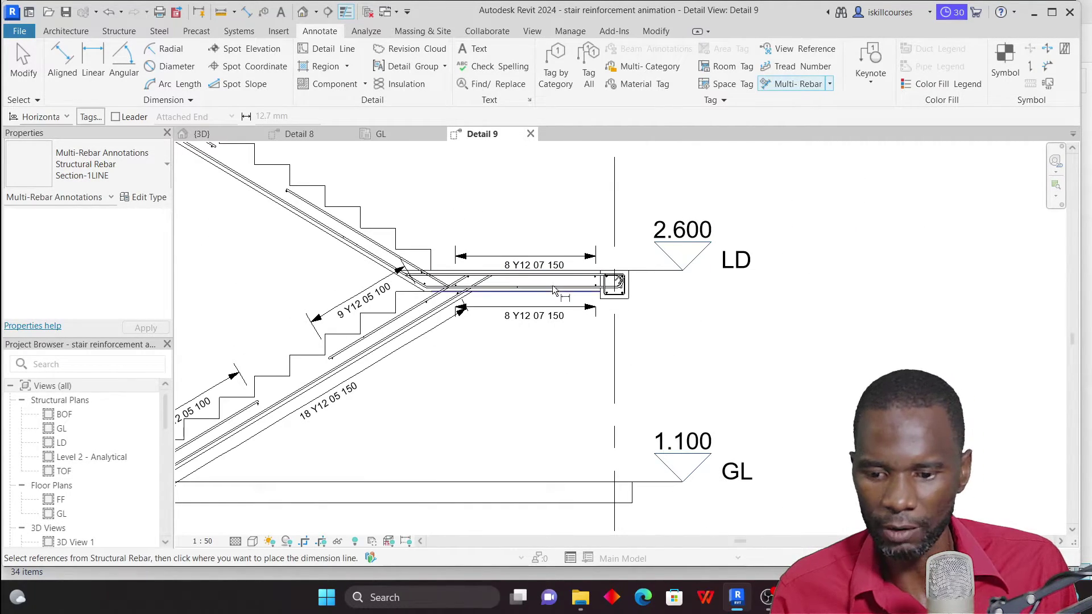
Step: Annotate the top distribution bars at the upper flight's lower end, with the dimension line above the steps
scroll(554, 290, "down", 2)
scroll(425, 267, "up", 5)
left_click(365, 216)
scroll(369, 262, "down", 3)
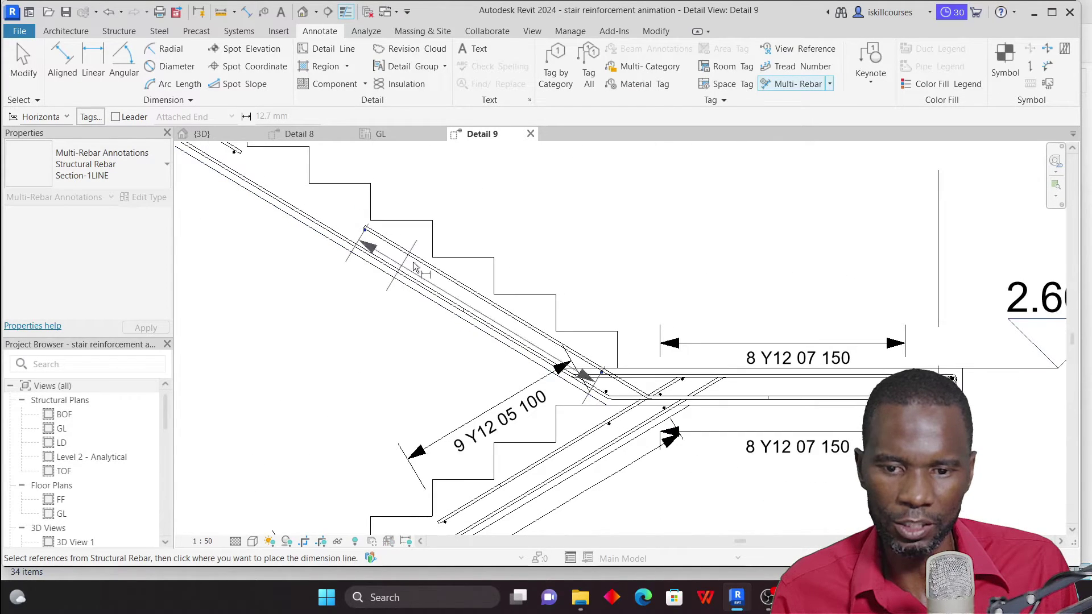
left_click(526, 222)
scroll(487, 249, "down", 3)
left_click(479, 228)
Step: Annotate the top distribution bars at the upper flight's upper end, with the dimension line above the steps
scroll(480, 228, "down", 3)
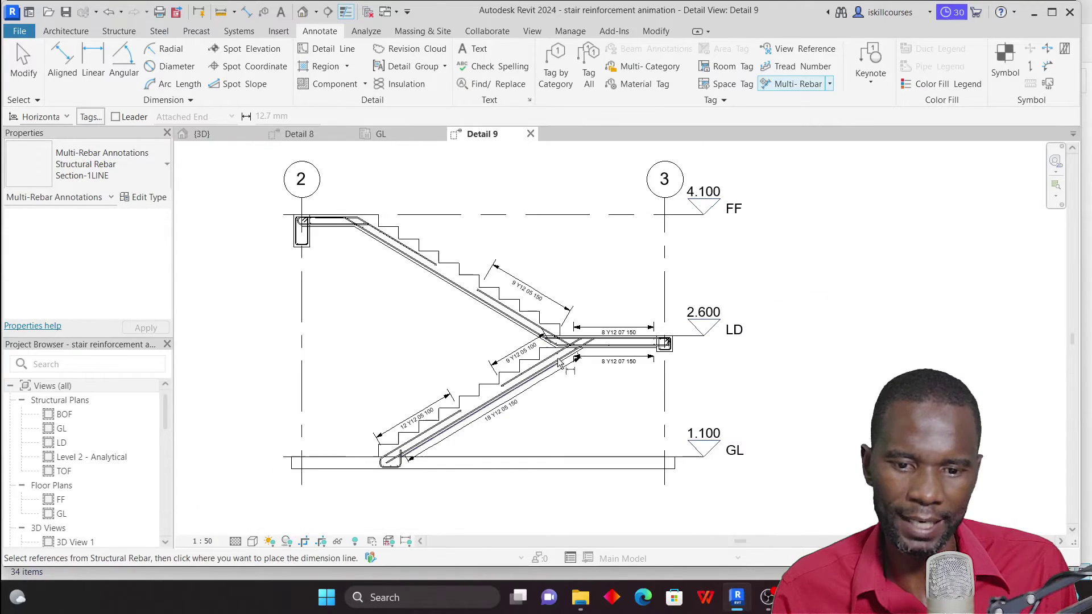
scroll(401, 272, "up", 5)
left_click(405, 284)
scroll(405, 283, "down", 3)
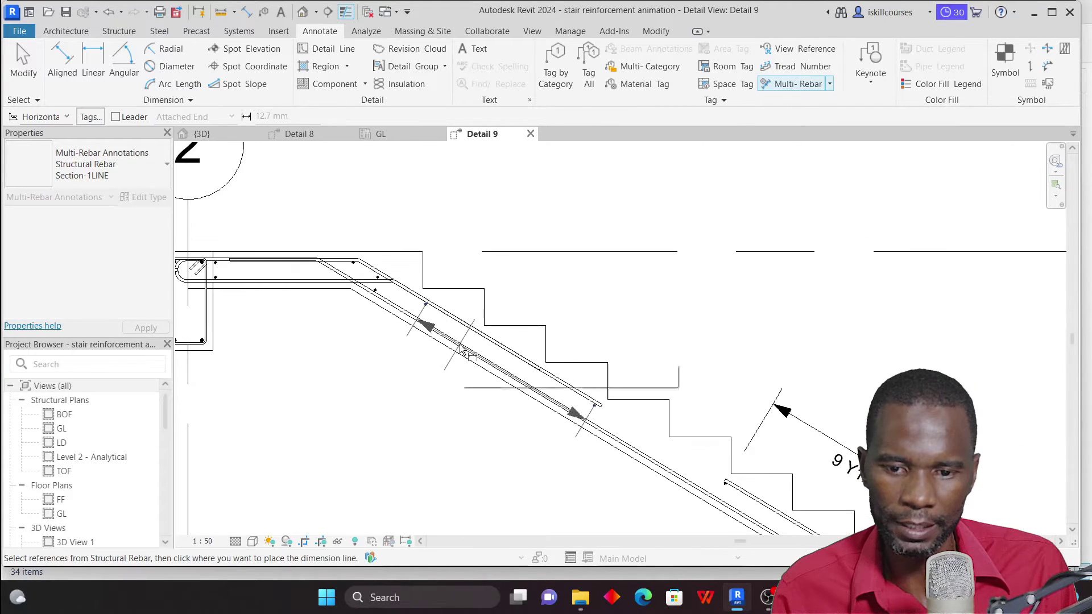
left_click(535, 300)
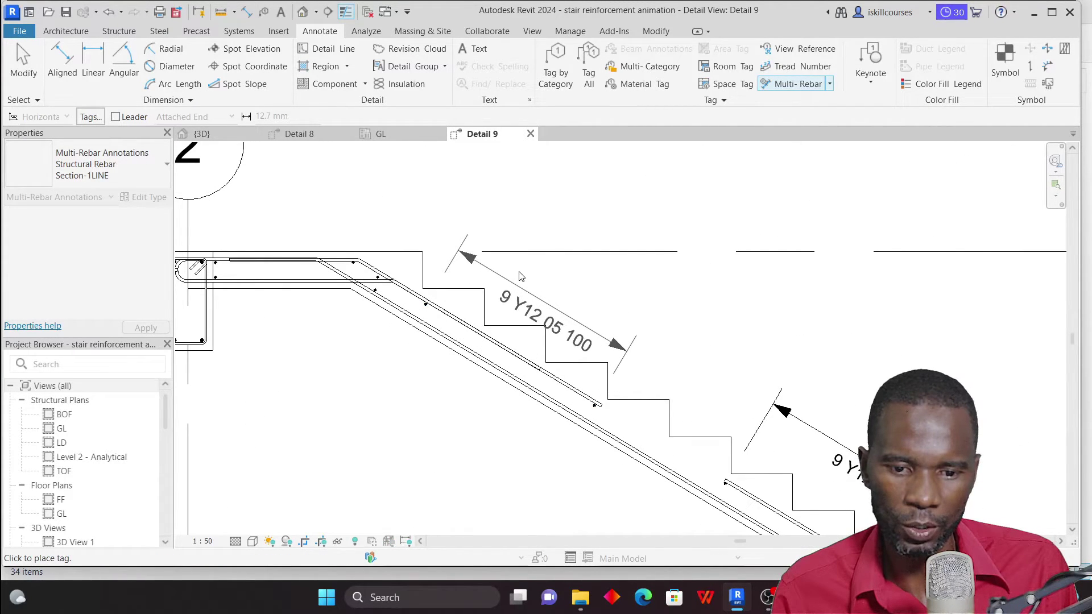
left_click(521, 276)
Step: Annotate the bottom distribution bars in the slab beside the top beam, with the dimension line below the slab
scroll(521, 276, "down", 3)
scroll(364, 277, "up", 5)
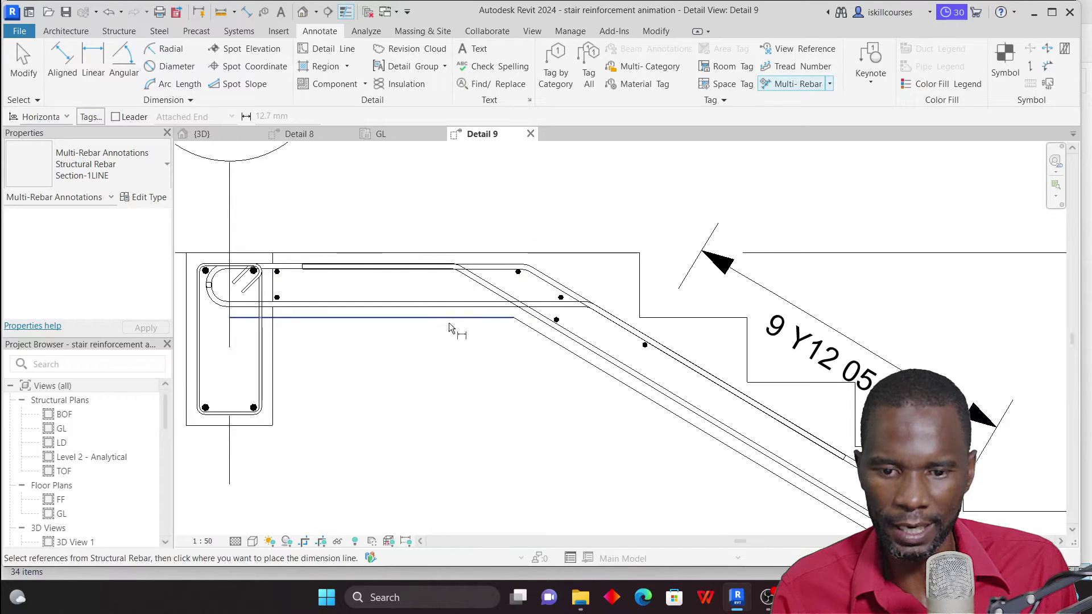
scroll(448, 322, "down", 3)
scroll(353, 291, "up", 5)
scroll(506, 296, "down", 2)
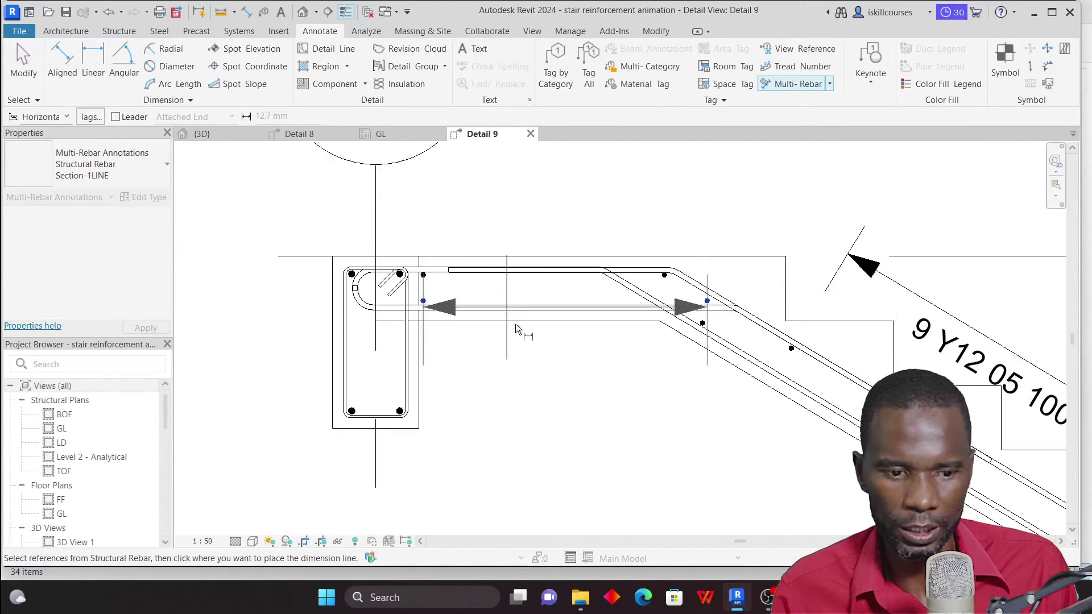
left_click(516, 344)
left_click(491, 356)
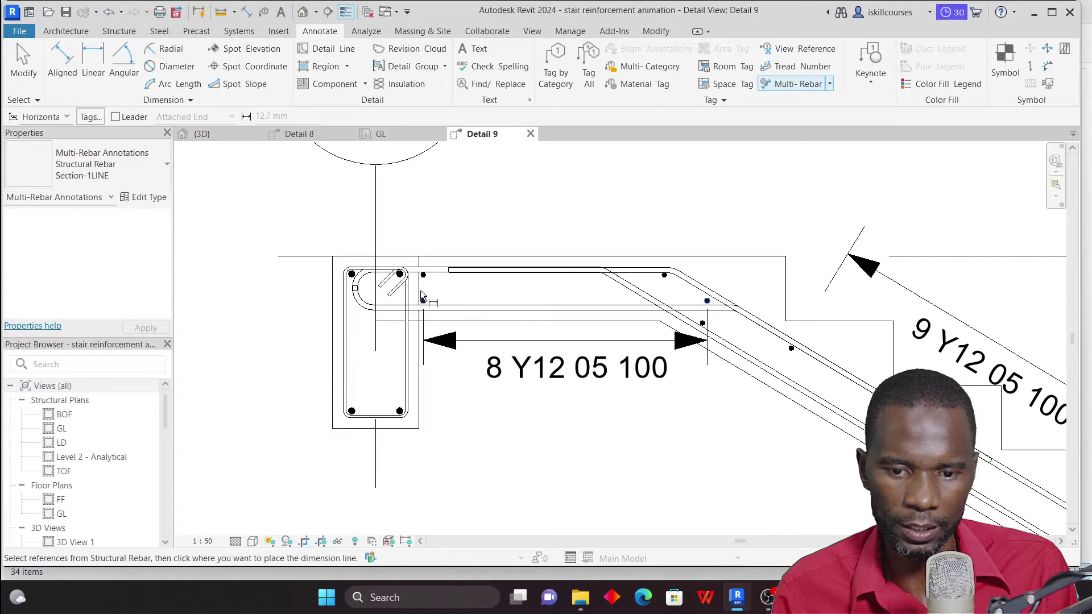
Step: Annotate the top distribution bars in the slab beside the top beam above the slab, and end the annotation command
scroll(425, 282, "up", 2)
left_click(425, 277)
scroll(432, 273, "down", 3)
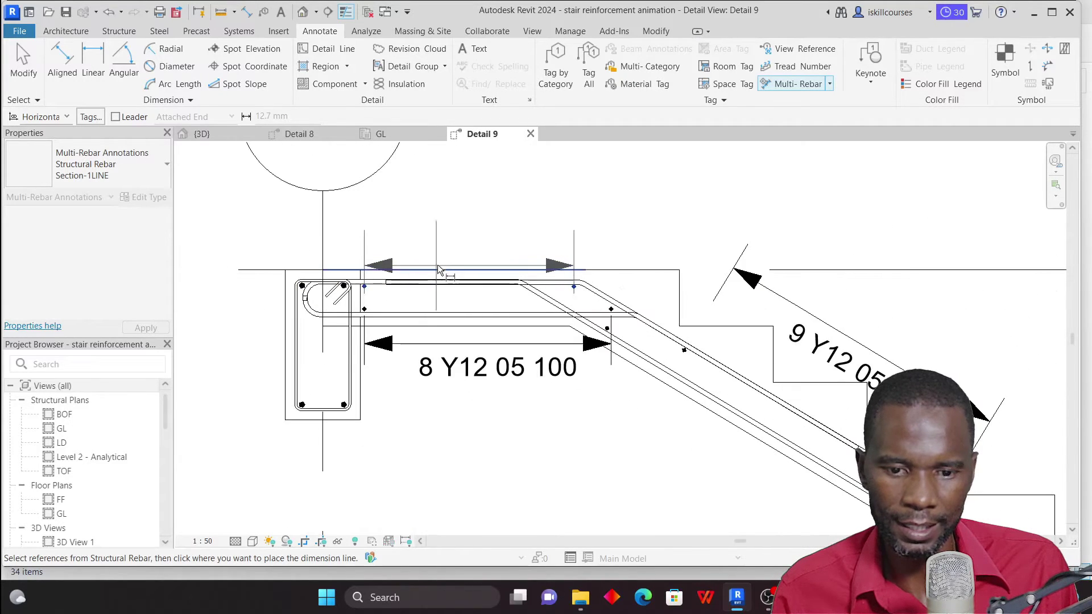
left_click(458, 236)
left_click(407, 205)
key("Escape")
scroll(407, 210, "down", 5)
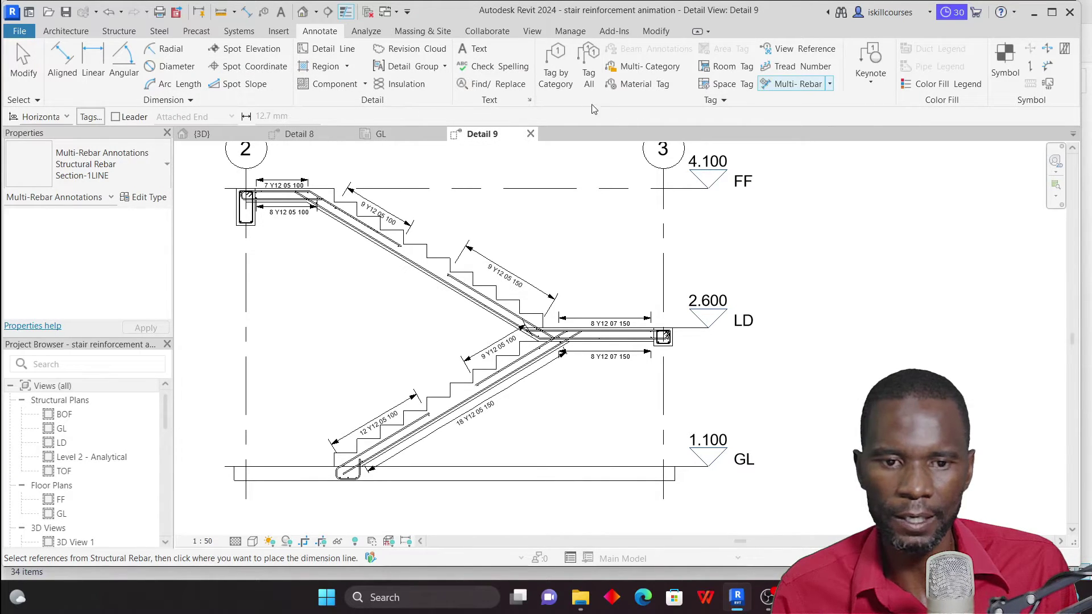
Step: Tag the lower flight's bottom main bars by category, with an attached-end leader and the tag text below the flight
left_click(557, 53)
scroll(554, 420, "up", 3)
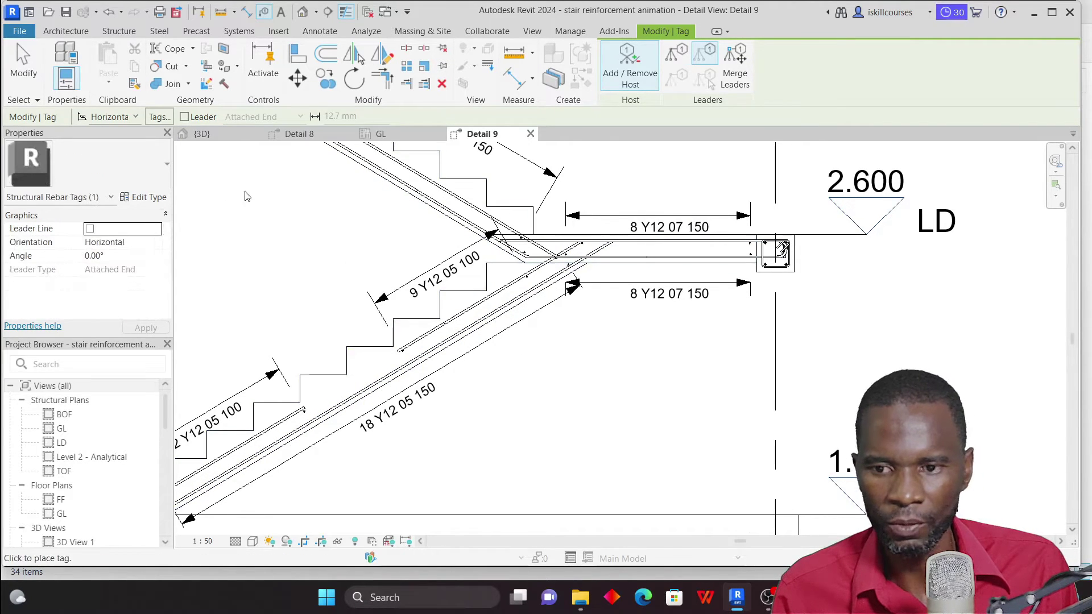
left_click(185, 118)
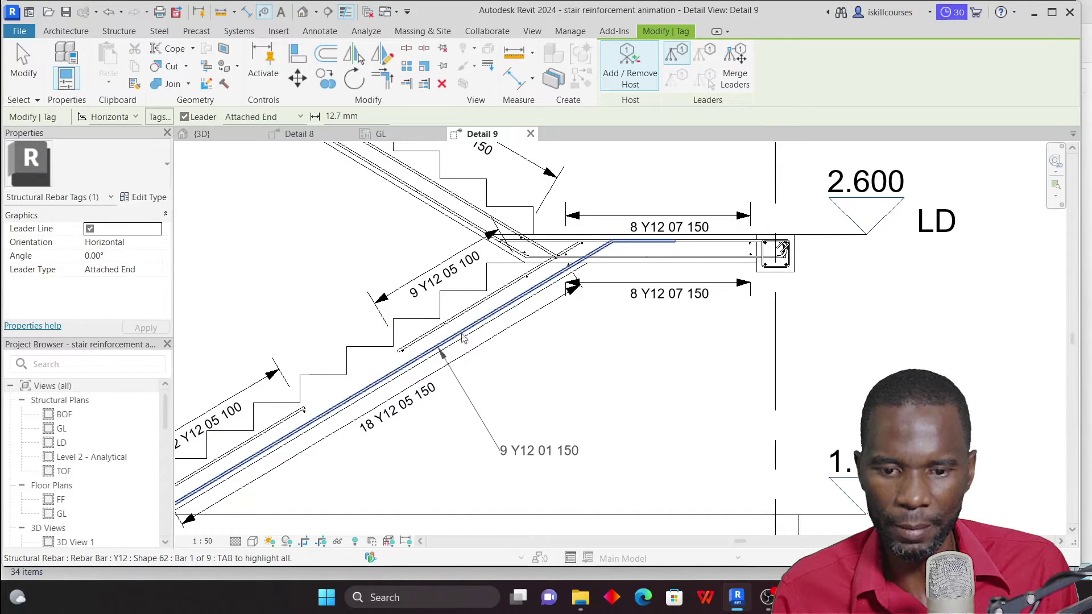
scroll(471, 351, "down", 2)
key("space")
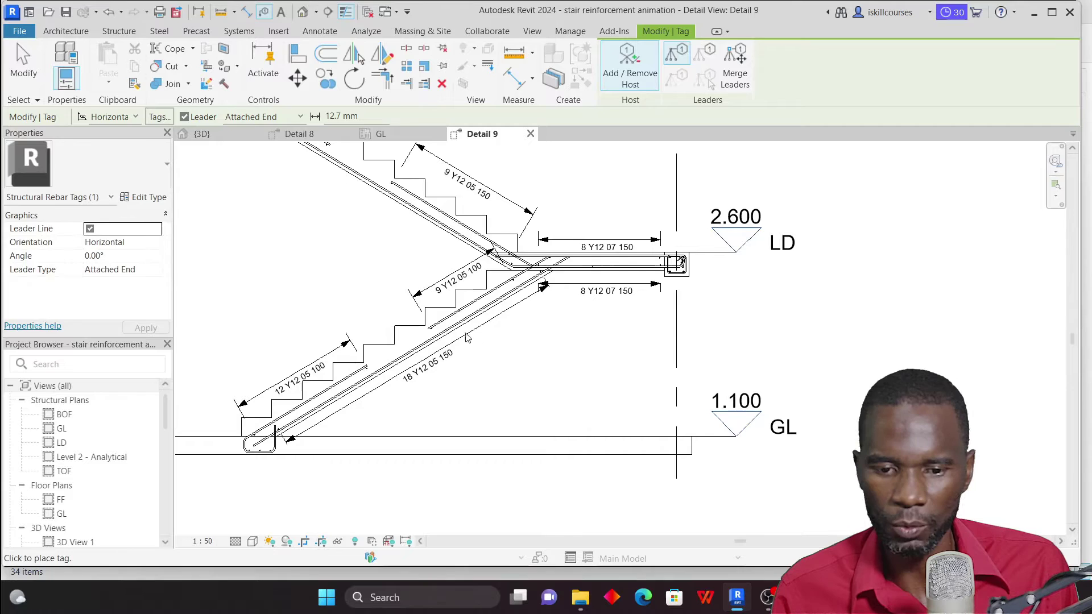
scroll(468, 338, "up", 2)
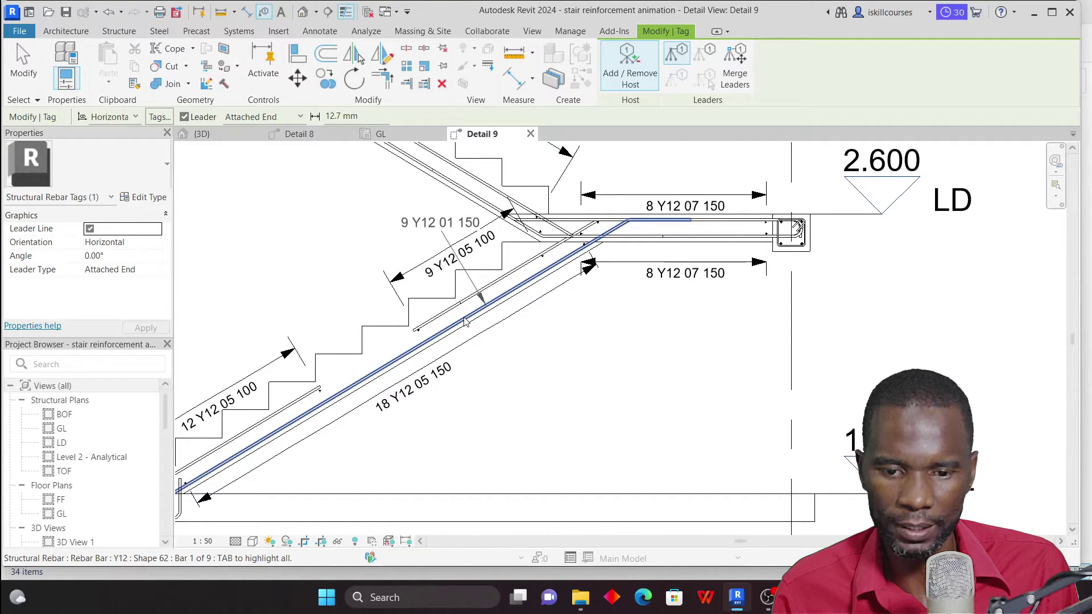
left_click(464, 327)
scroll(413, 289, "down", 2)
right_click(308, 232)
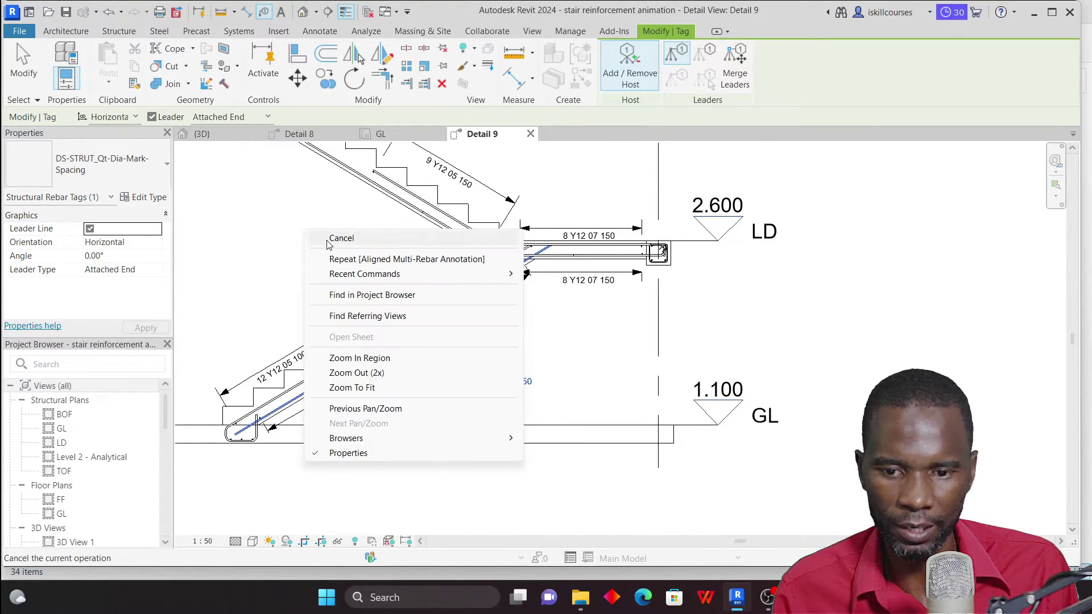
left_click(341, 238)
scroll(546, 398, "up", 3)
scroll(510, 297, "down", 1)
right_click(510, 296)
left_click(538, 285)
Step: Set the orientation of the lower flight's bottom main bar tag to Model
left_click(515, 361)
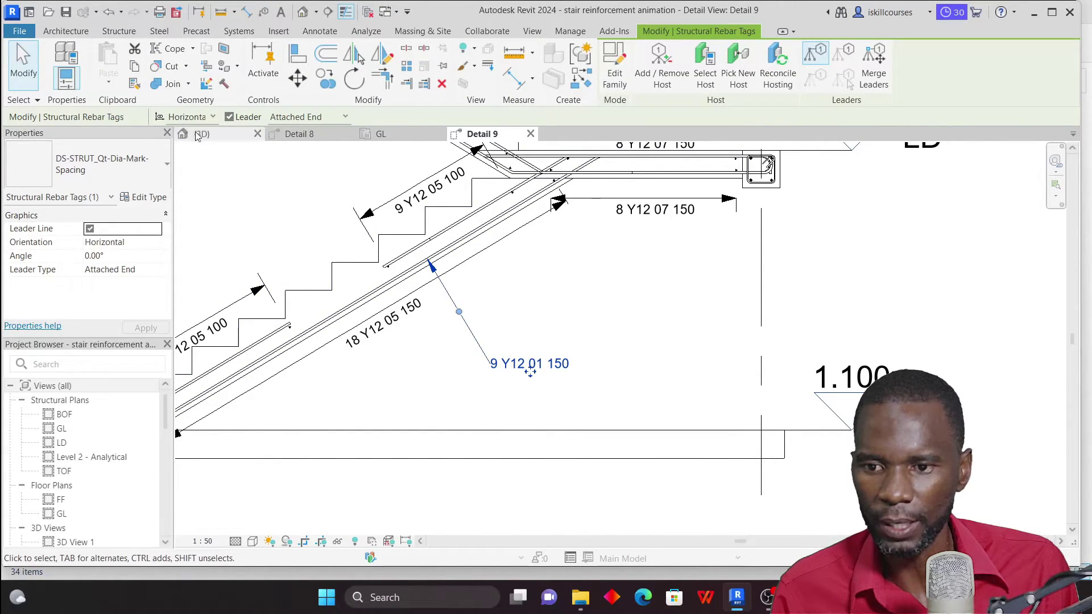
scroll(488, 338, "down", 4)
scroll(492, 343, "up", 3)
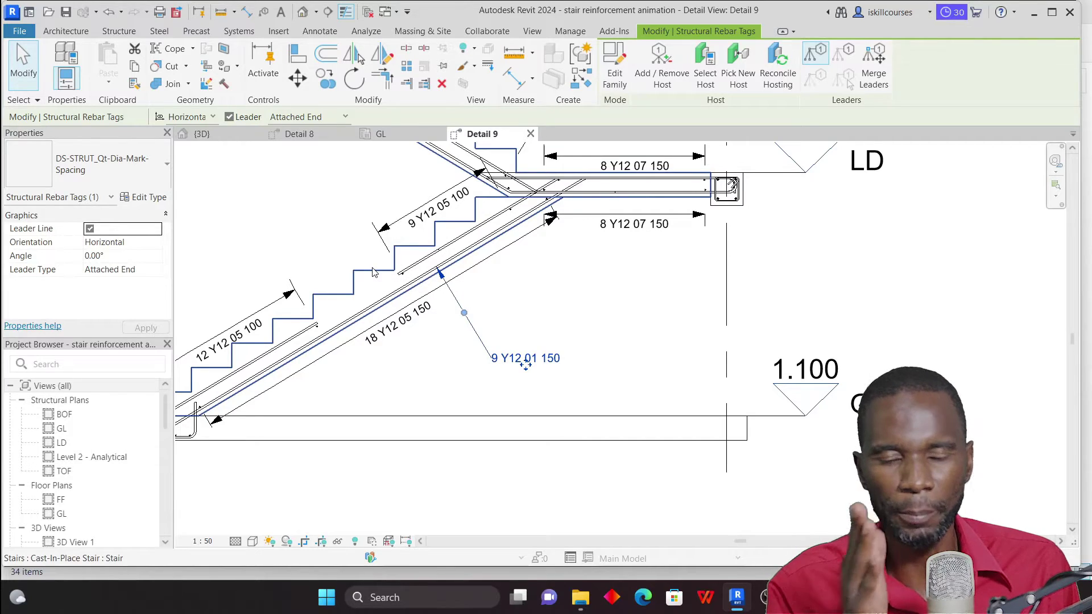
left_click(213, 118)
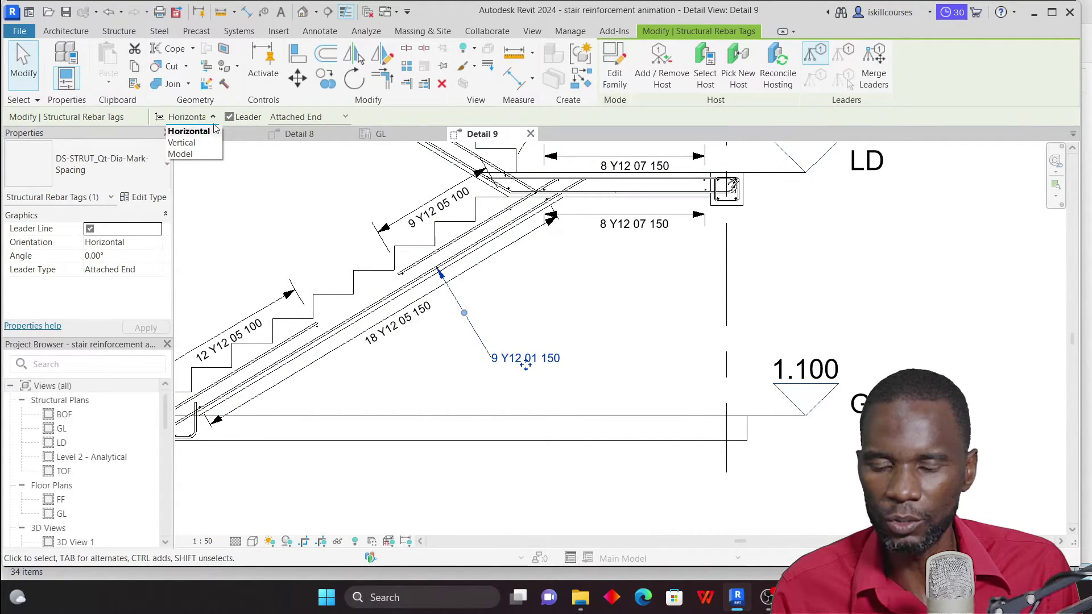
left_click(180, 154)
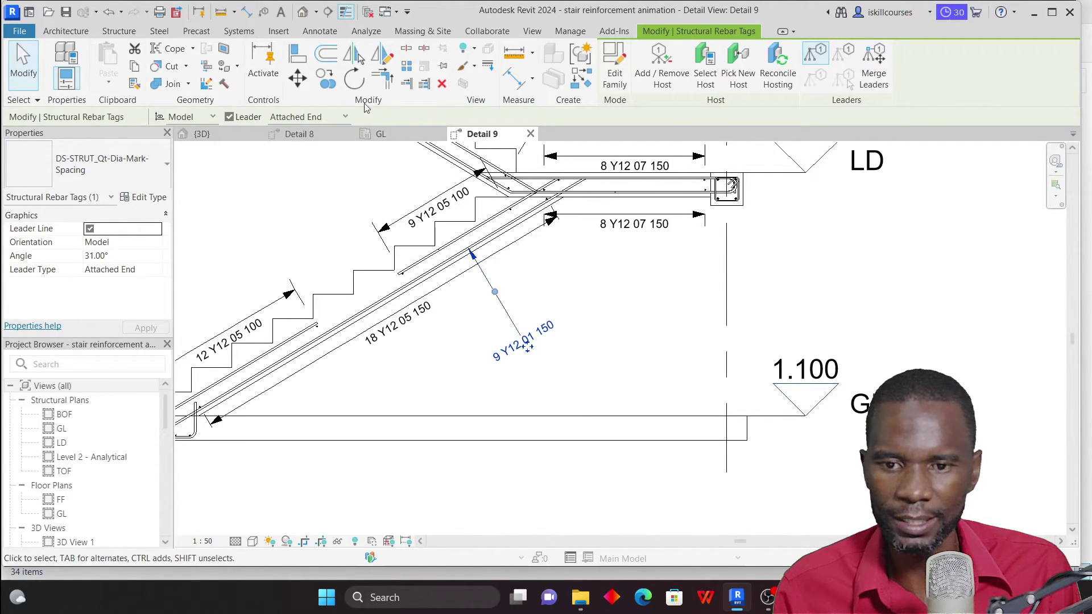
Step: Rotate the bottom main bar tag so its text runs horizontally
key("r")
key("o")
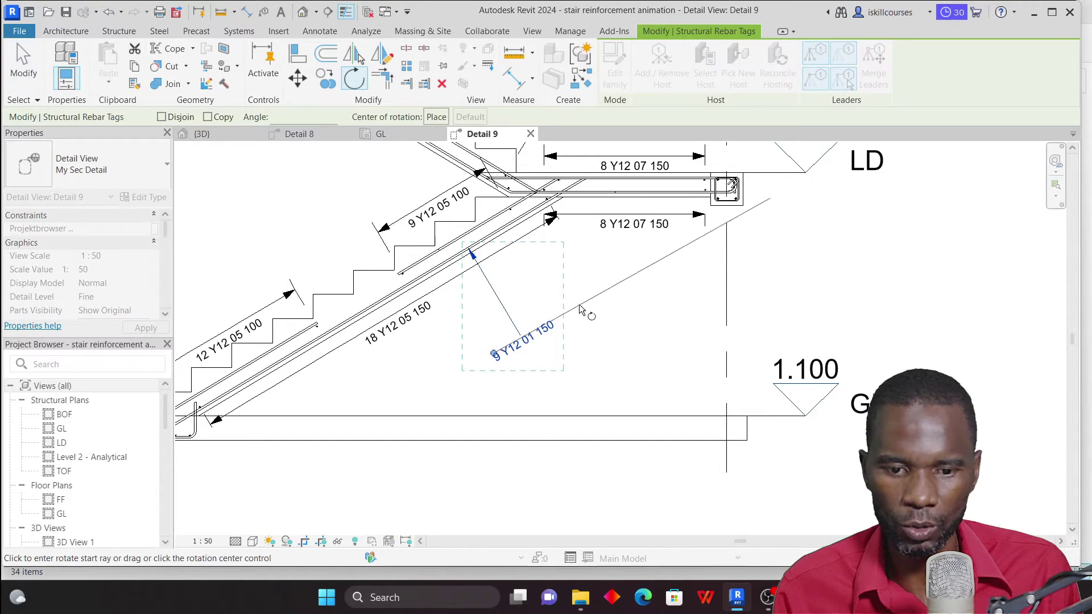
left_click(609, 285)
left_click(634, 347)
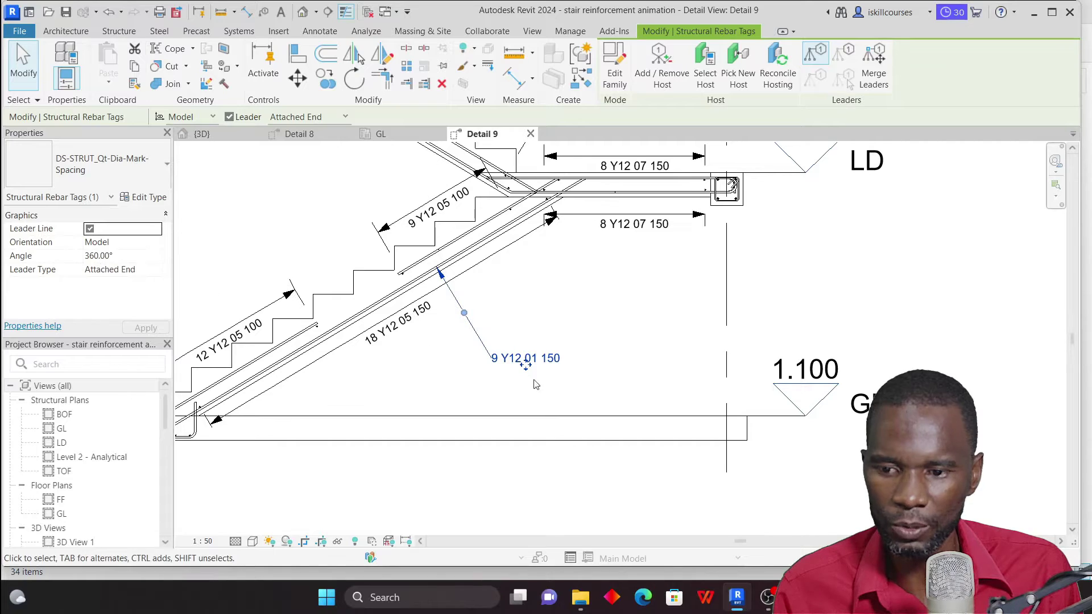
Step: Rotate the bottom main bar tag to an angle of 34° to follow the slope of the flight
scroll(462, 317, "down", 1)
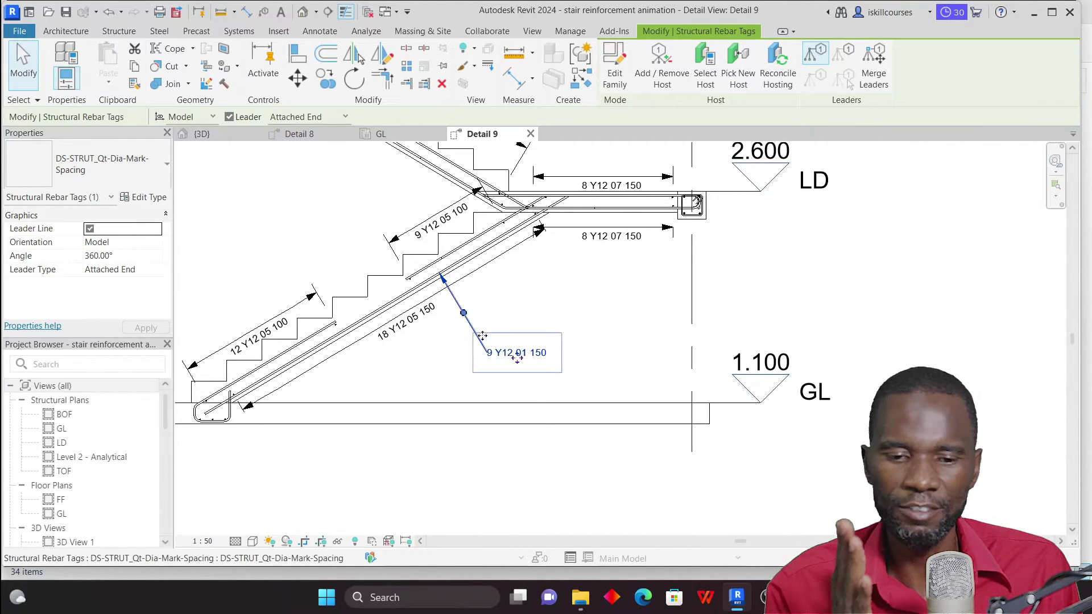
scroll(522, 389, "up", 1)
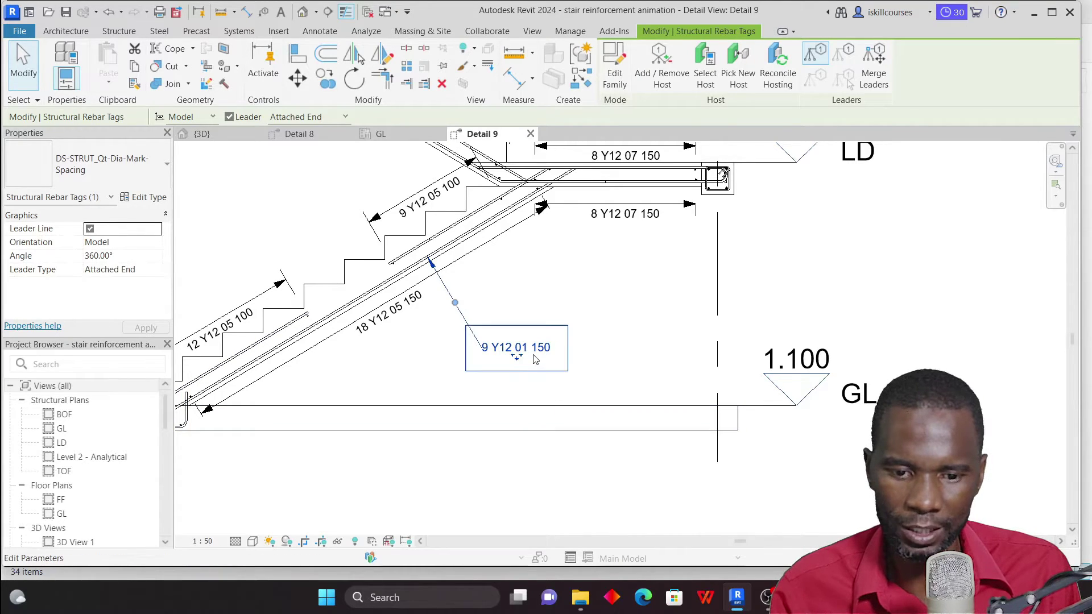
key("r")
key("o")
left_click(614, 345)
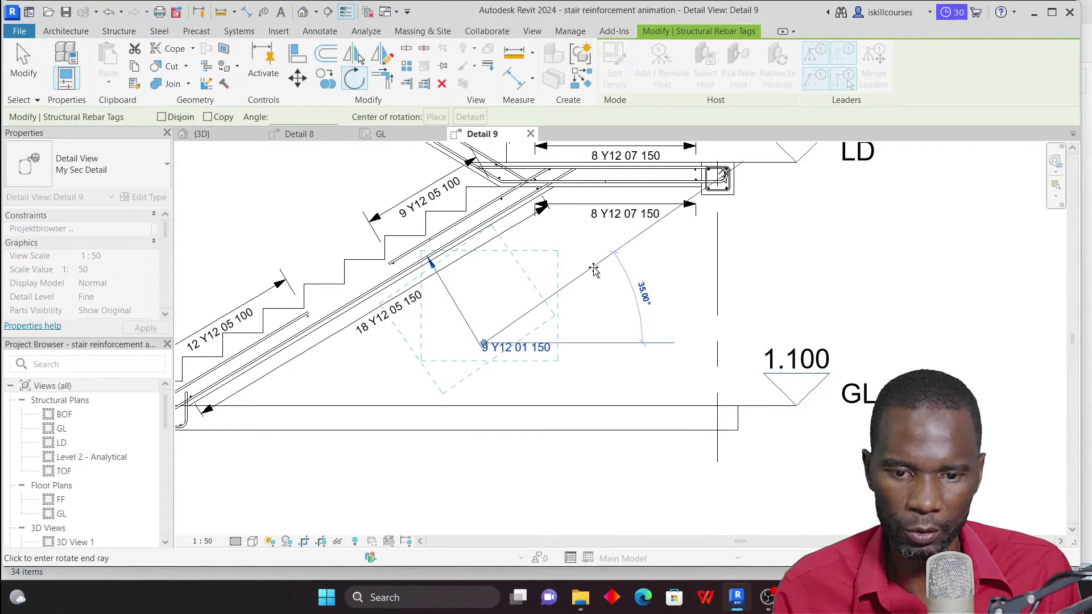
left_click(593, 270)
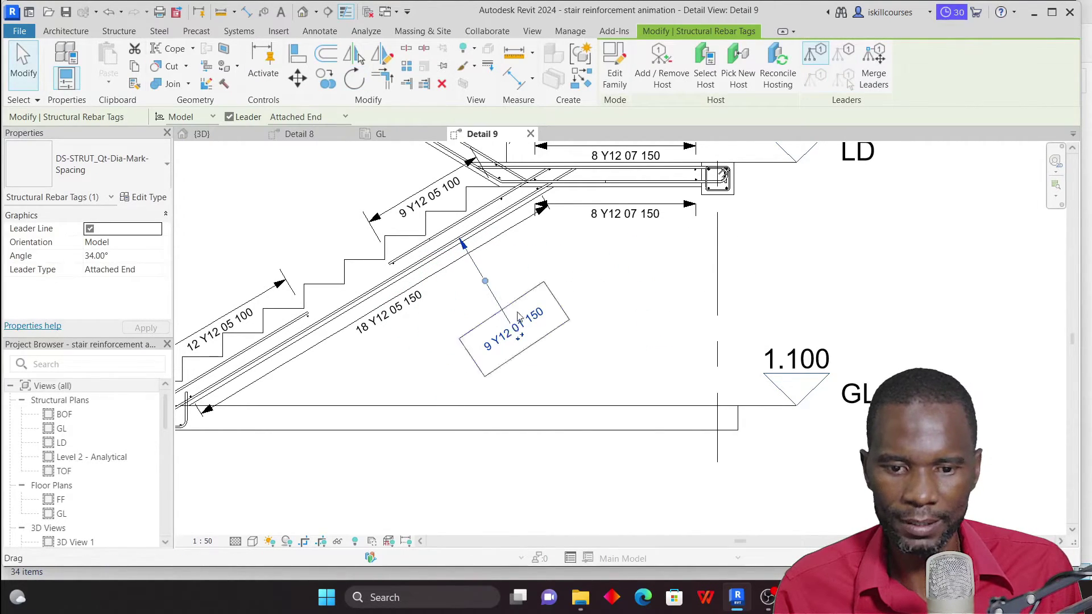
Step: Move the bottom main bar tag and its leader elbow up close to the dimension line under the lower flight
left_click_drag(458, 355, 466, 363)
mouse_move(515, 330)
left_mouse_down("ctrl")
mouse_move(540, 277)
mouse_move(492, 259)
left_mouse_up("ctrl")
left_click(515, 319)
scroll(514, 319, "up", 3)
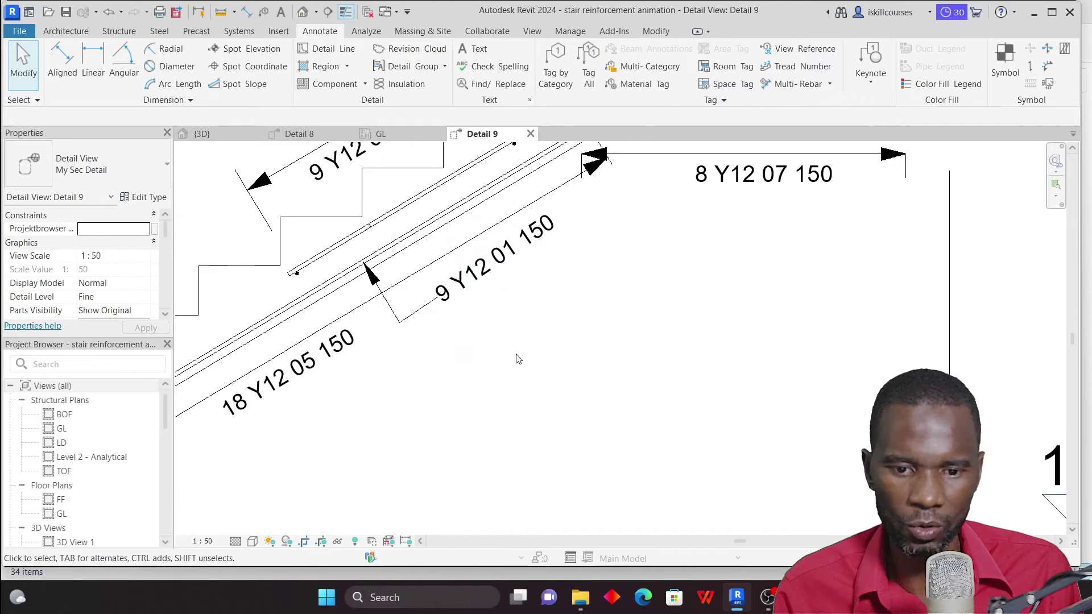
Step: Fine-tune the rotation of the bottom main bar tag to 33°
scroll(509, 358, "down", 2)
left_click(492, 287)
scroll(478, 291, "up", 2)
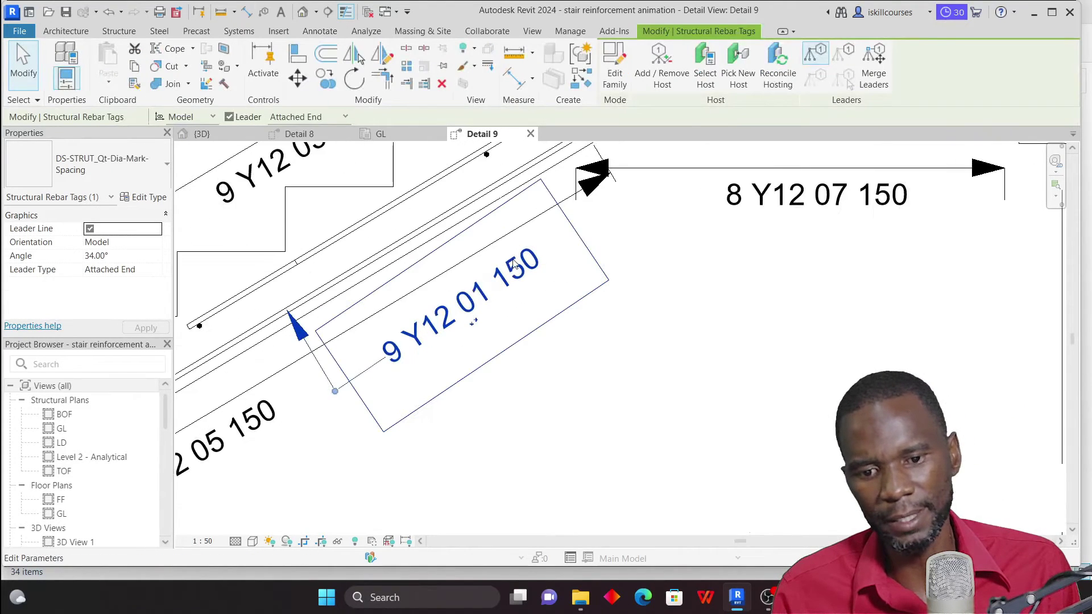
key("r")
key("o")
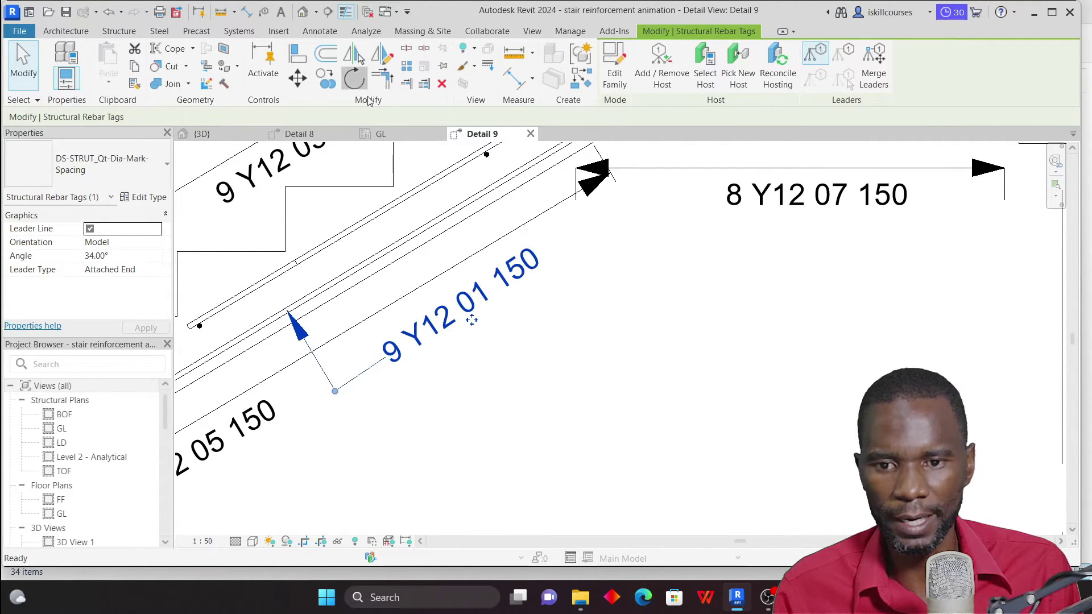
left_click(545, 230)
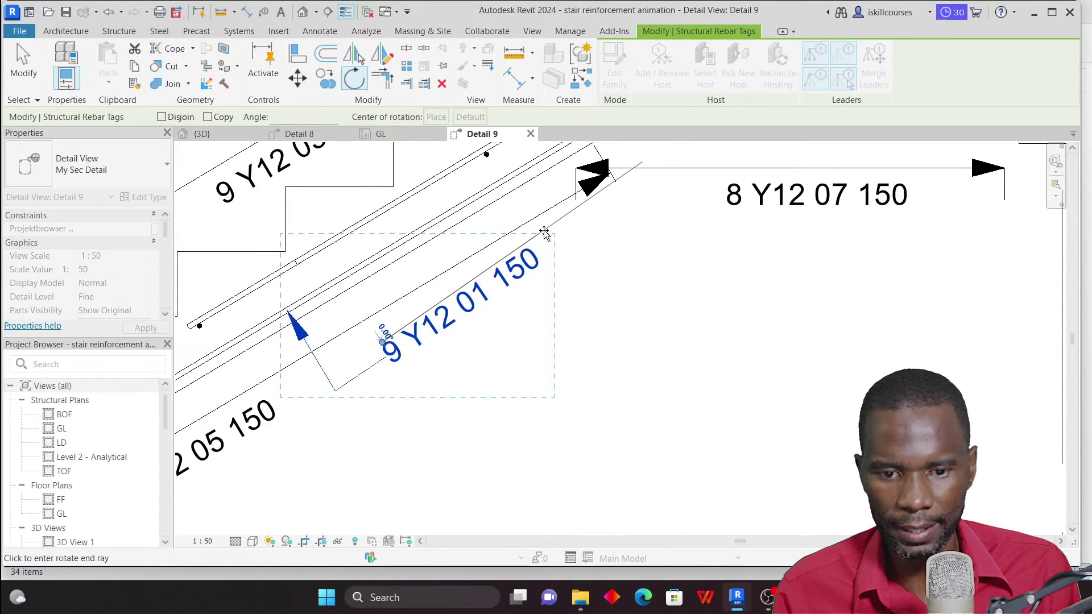
left_click(546, 236)
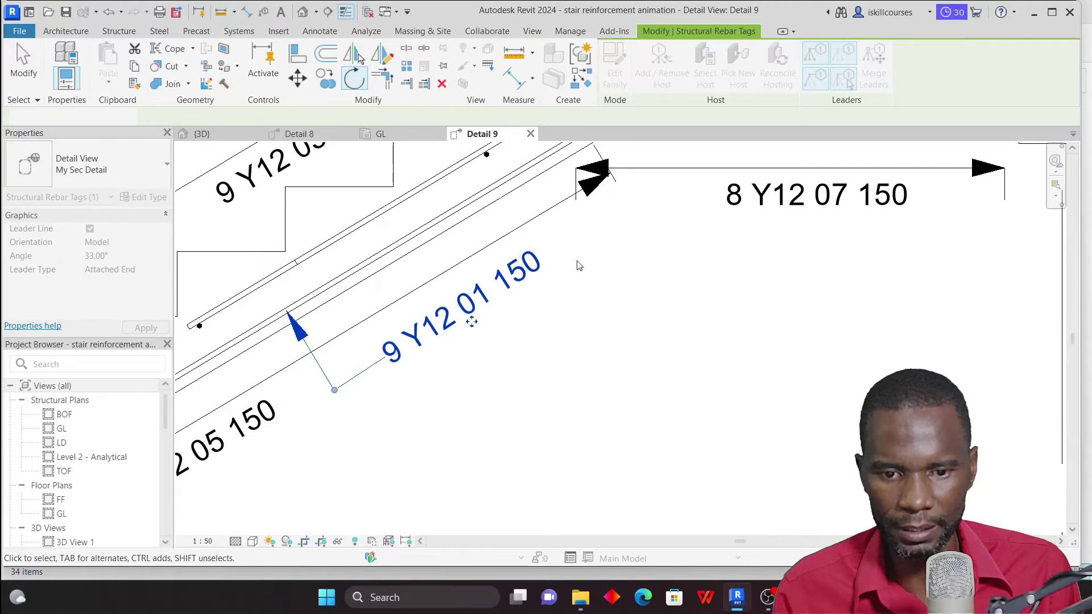
key("Escape")
Step: Create a similar leader tag for the top bars at the lower flight's lower end, placing its text above the steps
scroll(555, 275, "down", 5)
scroll(524, 326, "up", 3)
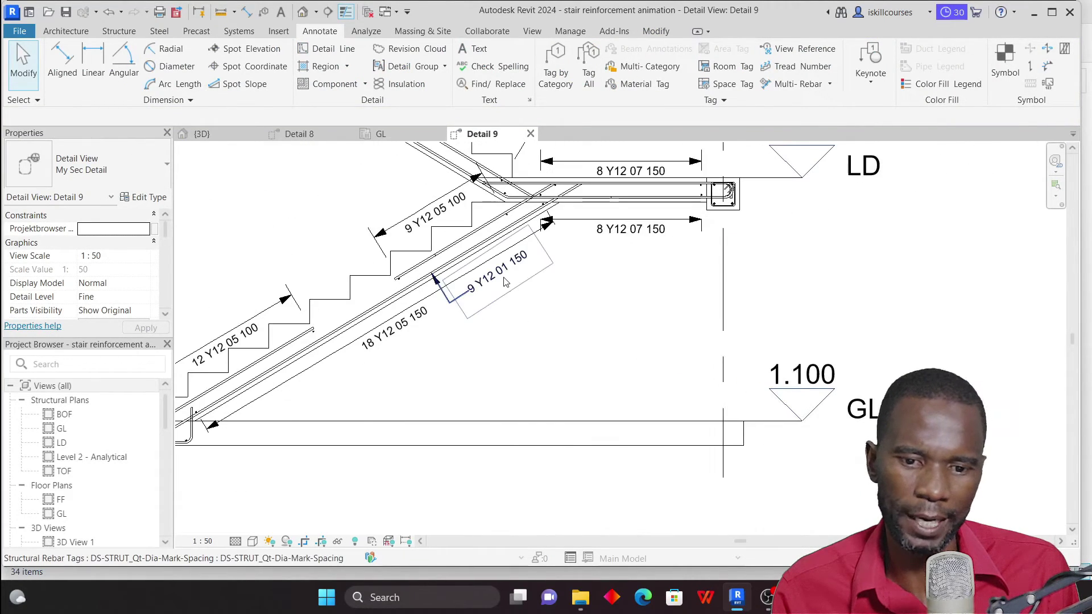
scroll(532, 322, "up", 2)
left_click(540, 319)
scroll(540, 319, "down", 3)
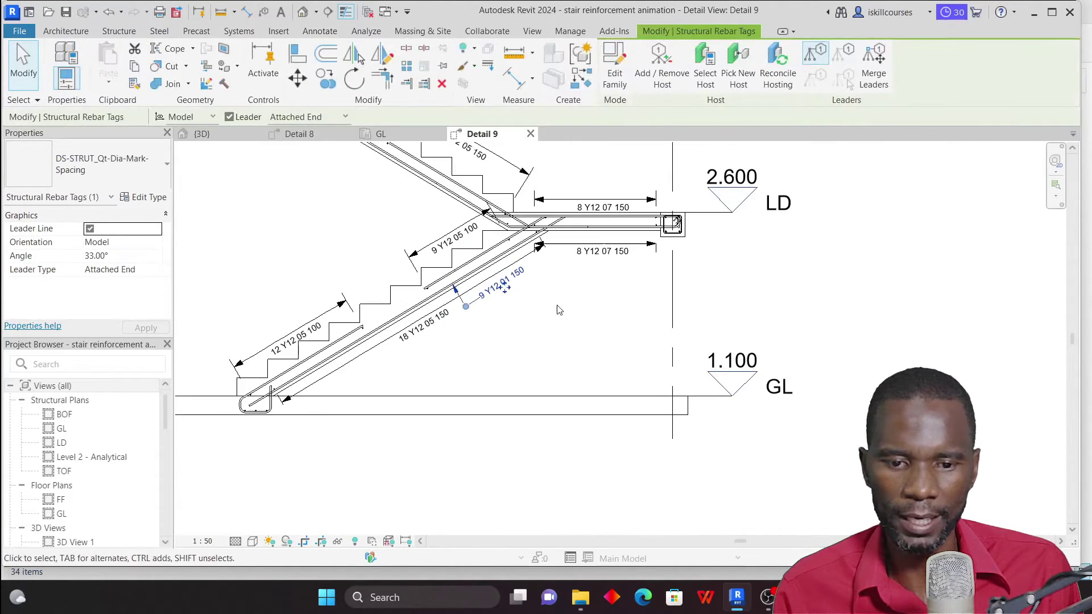
scroll(568, 272, "up", 5)
right_click(253, 185)
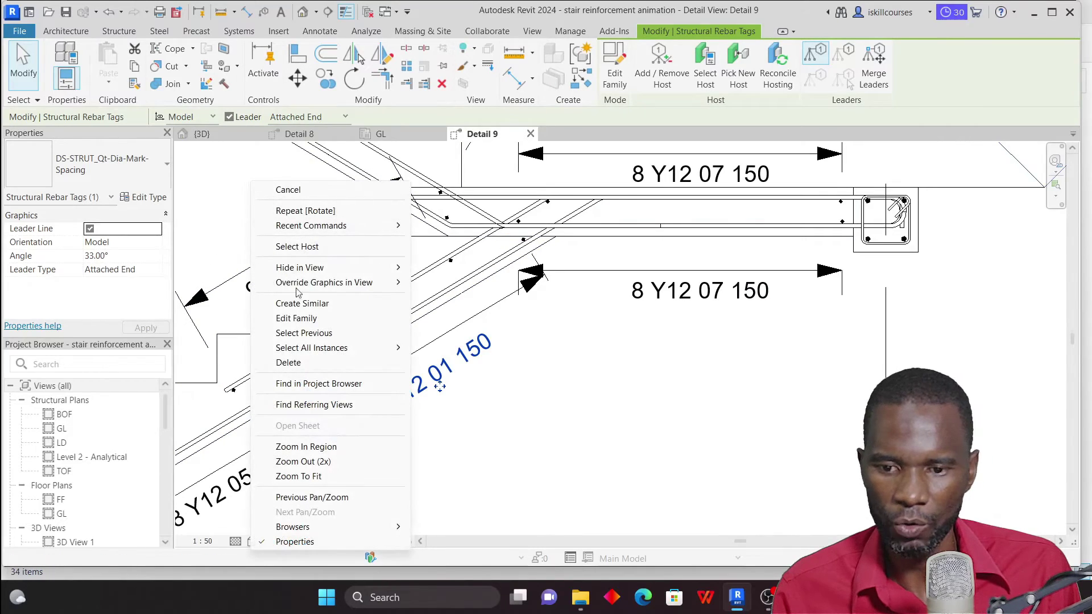
left_click(285, 302)
scroll(621, 339, "down", 2)
scroll(621, 339, "down", 3)
scroll(579, 333, "up", 2)
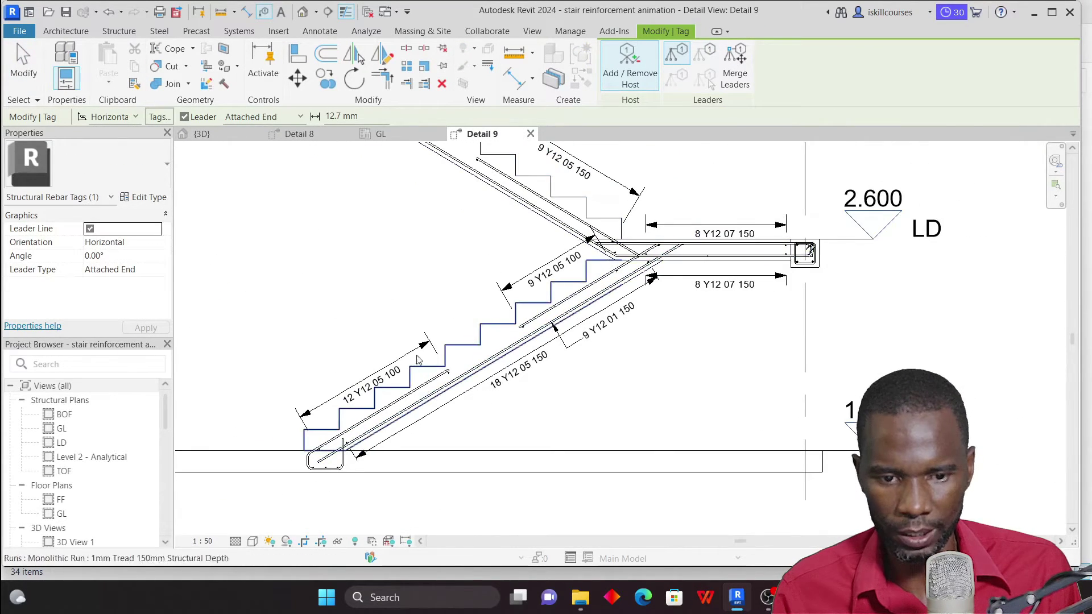
scroll(385, 384, "up", 3)
left_click(402, 418)
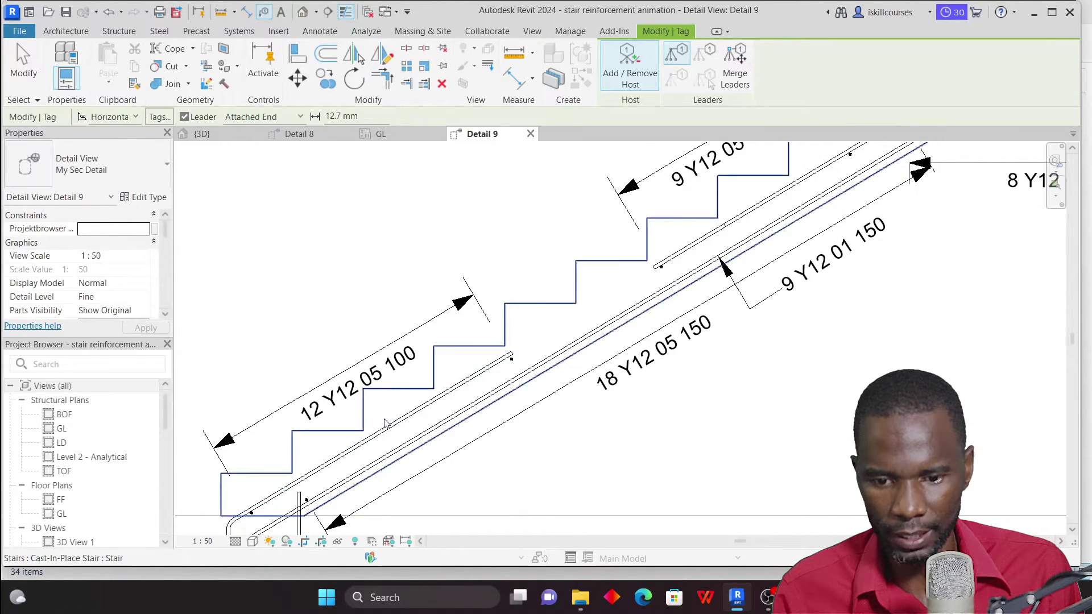
key("Escape")
scroll(435, 330, "down", 2)
Step: Set the new top bar tag's orientation to Model and position its leader elbow and text just above the dimension line
left_click_drag(424, 326, 322, 340)
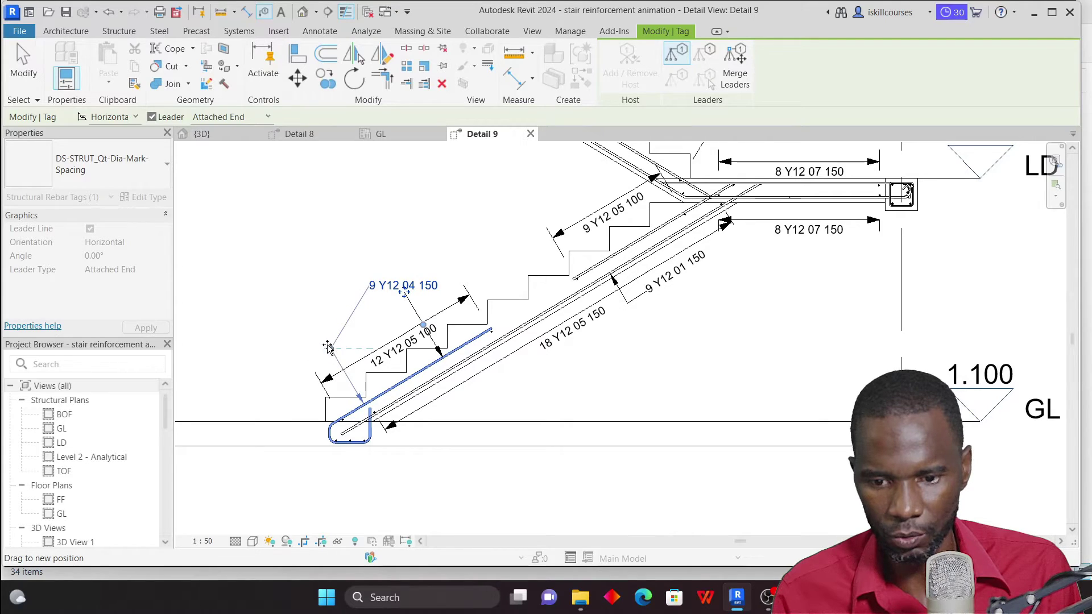
left_click_drag(317, 318, 322, 318)
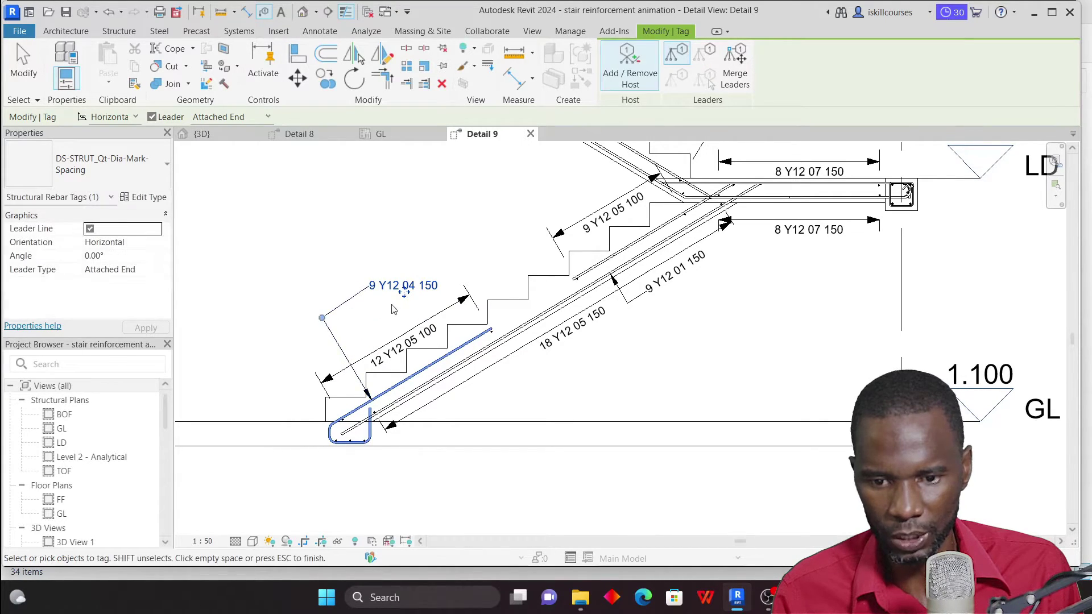
left_click(136, 118)
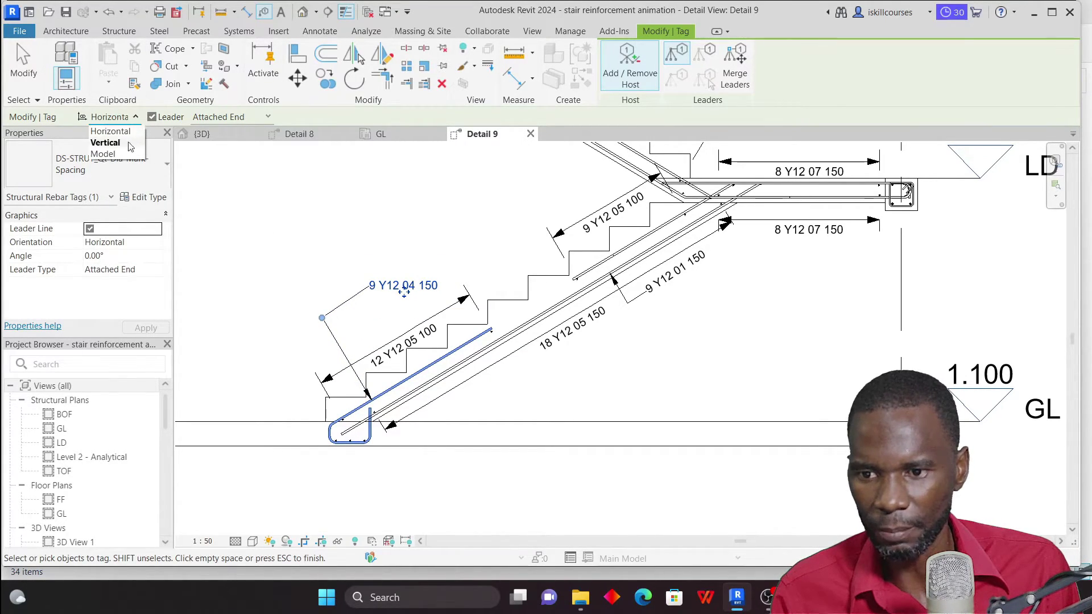
left_click(108, 155)
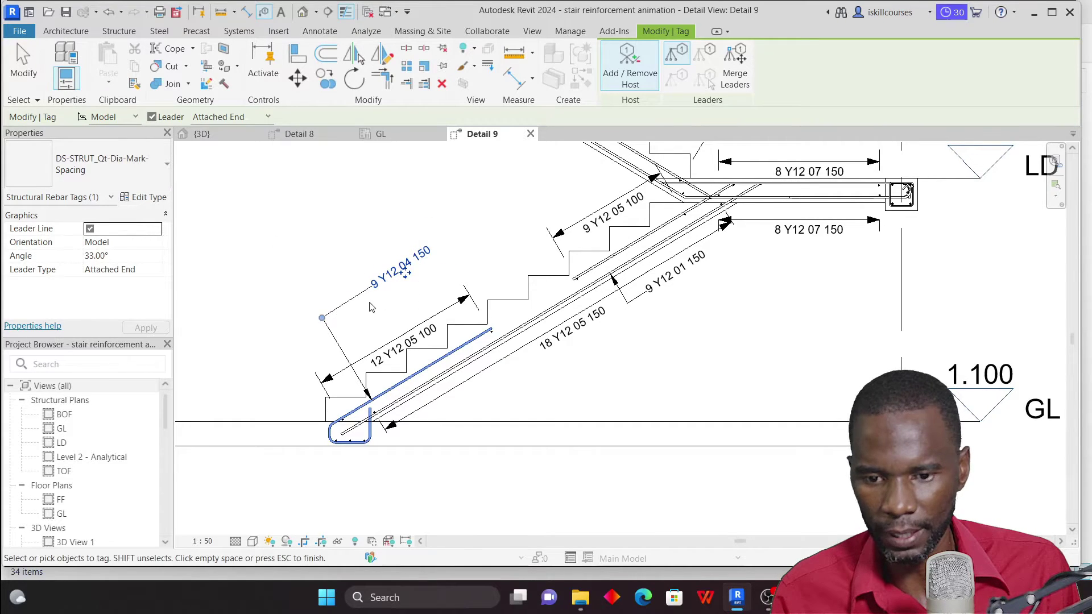
left_click_drag(353, 299, 367, 298)
left_click_drag(398, 266, 373, 286)
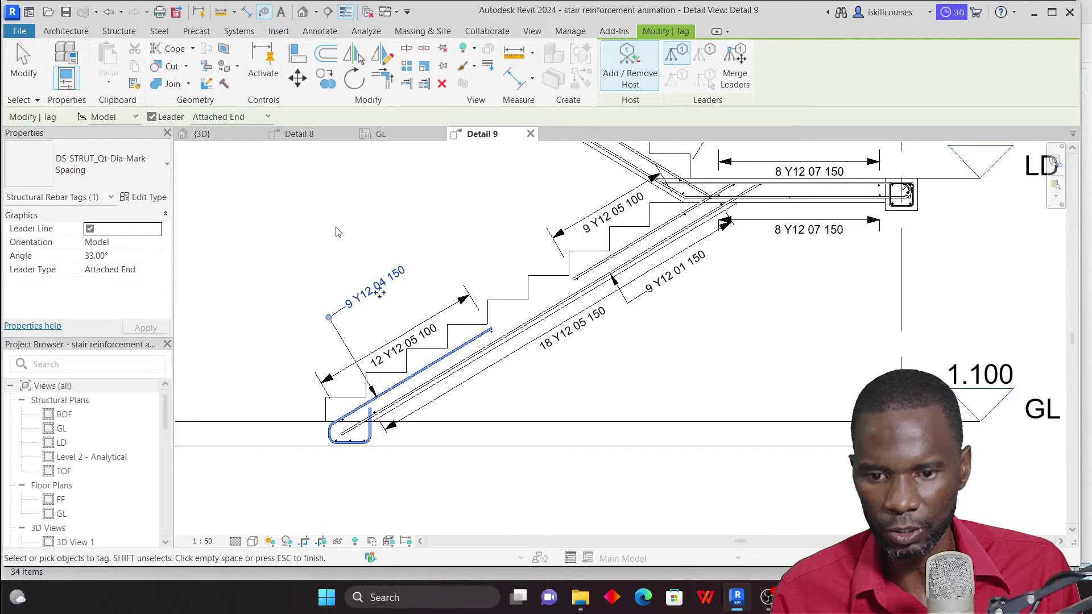
left_click(338, 231)
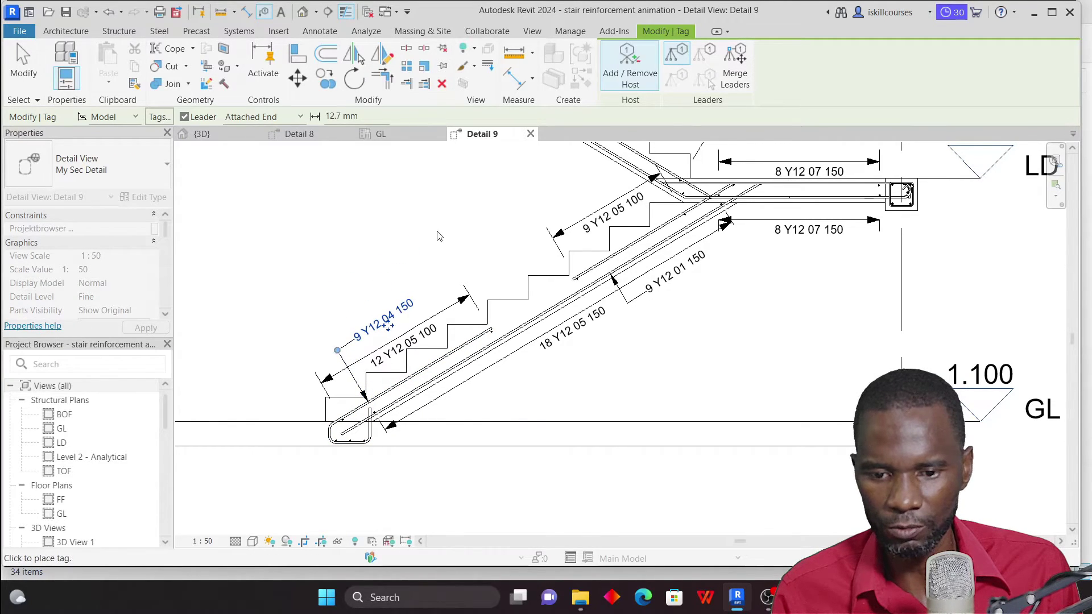
scroll(438, 236, "down", 2)
scroll(421, 256, "up", 3)
scroll(404, 279, "down", 3)
scroll(392, 291, "up", 4)
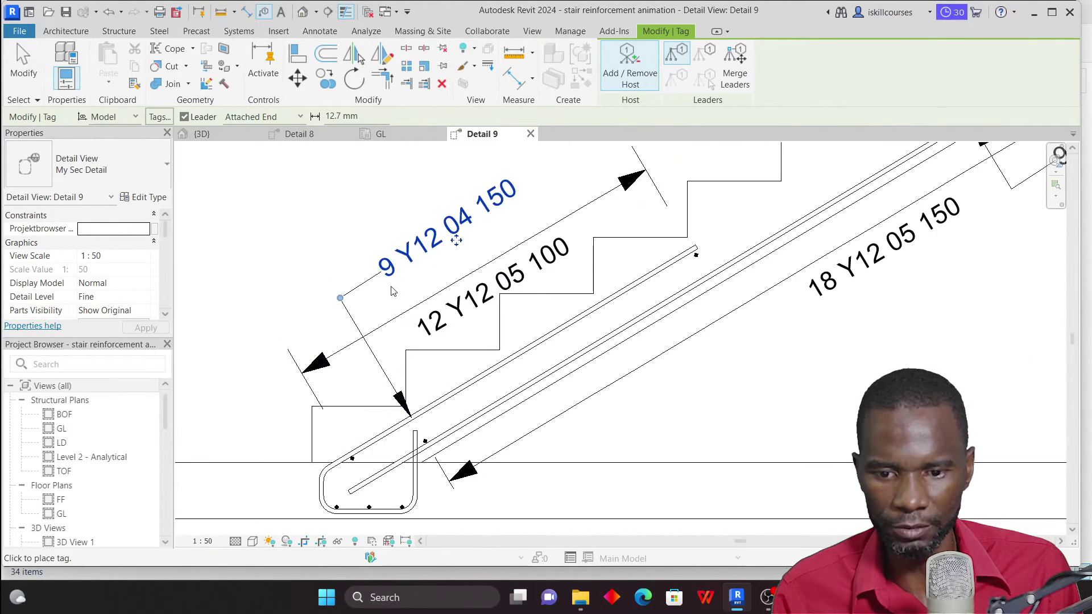
right_click(408, 249)
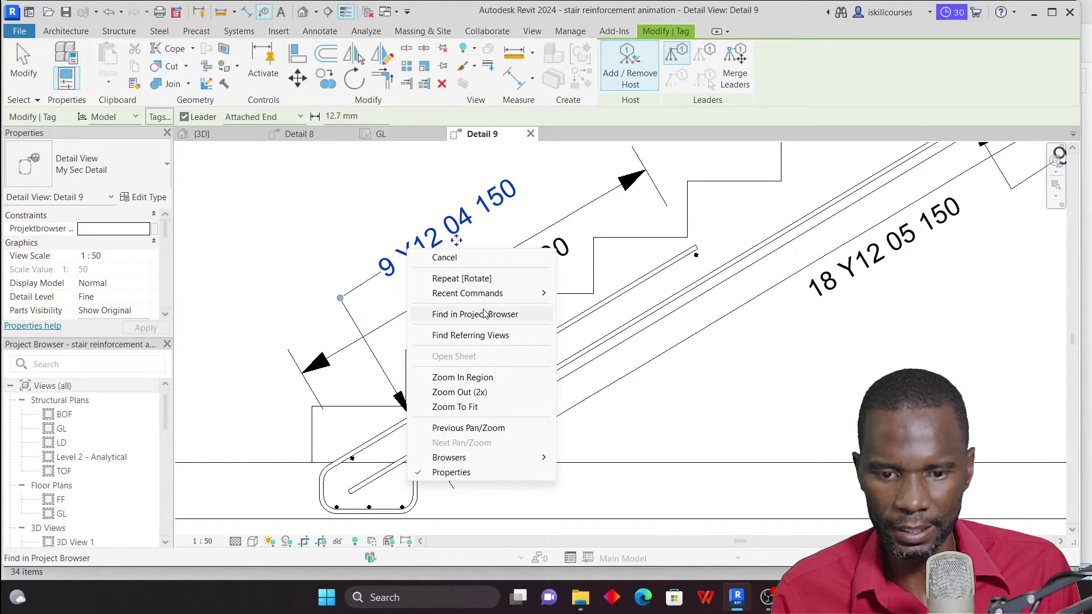
left_click(354, 328)
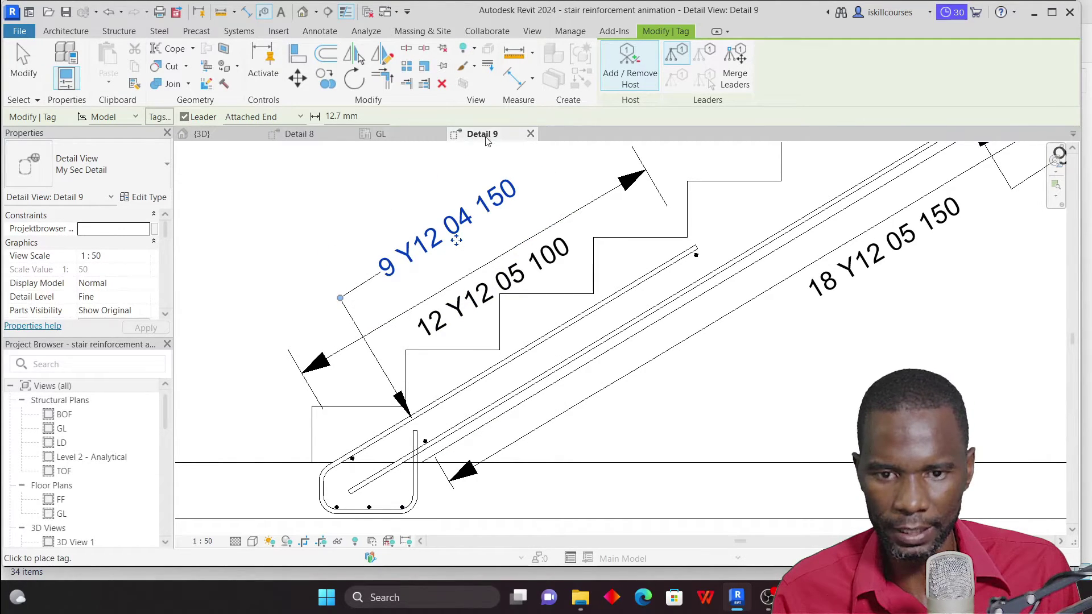
left_click(319, 30)
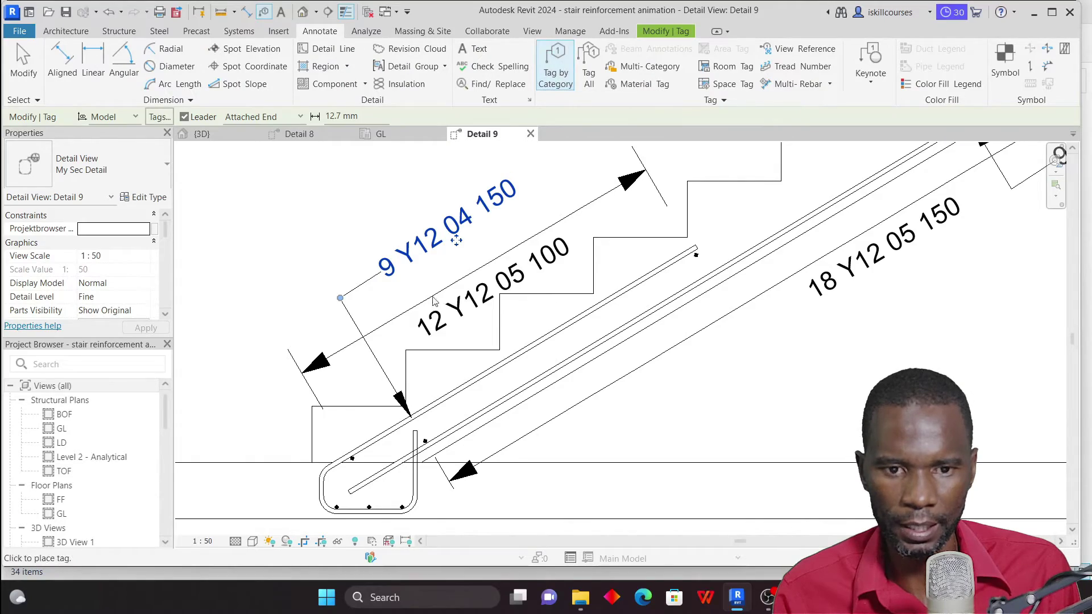
Step: Add a leader tag to the upper flight's bottom main bars, placing its text and leader elbow below the flight
scroll(699, 286, "down", 4)
scroll(698, 286, "down", 3)
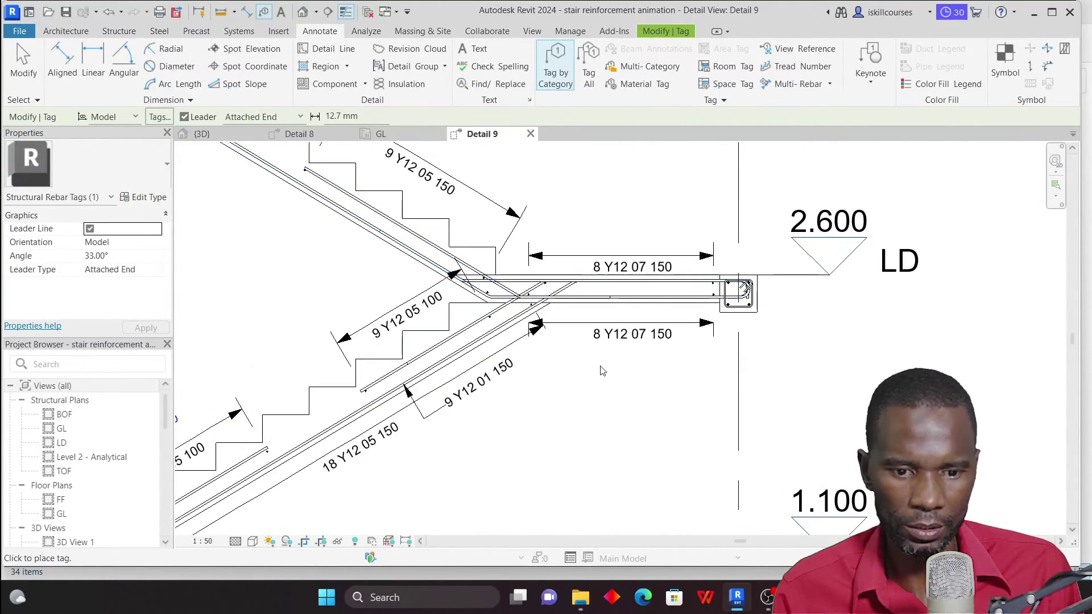
scroll(446, 323, "up", 5)
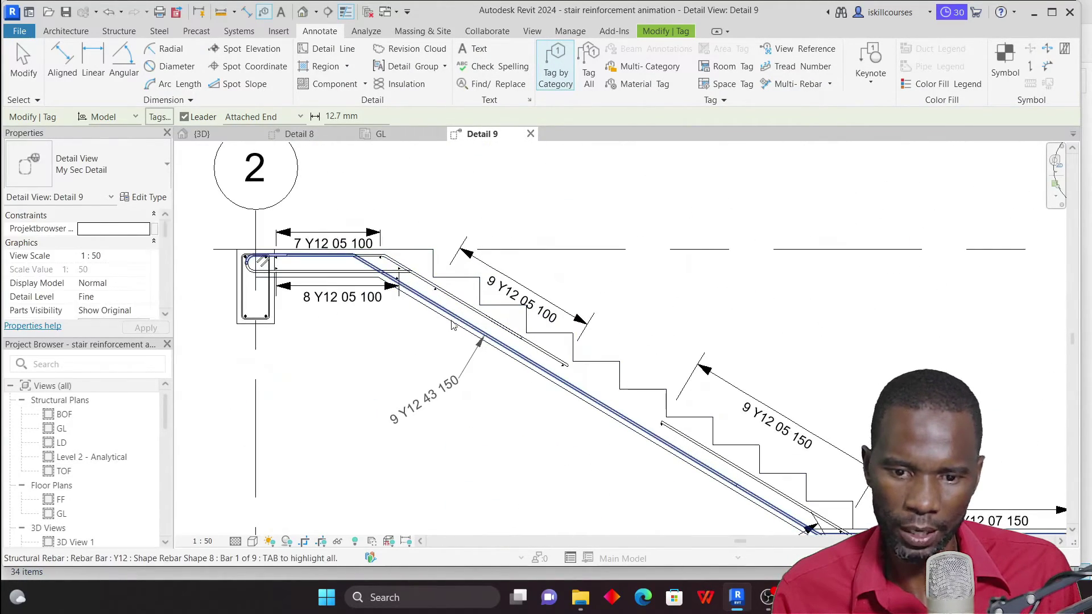
scroll(449, 327, "down", 3)
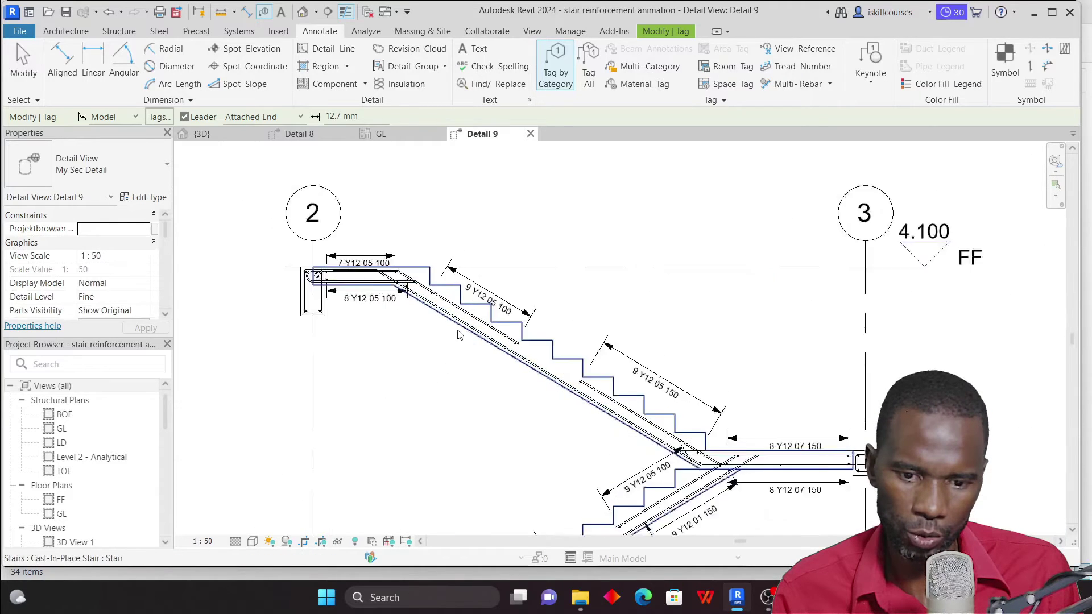
scroll(458, 332, "up", 2)
left_click(461, 334)
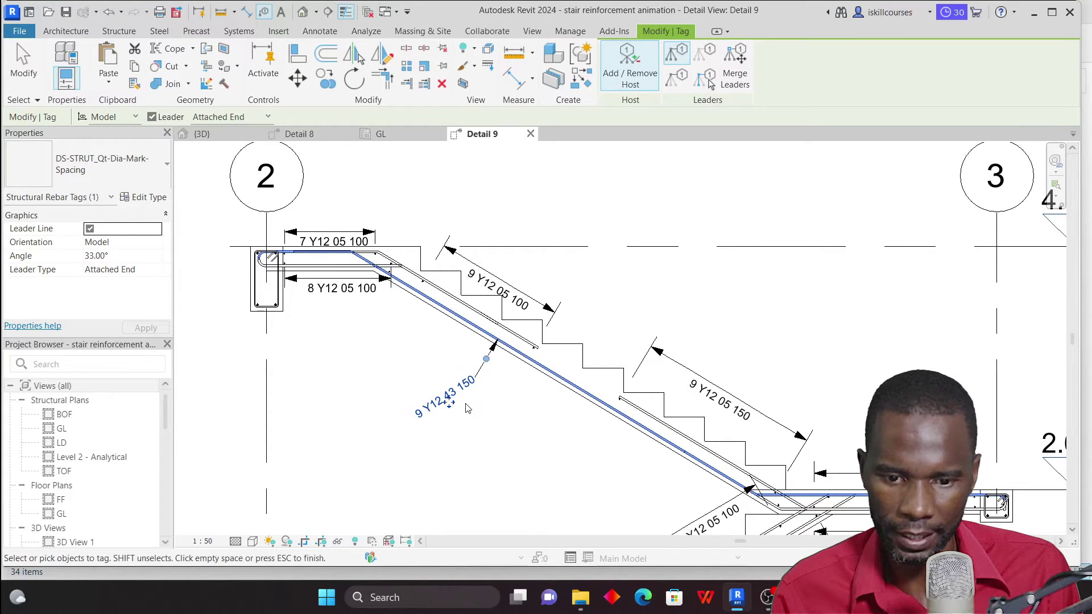
left_click_drag(501, 421, 513, 402)
scroll(514, 417, "up", 2)
Step: Rotate the upper flight's main bar tag to 329° and move its leader elbow and text up close beneath the flight
left_click(430, 418)
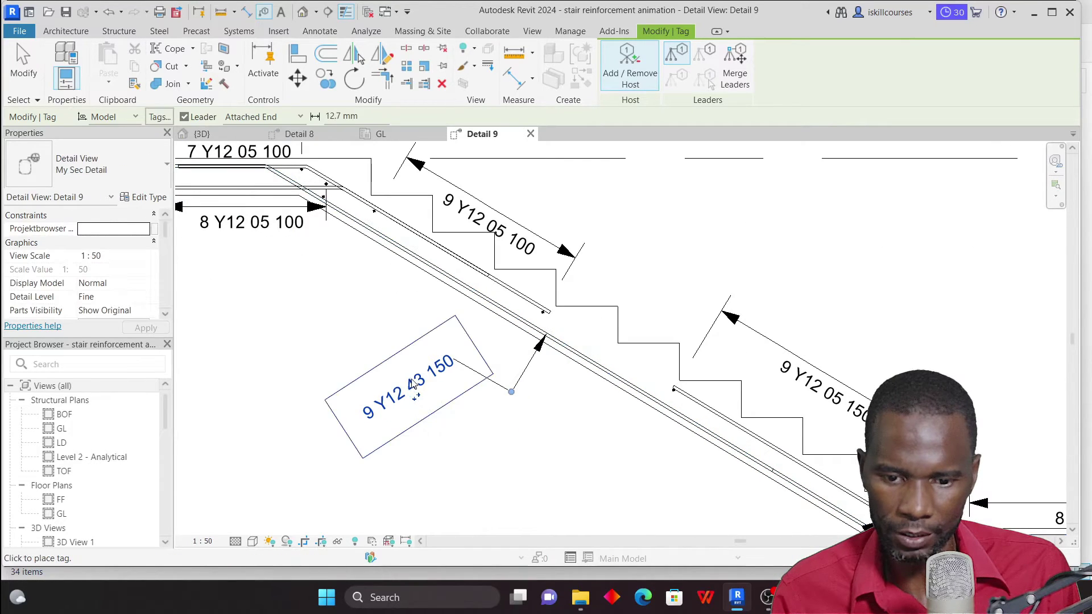
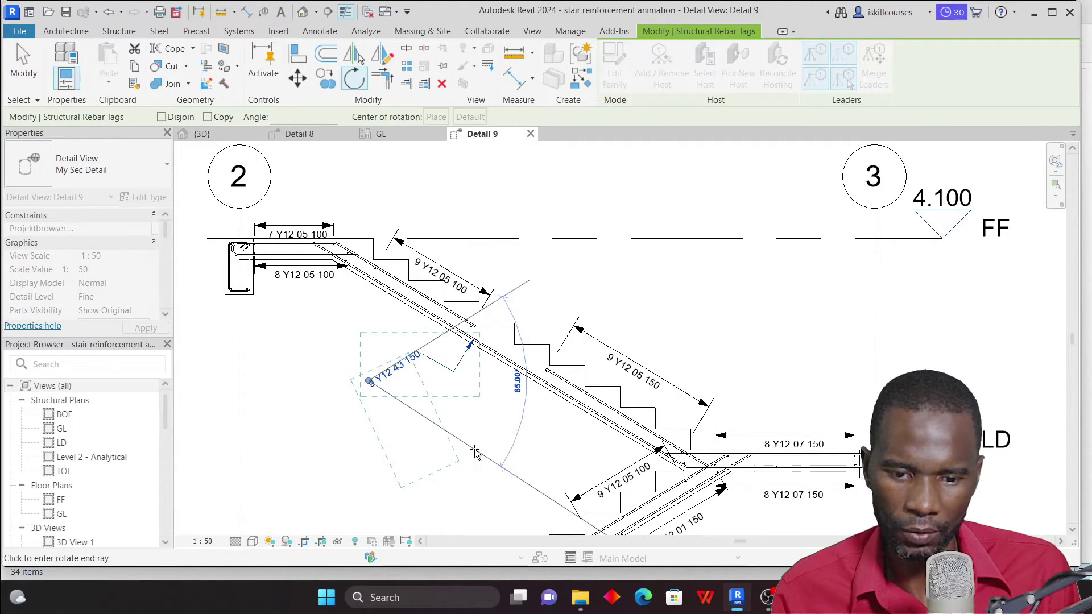
left_click(478, 450)
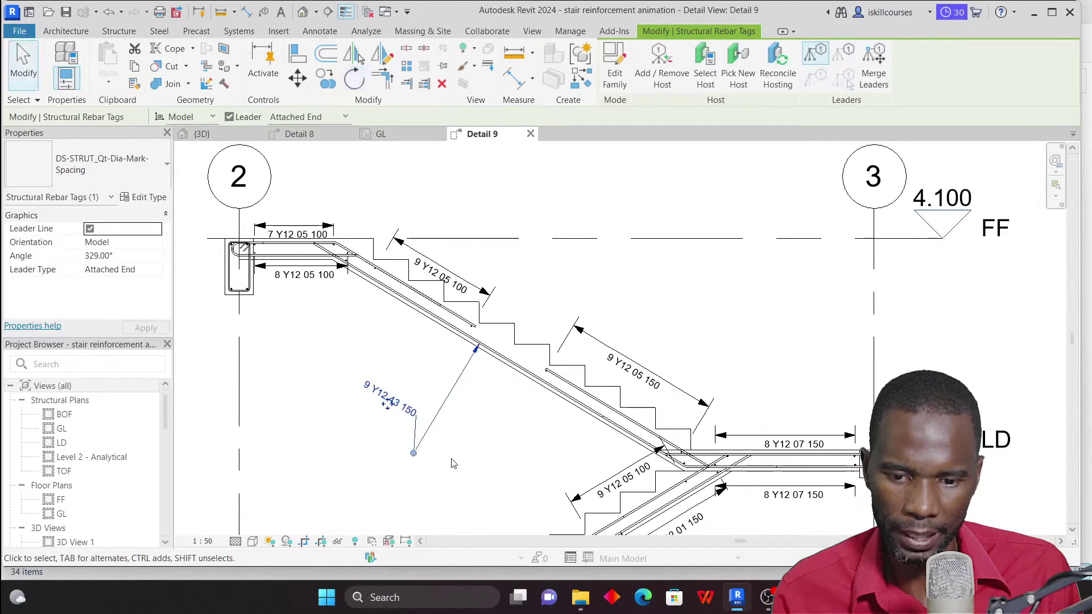
left_click_drag(446, 447, 453, 437)
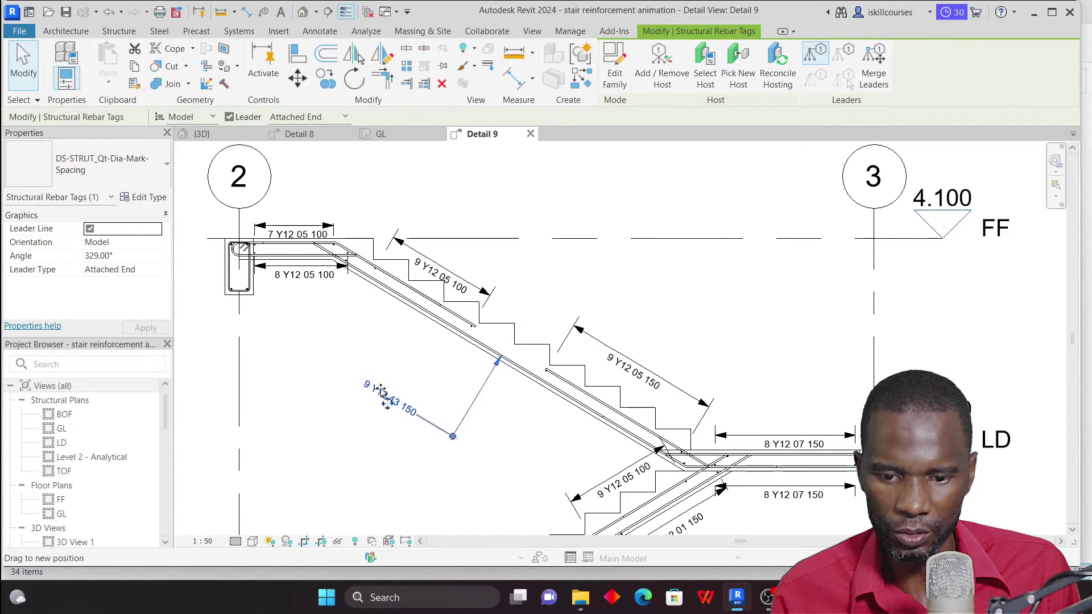
mouse_move(370, 344)
left_mouse_down()
mouse_move(389, 320)
mouse_move(425, 341)
left_mouse_up()
scroll(429, 382, "up", 4)
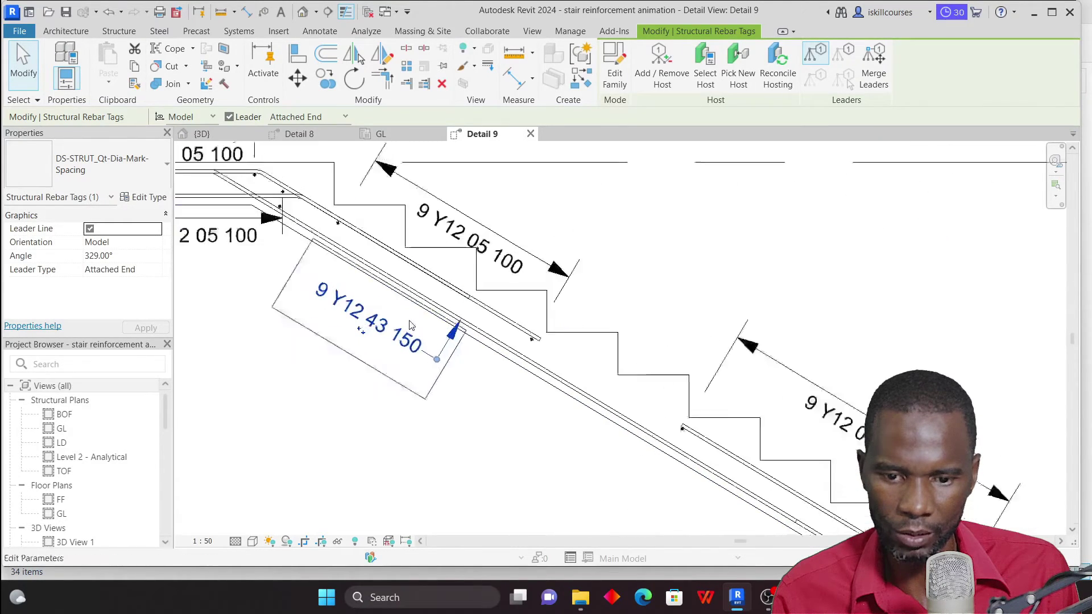
left_click(484, 435)
scroll(475, 418, "down", 5)
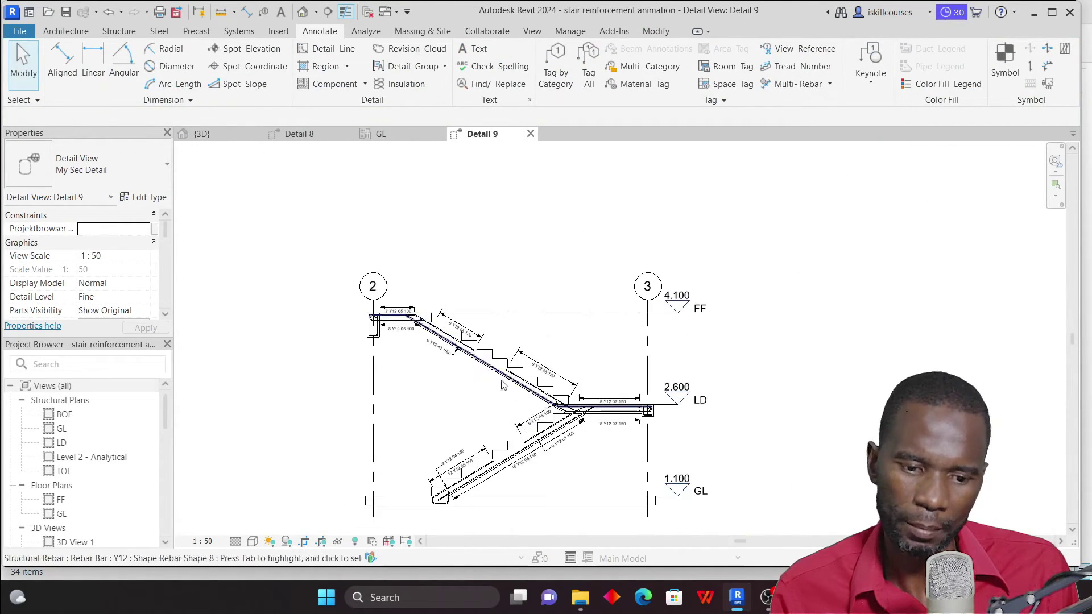
scroll(558, 444, "up", 3)
scroll(556, 436, "up", 2)
left_click(501, 411)
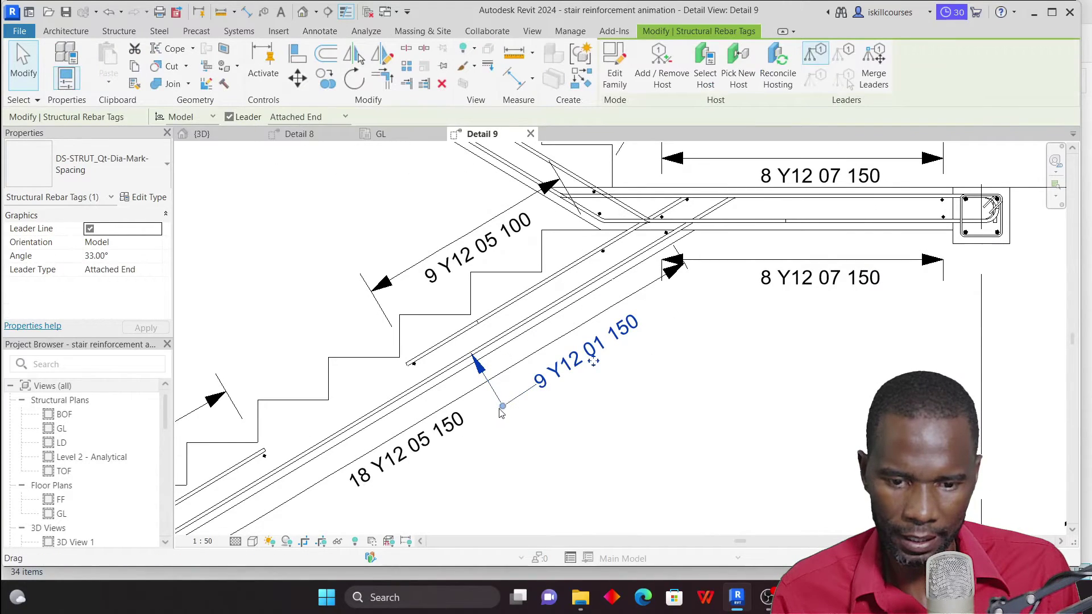
scroll(555, 422, "down", 5)
scroll(407, 355, "up", 5)
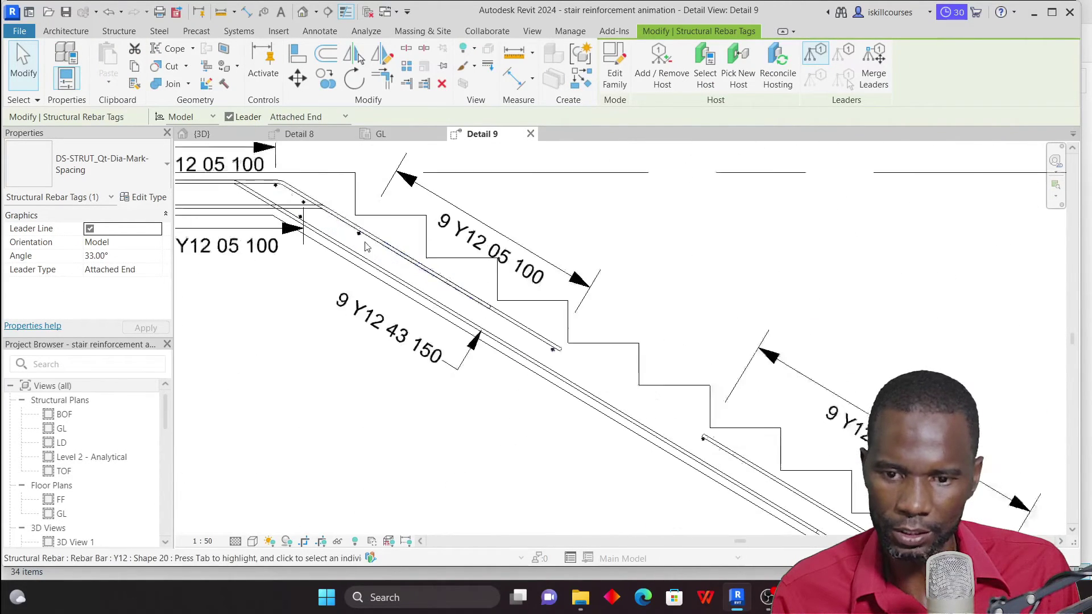
Step: Create a similar leader tag from the upper flight's main bar tag for the bars along the upper landing's underside
left_click(407, 355)
right_click(407, 356)
left_click(458, 333)
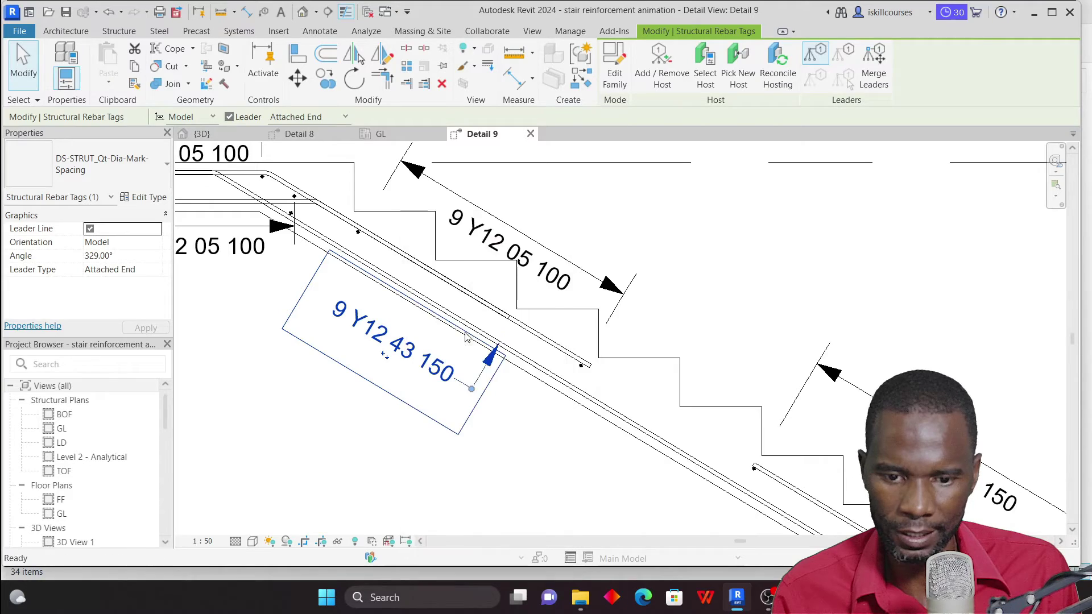
scroll(327, 253, "down", 5)
scroll(327, 253, "up", 3)
scroll(327, 253, "up", 3)
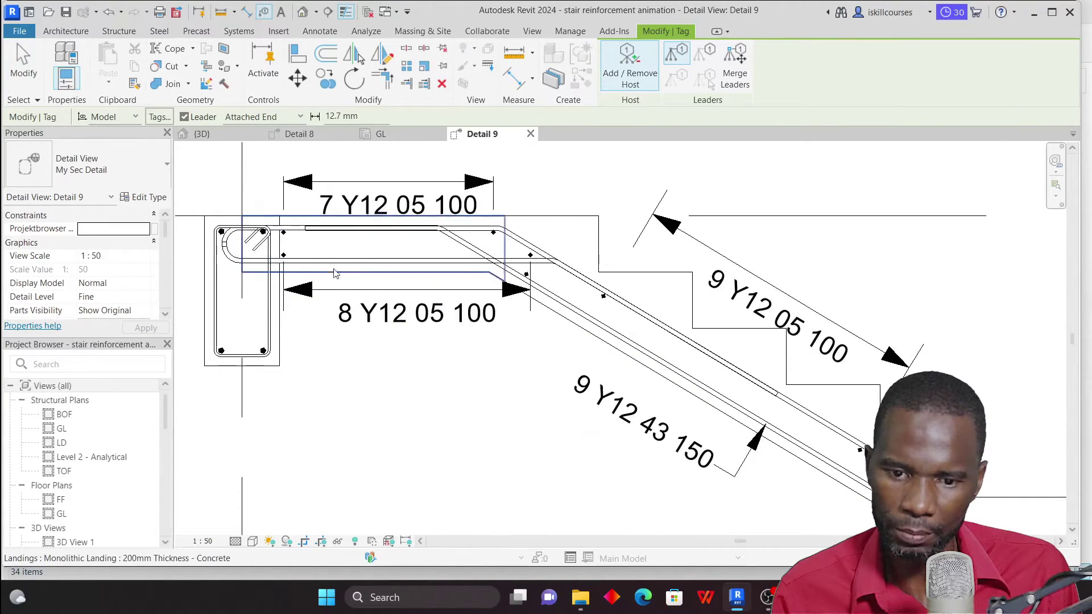
scroll(341, 270, "up", 3)
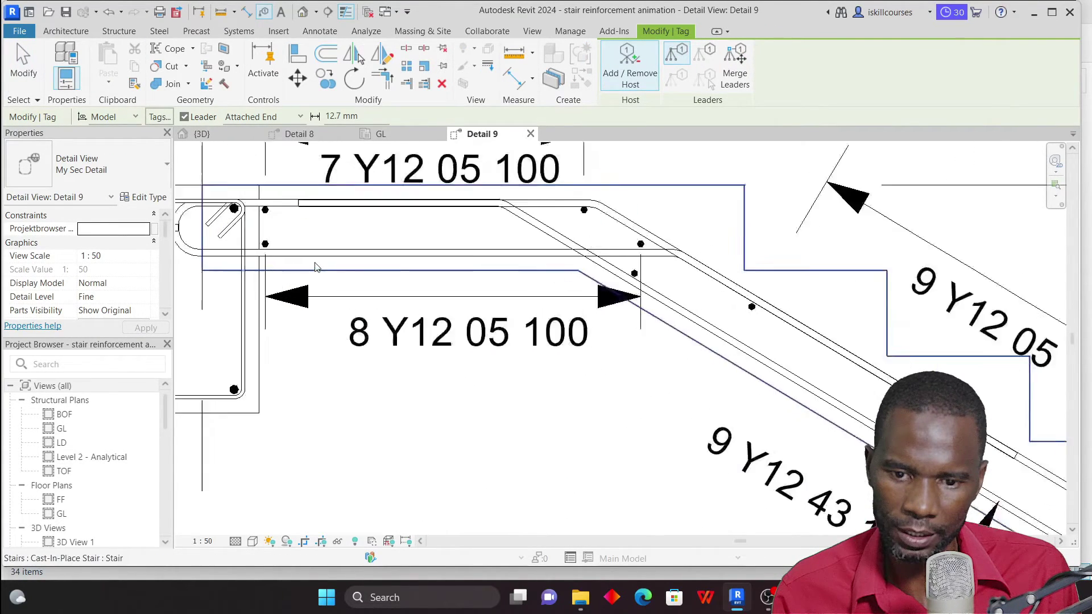
scroll(369, 268, "down", 5)
scroll(364, 321, "up", 2)
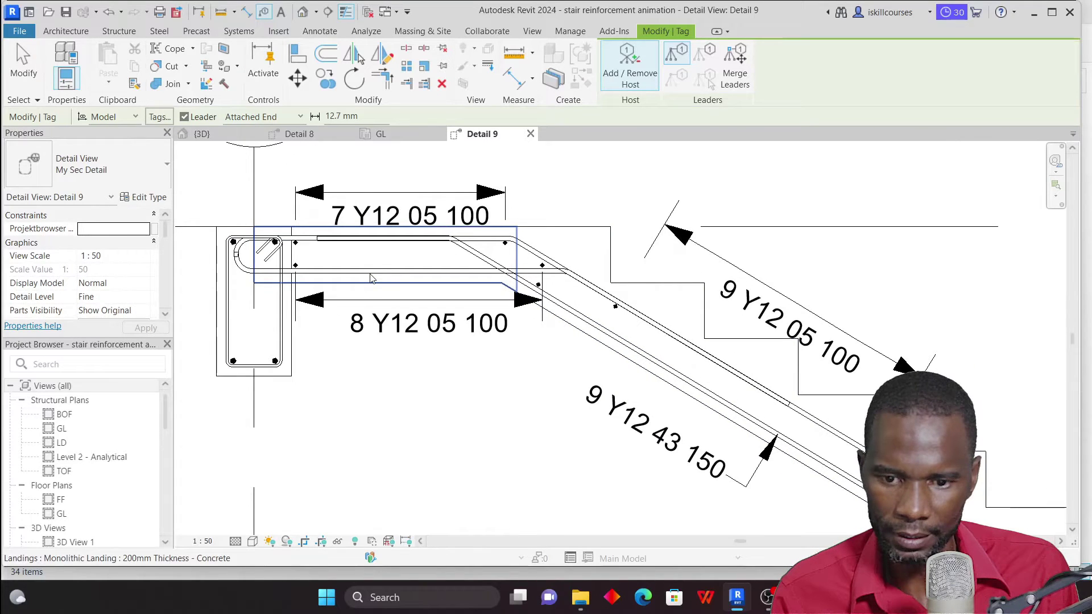
key("Tab")
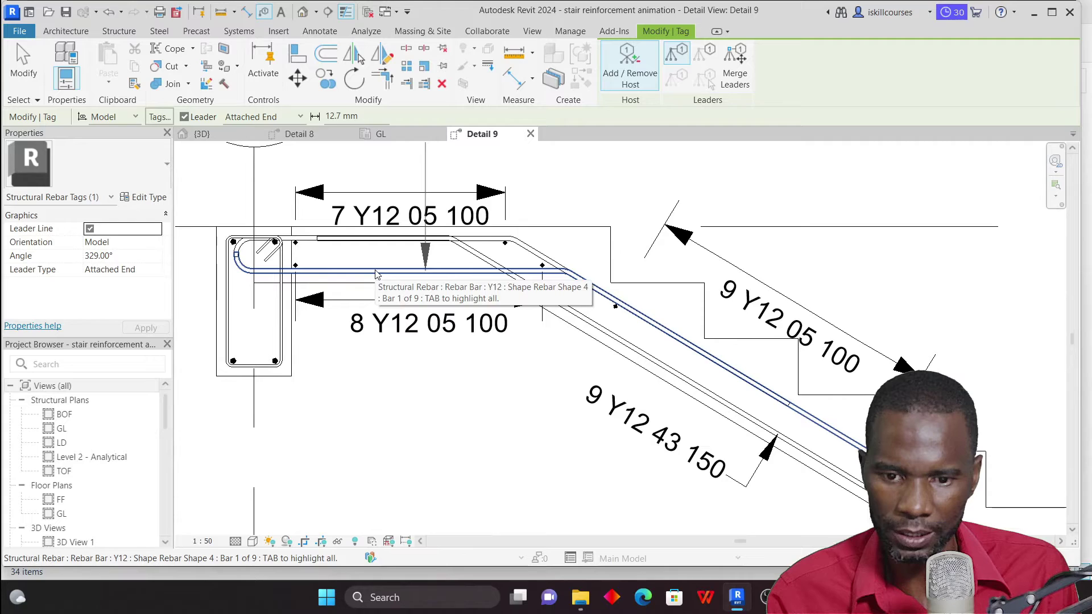
left_click(376, 273)
Step: Move the upper landing bar tag's text to just below the landing's dimension line, near the supporting beam
scroll(376, 273, "down", 2)
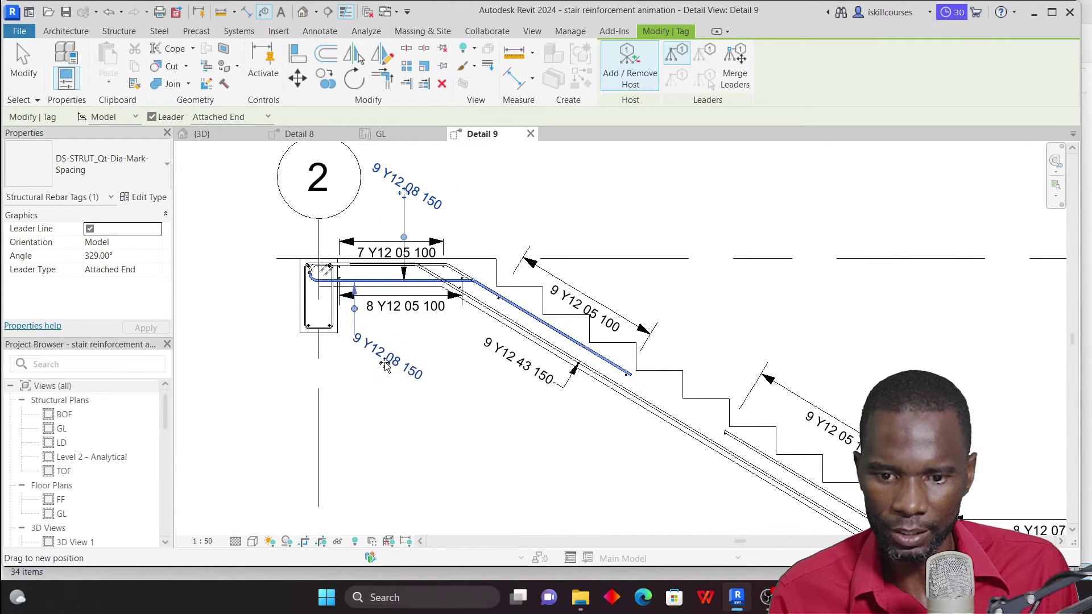
left_click_drag(385, 366, 347, 339)
scroll(350, 319, "up", 2)
scroll(448, 293, "down", 3)
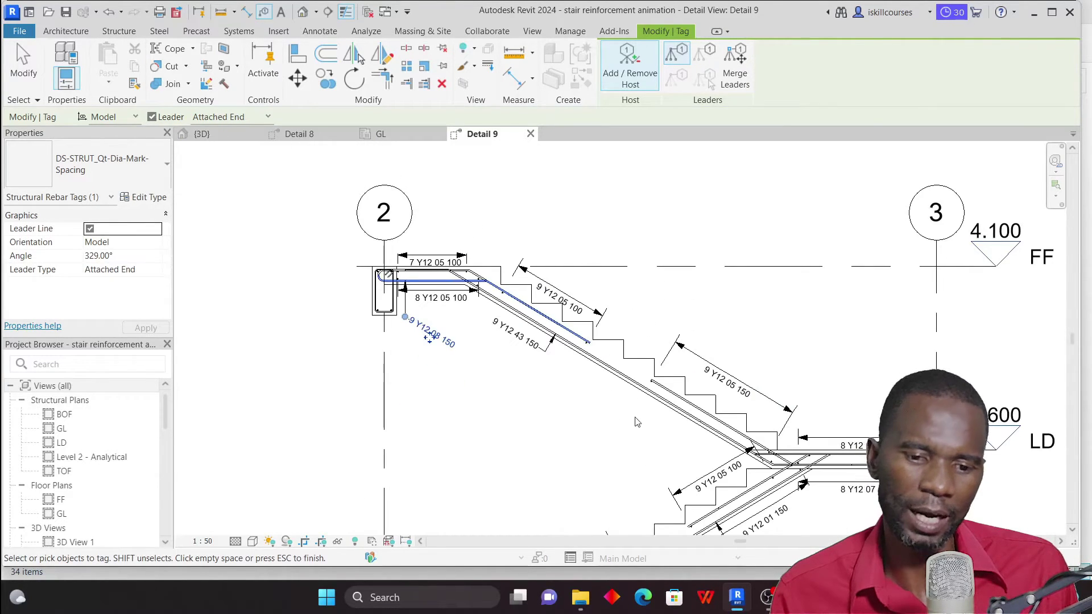
scroll(448, 294, "up", 2)
scroll(569, 399, "down", 2)
key("Escape")
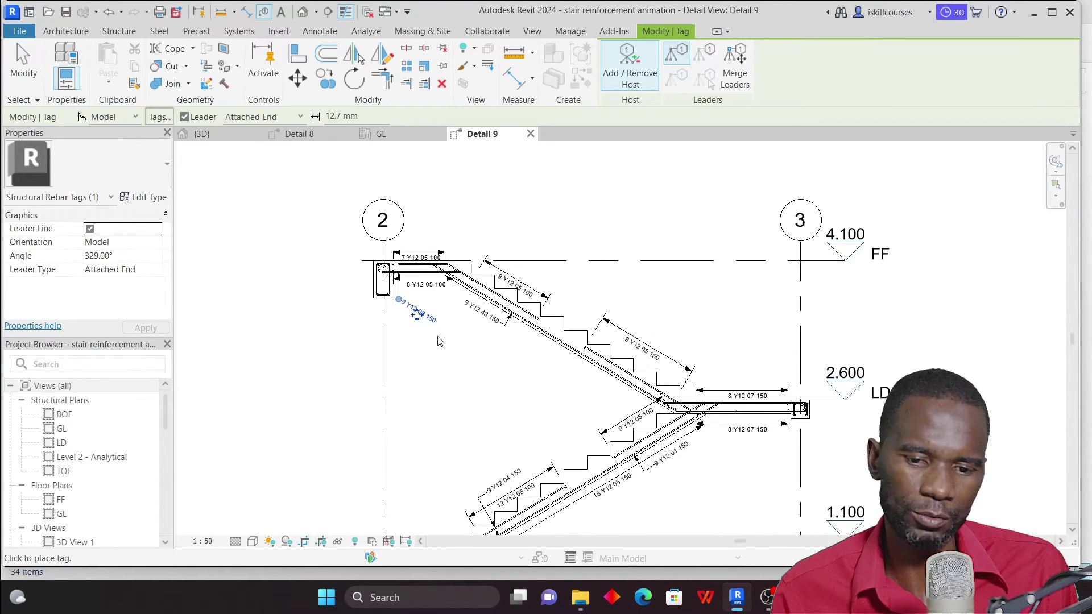
scroll(438, 341, "up", 4)
scroll(468, 438, "down", 1)
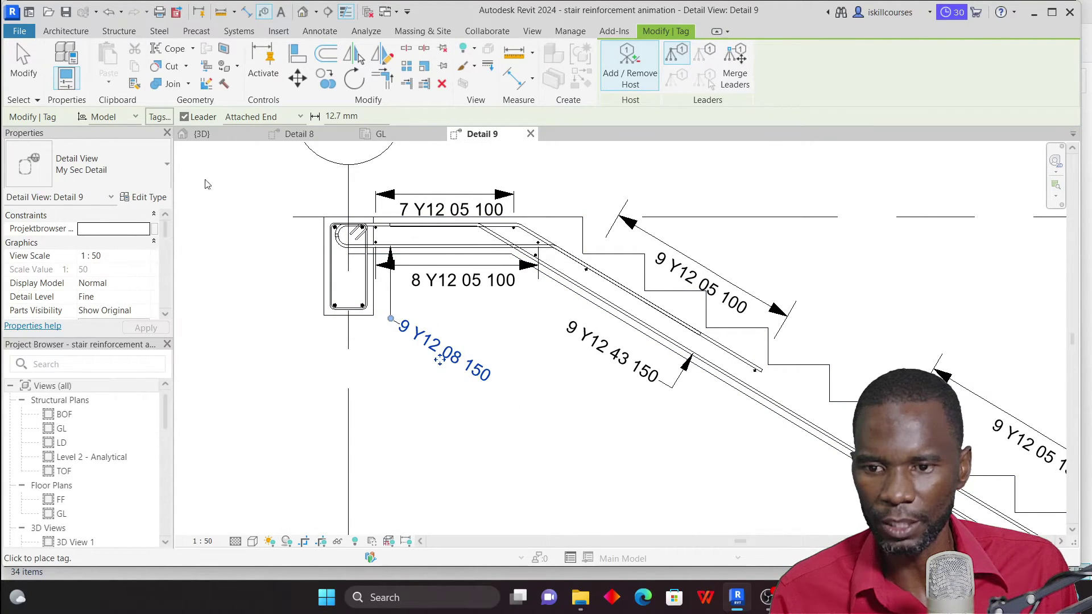
key("Escape")
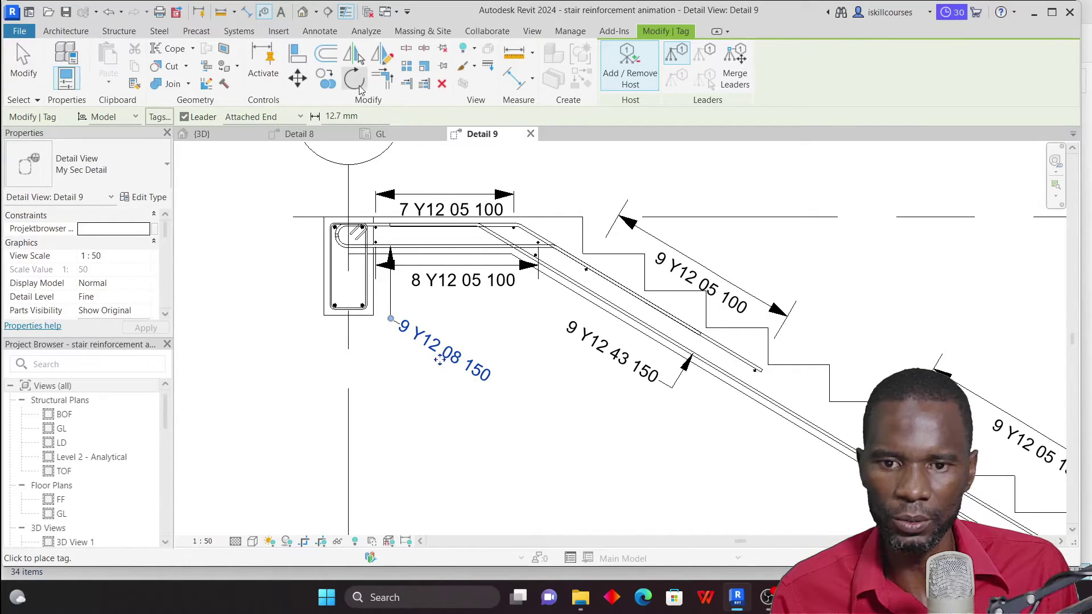
key("Escape")
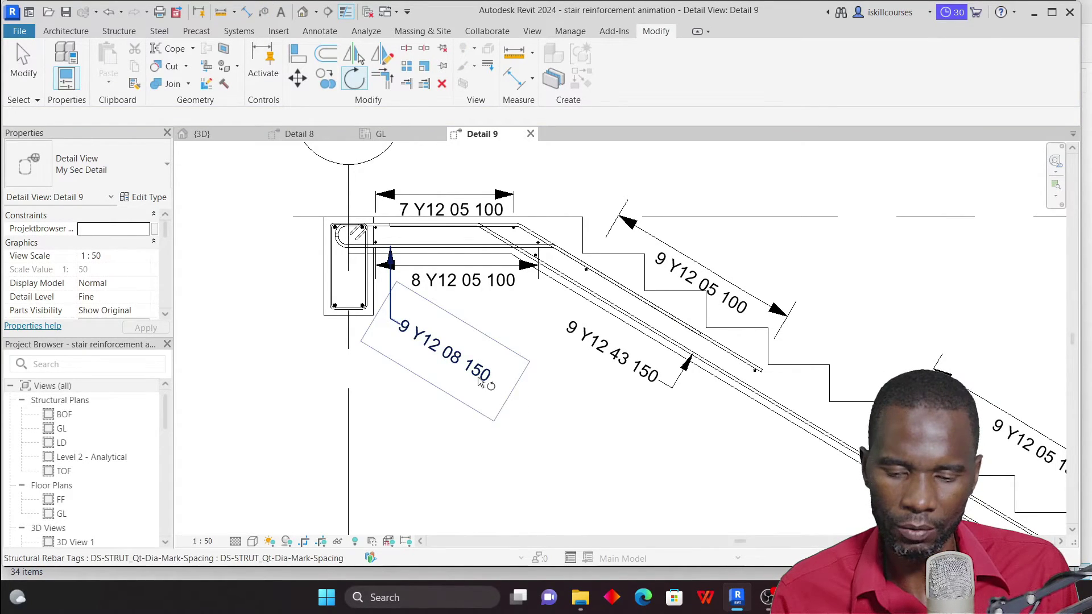
key("Escape")
right_click(483, 325)
left_click(505, 331)
right_click(477, 314)
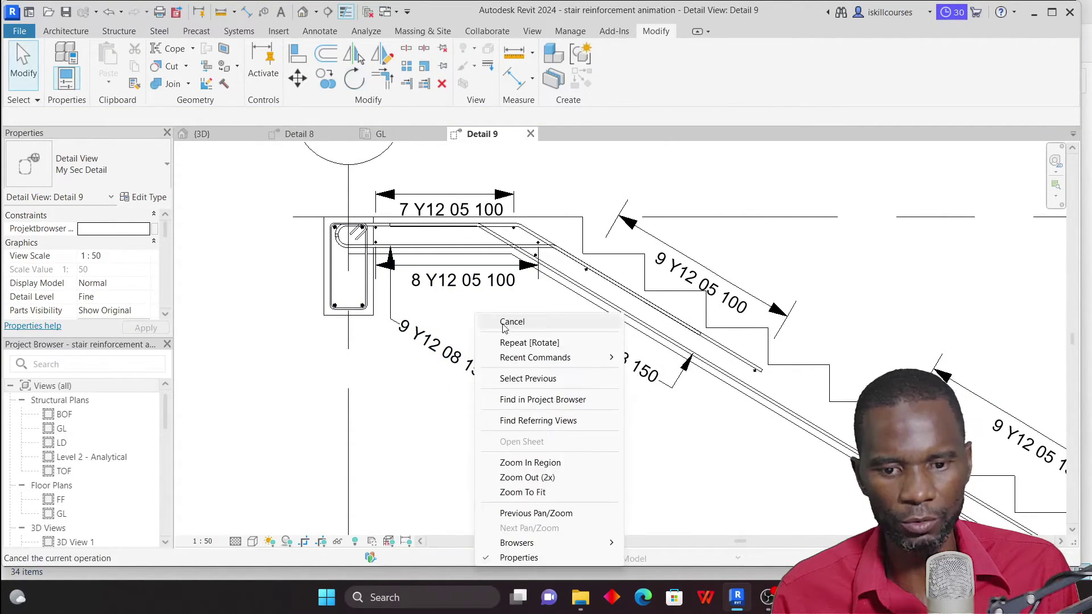
left_click(504, 321)
Step: Rotate the upper landing bar tag to a near-horizontal 0.88° and move its text up directly beneath the landing's lower annotation
left_click(477, 367)
key("r")
key("o")
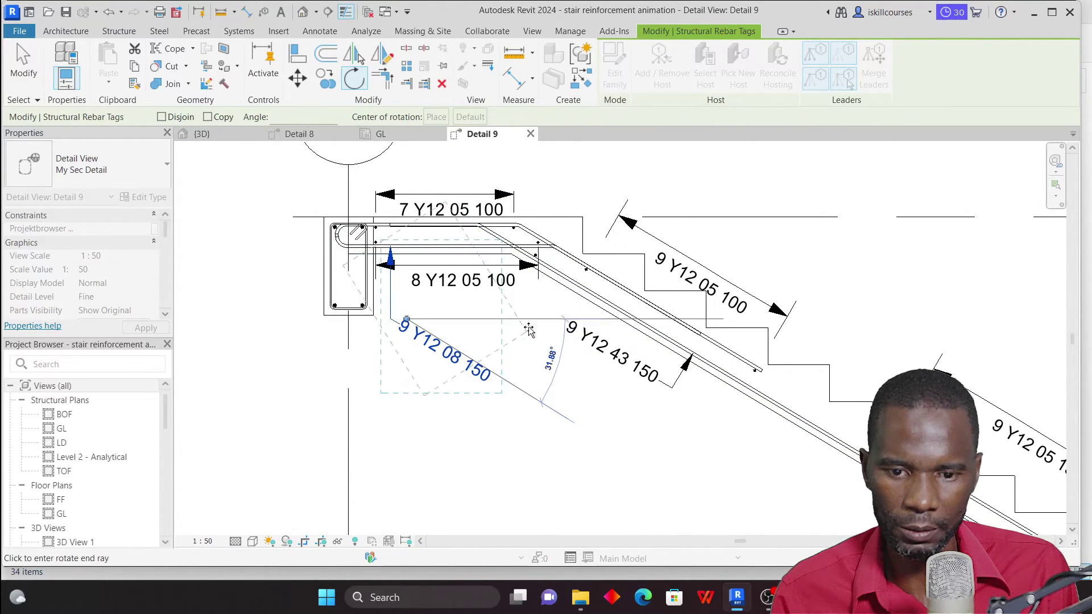
left_click(563, 324)
scroll(455, 347, "up", 2)
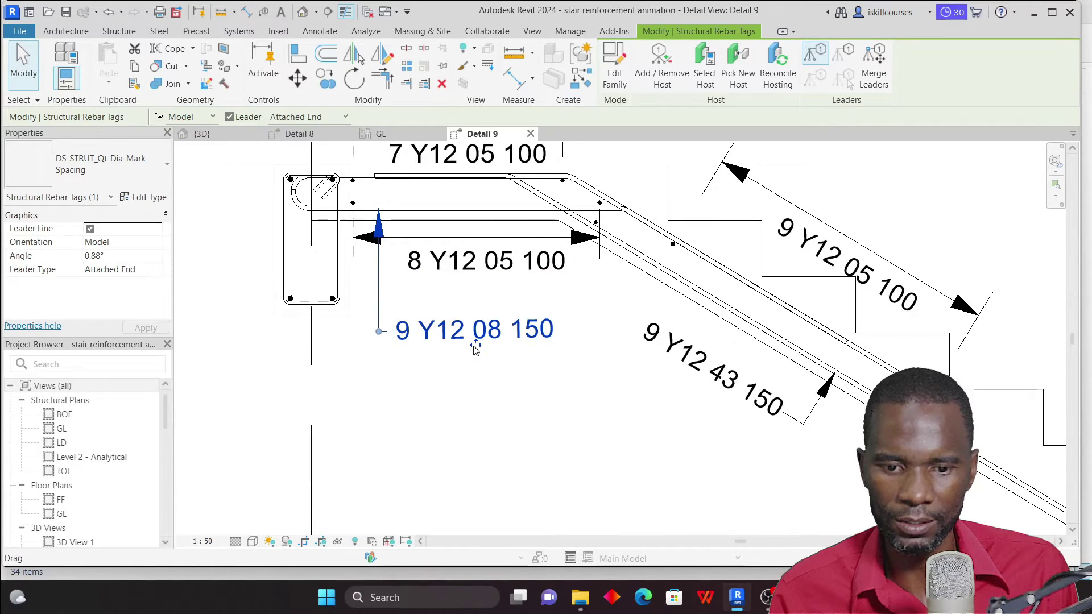
left_click_drag(475, 348, 483, 316, "ctrl")
key("Escape")
Step: Create a similar leader tag from the sloped main bar tag for the top bars at the upper flight's lower end, placing its text above the dimension line
scroll(465, 357, "down", 3)
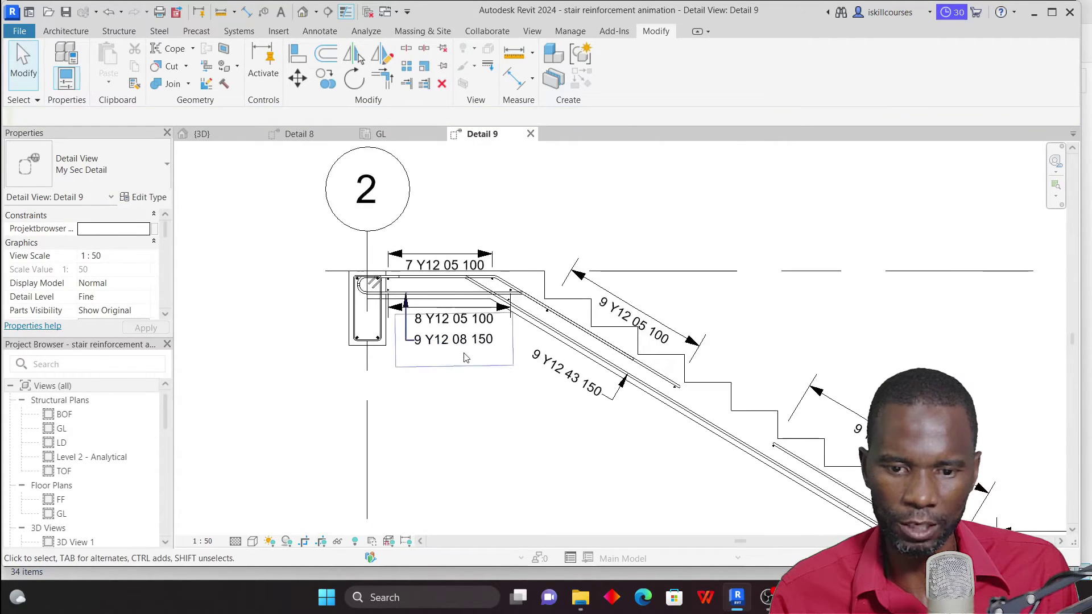
scroll(465, 357, "up", 1)
scroll(465, 357, "down", 4)
scroll(463, 306, "up", 5)
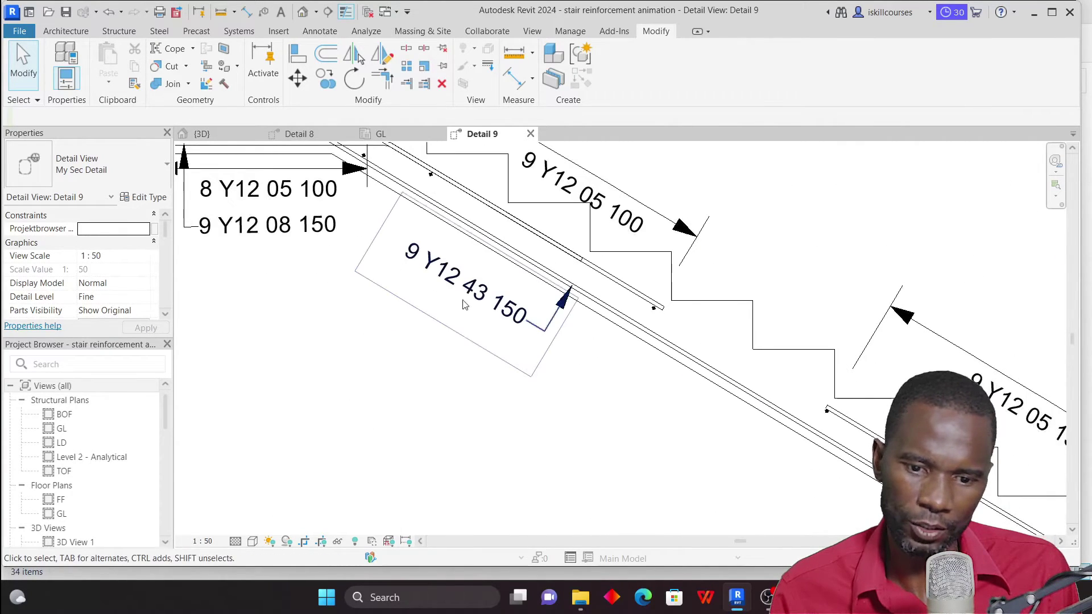
left_click(464, 306)
right_click(461, 305)
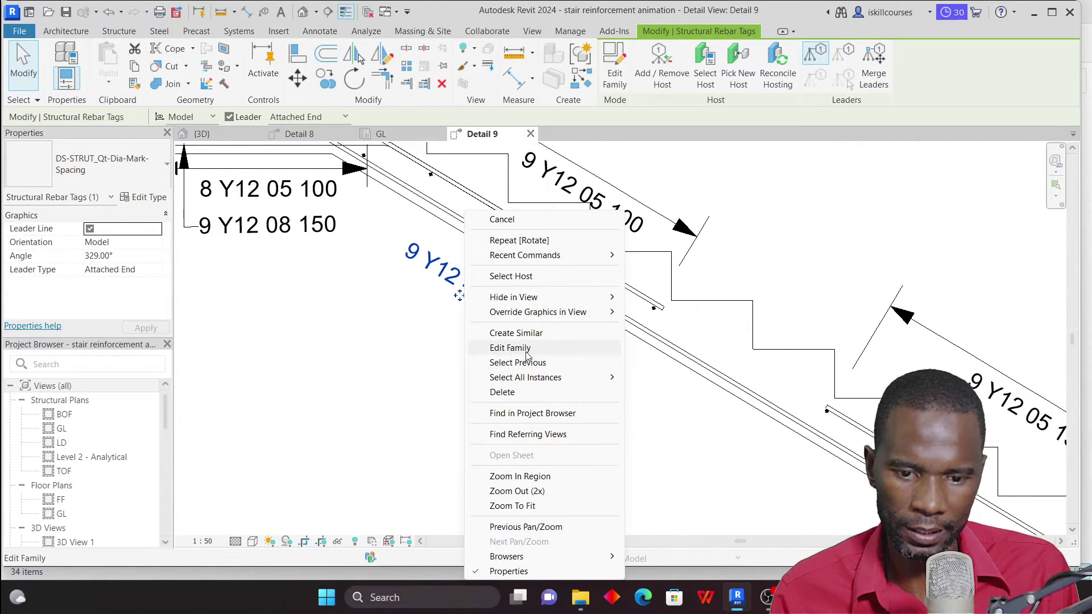
left_click(516, 333)
scroll(512, 341, "down", 5)
scroll(624, 354, "up", 4)
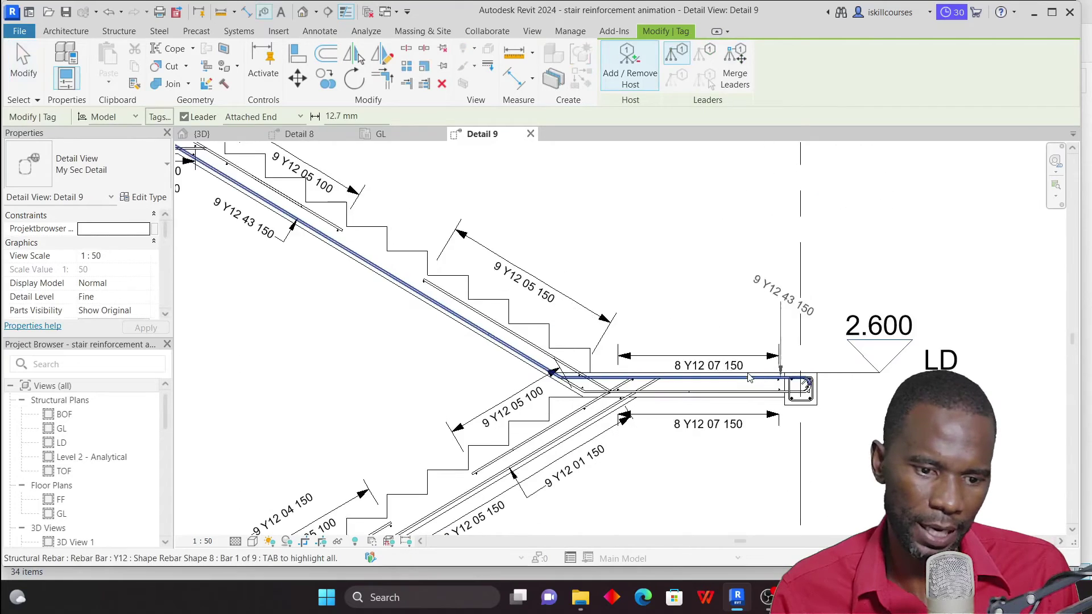
middle_click_drag(624, 355, 666, 363)
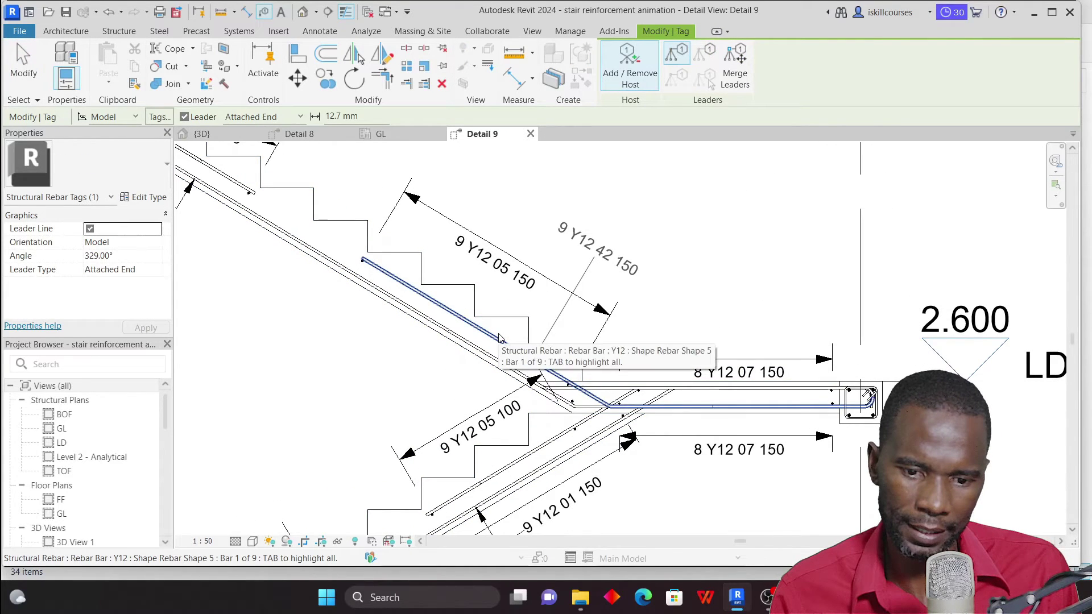
left_click(492, 337)
left_click_drag(597, 264, 580, 282)
scroll(638, 215, "down", 1)
scroll(638, 215, "up", 2)
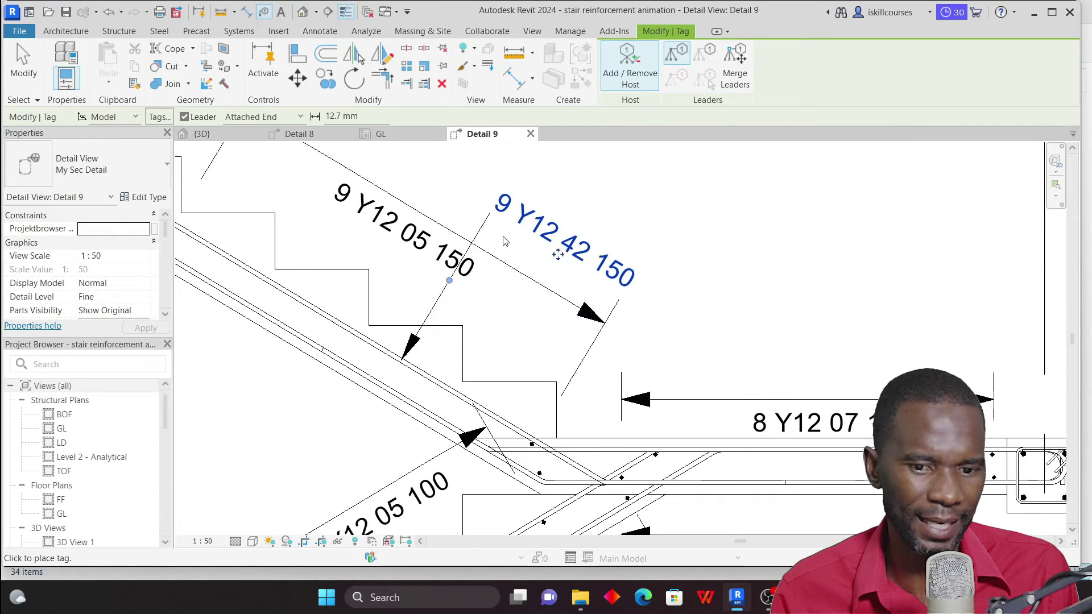
scroll(638, 215, "down", 2)
right_click(633, 203)
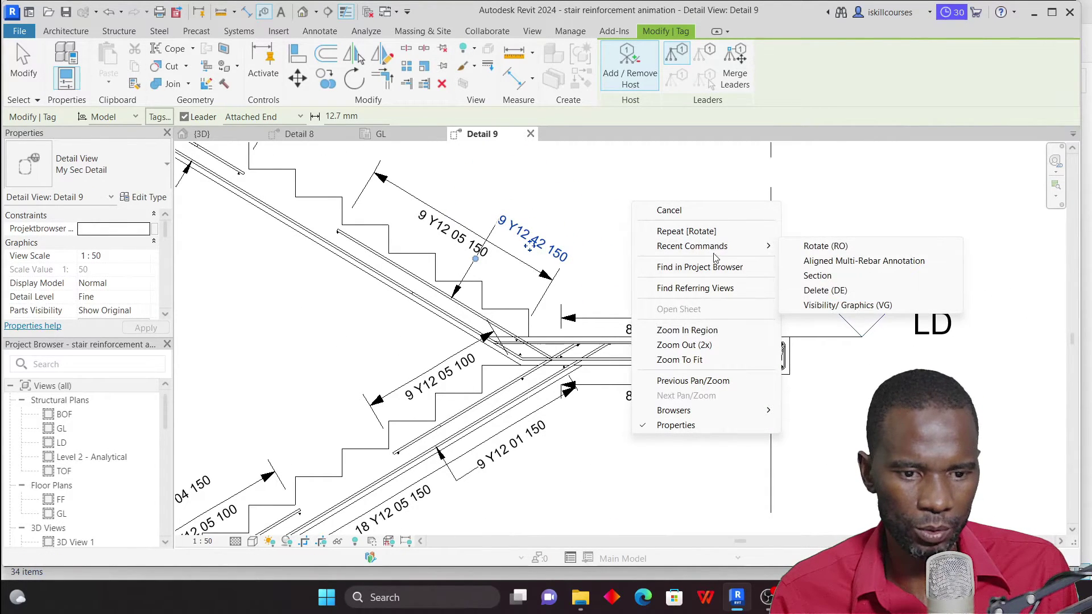
mouse_move(743, 251)
left_click(835, 244)
scroll(665, 328, "down", 3)
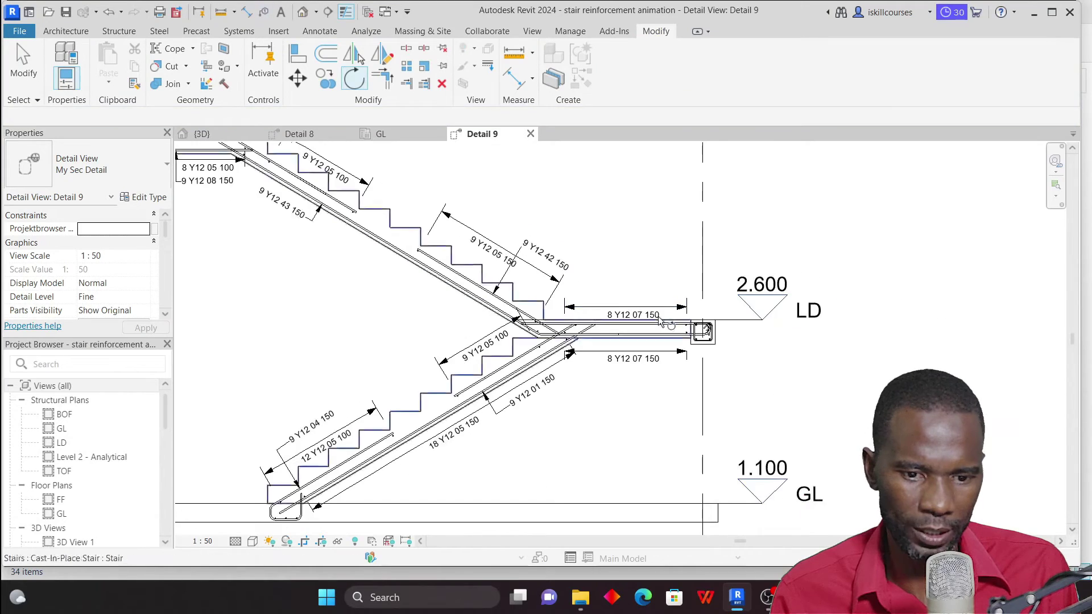
scroll(665, 328, "up", 4)
right_click(586, 195)
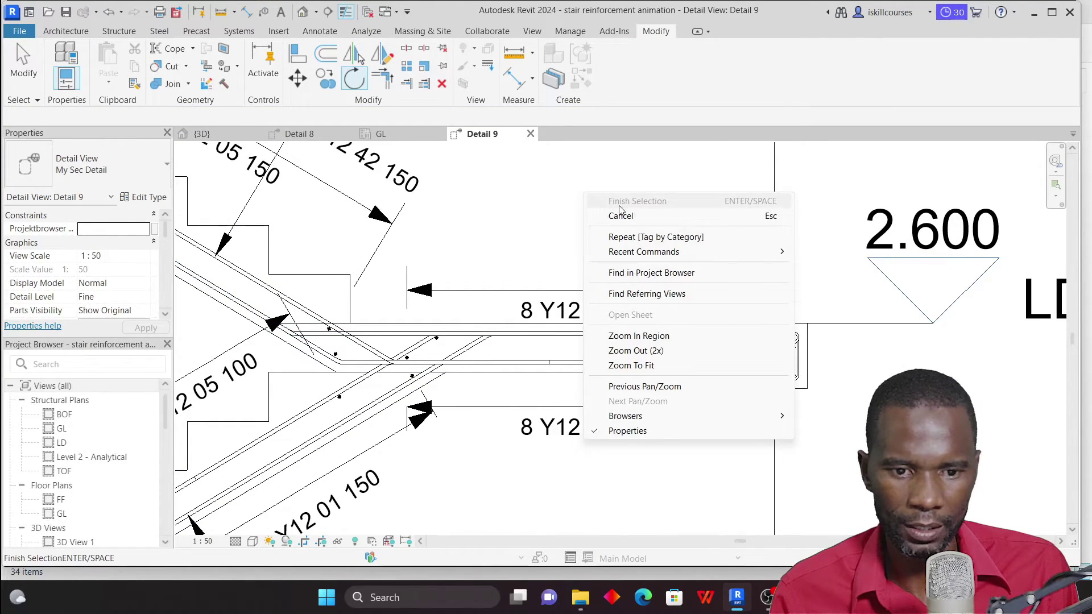
left_click(620, 216)
Step: Create a similar leader tag from the upper flight's lower top-bar tag for the bars along the intermediate landing's upper face
right_click(387, 177)
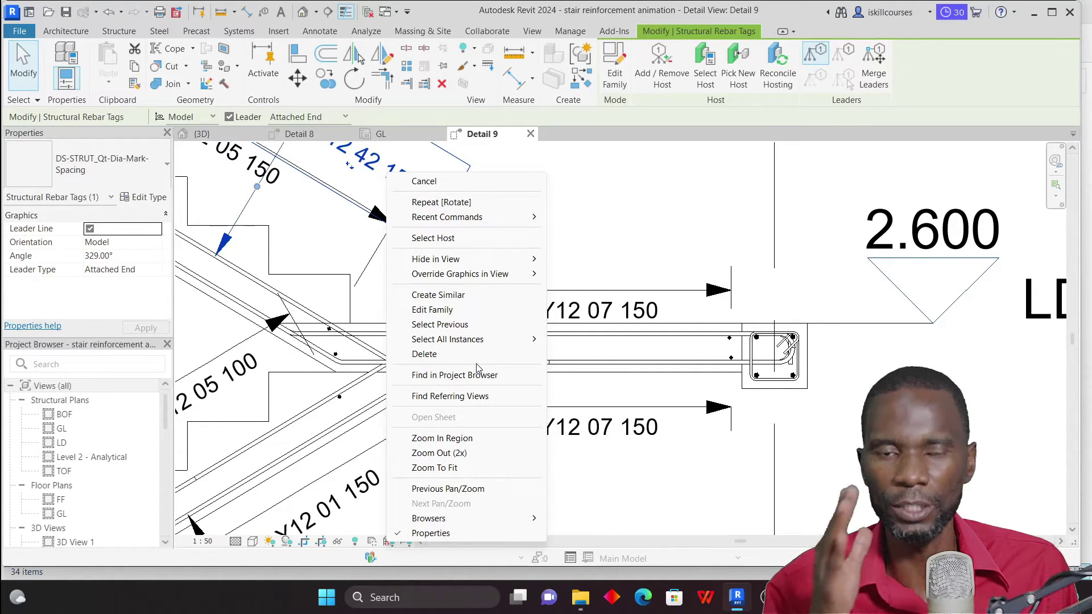
left_click(438, 294)
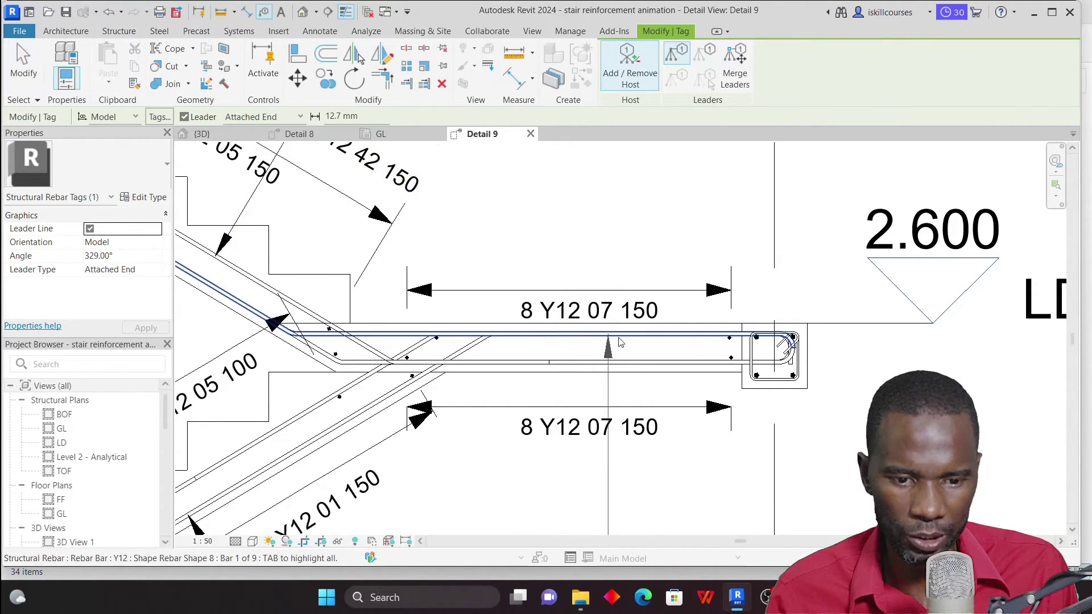
scroll(591, 335, "down", 1)
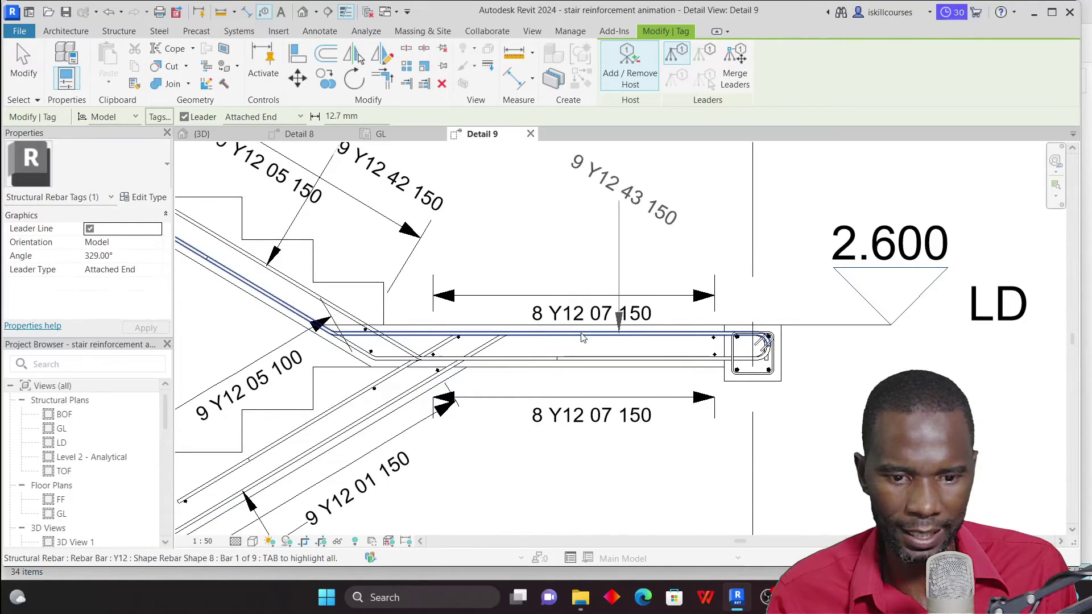
left_click(583, 337)
scroll(530, 219, "down", 2)
scroll(530, 219, "up", 2)
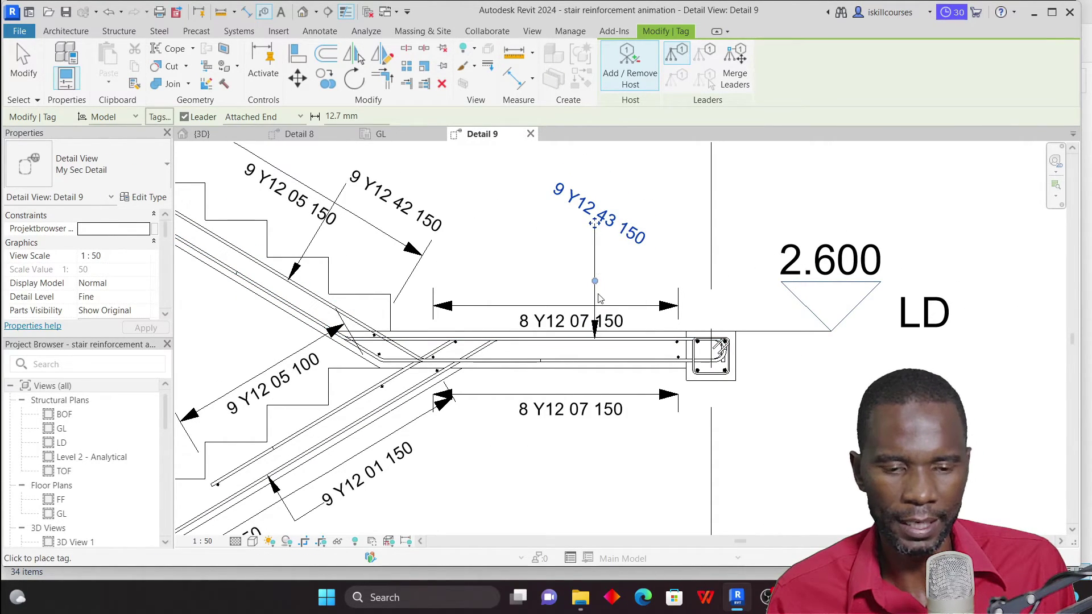
Step: Shift the landing top bar tag's leader toward the supporting beam and nudge its text so the leader leaves from the text's end
left_click_drag(596, 283, 663, 228)
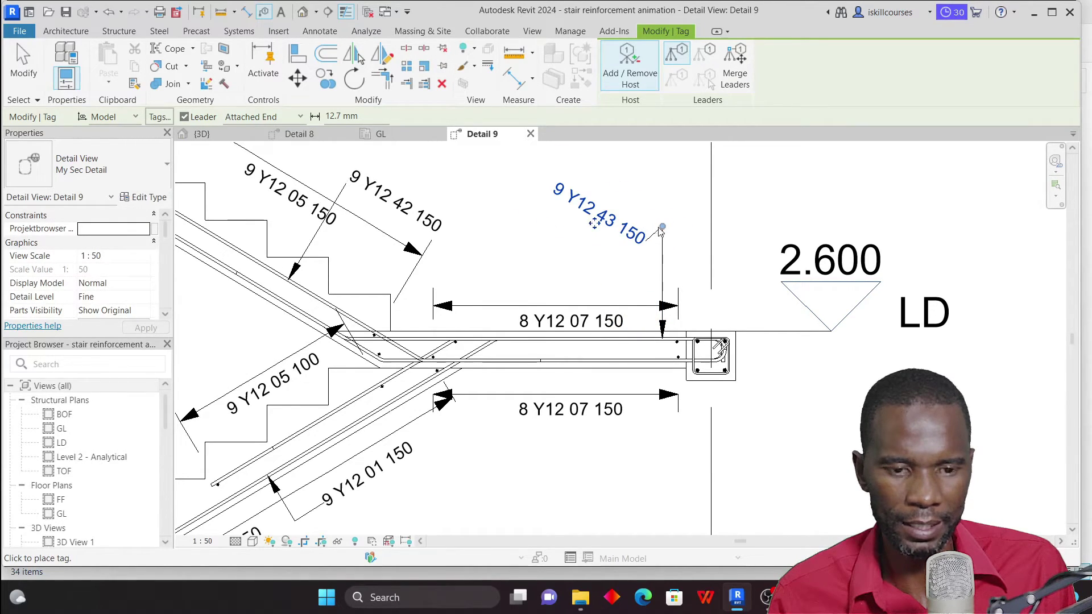
left_click_drag(595, 232, 582, 224)
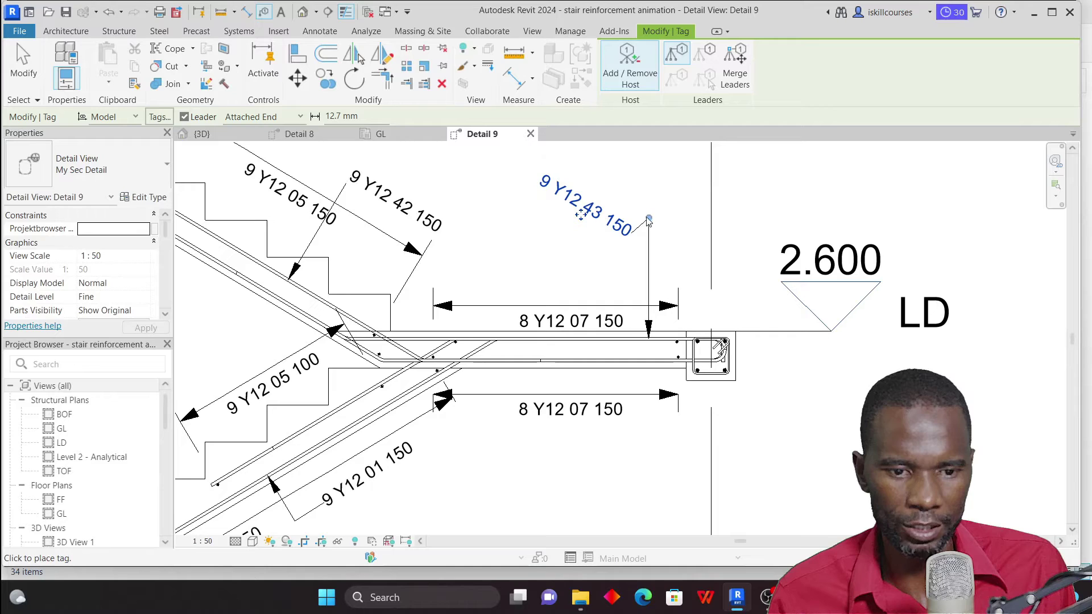
left_click_drag(657, 230, 656, 230)
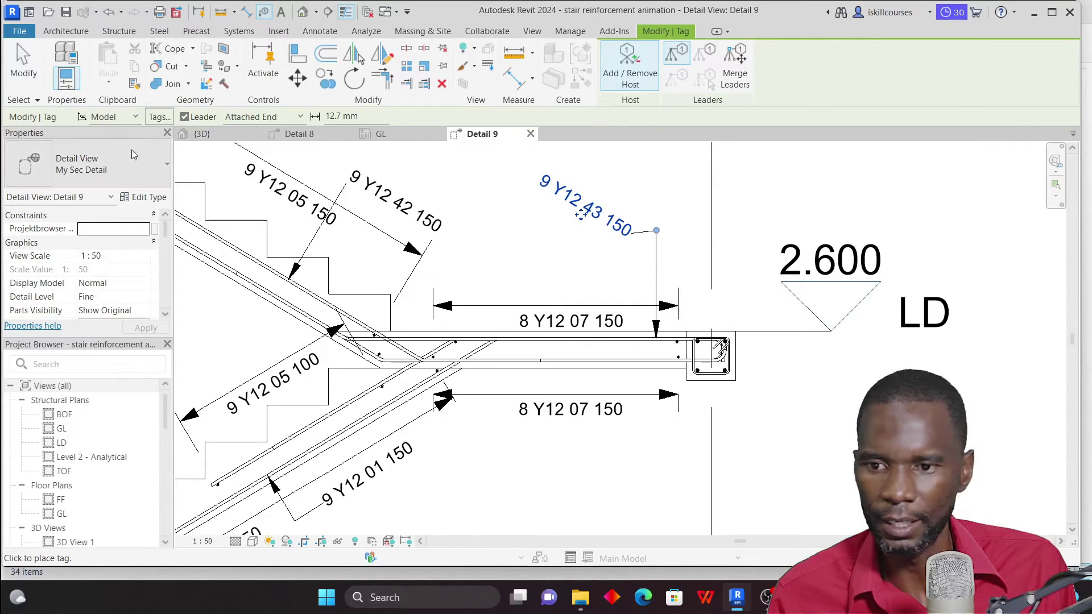
left_click(354, 79)
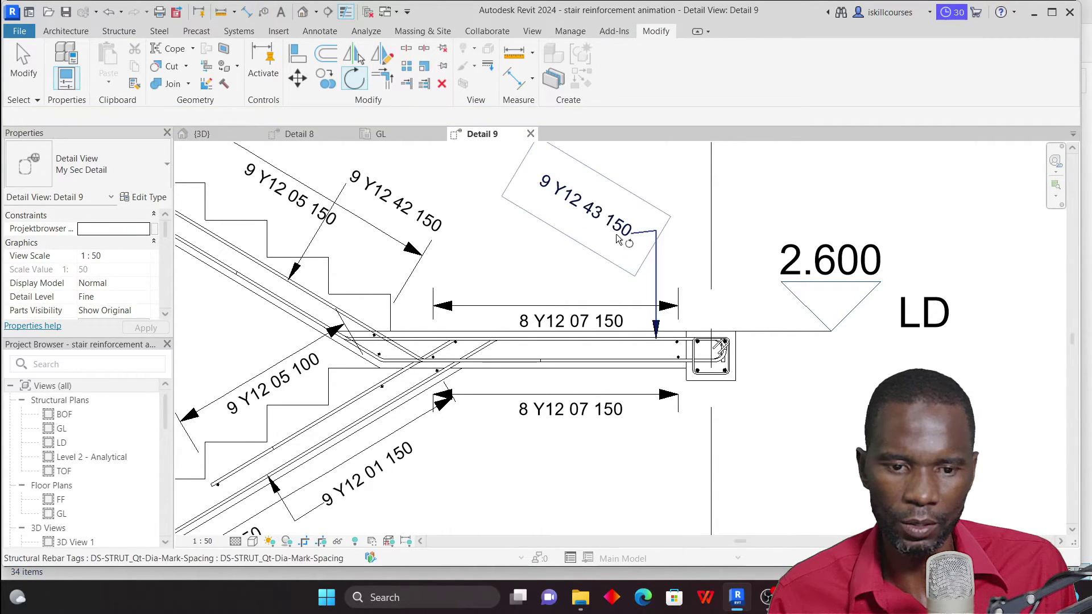
right_click(663, 188)
left_click(674, 200)
right_click(632, 163)
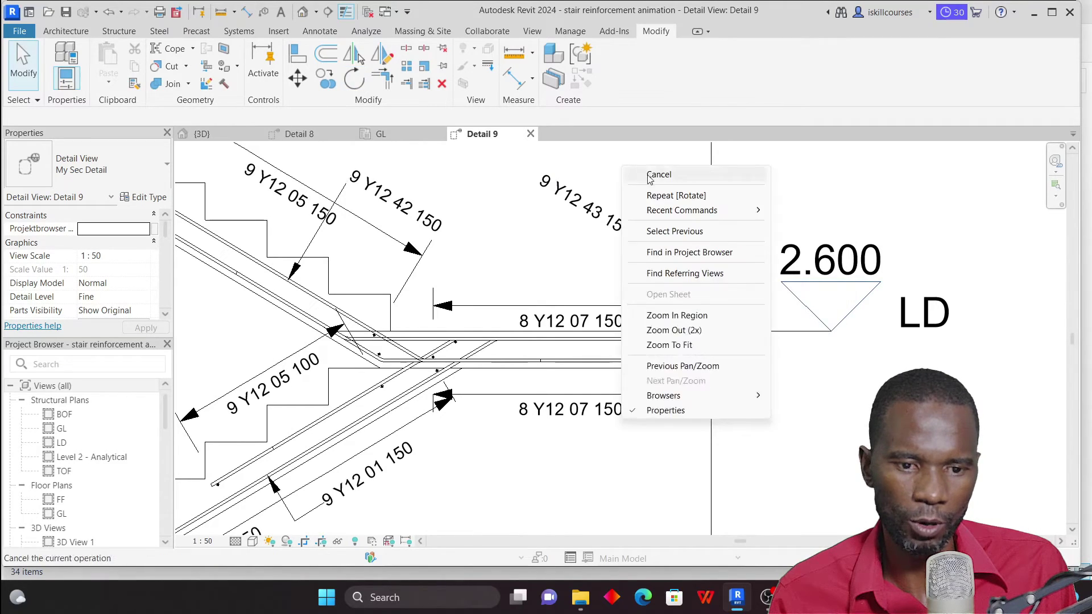
Step: Rotate the landing top bar tag by about 30.85° so its text runs nearly horizontal
left_click(566, 186)
scroll(535, 257, "down", 2)
scroll(571, 238, "up", 2)
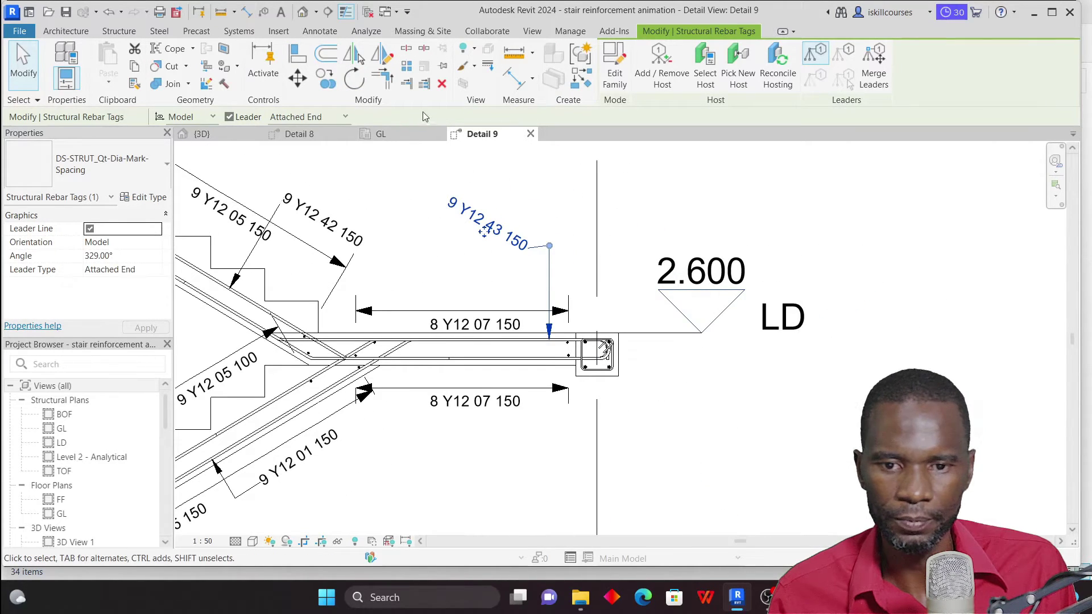
left_click(355, 77)
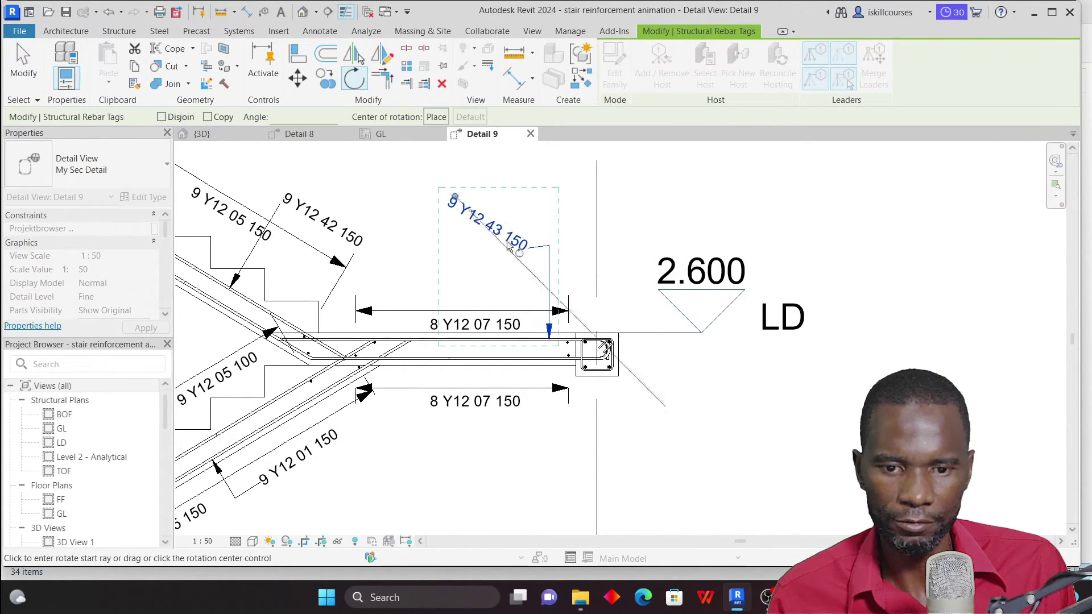
left_click(542, 251)
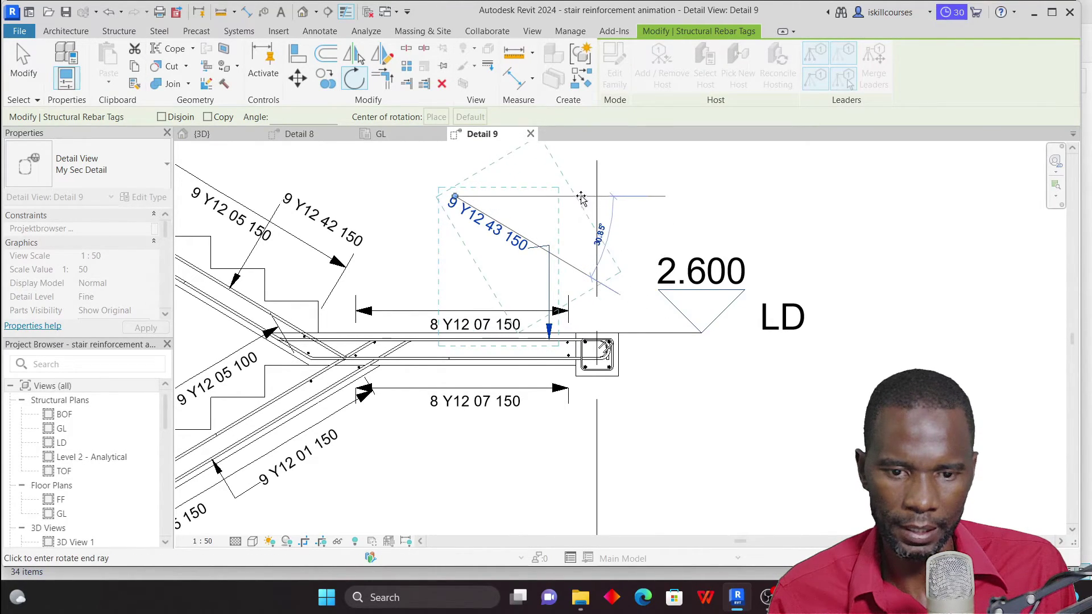
left_click(588, 197)
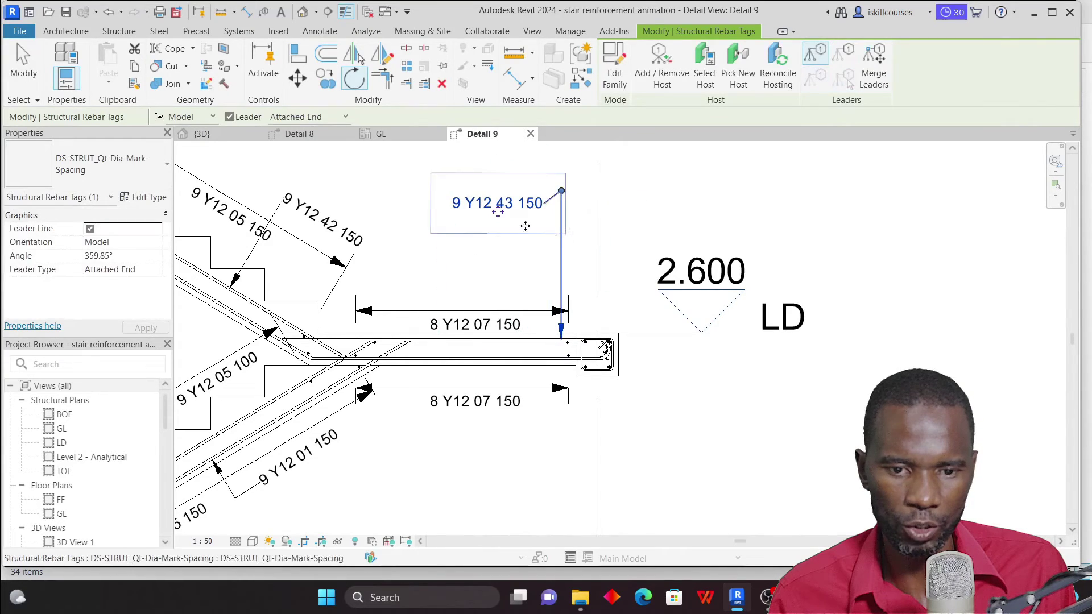
Step: Align the landing top bar tag's leader elbow with its text and move the tag down to just above the landing's upper dimension line
left_click_drag(563, 200, 564, 204)
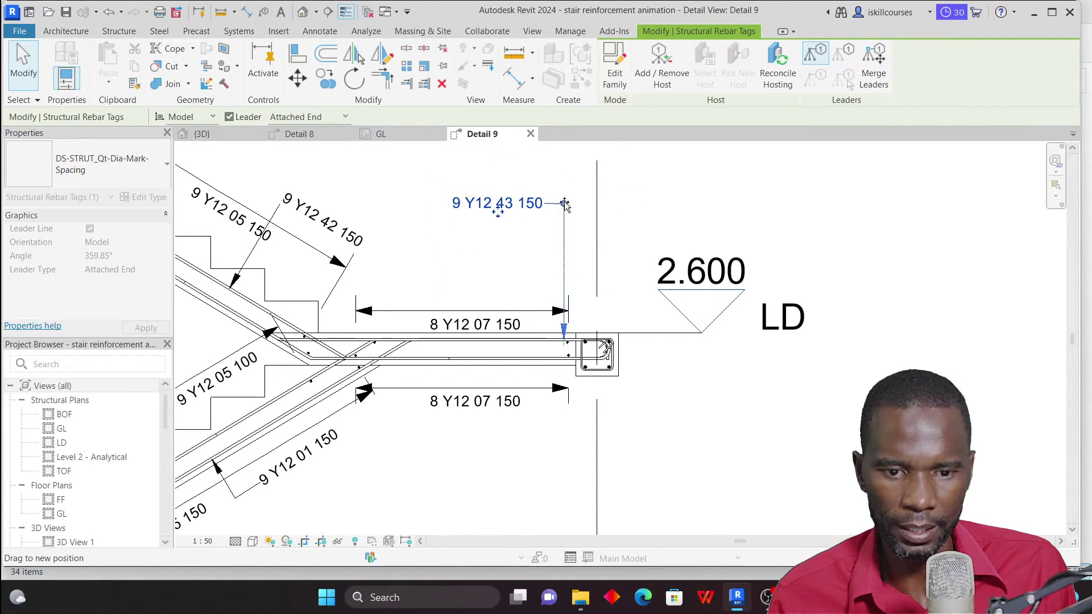
left_click_drag(566, 204, 569, 203)
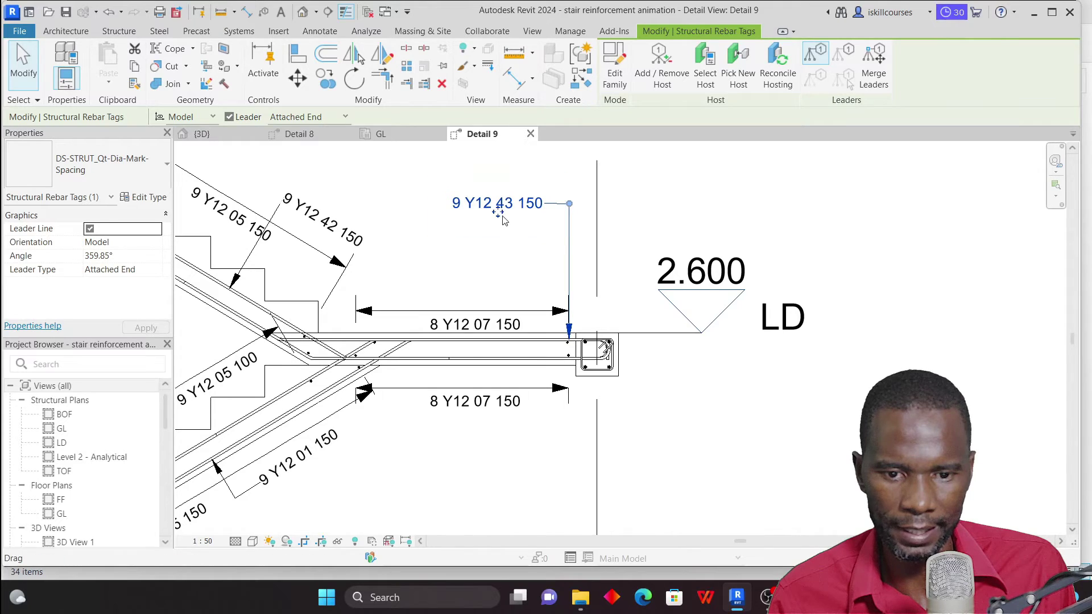
left_click_drag(488, 244, 446, 302)
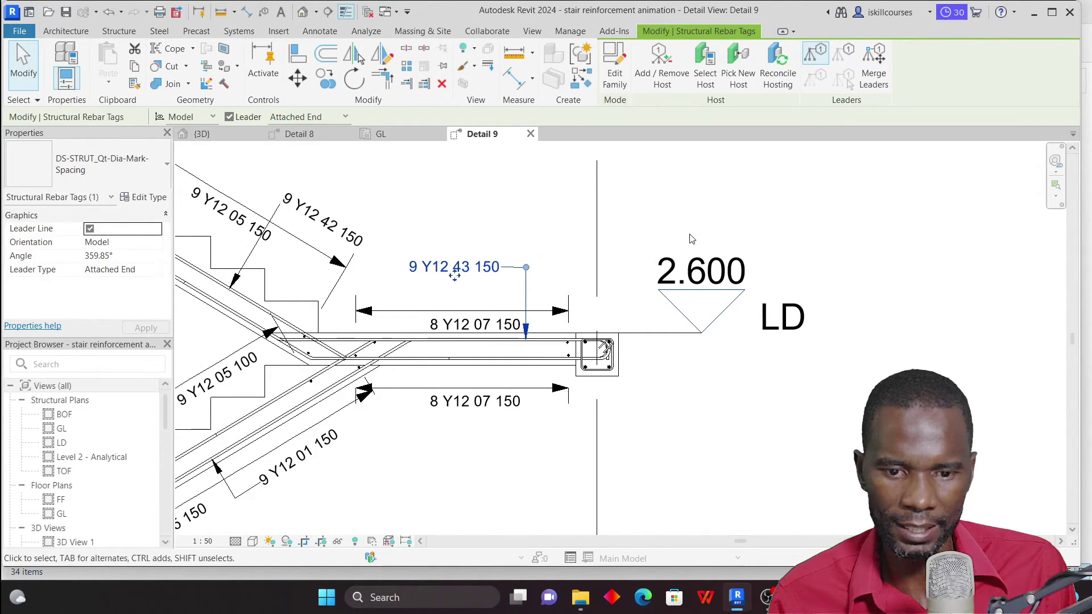
Step: Review the bar tags and multi-rebar annotations across both flights and landings of the stair section
scroll(491, 338, "down", 3)
scroll(571, 255, "down", 2)
scroll(415, 286, "up", 5)
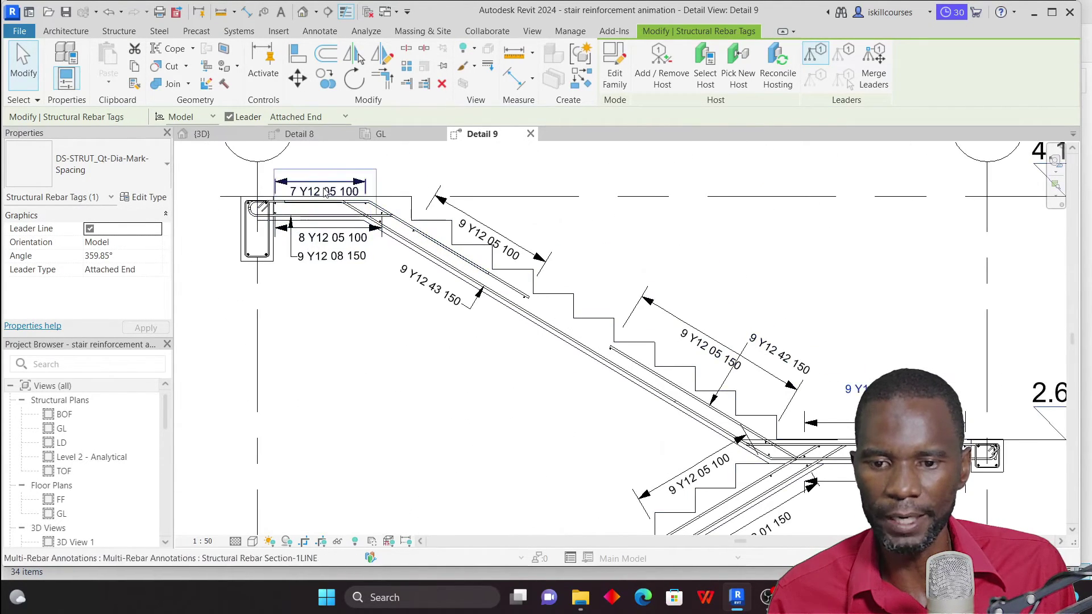
scroll(415, 286, "down", 3)
scroll(568, 256, "up", 4)
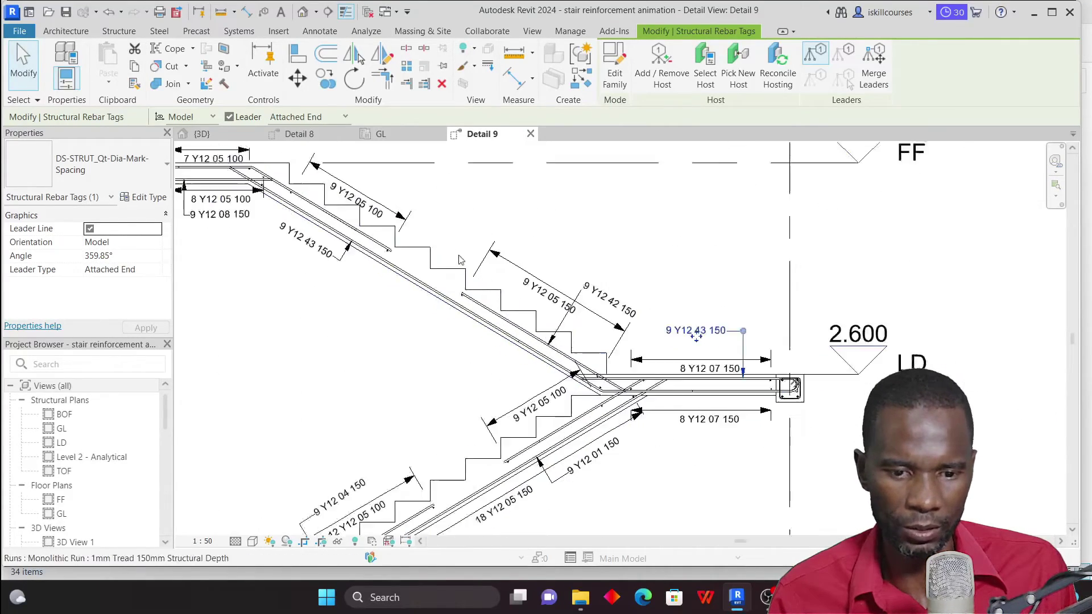
scroll(478, 337, "down", 2)
scroll(483, 339, "up", 4)
scroll(512, 342, "down", 1)
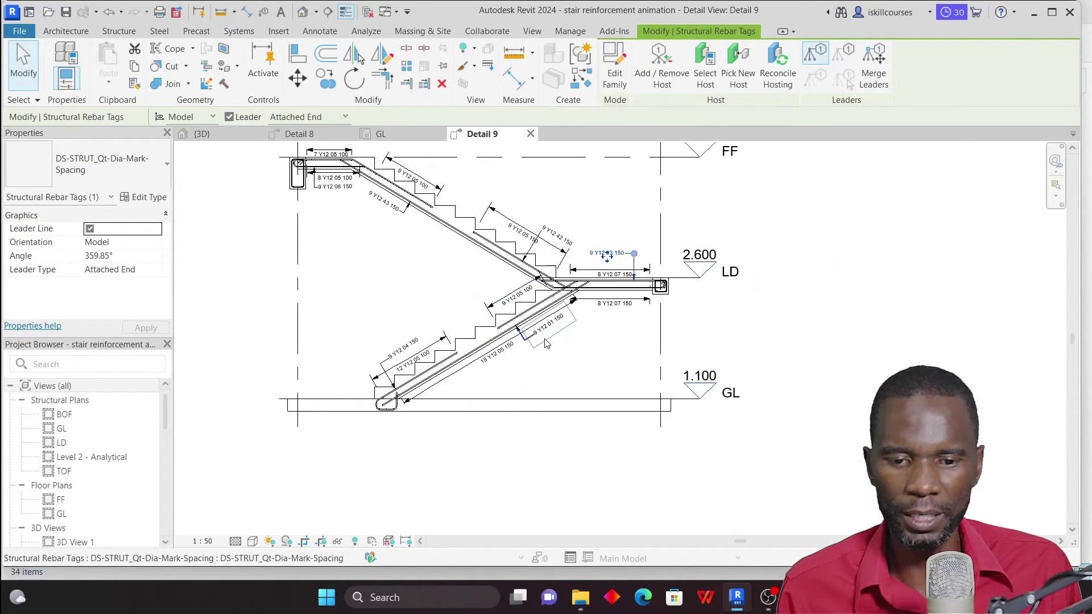
scroll(543, 341, "down", 2)
scroll(548, 324, "up", 5)
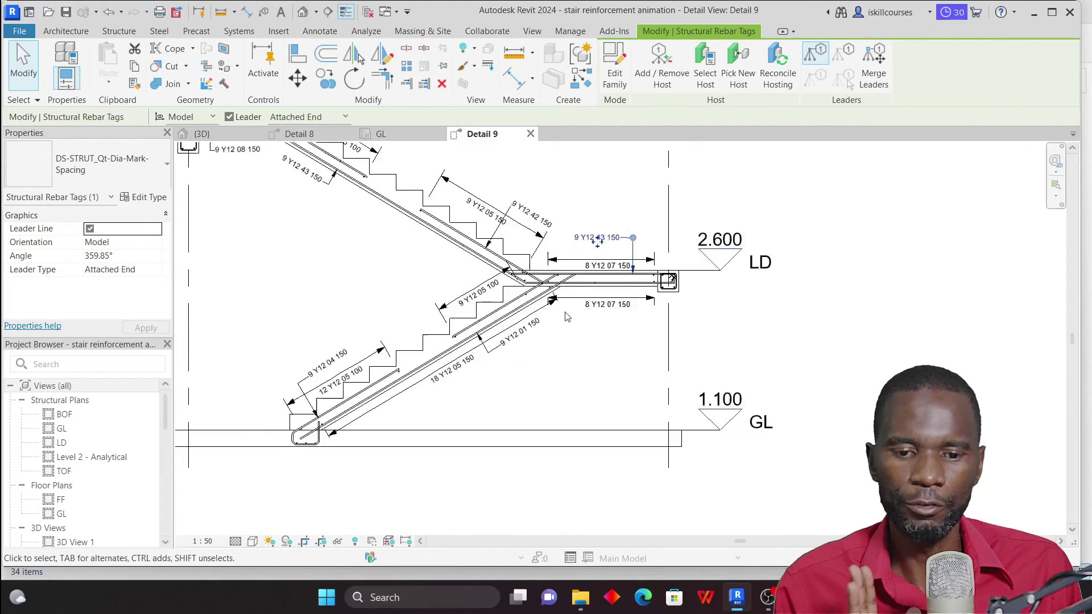
Step: Examine how the lower flight's main bar continues into the intermediate landing
scroll(550, 321, "up", 3)
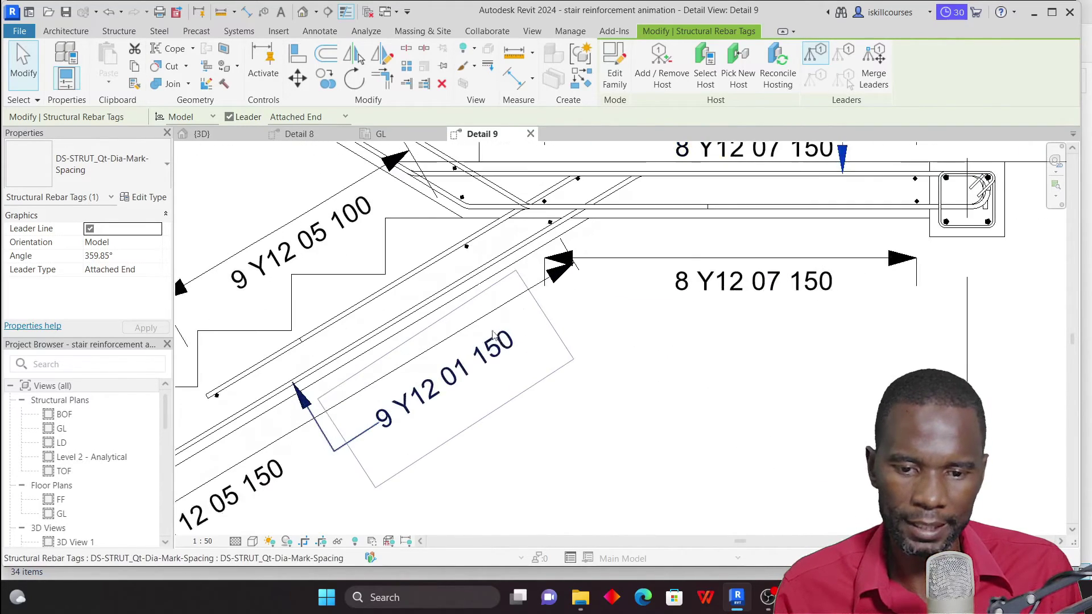
left_click(463, 282)
scroll(617, 223, "down", 3)
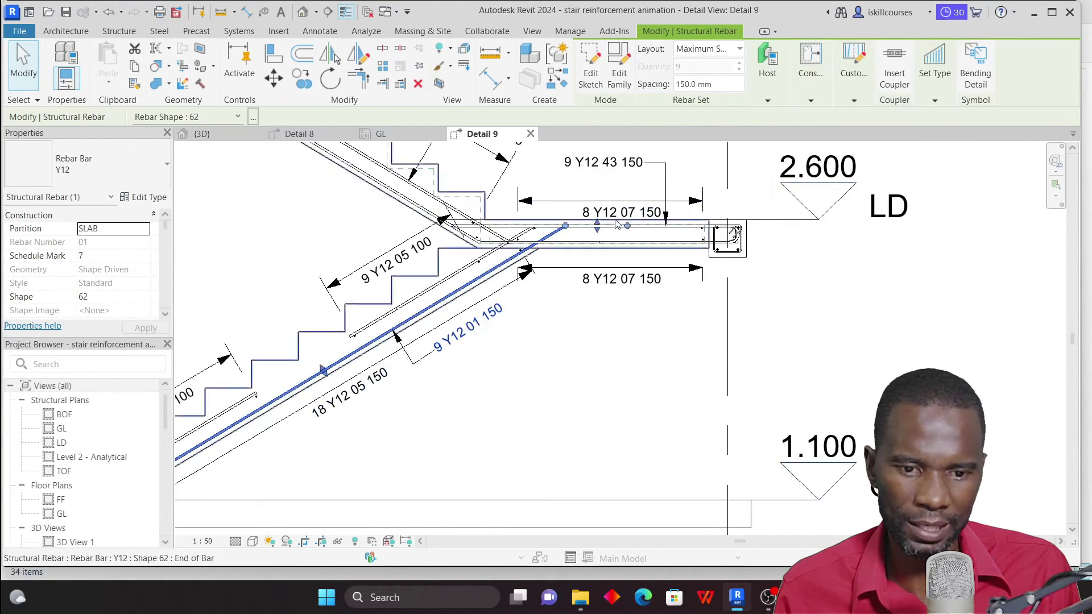
scroll(648, 231, "up", 4)
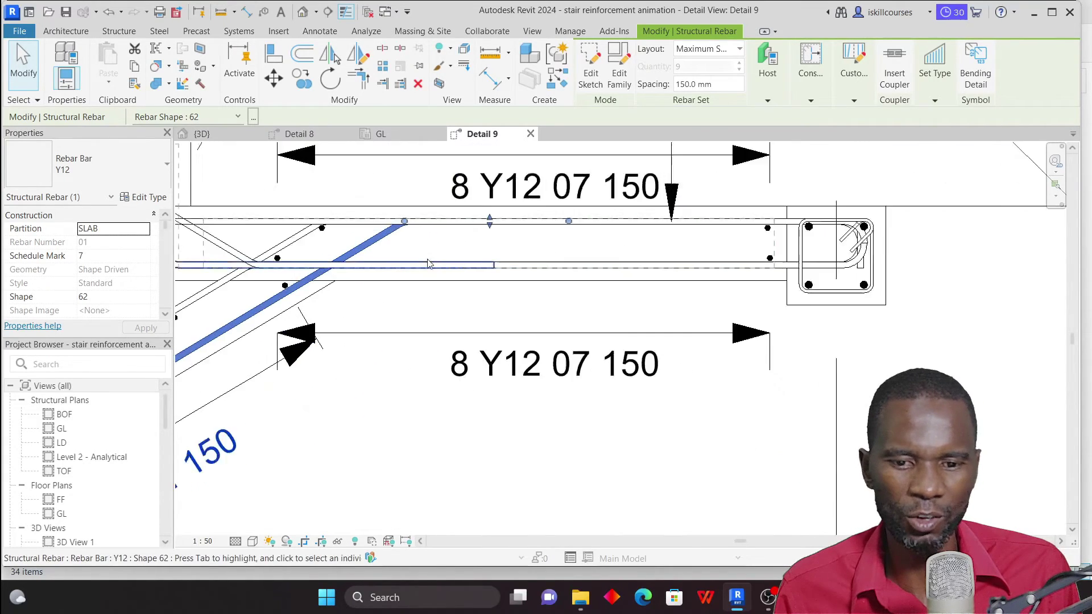
scroll(431, 253, "down", 2)
key("Escape")
scroll(429, 244, "up", 3)
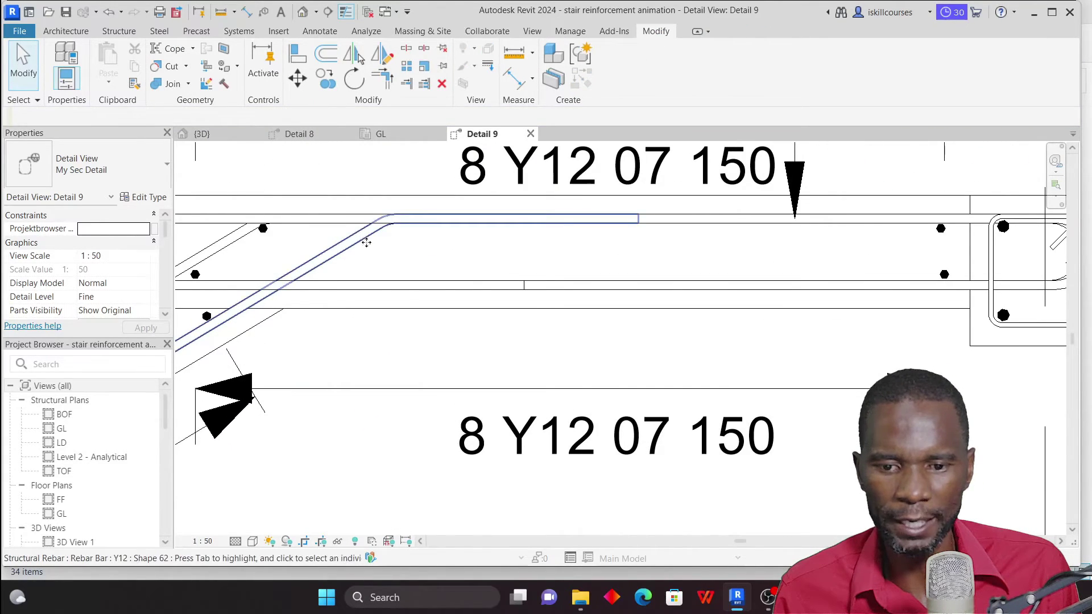
Step: Select the lower flight's main bar and examine where its horizontal leg ends inside the intermediate landing
left_click(366, 243)
scroll(541, 251, "down", 3)
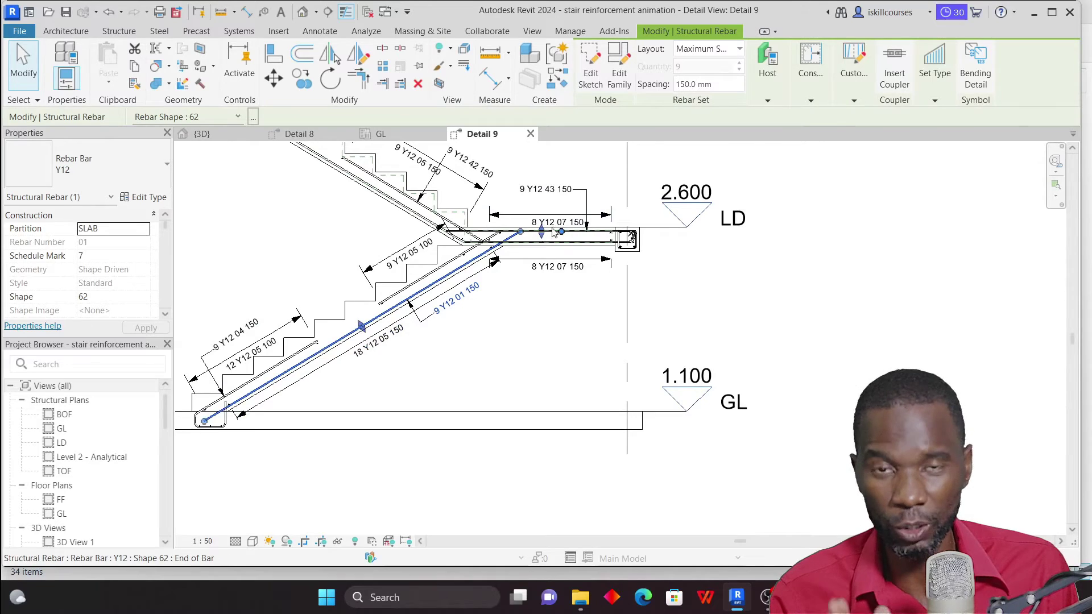
scroll(554, 231, "down", 1)
scroll(554, 230, "up", 7)
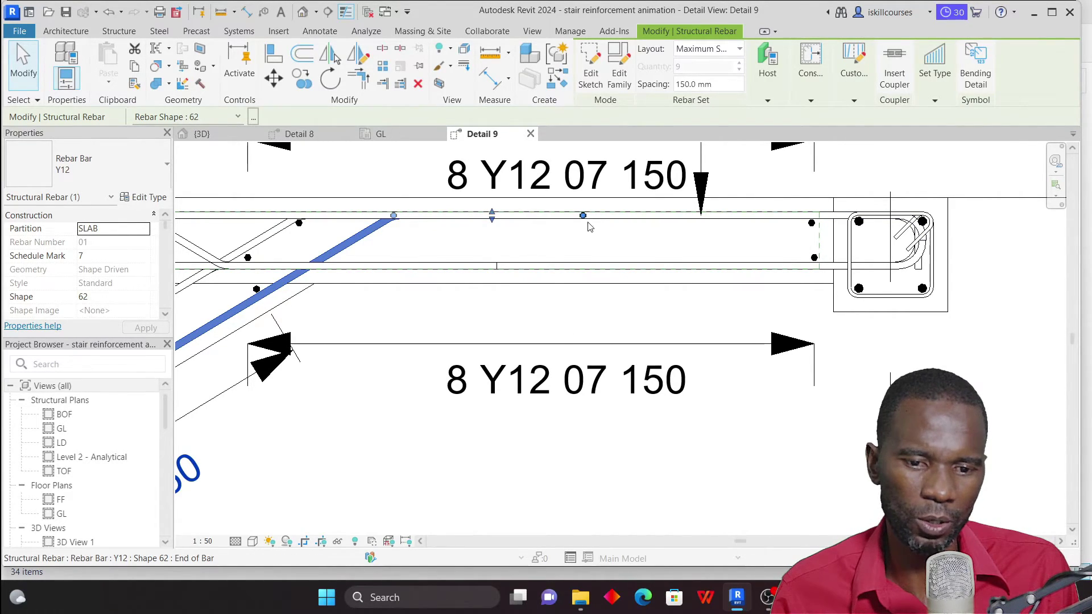
scroll(586, 234, "down", 2)
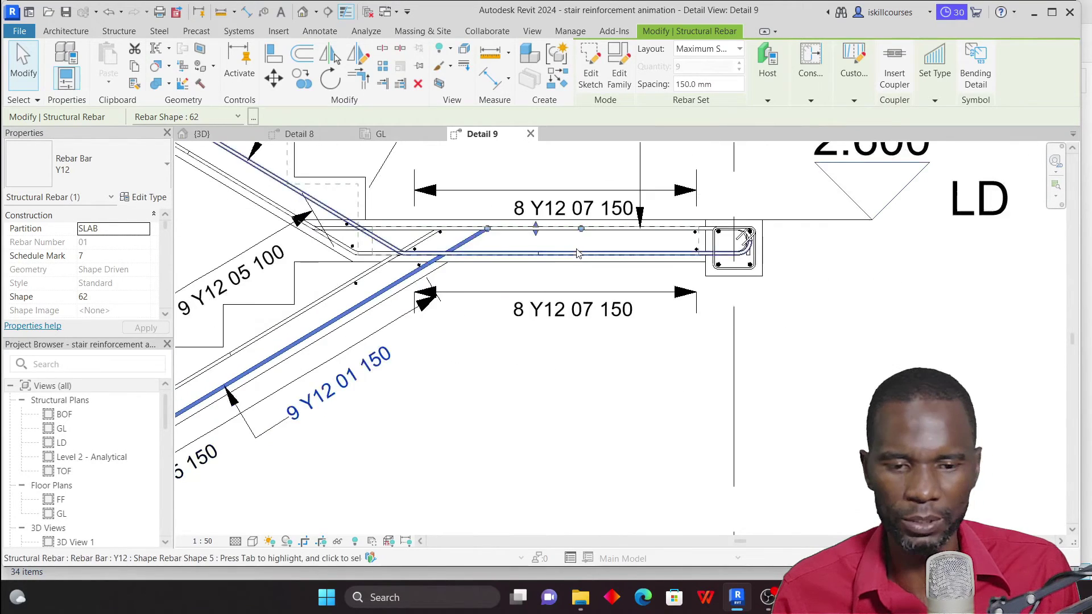
scroll(577, 253, "down", 1)
scroll(580, 245, "up", 4)
scroll(586, 239, "down", 3)
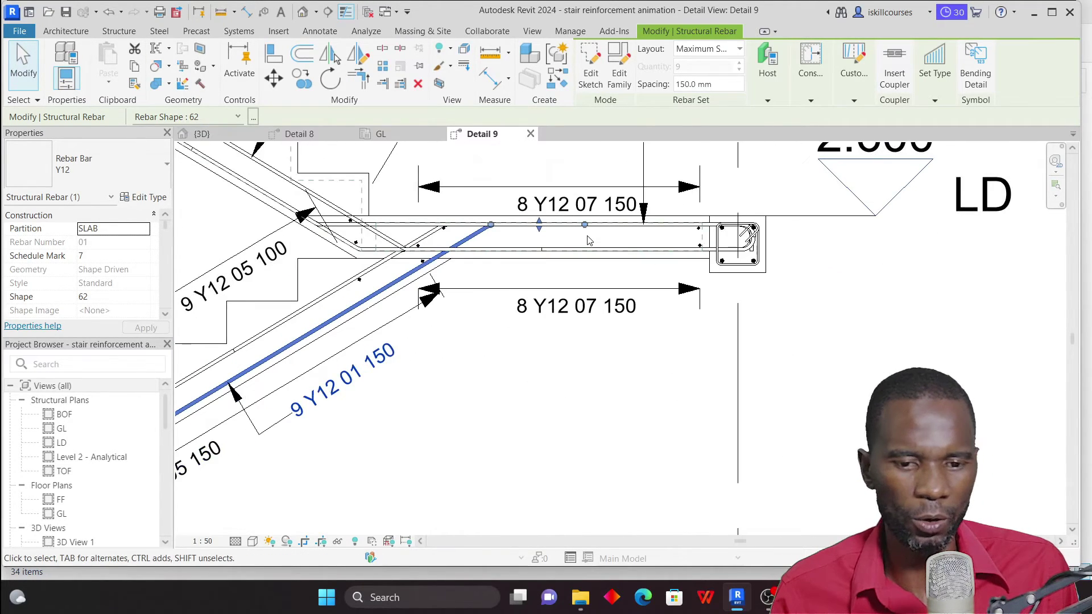
scroll(588, 242, "down", 2)
scroll(586, 234, "up", 3)
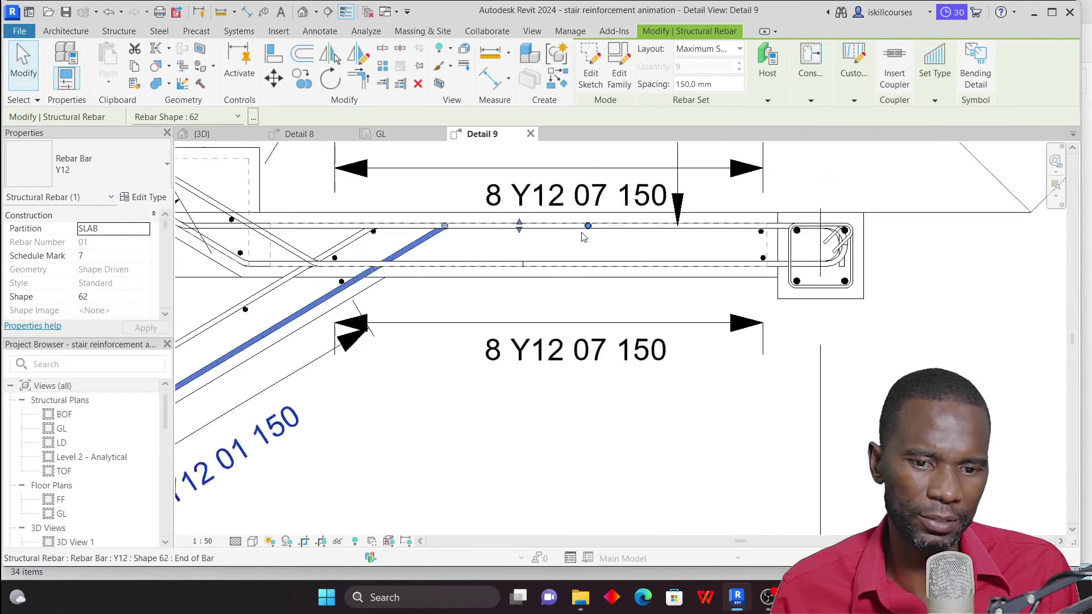
scroll(587, 236, "down", 1)
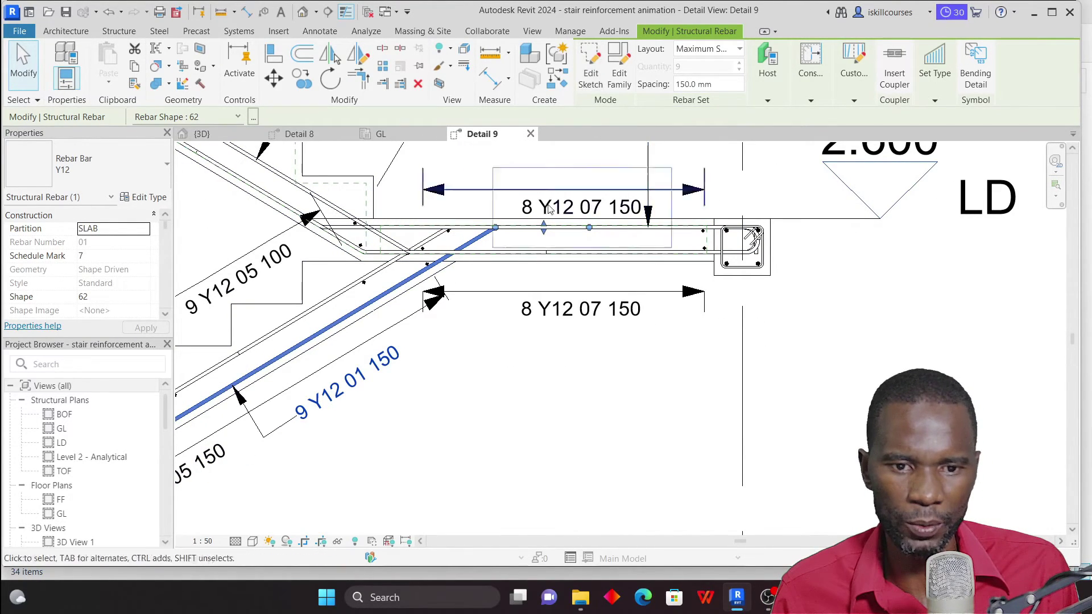
scroll(549, 209, "down", 3)
scroll(546, 254, "up", 5)
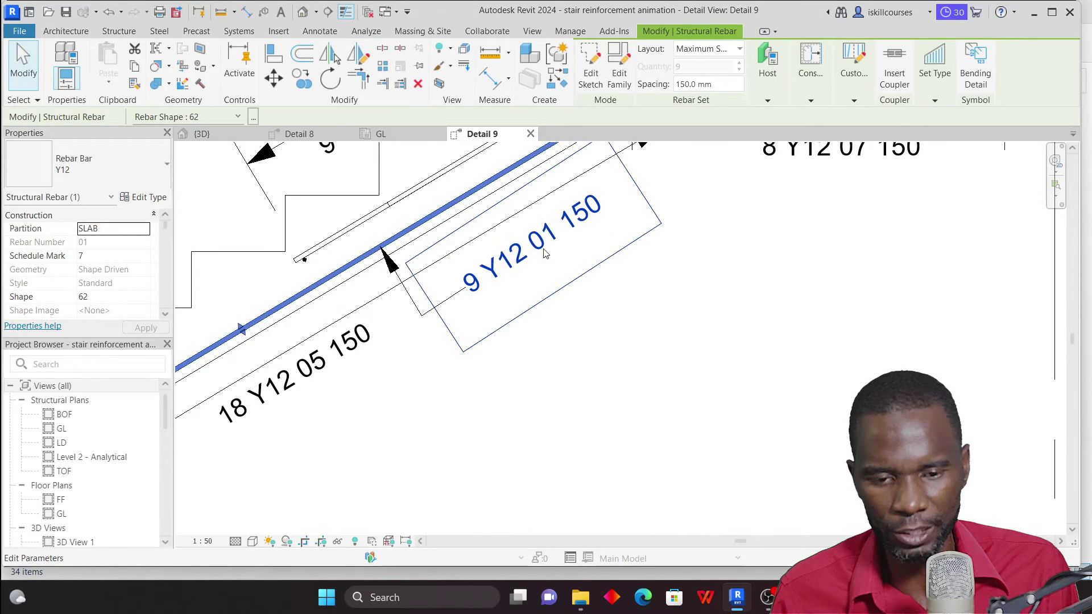
scroll(549, 242, "down", 3)
Step: Try extending the lower flight main bar's sketch with a short downward-sloping line at its landing end, and finish the sketch
scroll(545, 251, "up", 4)
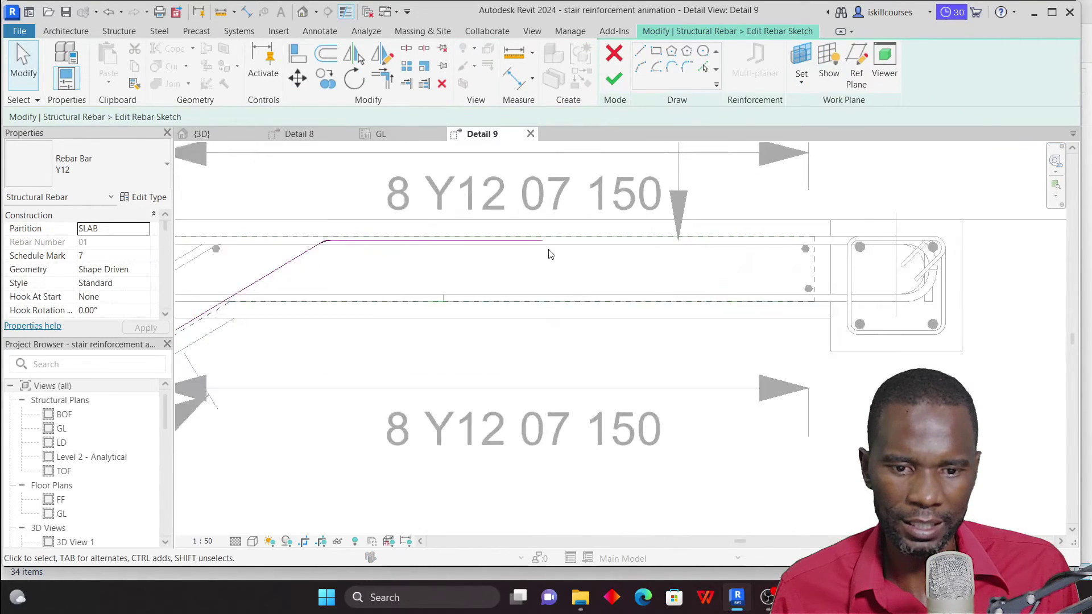
scroll(546, 244, "up", 3)
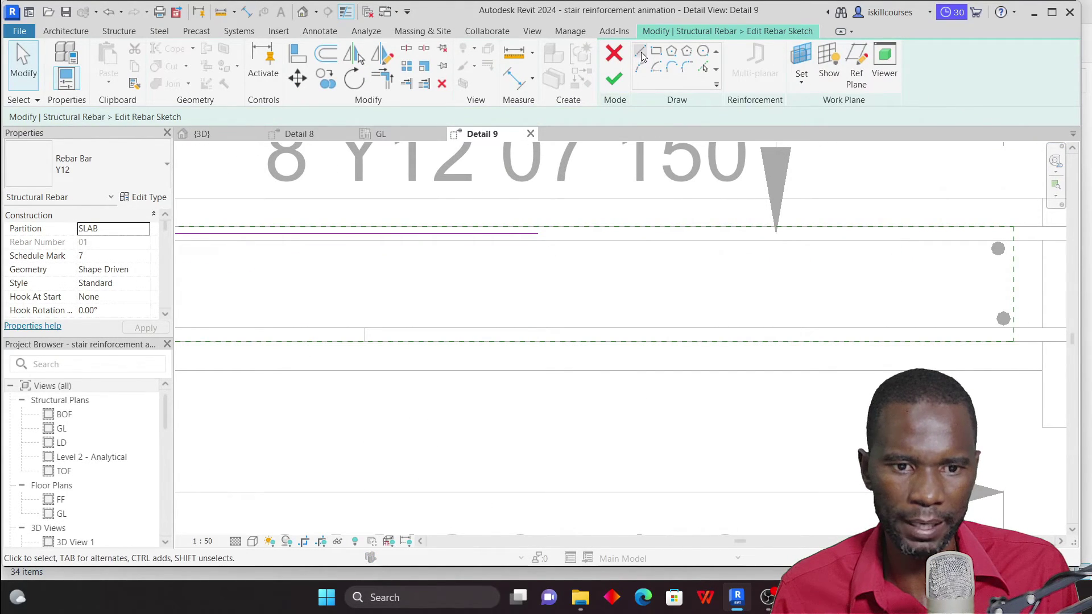
left_click(640, 52)
left_click(538, 233)
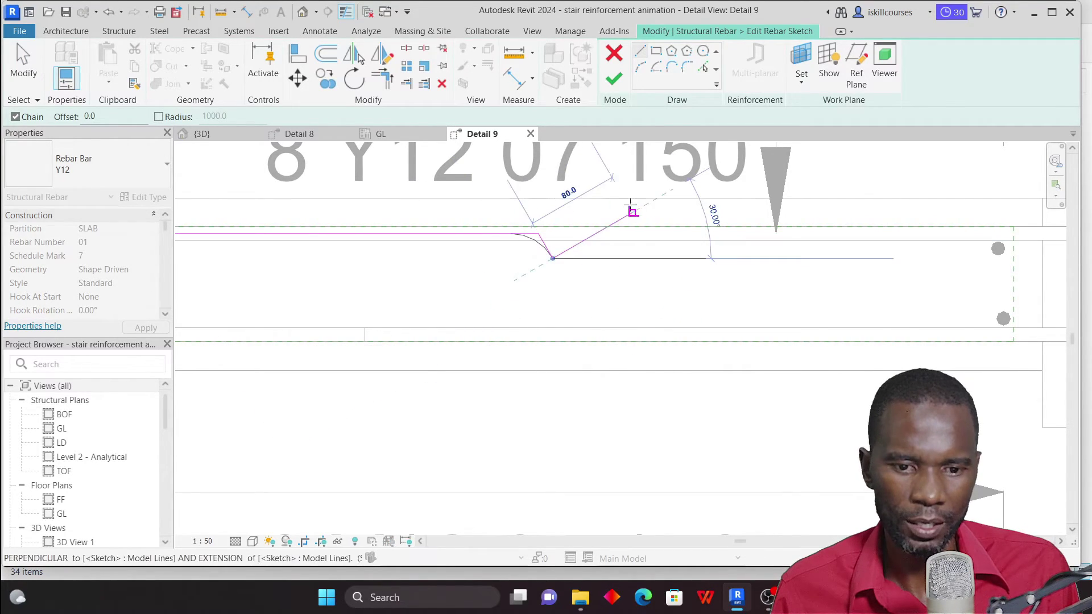
right_click(603, 183)
left_click(619, 192)
key("Escape")
scroll(540, 292, "down", 3)
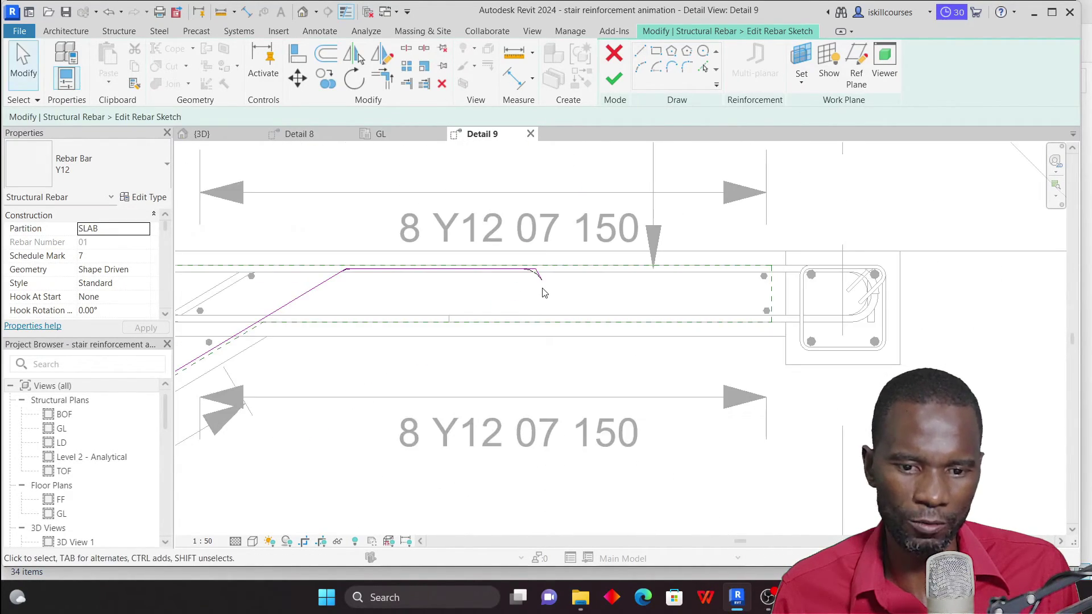
scroll(550, 273, "up", 1)
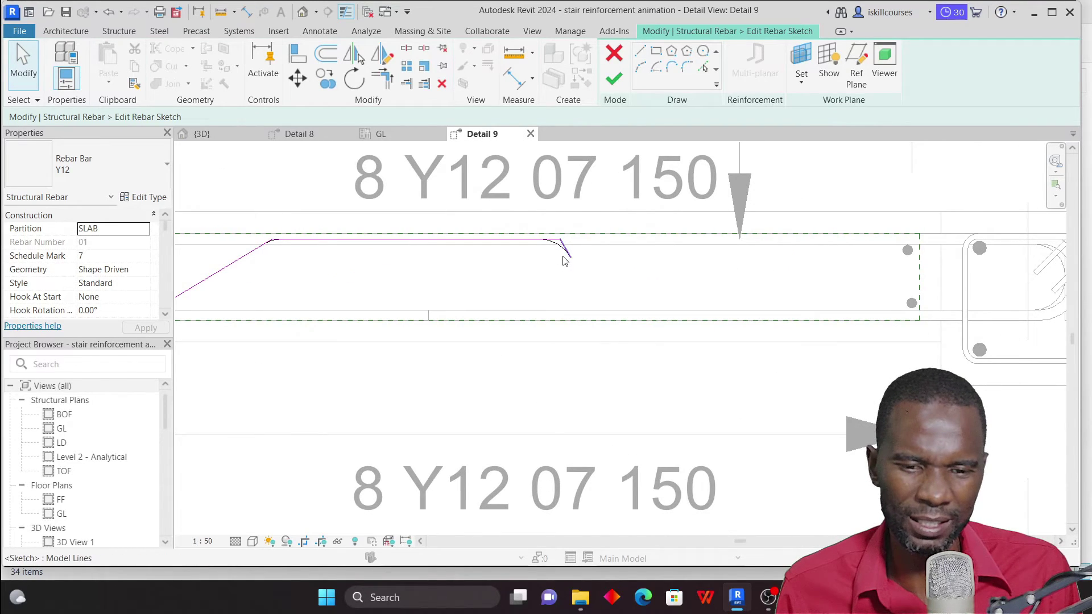
scroll(565, 260, "down", 4)
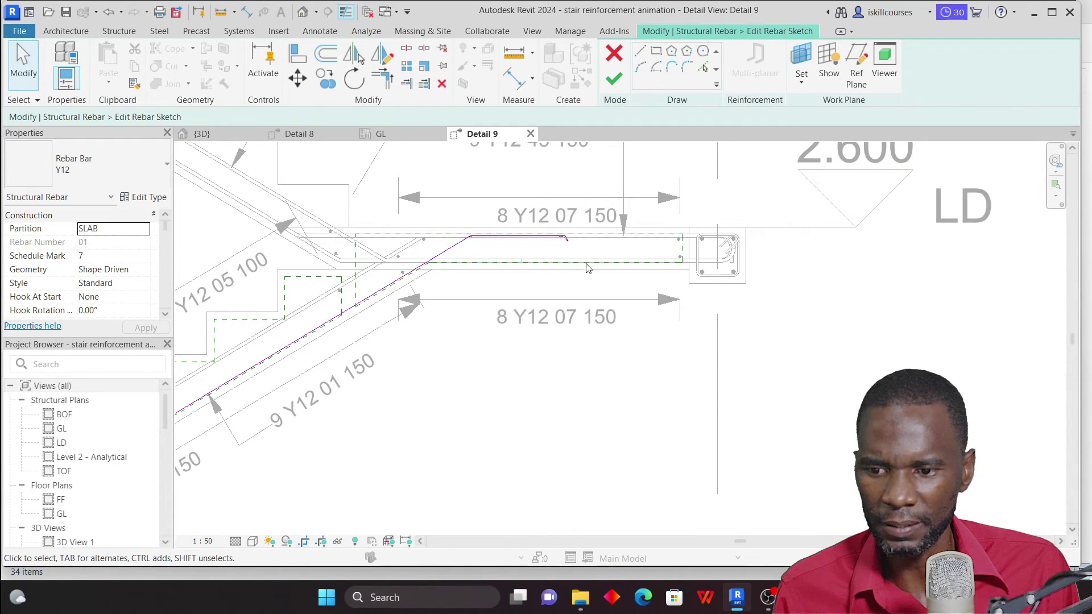
scroll(581, 241, "down", 2)
scroll(460, 339, "down", 2)
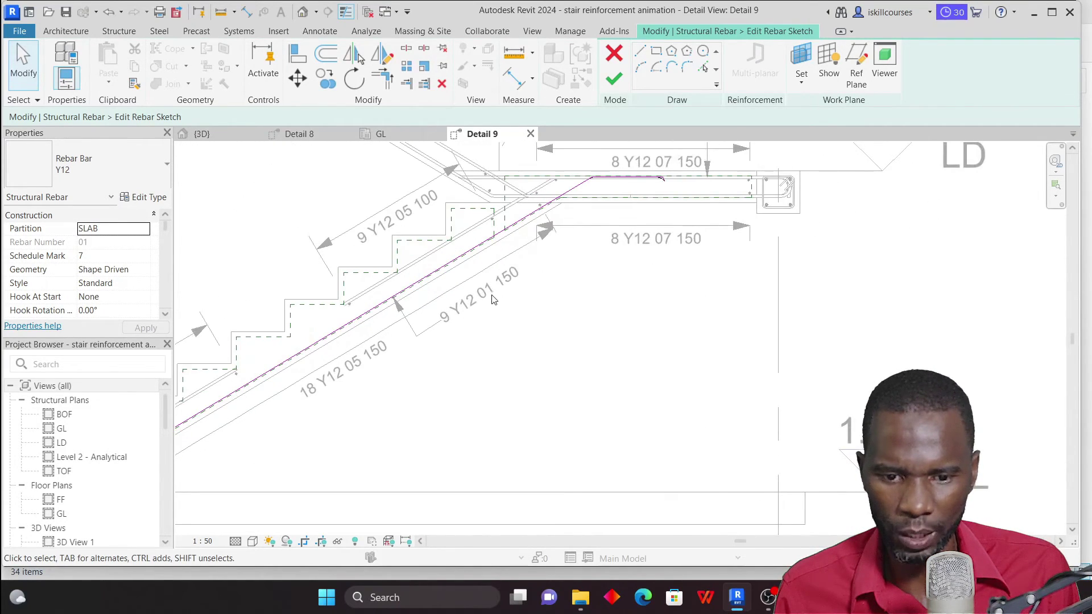
left_click(616, 81)
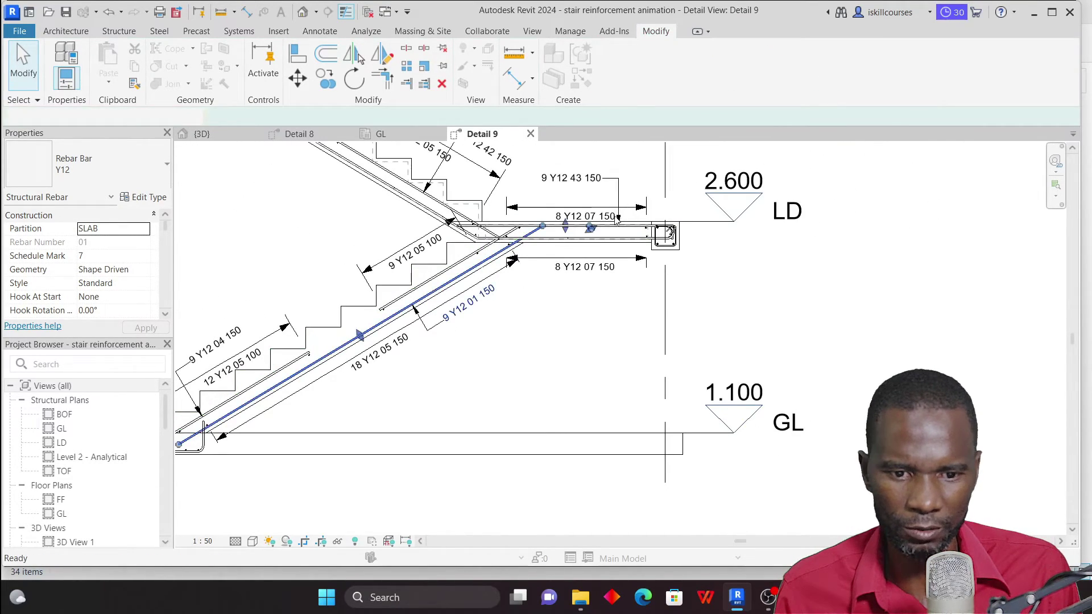
Step: Inspect the new end bend of the lower flight's main bar within the landing
left_click(536, 324)
scroll(549, 267, "up", 2)
scroll(479, 324, "up", 2)
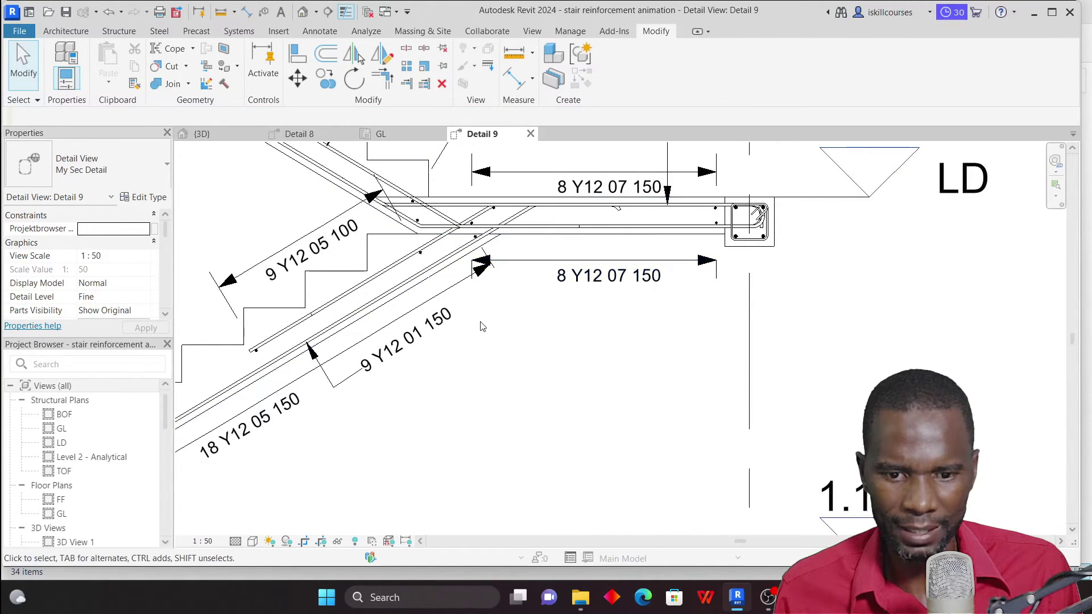
scroll(475, 324, "down", 3)
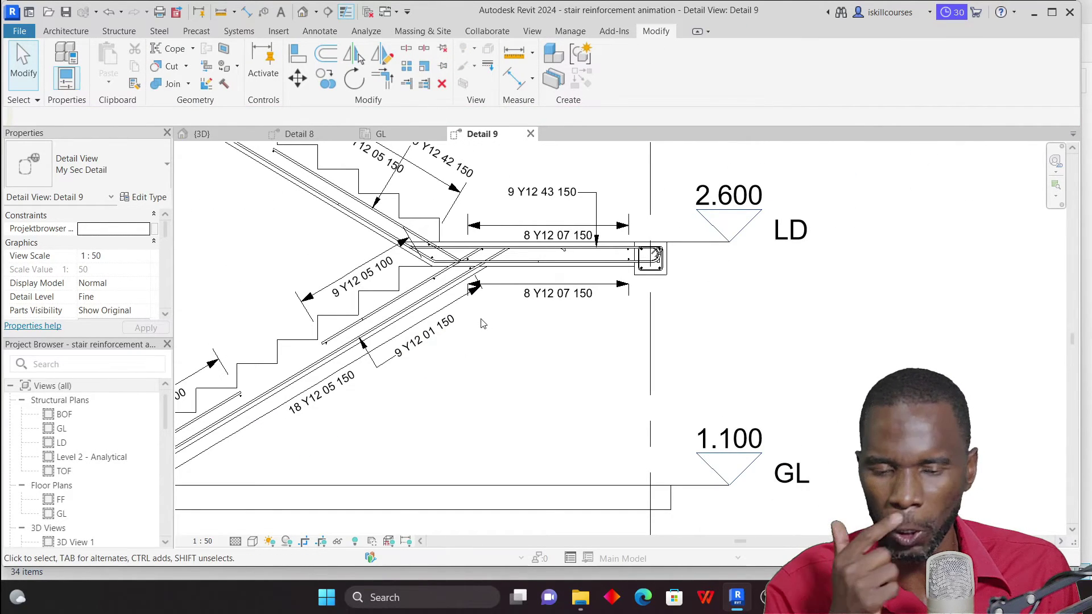
scroll(555, 267, "up", 4)
scroll(561, 256, "down", 4)
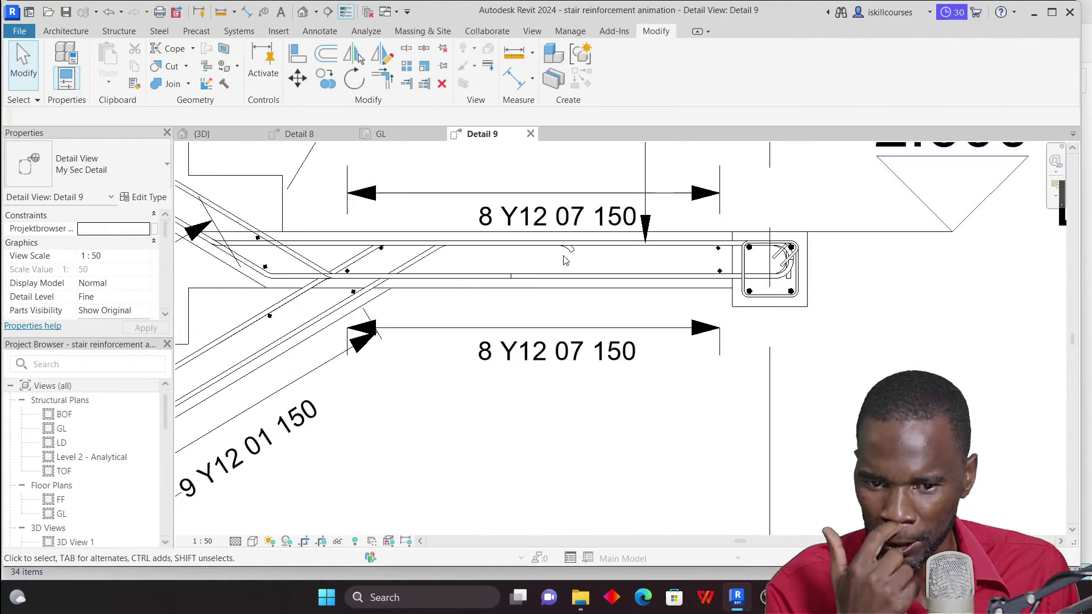
left_click(449, 275)
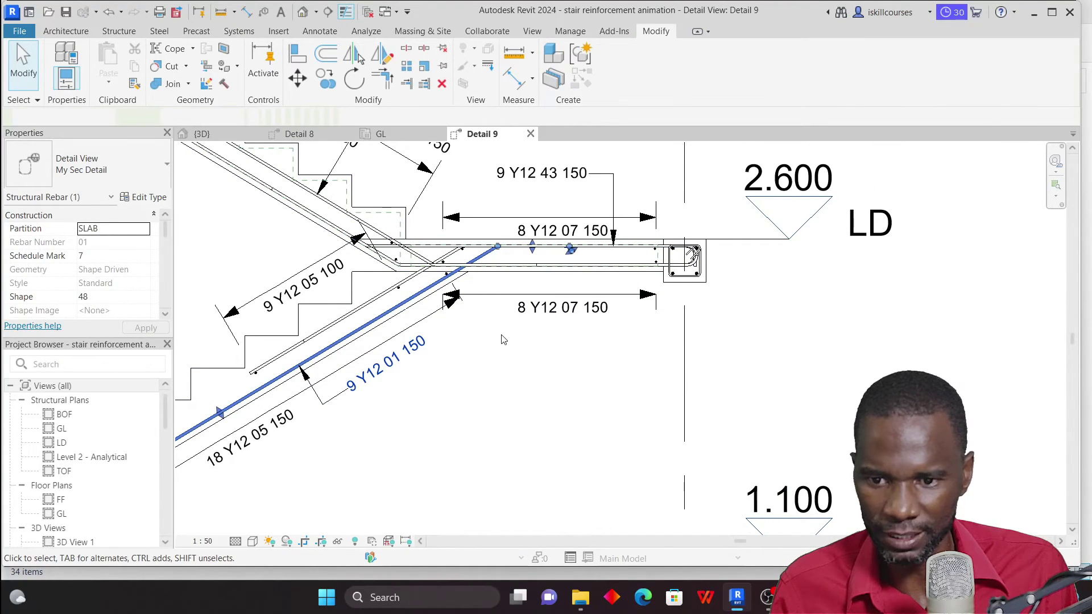
left_click(516, 360)
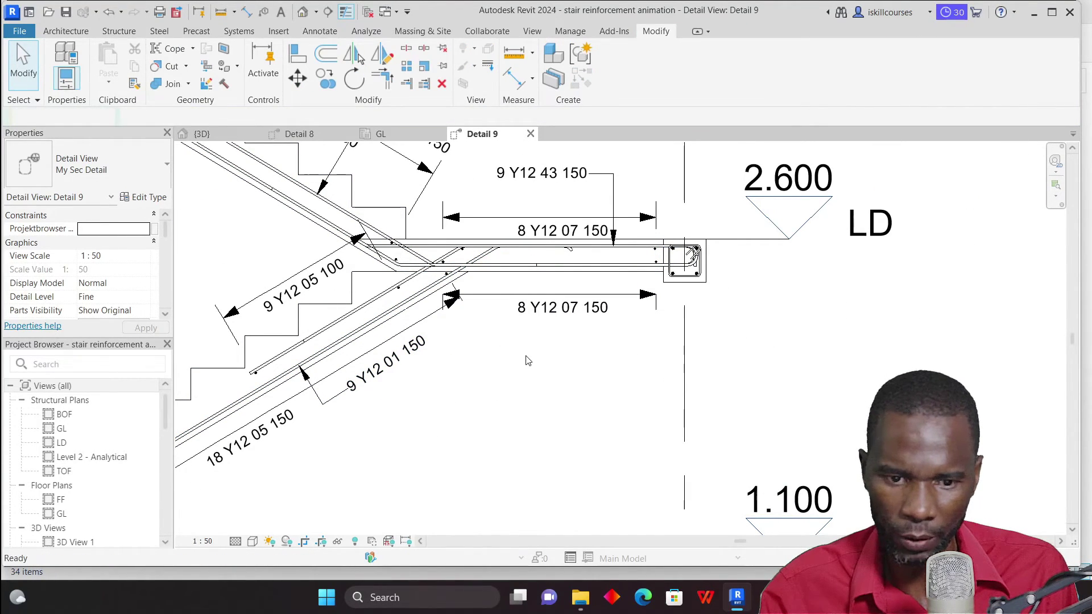
Step: Undo the end bend on the lower flight's main bar, finish its sketch and view the bar's shape in the Rebar Shape Browser
double_click(526, 355)
scroll(524, 353, "up", 5)
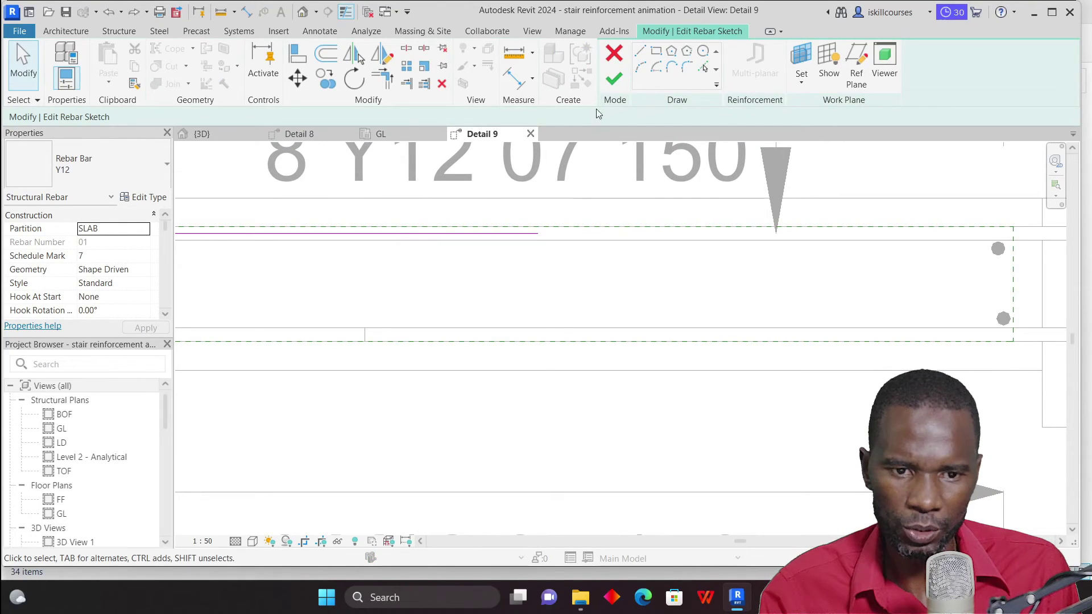
left_click(615, 80)
scroll(563, 253, "down", 3)
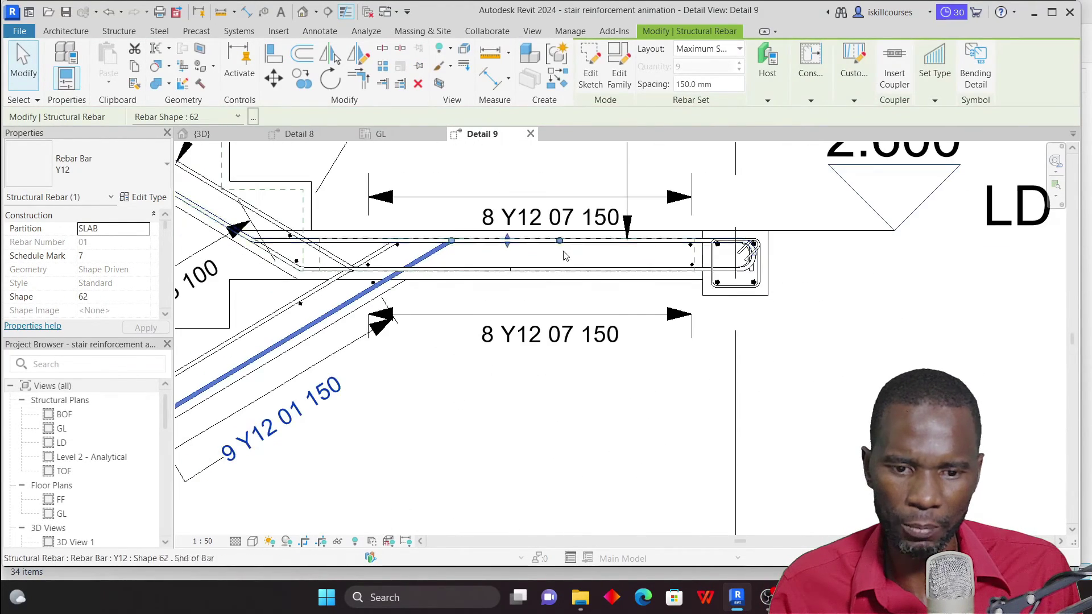
left_click(253, 118)
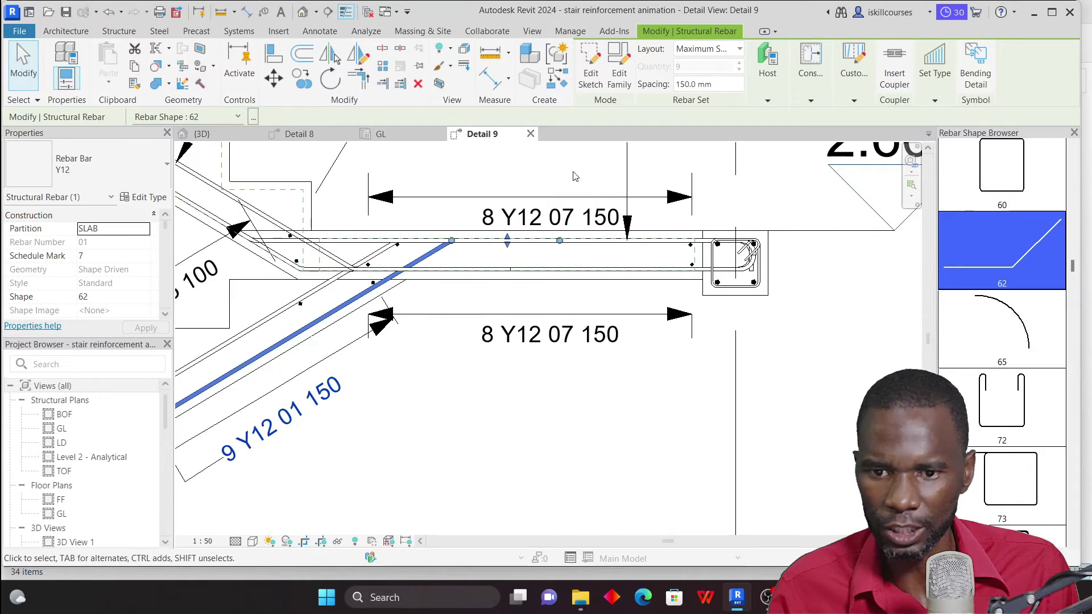
left_click(585, 415)
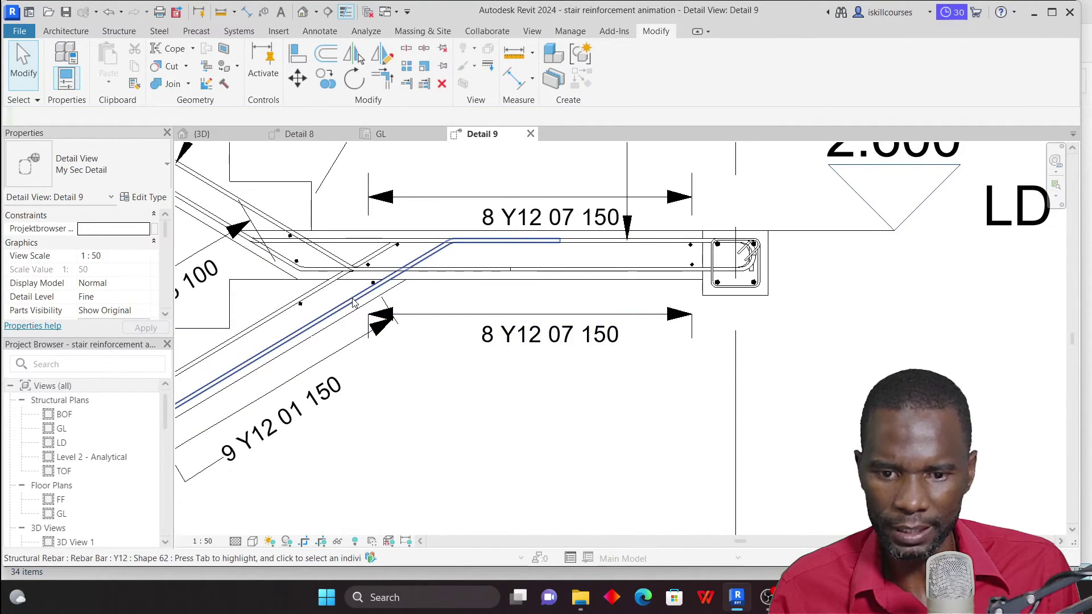
Step: Edit the lower flight main bar's sketch, adding a line about 25 mm long sloping down at 45° from its landing end
left_click(387, 279)
left_click(591, 78)
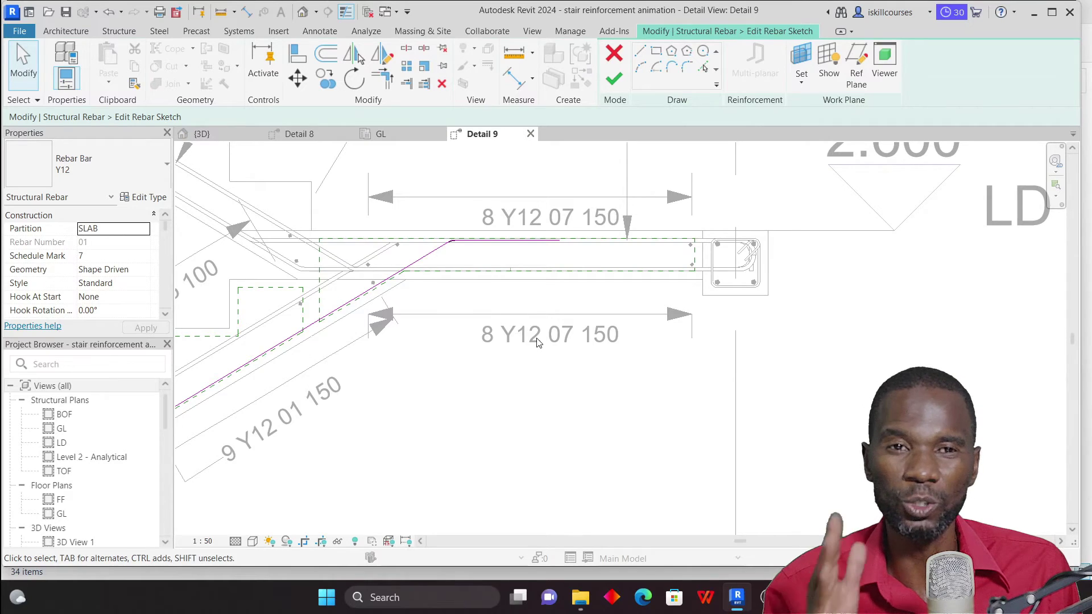
scroll(546, 233, "up", 4)
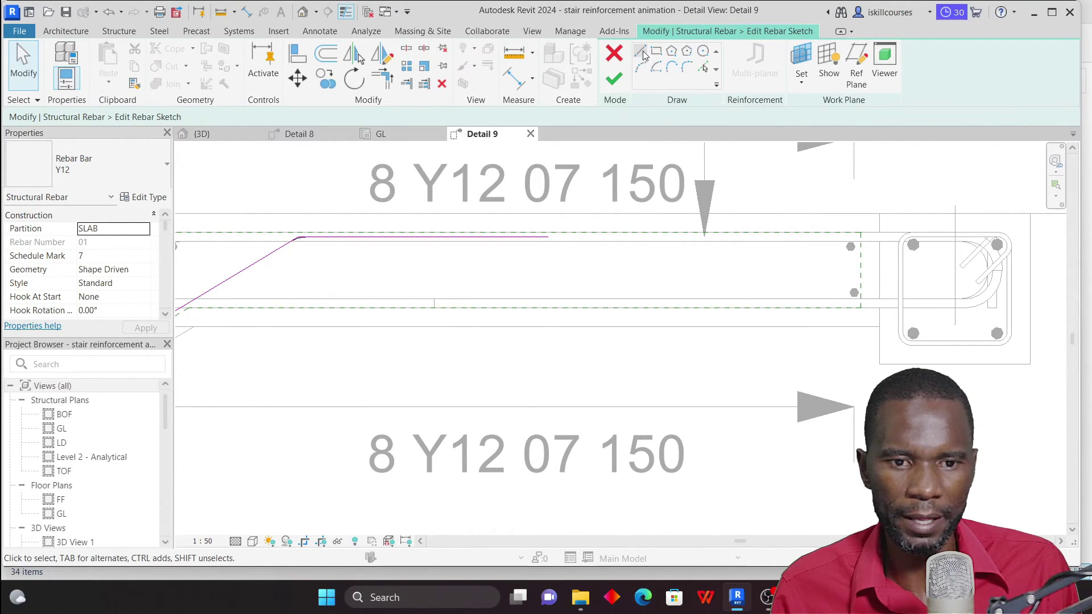
left_click(643, 54)
left_click(548, 237)
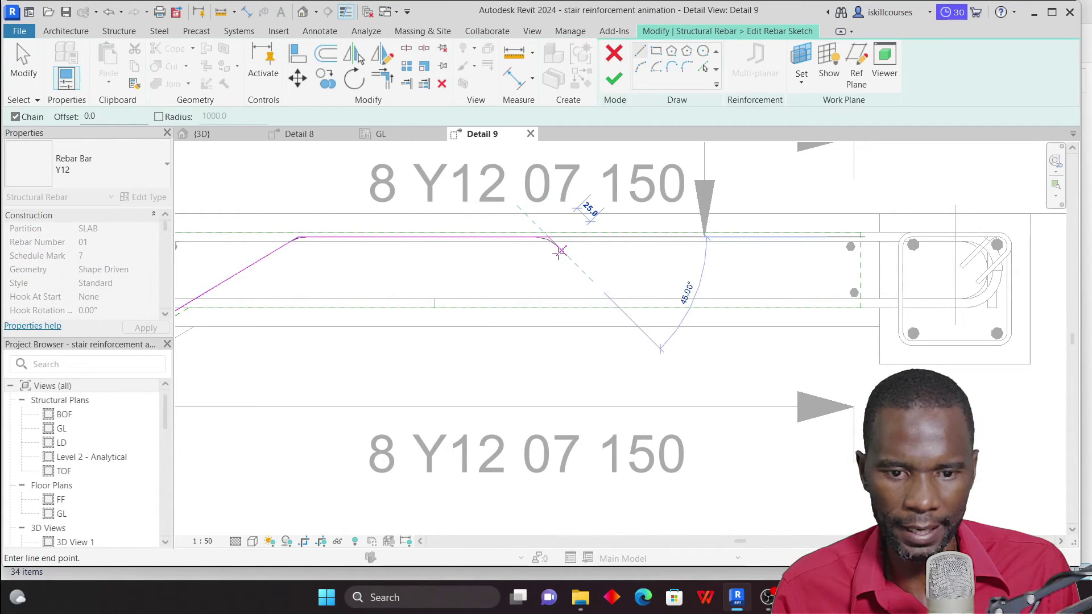
right_click(594, 240)
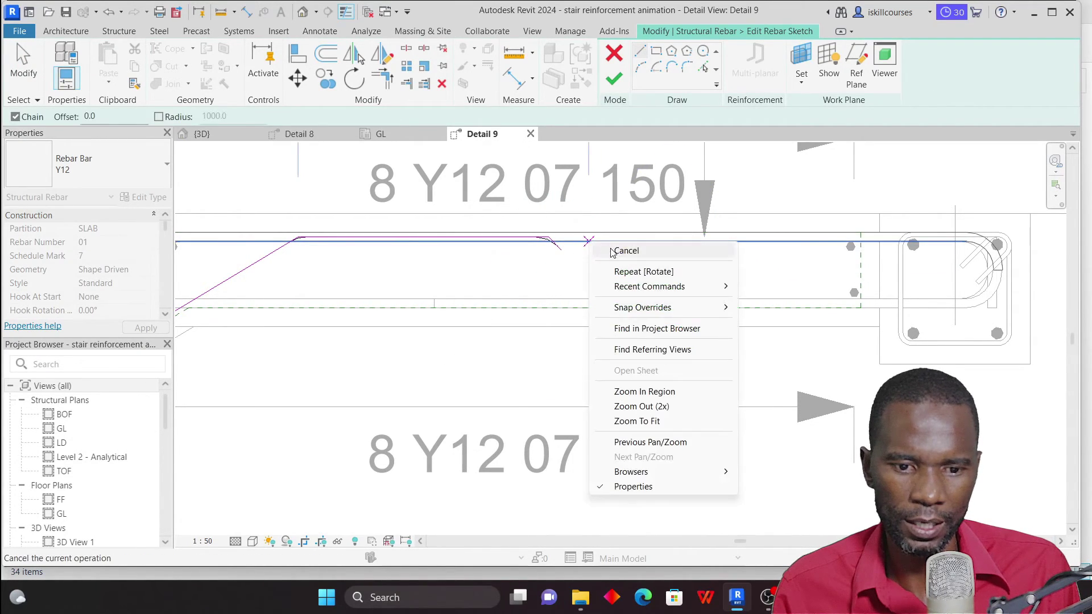
left_click(614, 249)
left_click(618, 82)
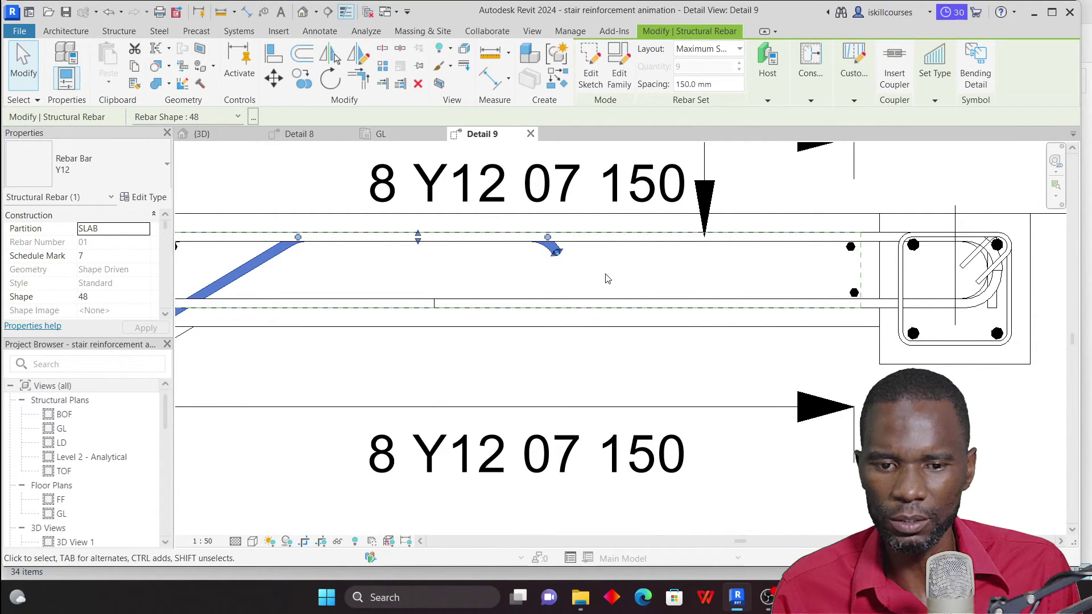
Step: Check the bent main bar's shape in the Rebar Shape Browser and compare it with the bar's end in the landing
scroll(608, 279, "down", 4)
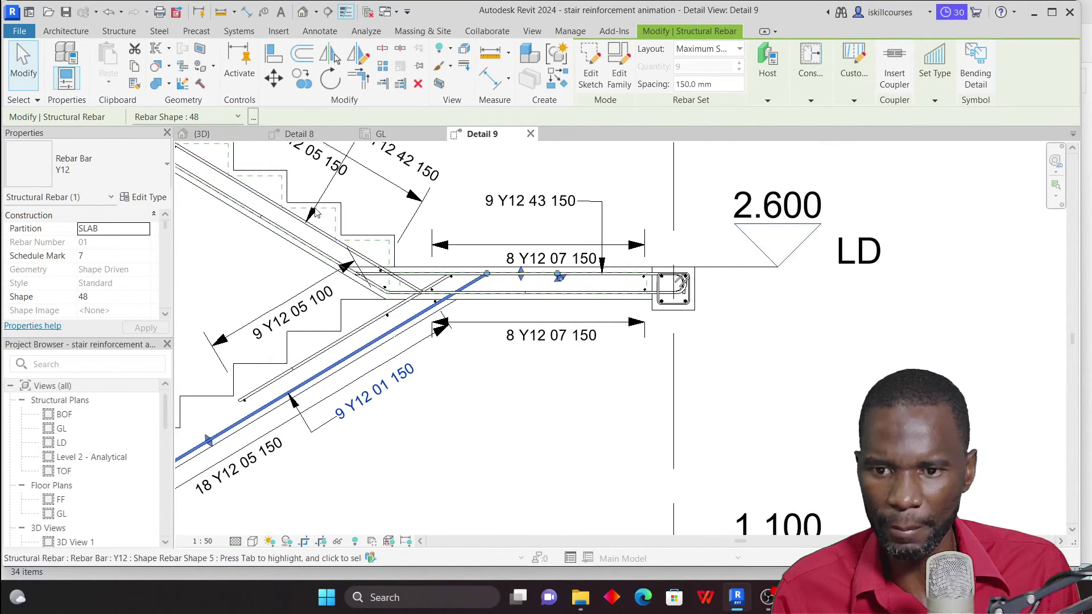
left_click(253, 116)
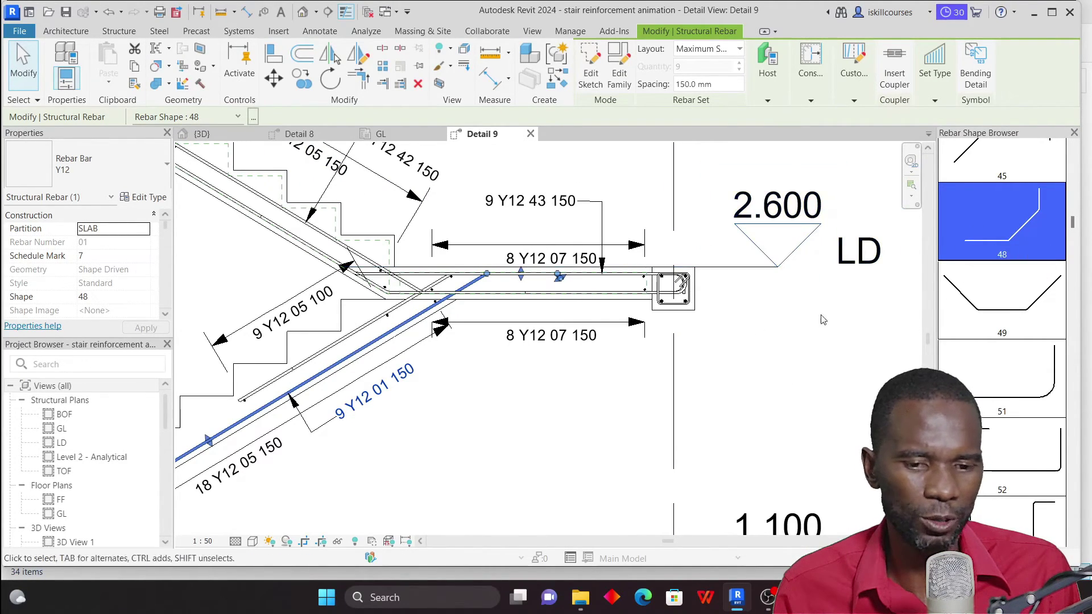
scroll(548, 289, "up", 2)
scroll(548, 289, "up", 2)
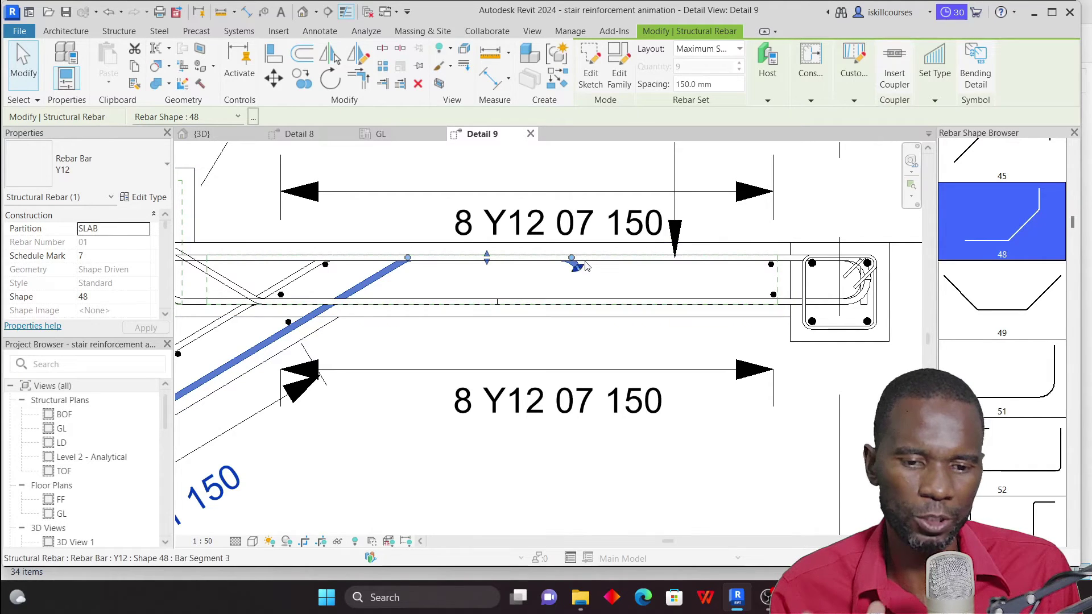
scroll(576, 268, "down", 5)
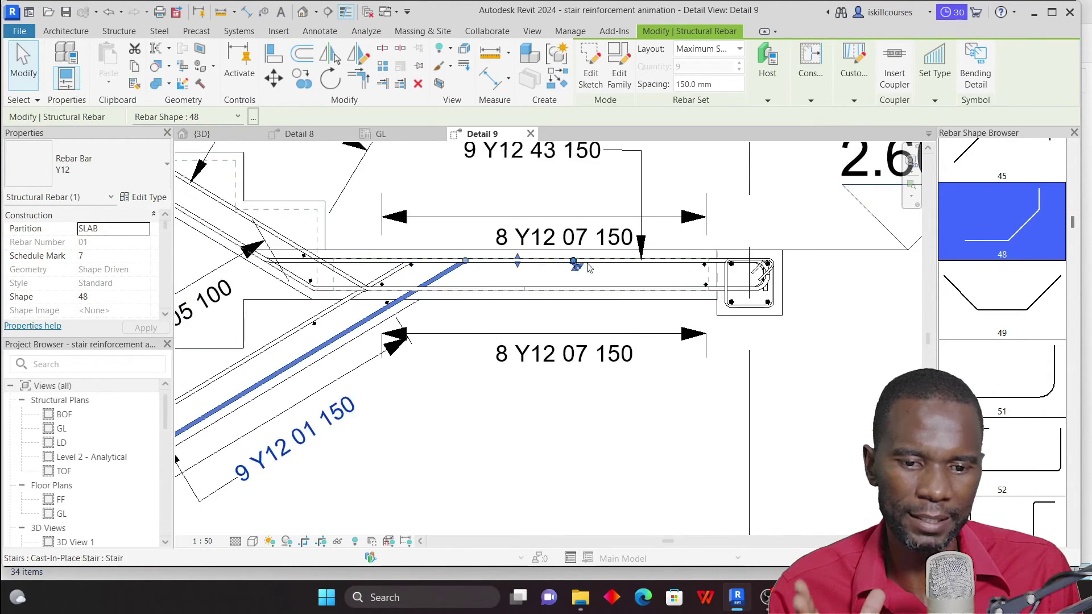
scroll(589, 269, "up", 5)
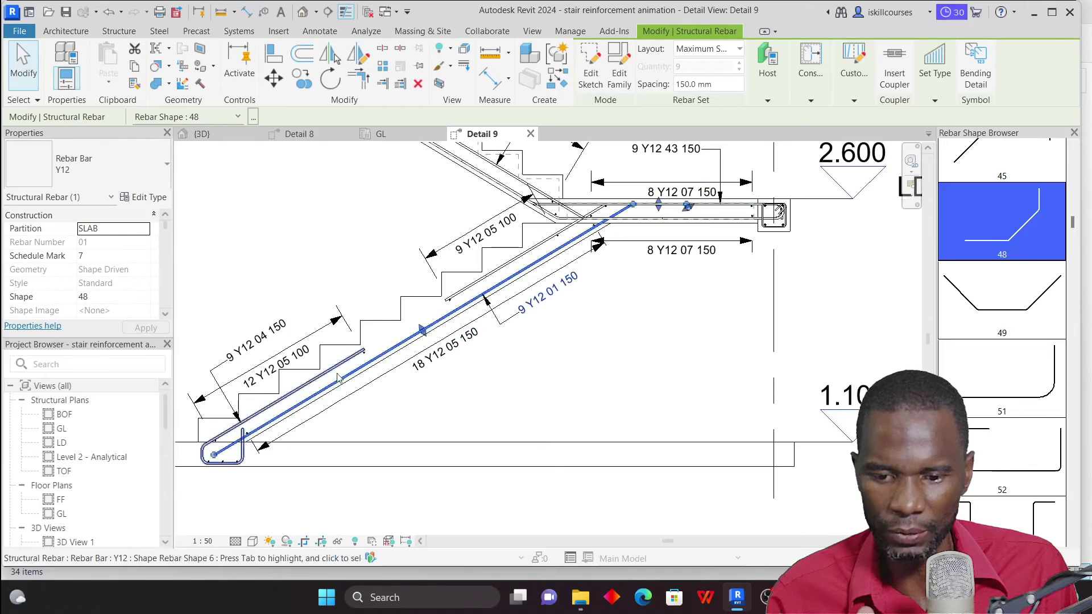
scroll(589, 269, "up", 2)
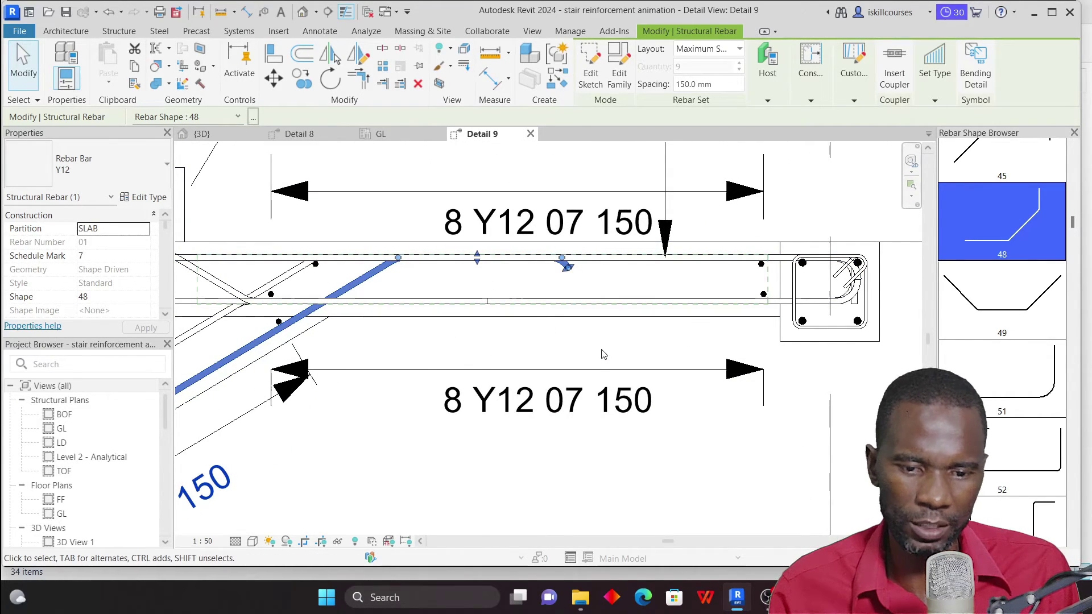
Step: Remove the short sloping end line from the lower flight main bar's sketch and finish the sketch
key("e")
key("s")
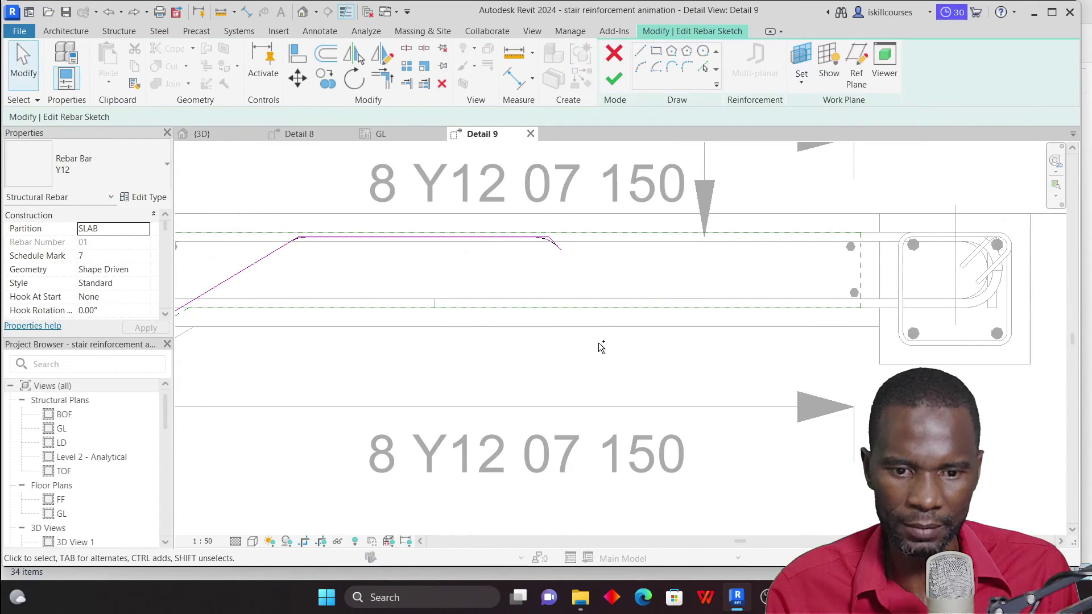
left_click(614, 78)
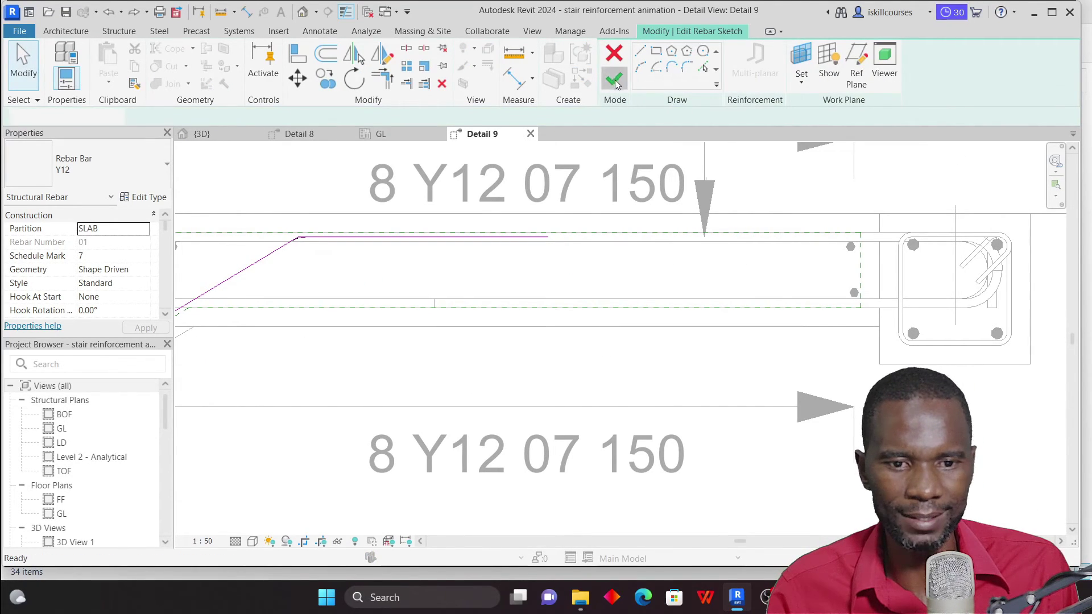
scroll(603, 323, "down", 5)
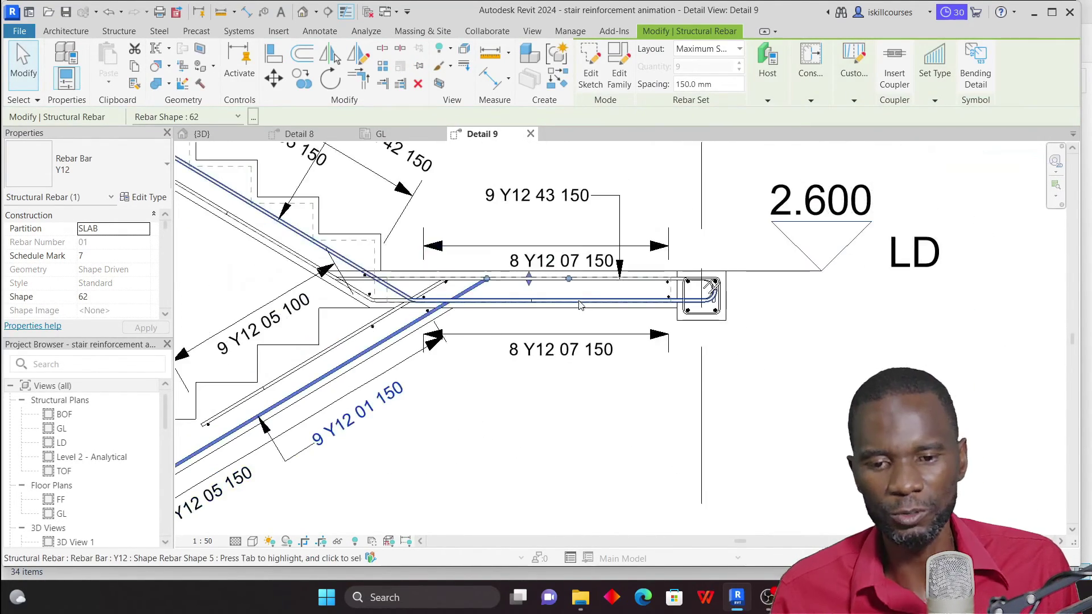
scroll(461, 312, "up", 5)
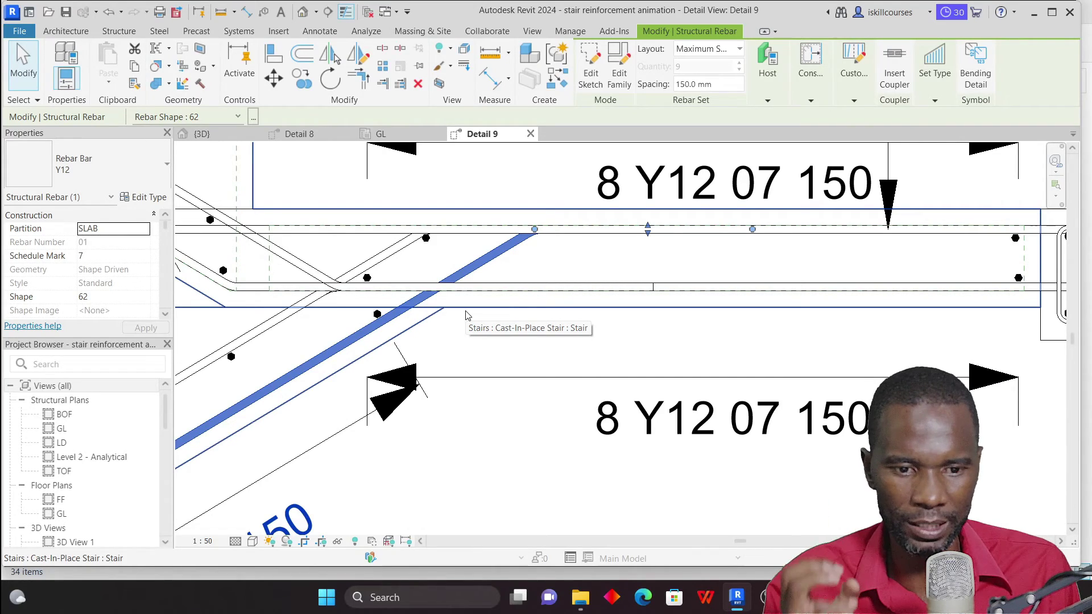
scroll(466, 316, "down", 4)
left_click(476, 373)
scroll(405, 326, "up", 4)
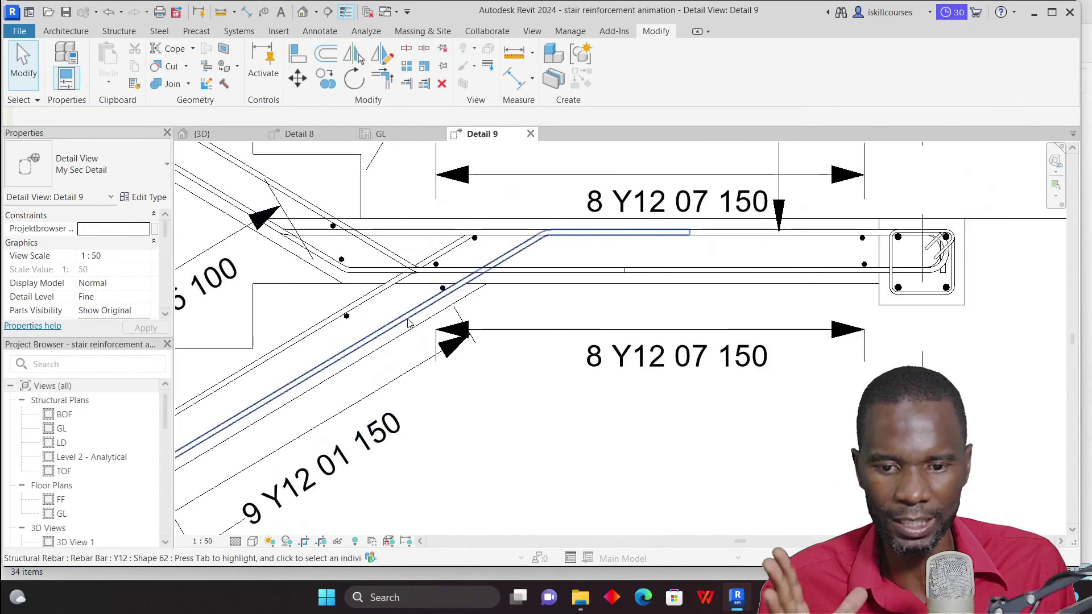
Step: Create a displacement set from the lower flight's main bar in Detail 9
left_click(414, 320)
scroll(518, 317, "down", 3)
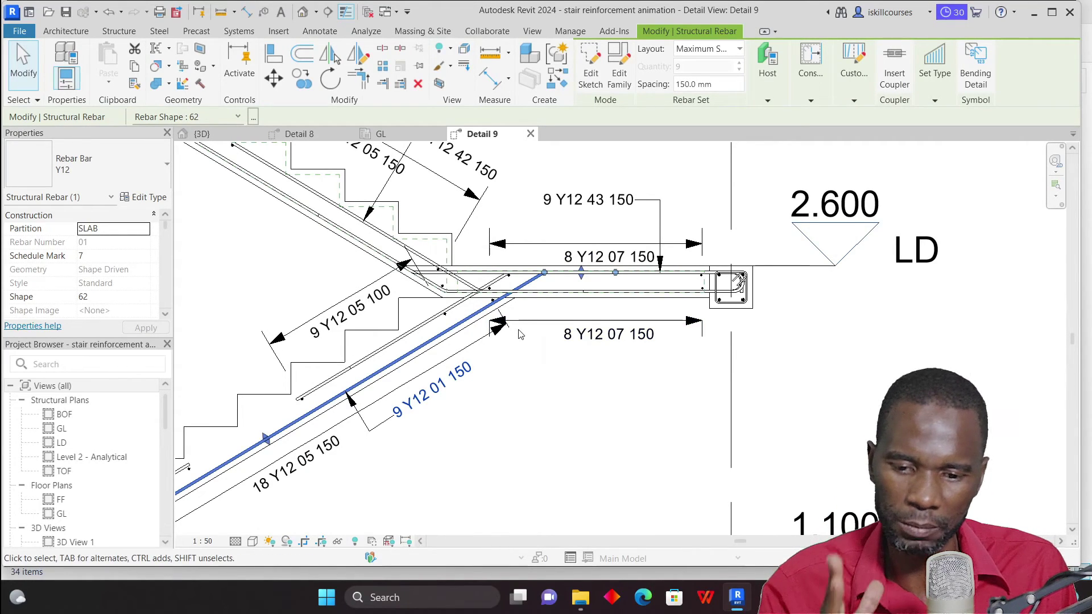
scroll(602, 288, "up", 1)
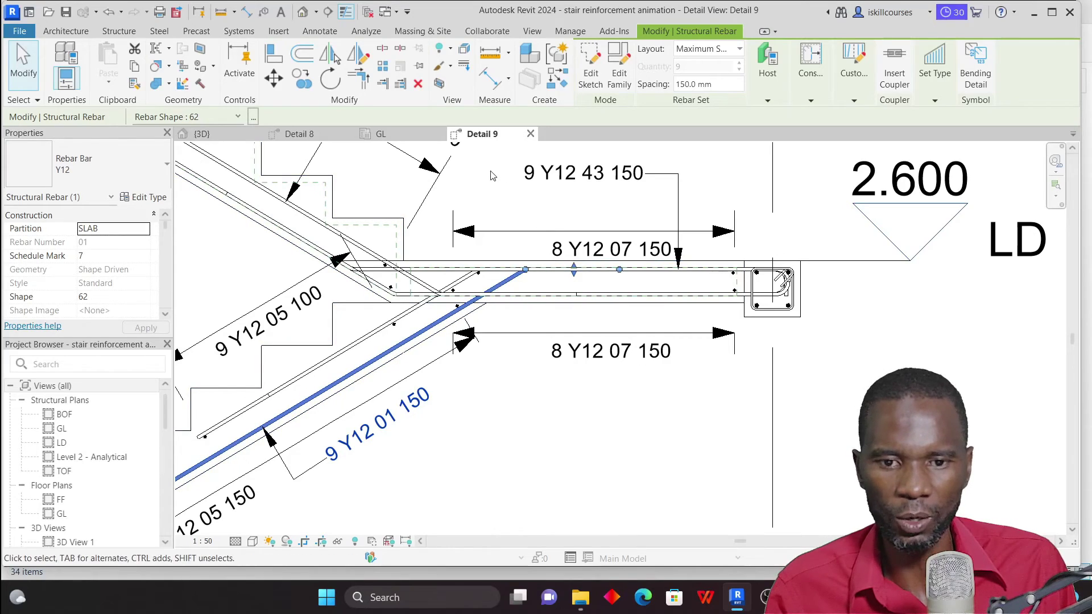
left_click(465, 50)
scroll(370, 427, "down", 2)
scroll(369, 427, "up", 4)
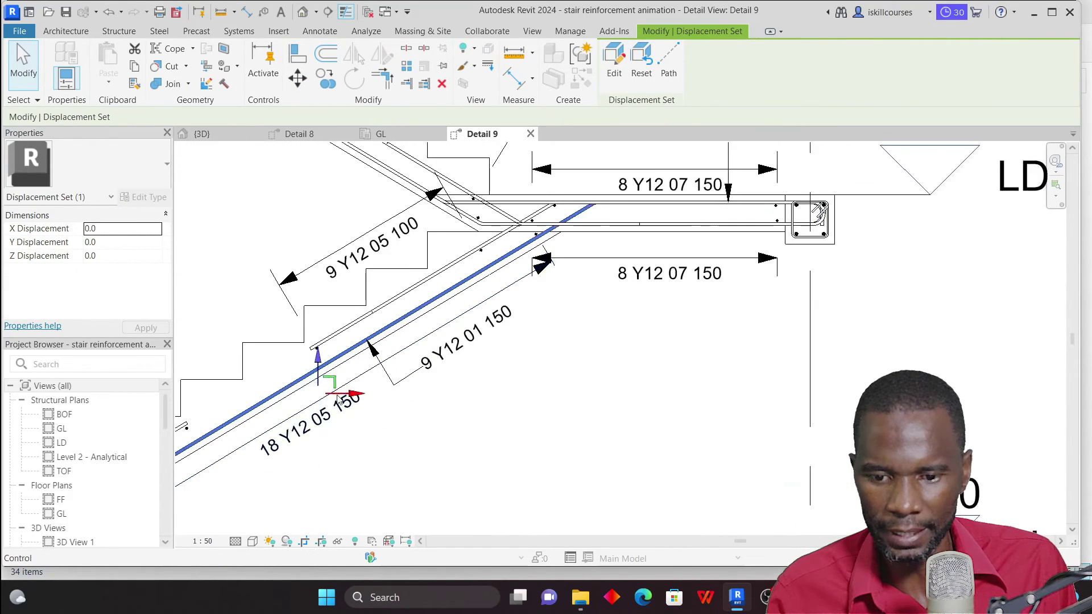
Step: Displace the lower flight's main bar upward by about 7.1 in Z and check its separation from the landing's top bar
scroll(361, 428, "down", 2)
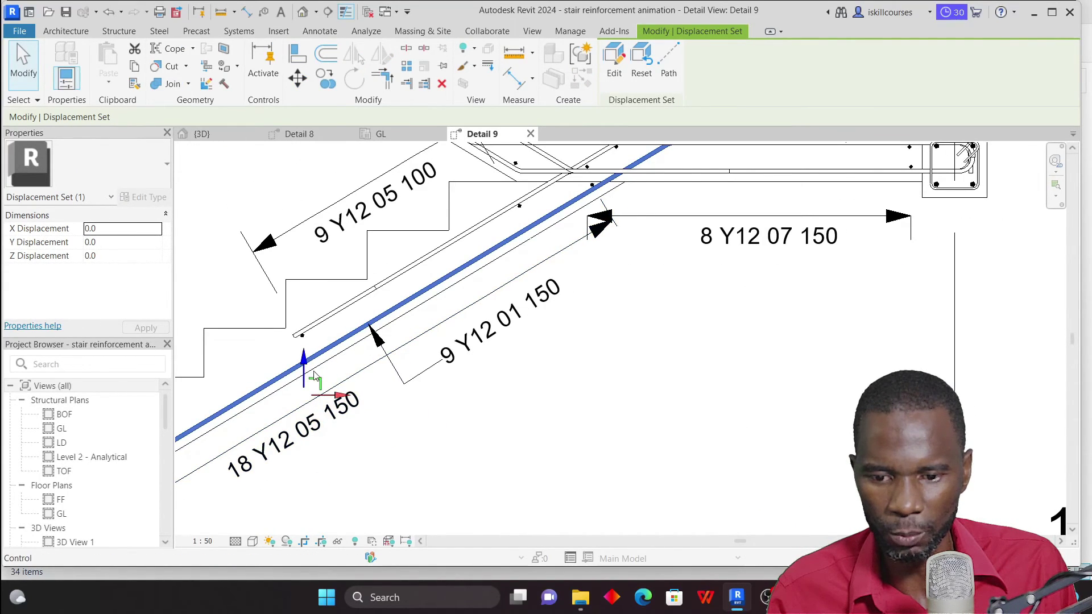
scroll(315, 378, "down", 2)
scroll(370, 341, "up", 1)
scroll(442, 310, "down", 1)
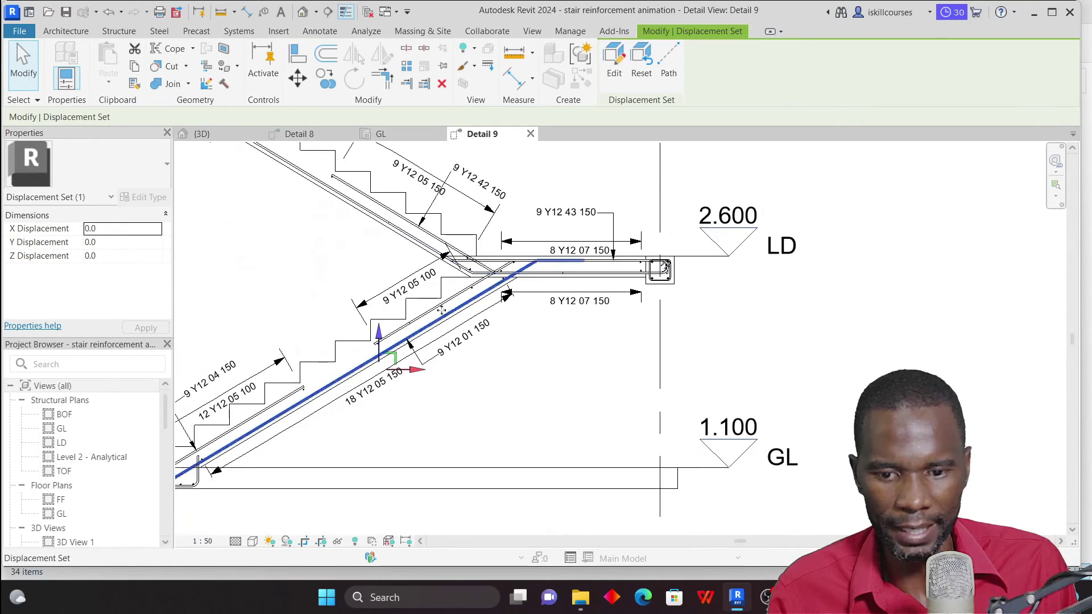
scroll(409, 327, "up", 1)
left_click_drag(370, 344, 367, 347)
scroll(604, 265, "up", 1)
scroll(604, 264, "up", 2)
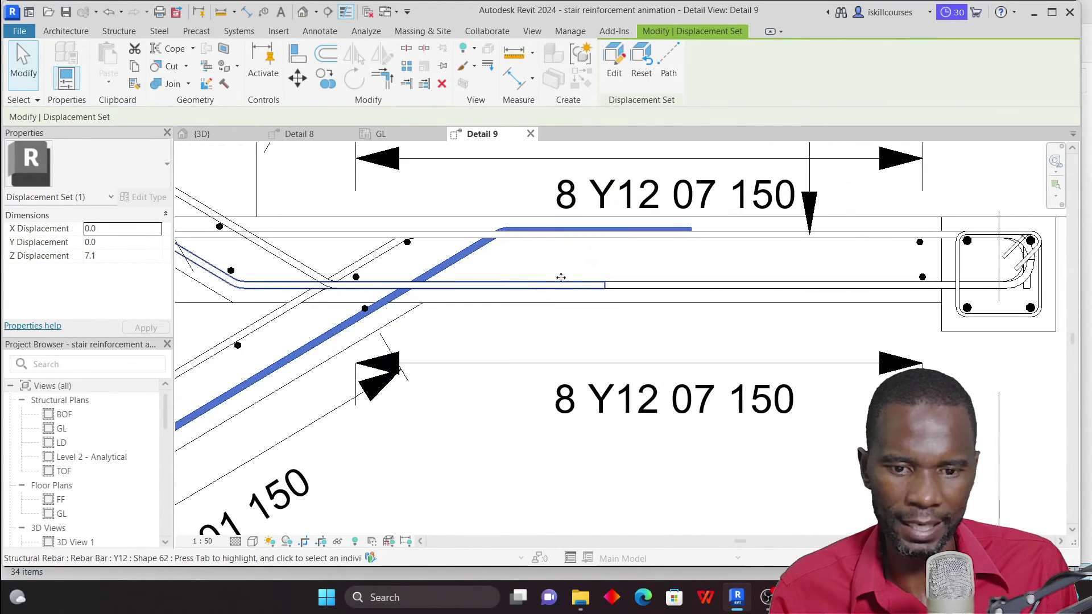
scroll(682, 230, "down", 3)
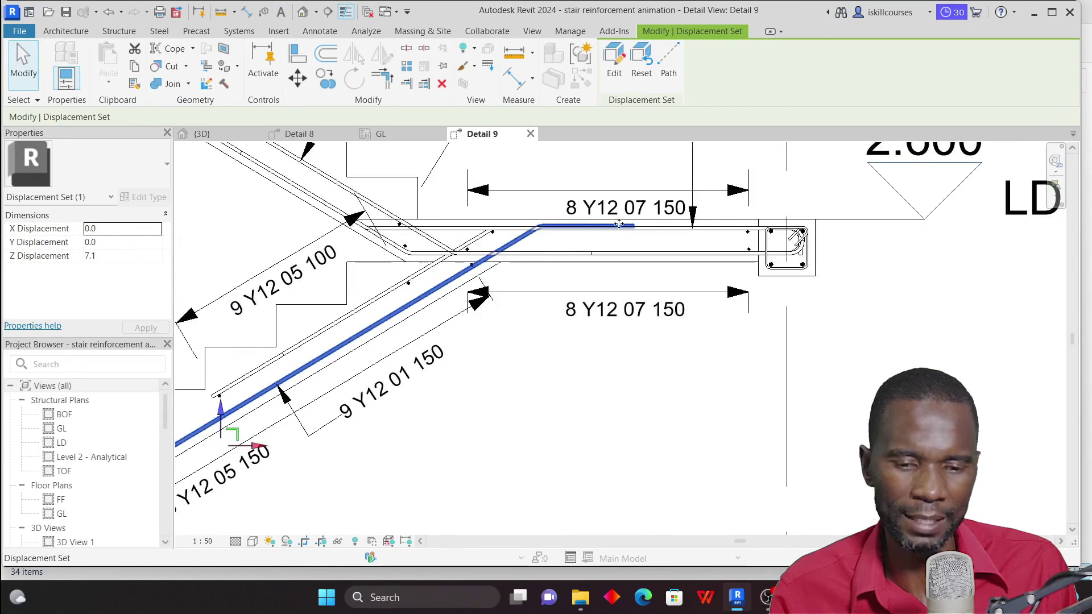
scroll(634, 237, "up", 4)
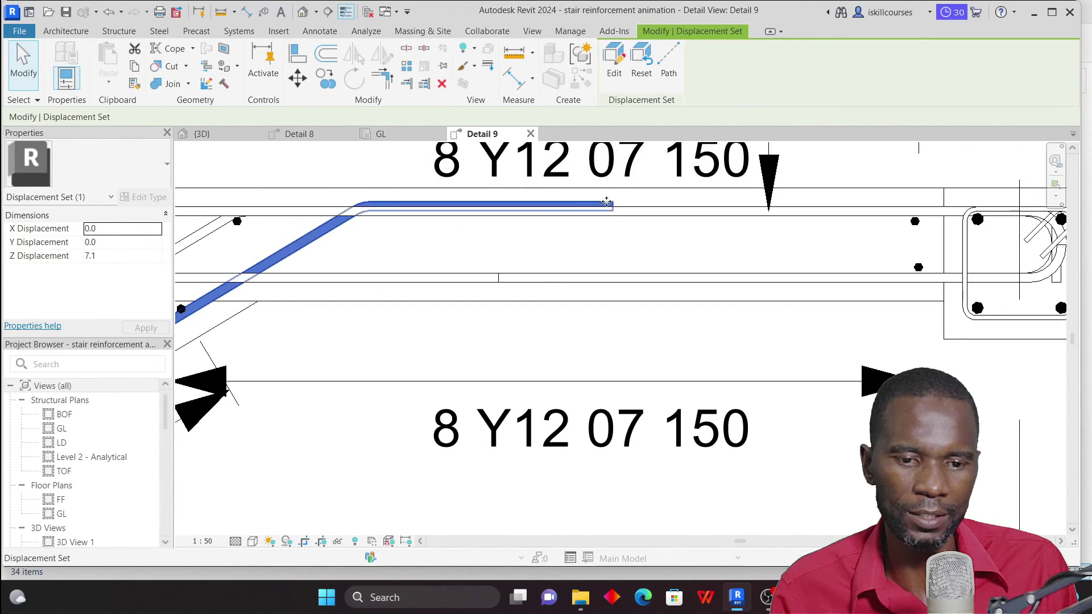
scroll(628, 238, "down", 3)
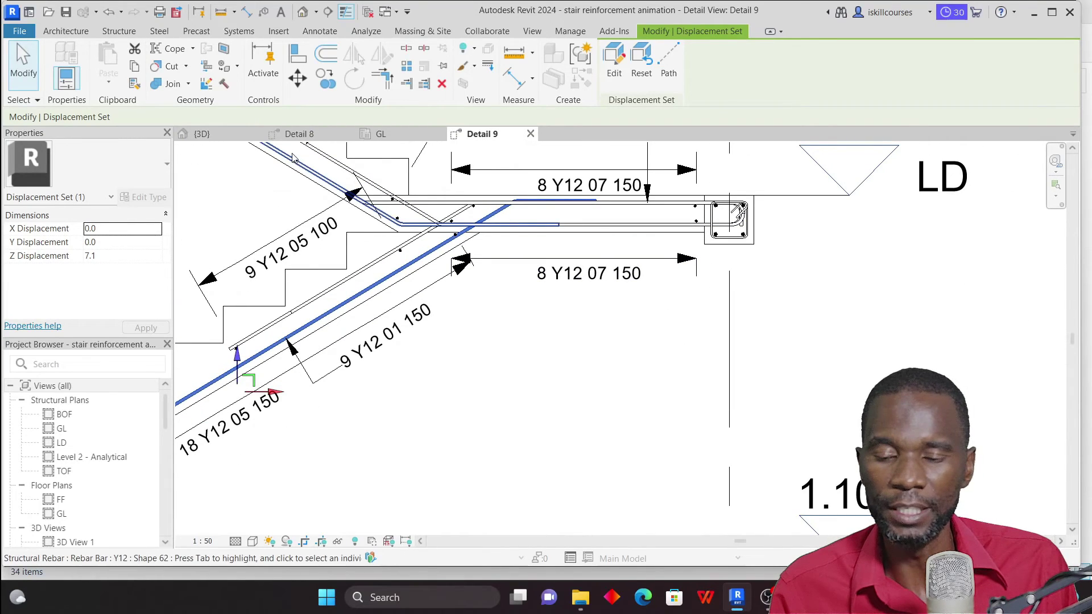
scroll(506, 333, "down", 2)
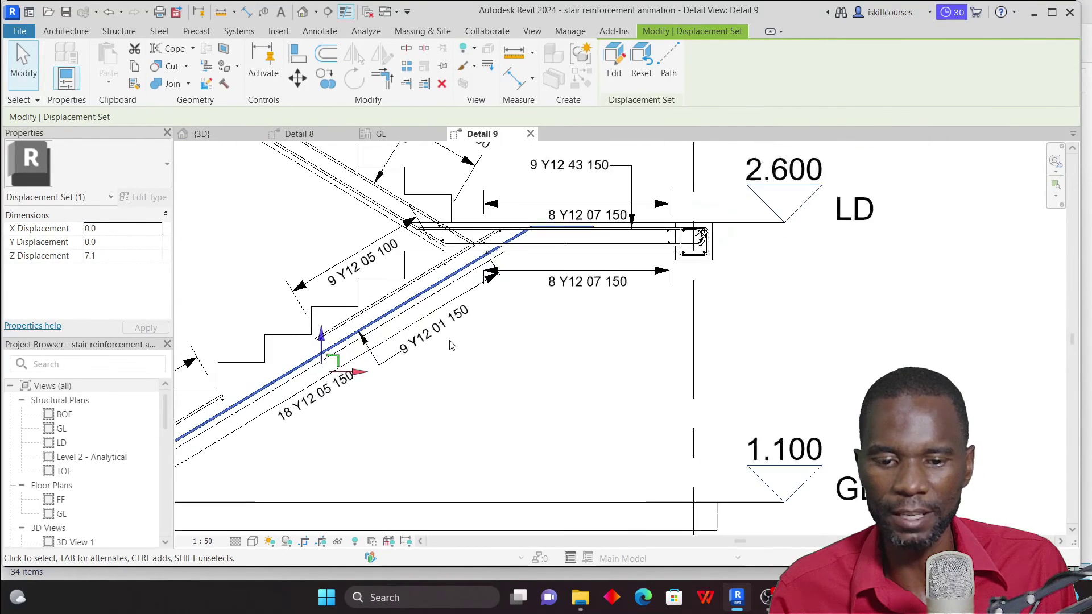
left_click(560, 356)
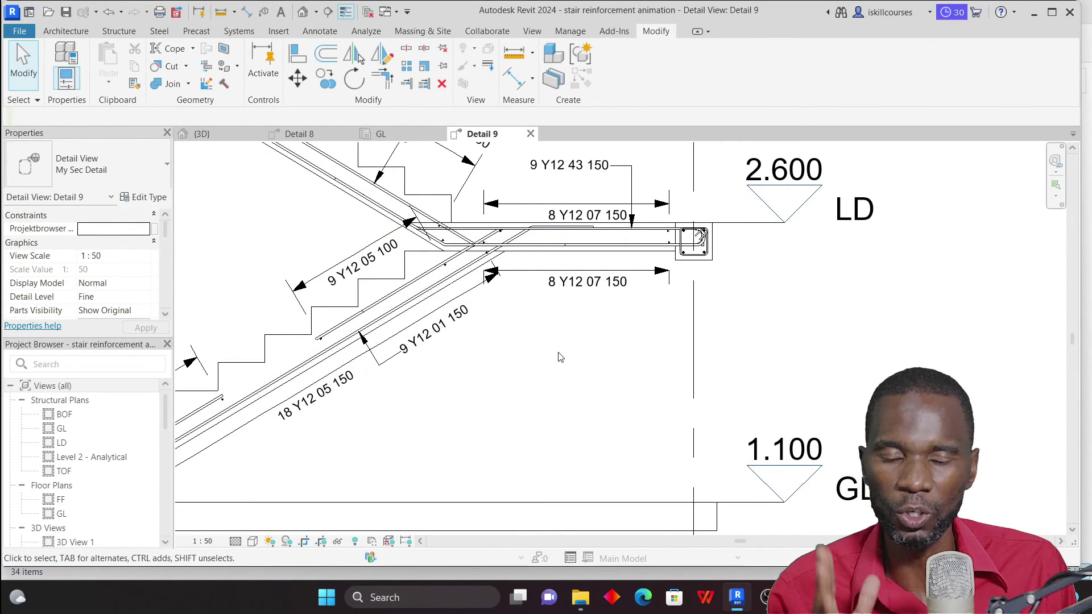
Step: Displace the upper flight's cranked top bar near grid 2 slightly downward, separating it from the overlapping bar
scroll(549, 335, "down", 2)
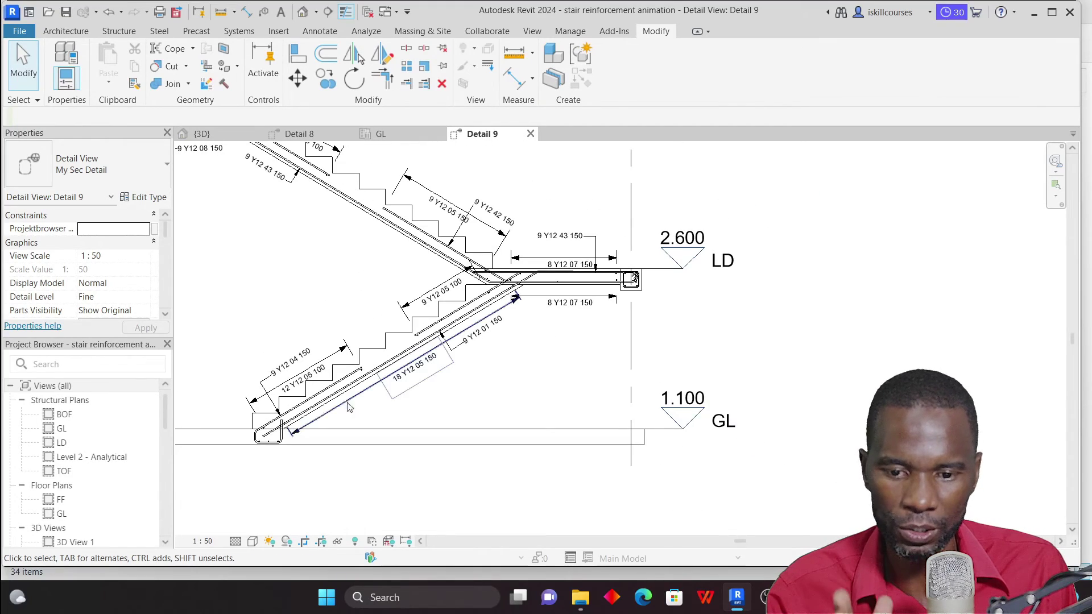
scroll(515, 298, "up", 2)
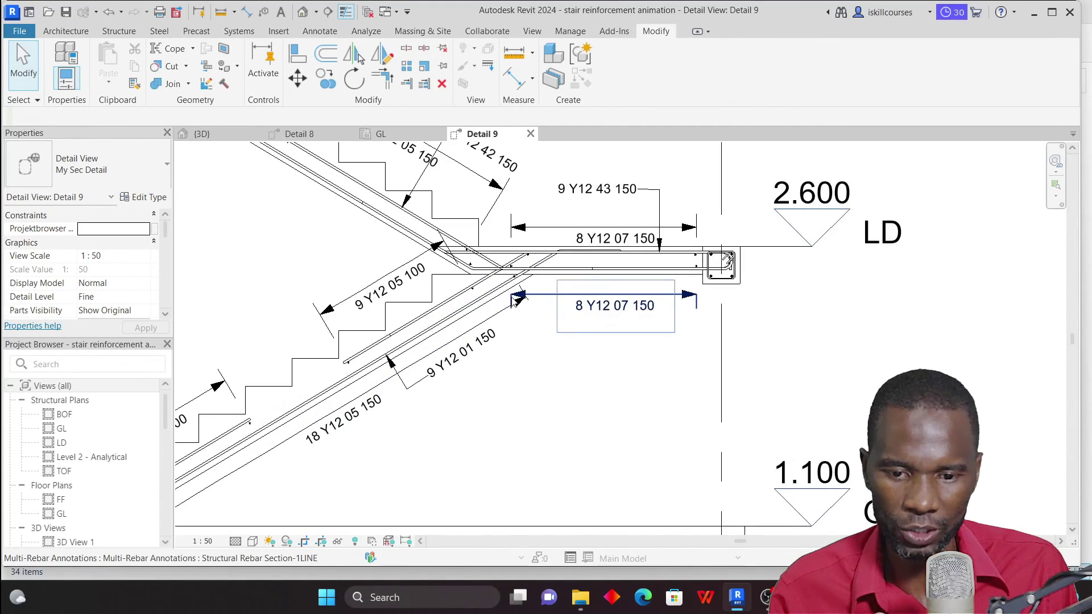
scroll(515, 299, "down", 3)
scroll(326, 249, "up", 4)
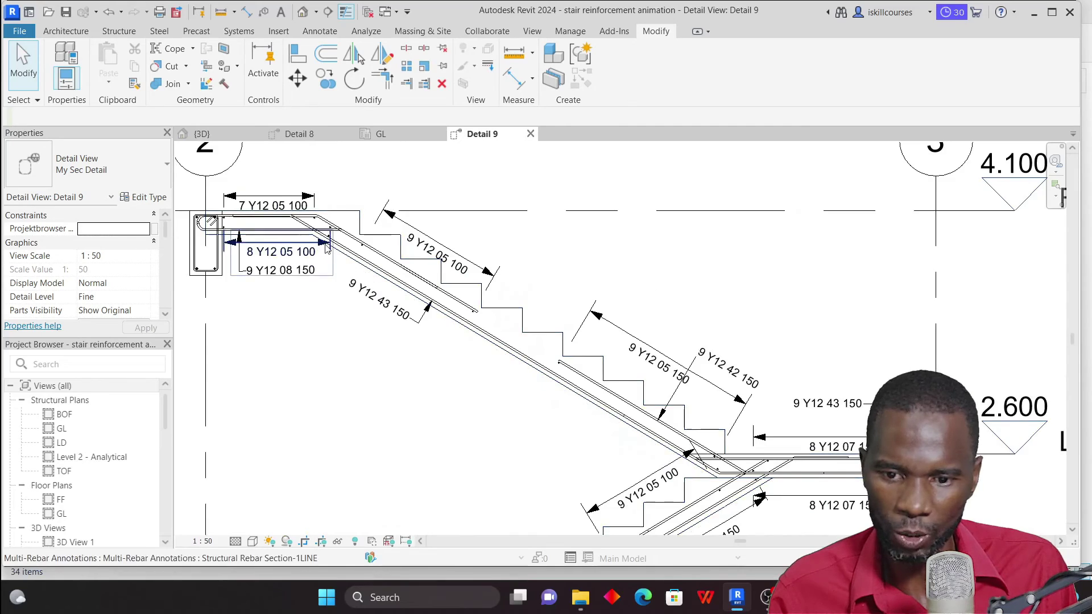
scroll(326, 248, "up", 3)
left_click(468, 326)
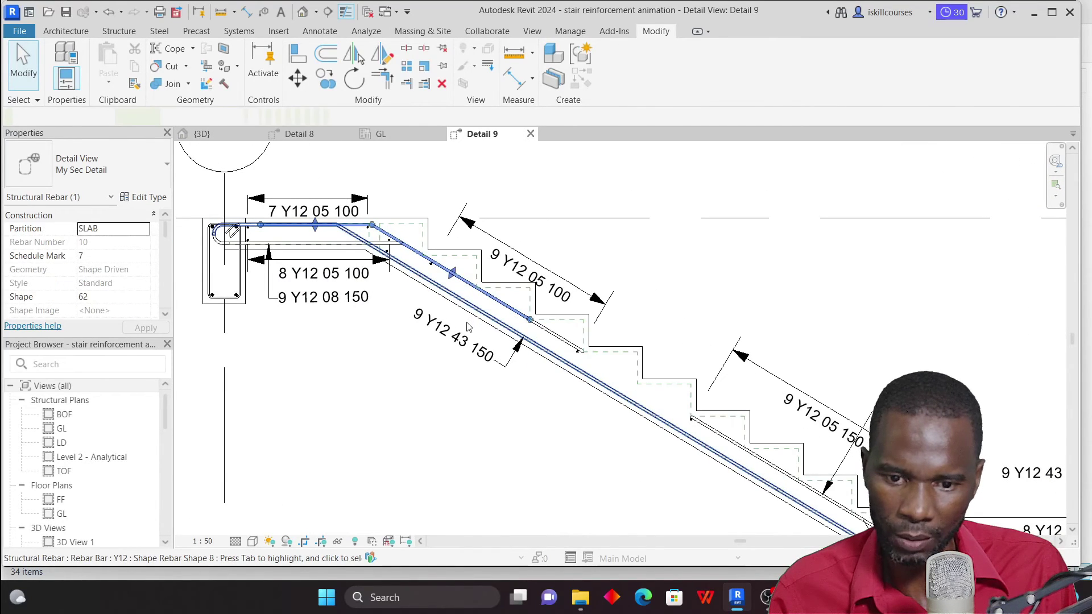
left_click(487, 51)
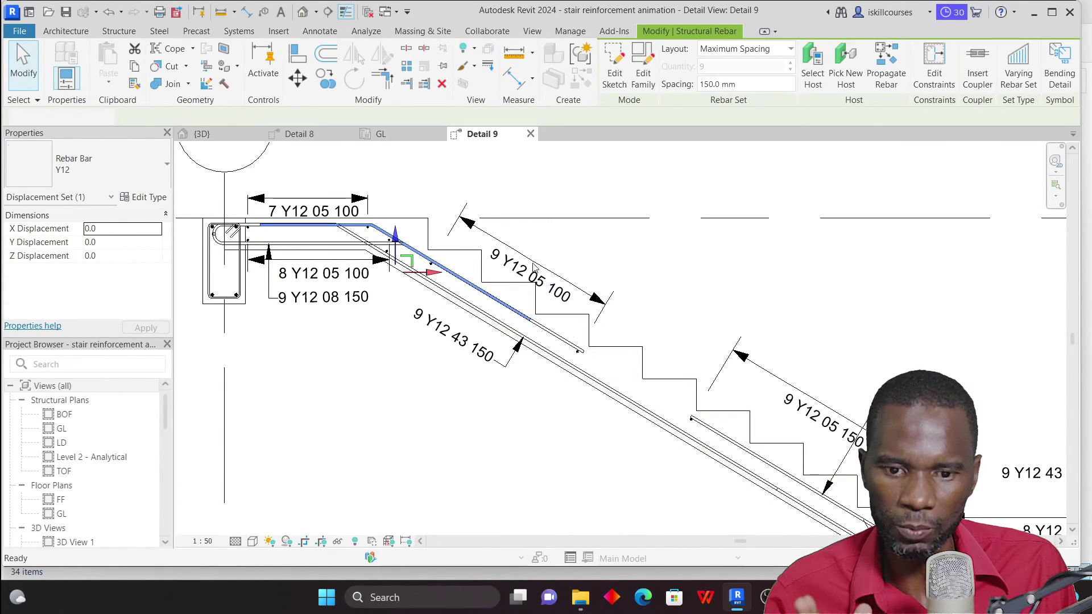
left_click_drag(397, 238, 395, 232)
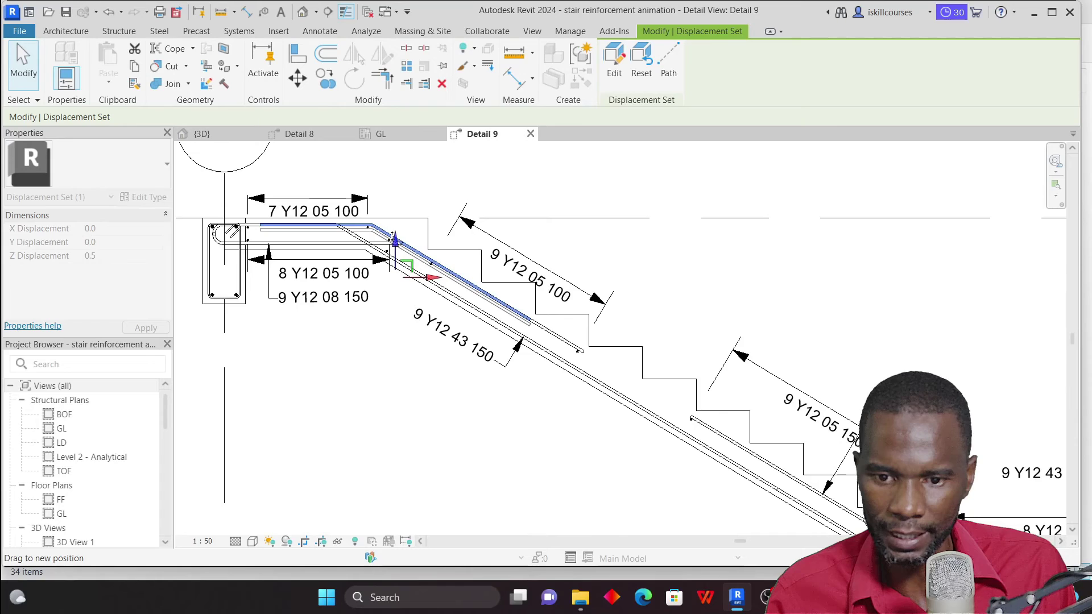
left_click_drag(394, 236, 395, 232)
left_click(687, 273)
scroll(472, 321, "up", 3)
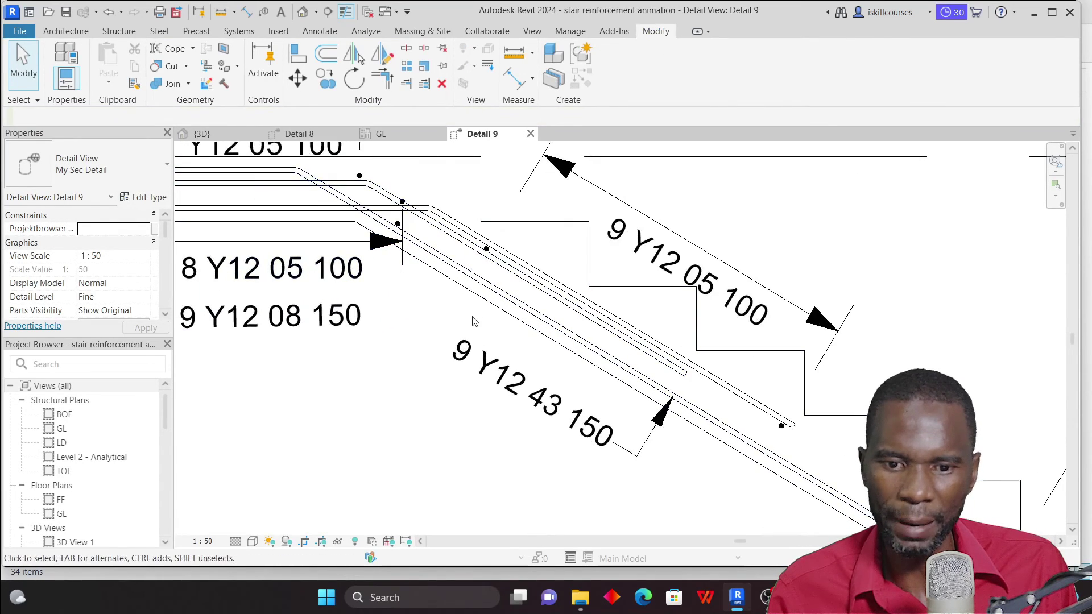
scroll(472, 321, "down", 4)
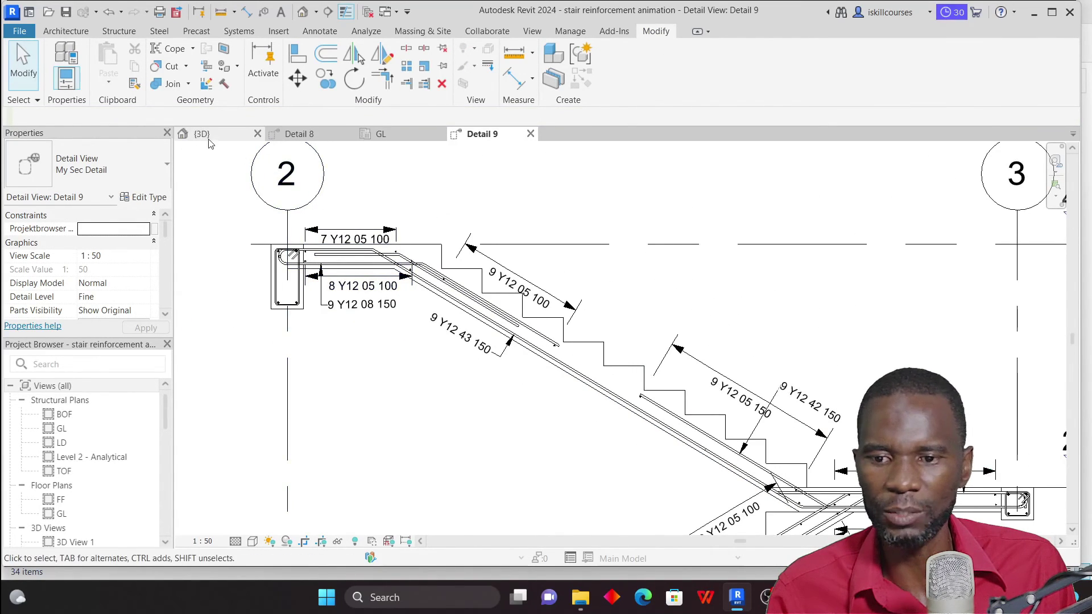
Step: Check the stair reinforcement in the 3D view and review the displaced bars across both flights in Detail 9
left_click(208, 137)
scroll(527, 291, "up", 4)
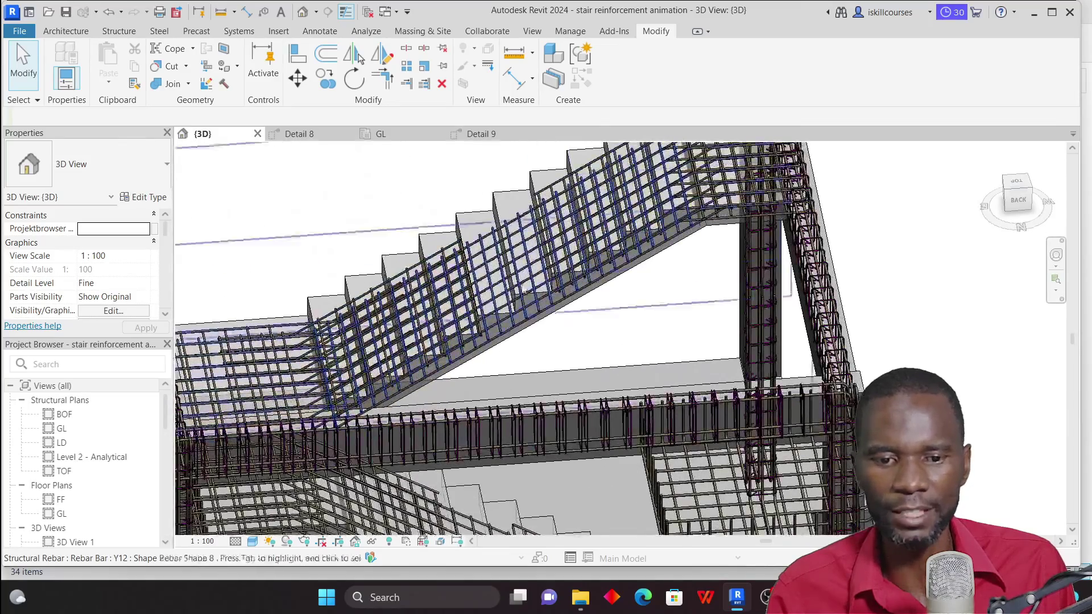
left_click(481, 134)
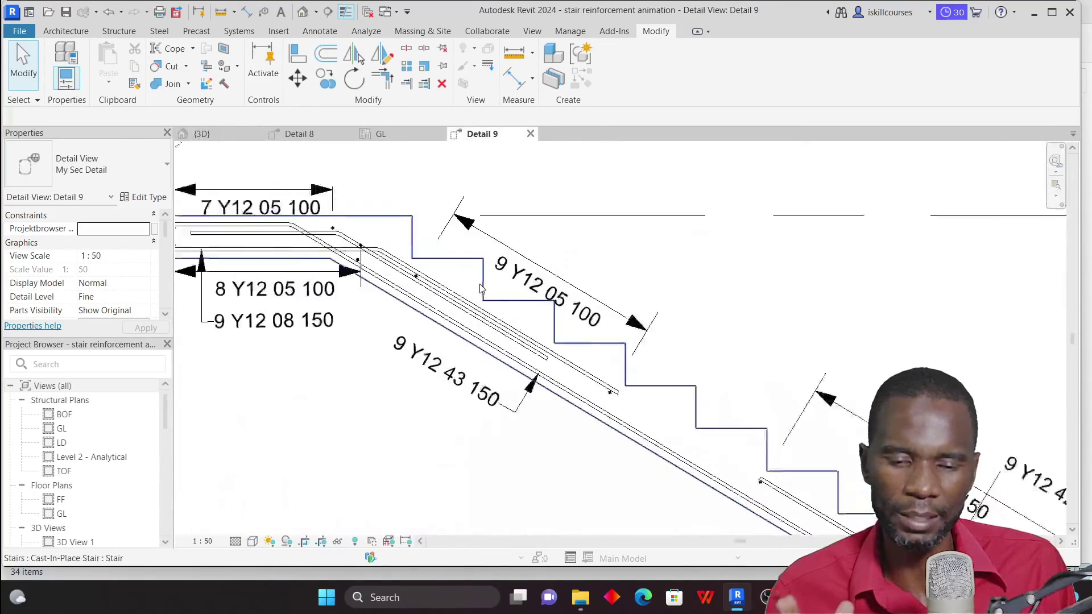
scroll(481, 288, "up", 1)
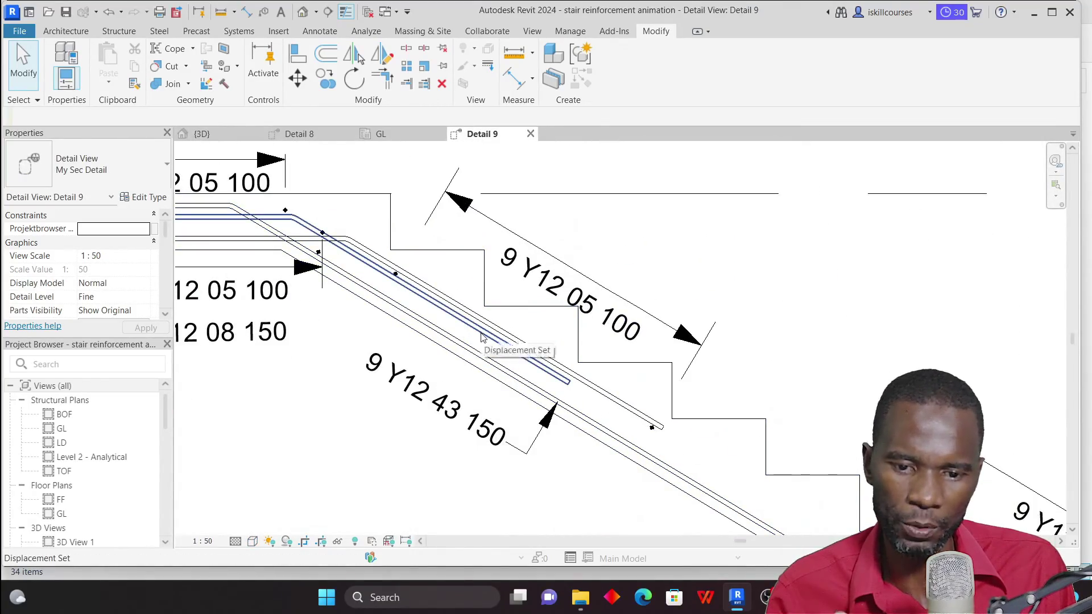
scroll(398, 273, "down", 3)
scroll(285, 239, "up", 2)
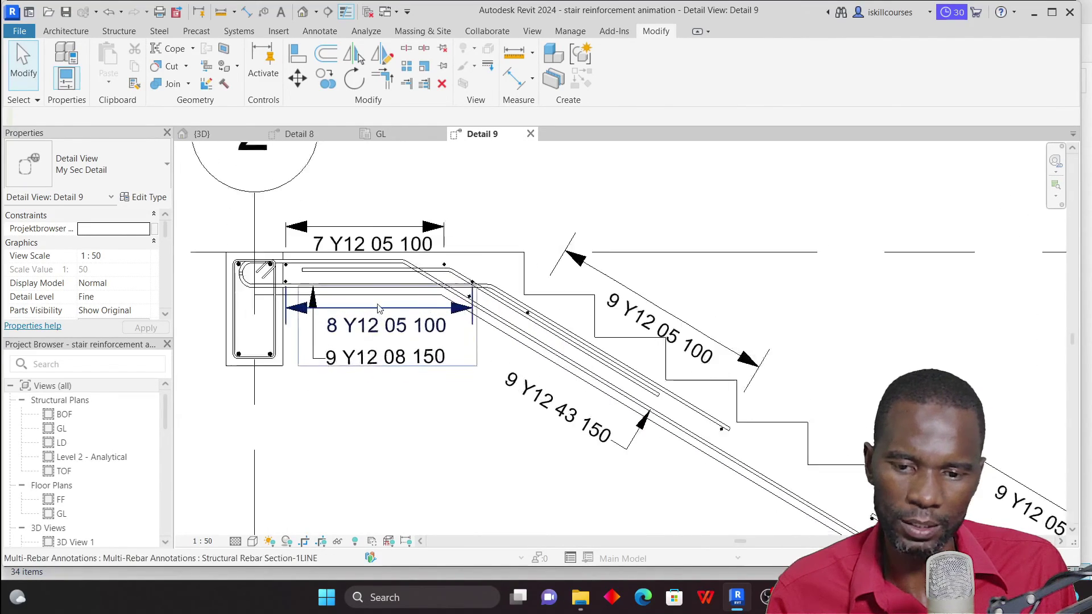
scroll(284, 238, "down", 3)
scroll(503, 328, "up", 3)
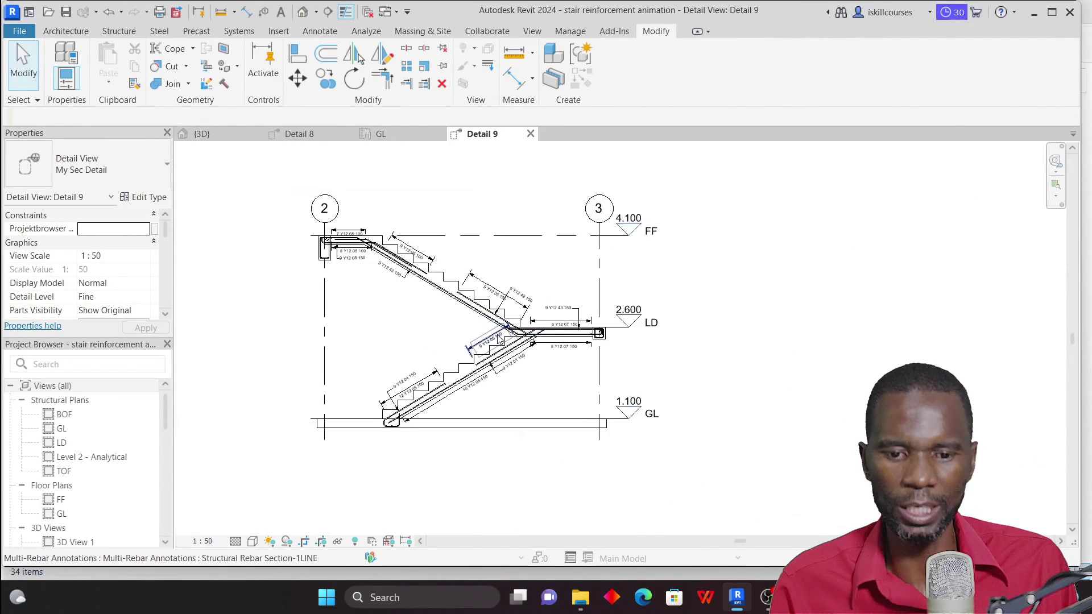
scroll(504, 328, "down", 3)
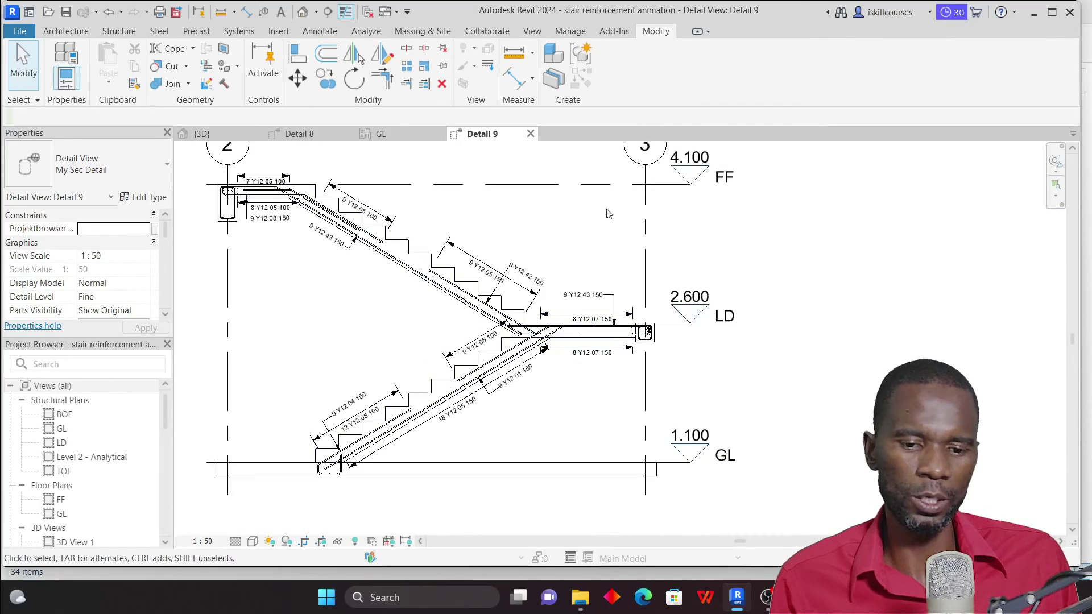
scroll(512, 333, "up", 3)
scroll(526, 335, "down", 1)
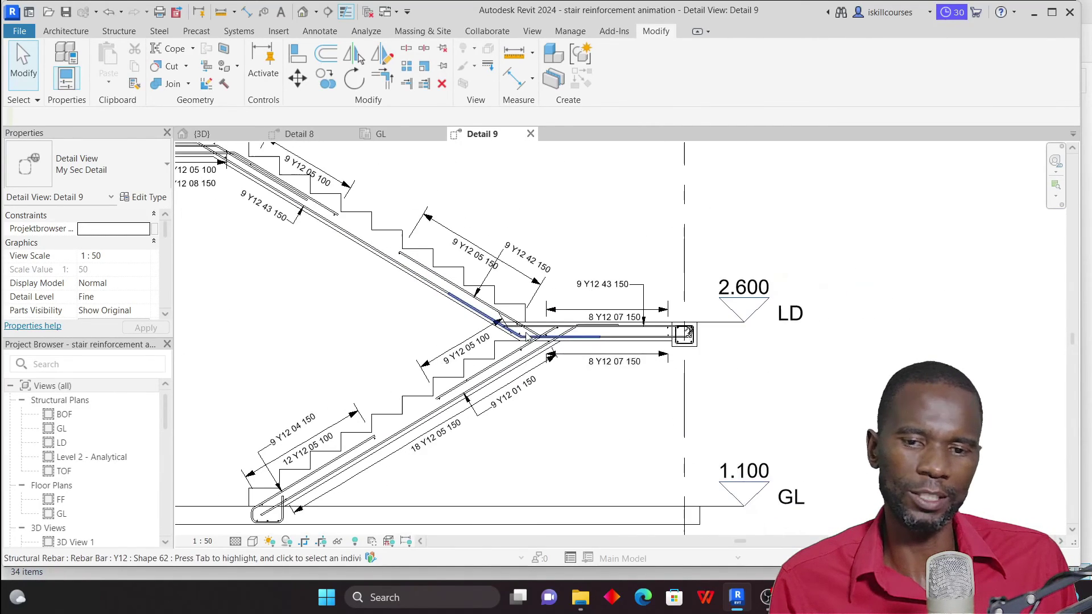
Step: Compare the rebar display at the landing in Detail 8 with that in Detail 9
left_click(298, 133)
scroll(555, 263, "up", 2)
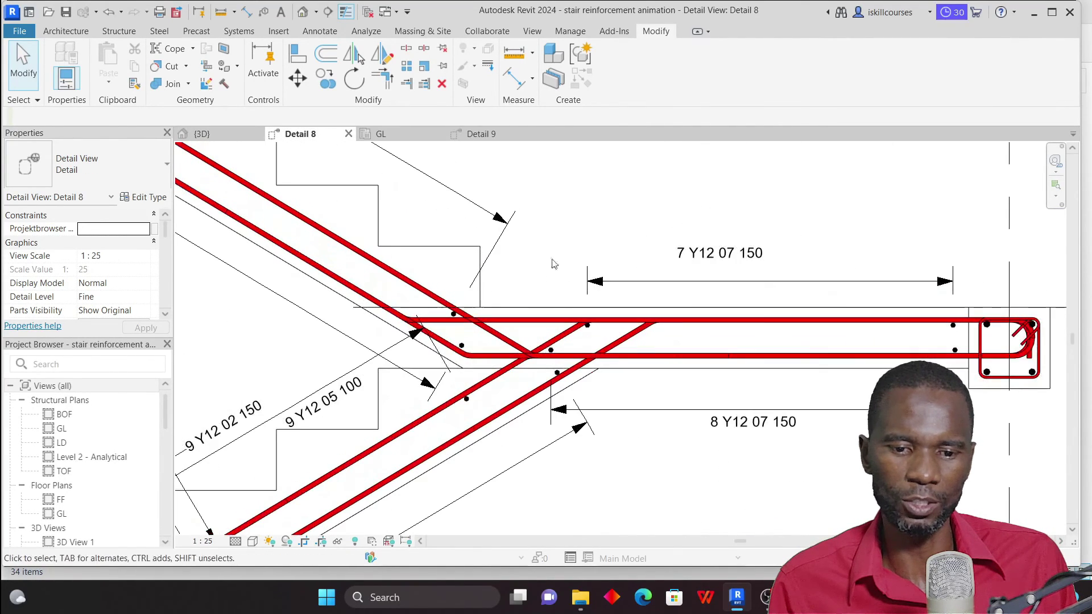
left_click(485, 134)
scroll(610, 253, "up", 3)
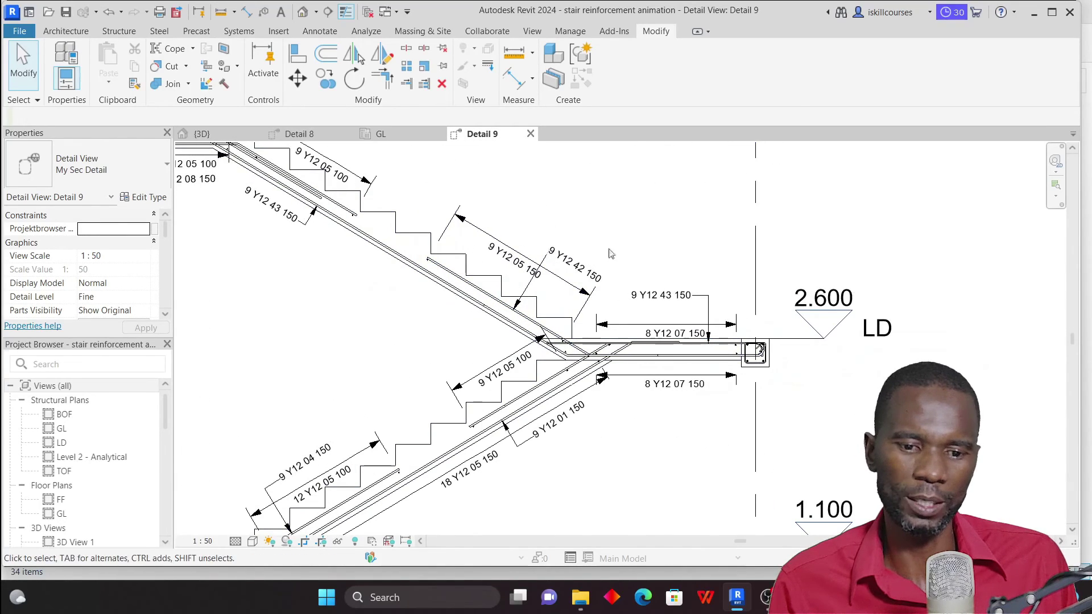
Step: Open the view's Visibility/Graphic Overrides, search the model categories for STRUCTURAL REBA, and collapse the Structural Rebar category
key("g")
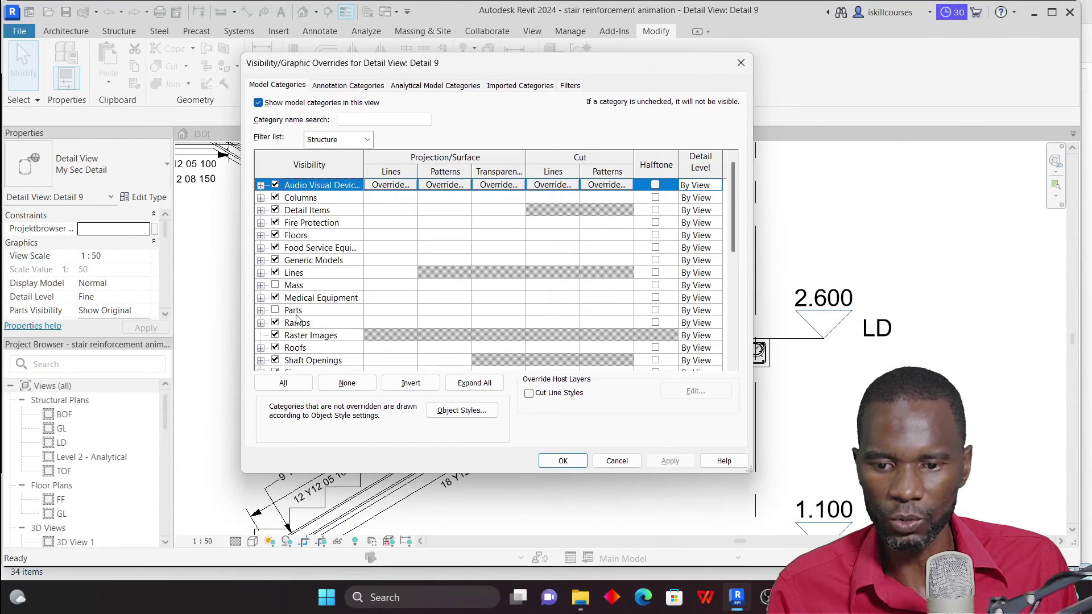
left_click(296, 317)
key("Down")
key("Down")
key("Down")
key("Down")
scroll(328, 361, "down", 5)
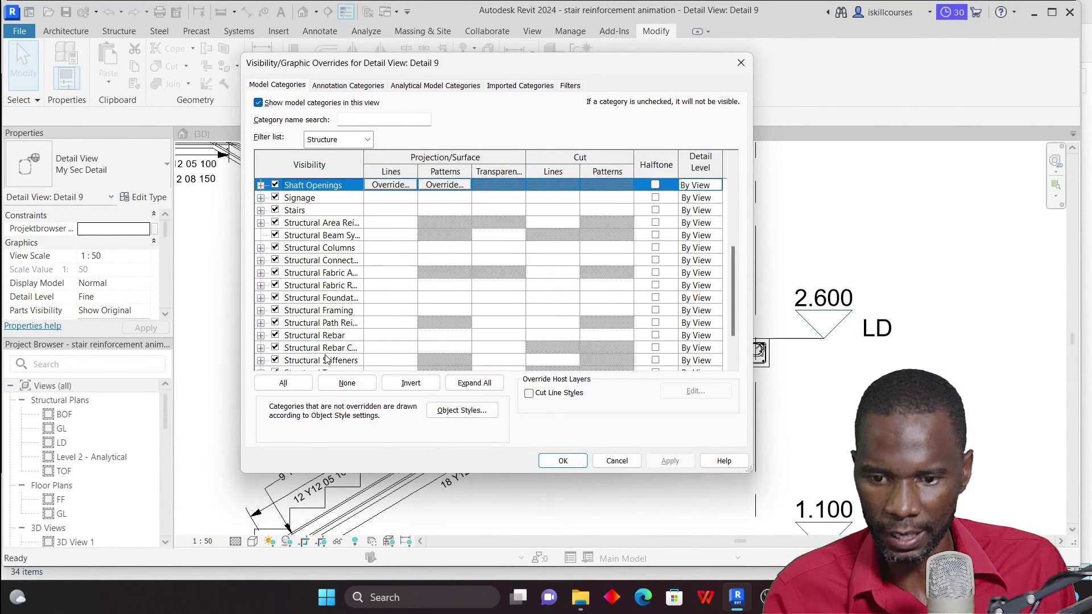
scroll(327, 359, "down", 2)
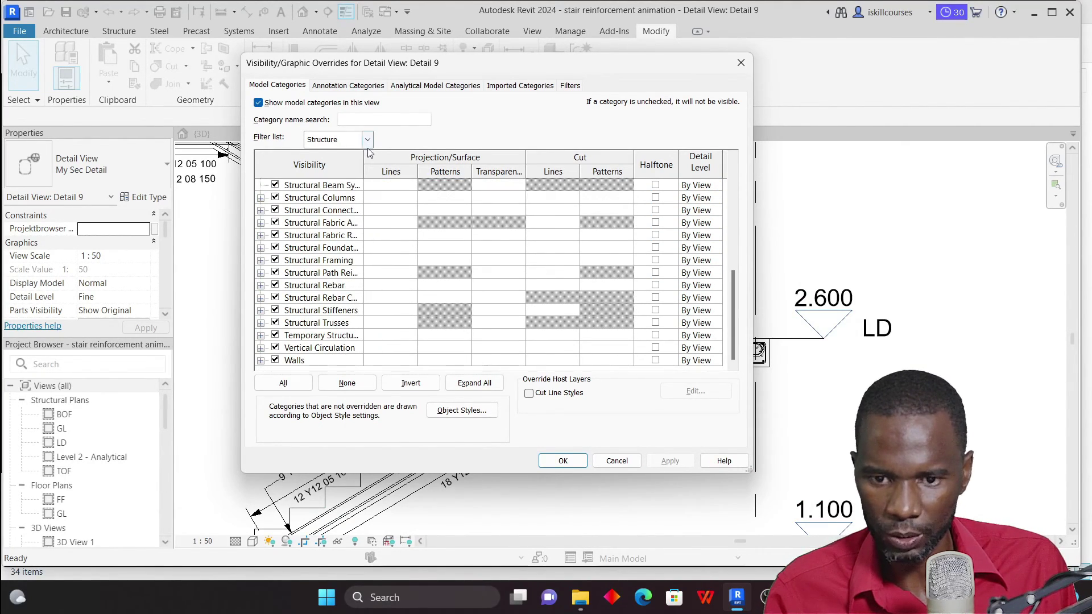
left_click_drag(363, 153, 396, 160)
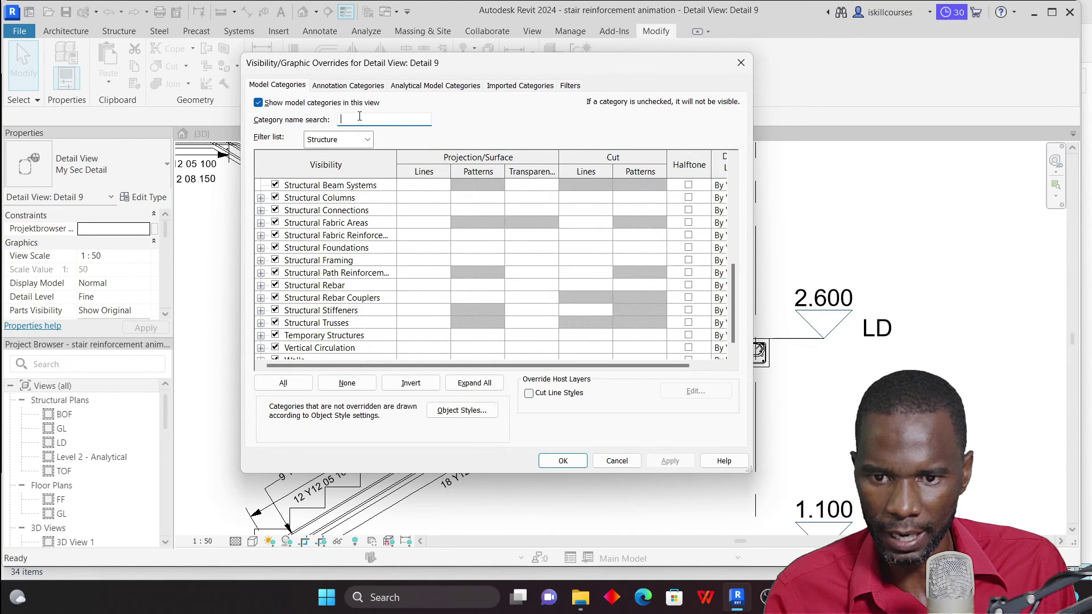
type("STRUCTURA")
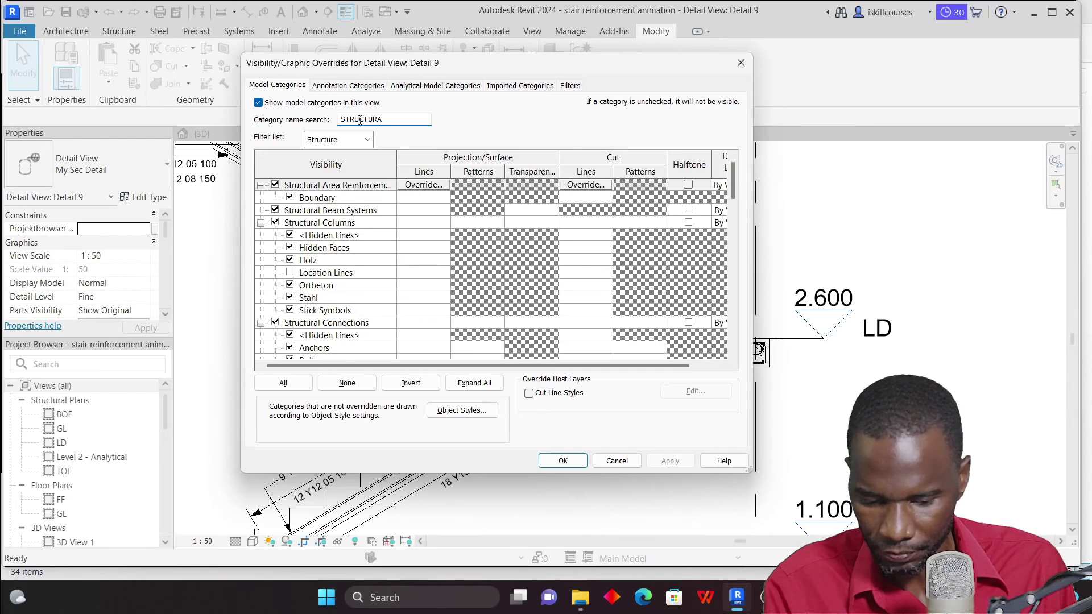
type("L REBA")
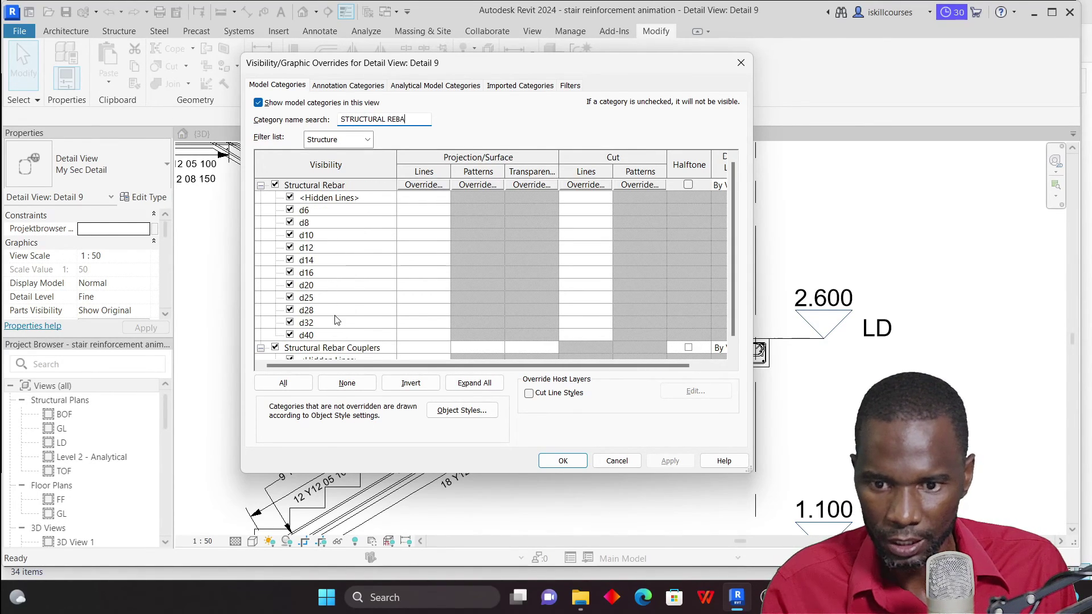
left_click(260, 186)
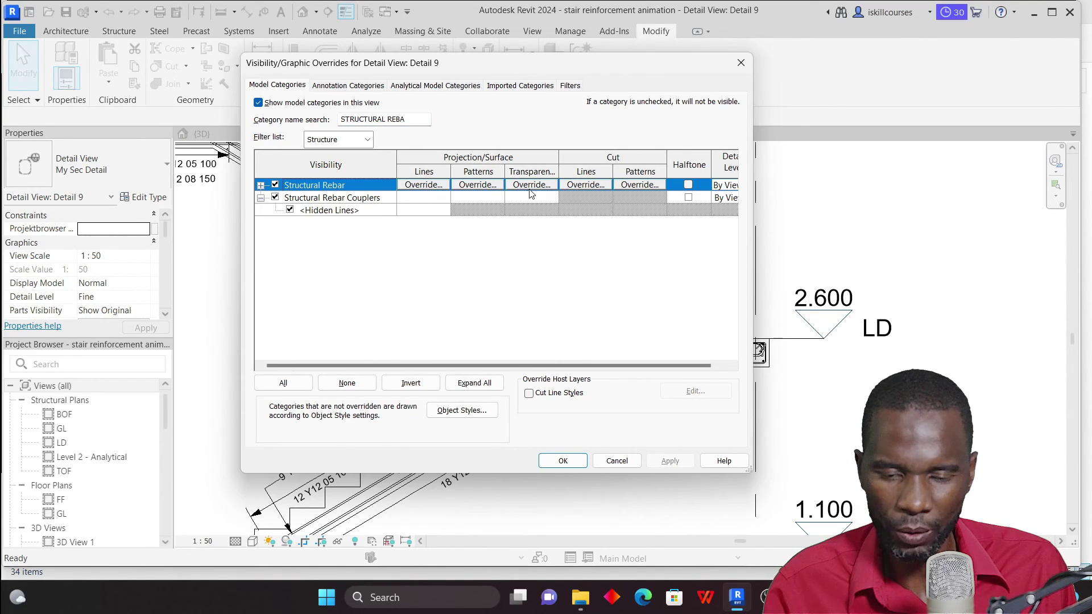
Step: Override Structural Rebar's projection surface foreground with a red solid fill, apply the overrides, and dismiss the save reminder
left_click(477, 186)
left_click(575, 224)
left_click(566, 251)
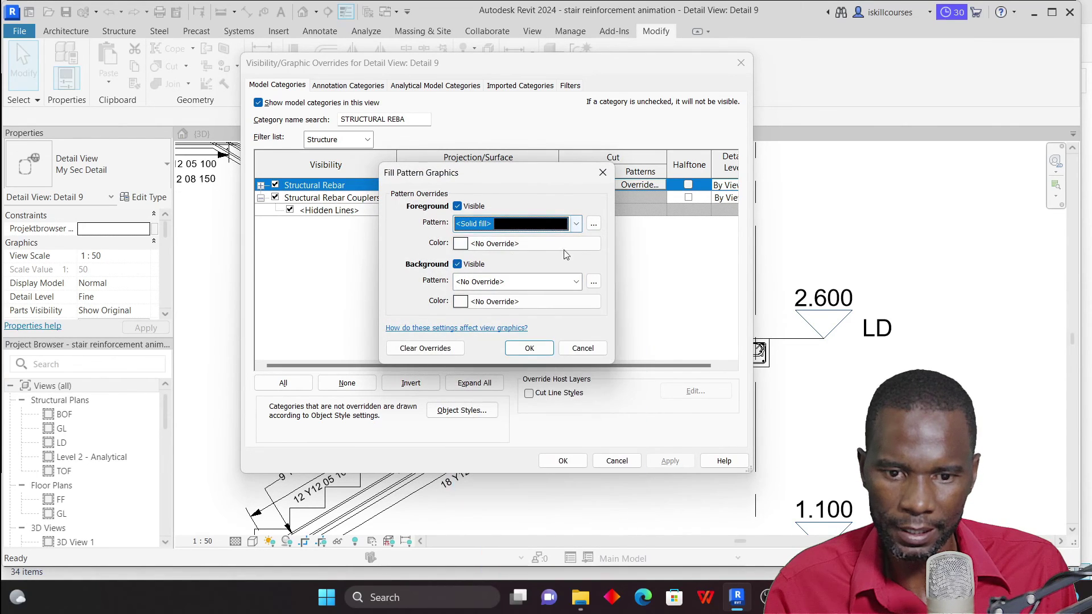
left_click(462, 244)
left_click(375, 281)
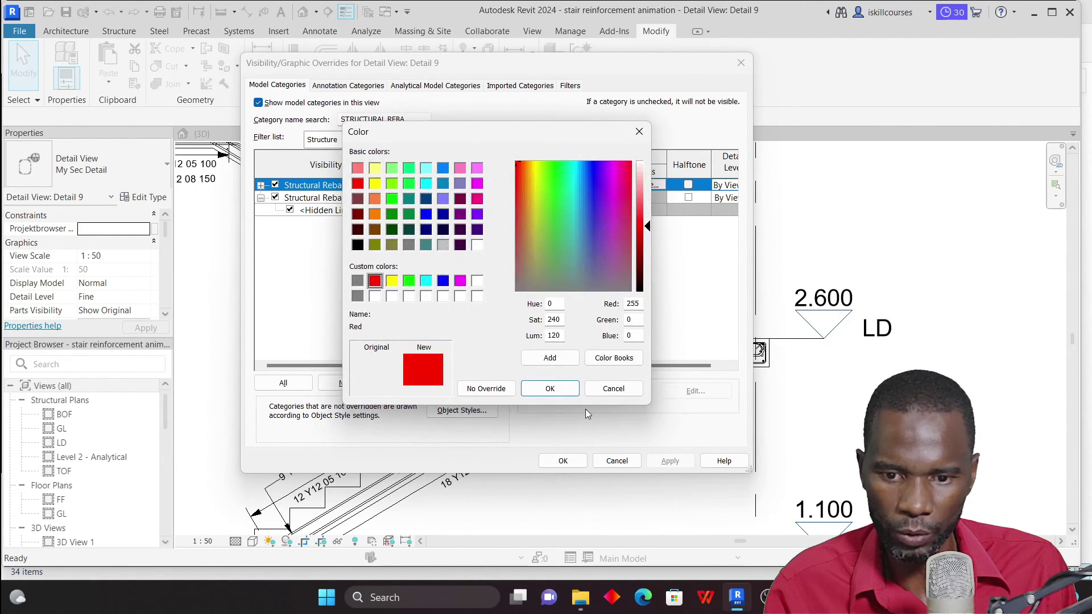
left_click(543, 390)
left_click(528, 348)
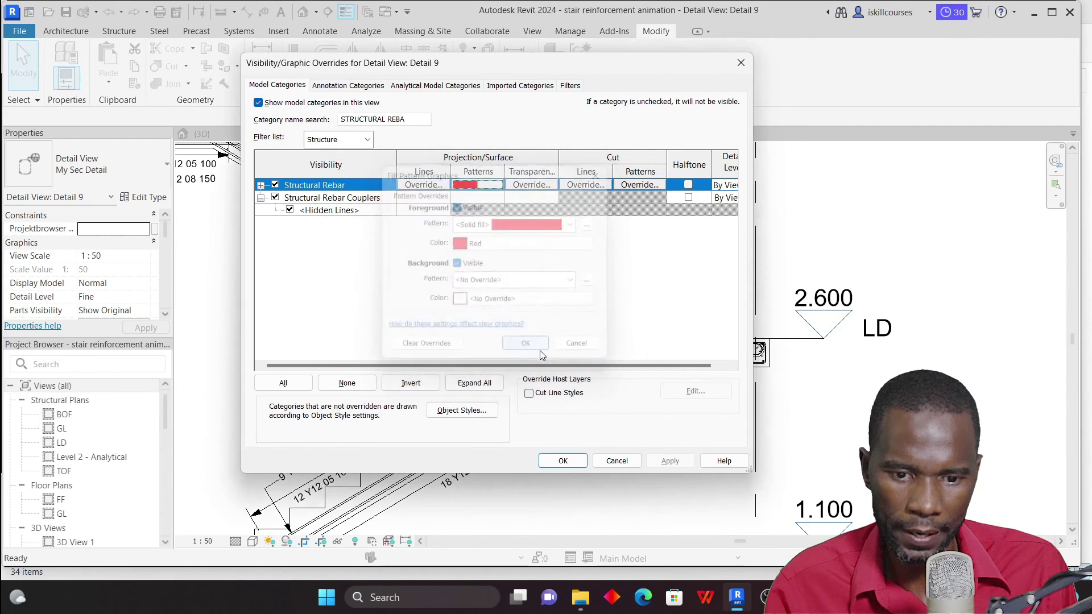
left_click(670, 459)
left_click(563, 461)
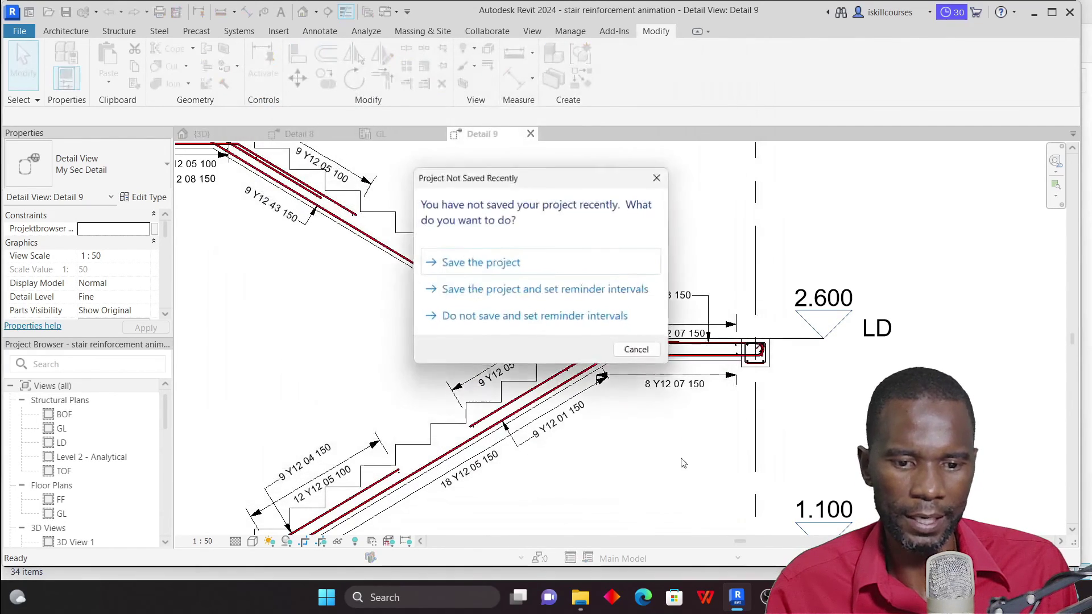
left_click(637, 349)
Step: Set the scale of the Detail 9 view to 1:25
scroll(540, 320, "up", 4)
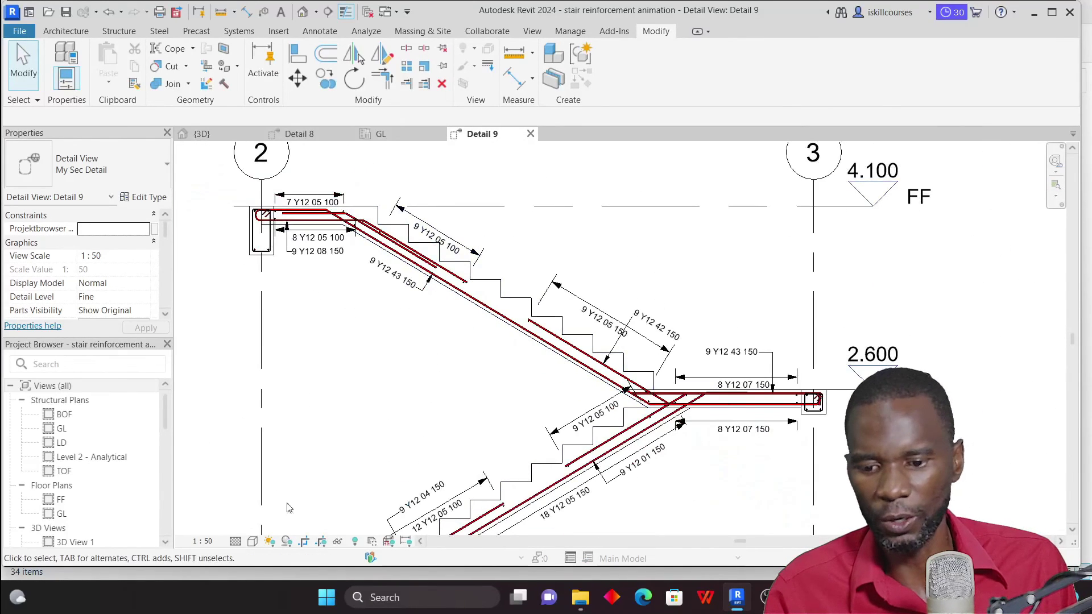
left_click(206, 541)
left_click(196, 431)
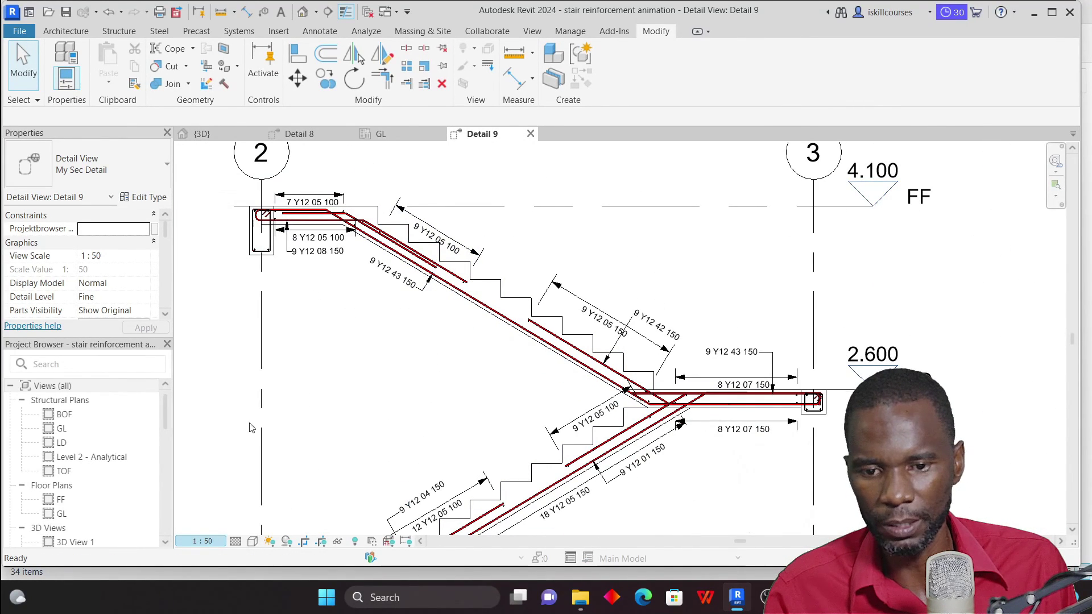
Step: Straighten the leader of the landing's 9 Y12 43 150 tag and lower the tag closer to the bar dimension
scroll(699, 389, "up", 3)
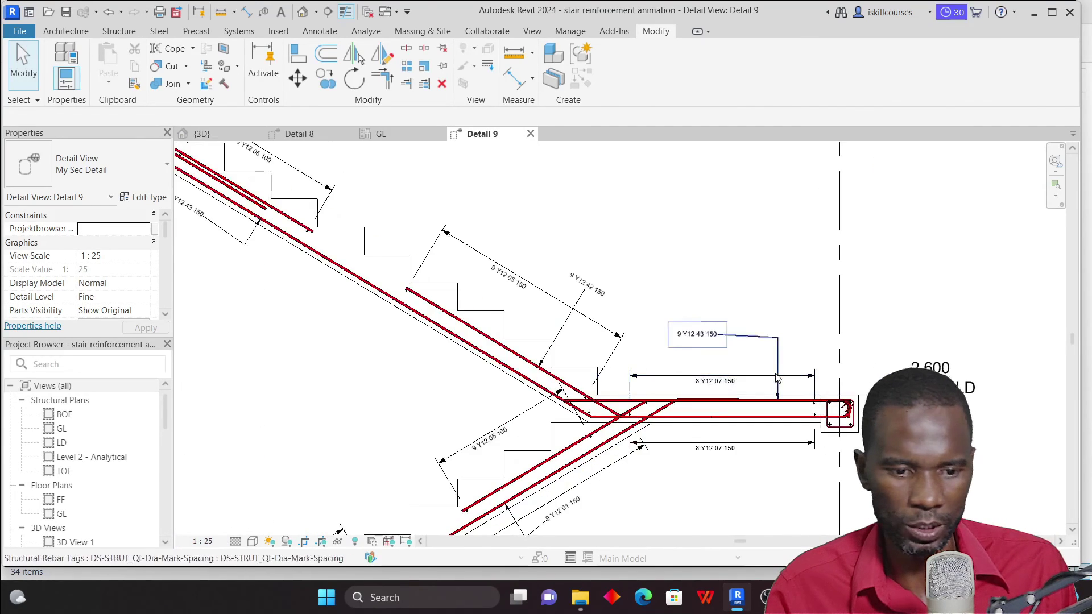
scroll(699, 389, "up", 2)
left_click(512, 310)
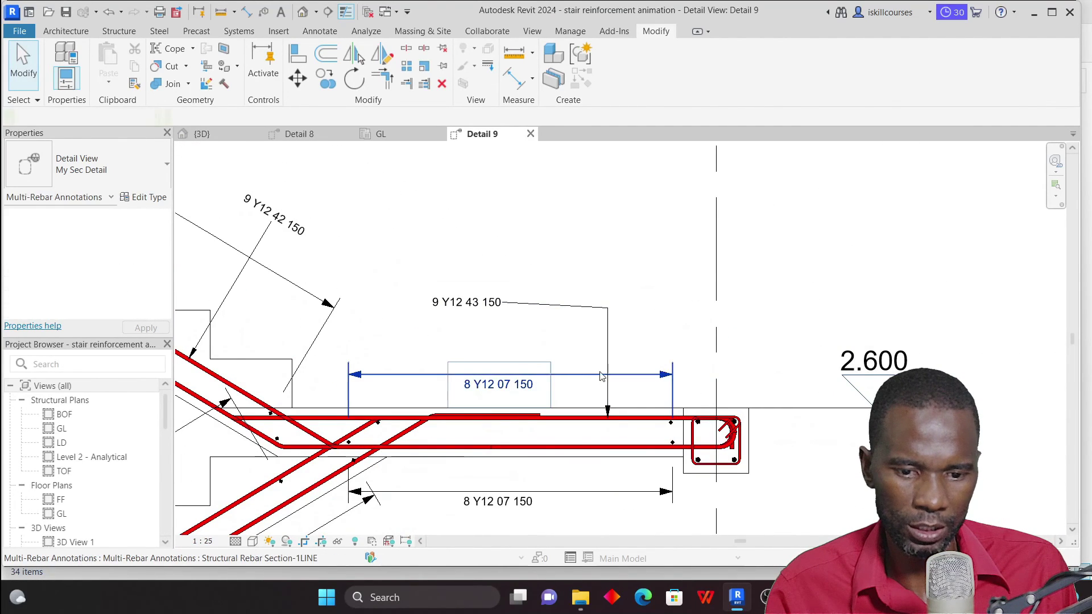
left_click(518, 316)
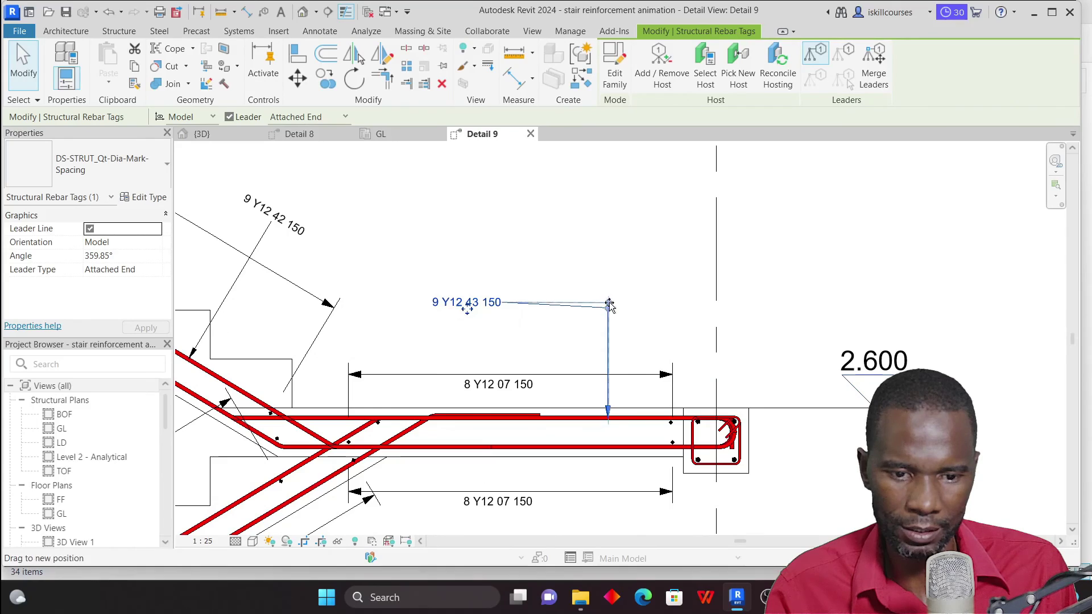
left_click_drag(609, 306, 606, 312)
left_click_drag(470, 340, 470, 364)
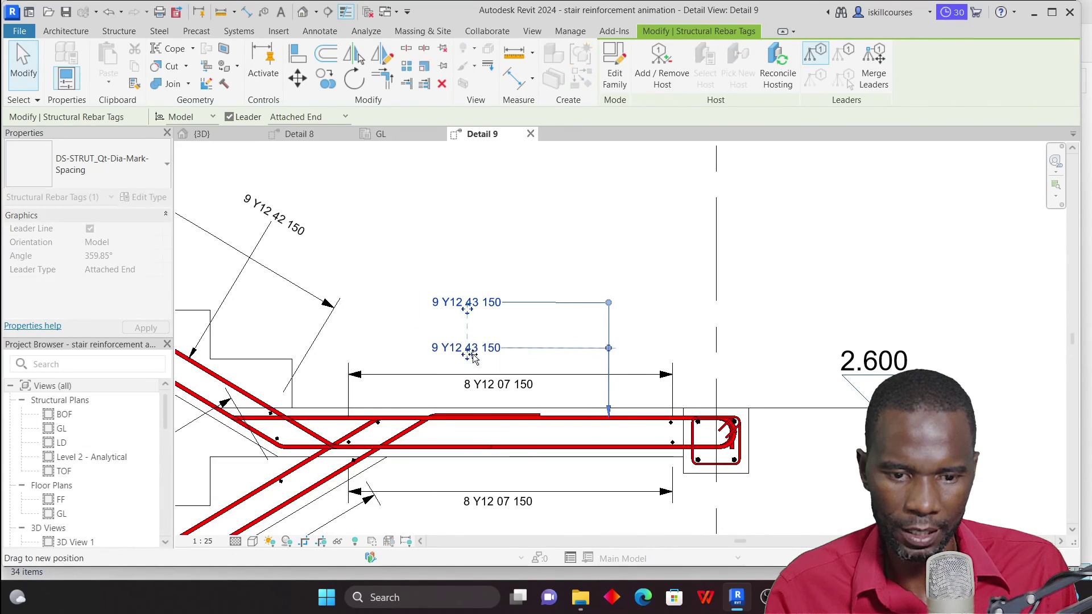
left_click(626, 312)
Step: Check the leader and placement of the 9 Y12 04 150 tag at the foot of the lower flight
scroll(626, 312, "down", 3)
scroll(306, 451, "up", 2)
scroll(306, 451, "down", 2)
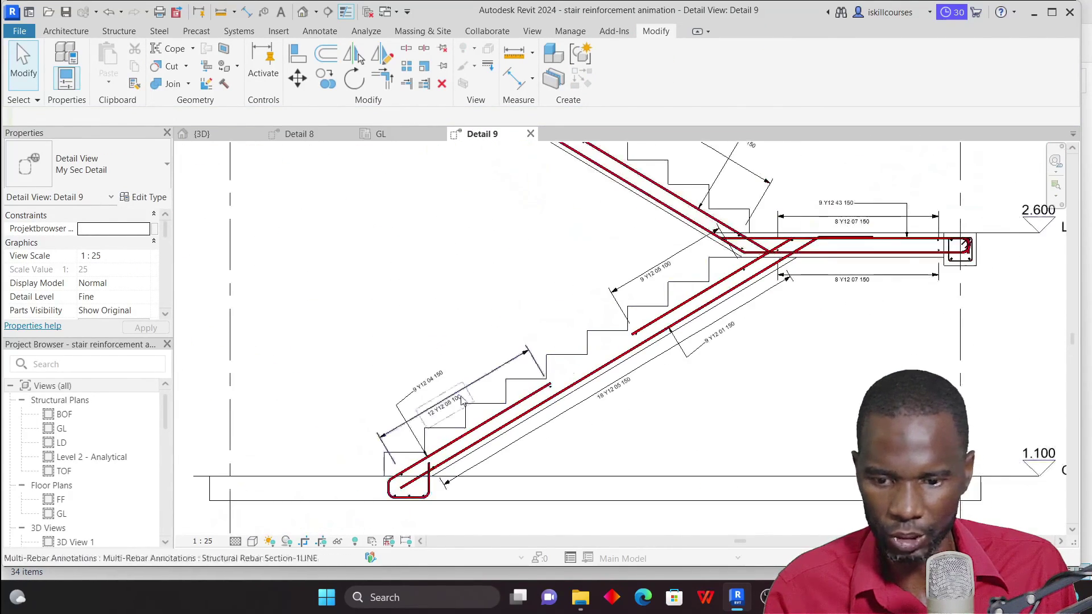
scroll(306, 451, "up", 5)
left_click(424, 408)
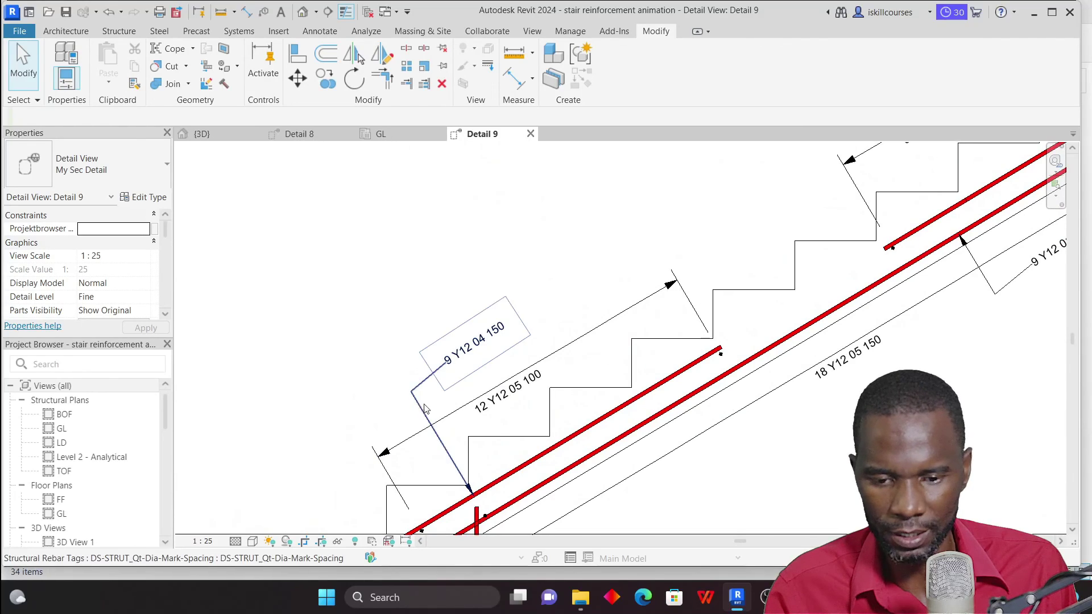
left_click(464, 363)
left_click(366, 380)
Step: Straighten the leader of the 9 Y12 08 150 tag near grid 2 and raise the tag beneath the 8 Y12 05 100 annotation
scroll(432, 449, "down", 4)
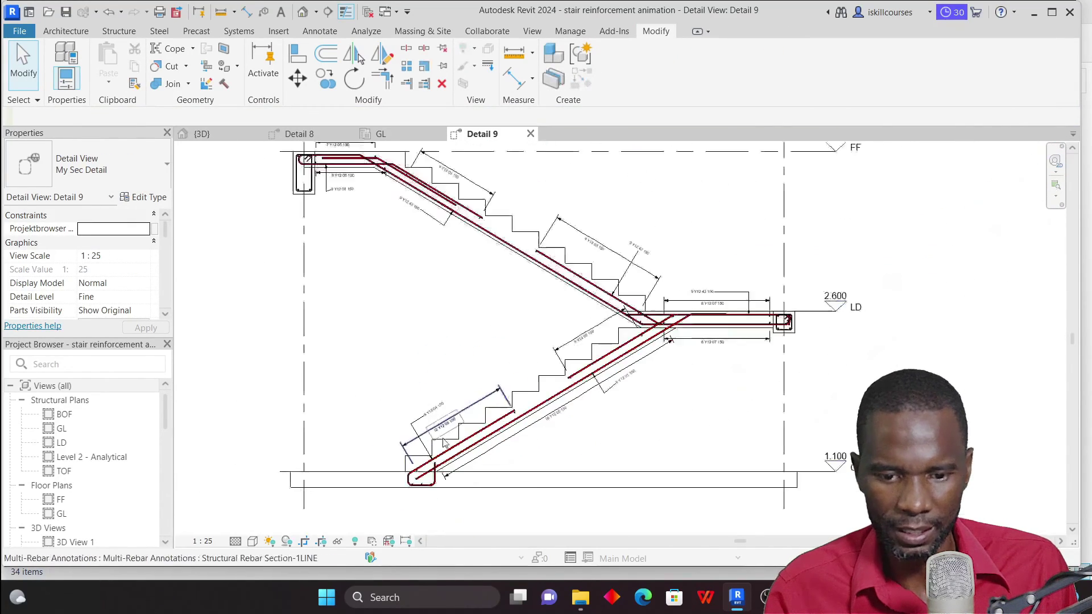
scroll(445, 443, "down", 2)
scroll(317, 399, "up", 6)
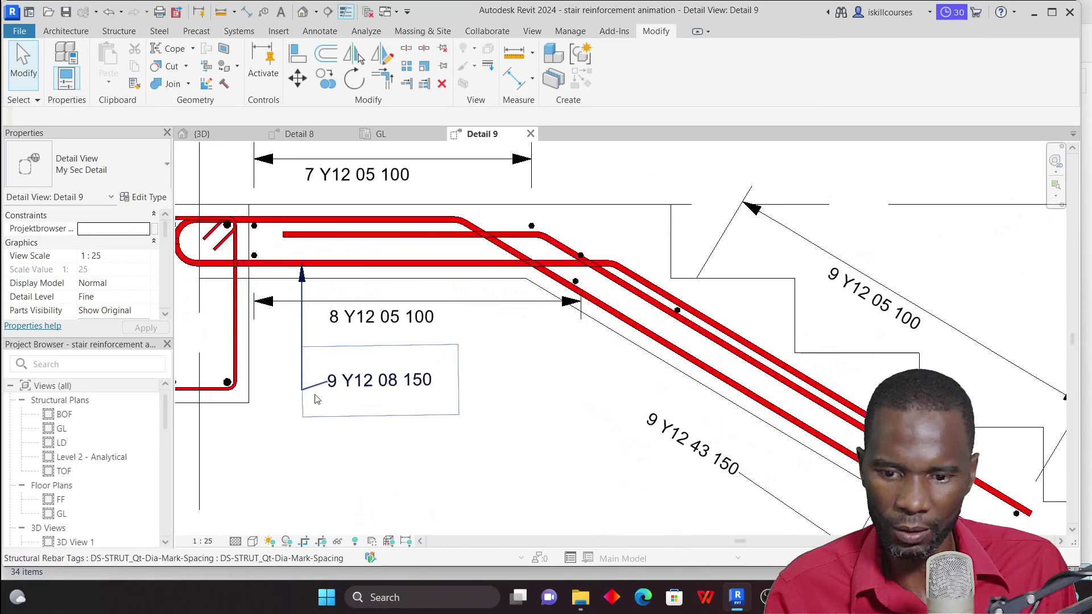
left_click(337, 385)
left_click_drag(302, 393, 303, 383)
key("Escape")
left_click(381, 383)
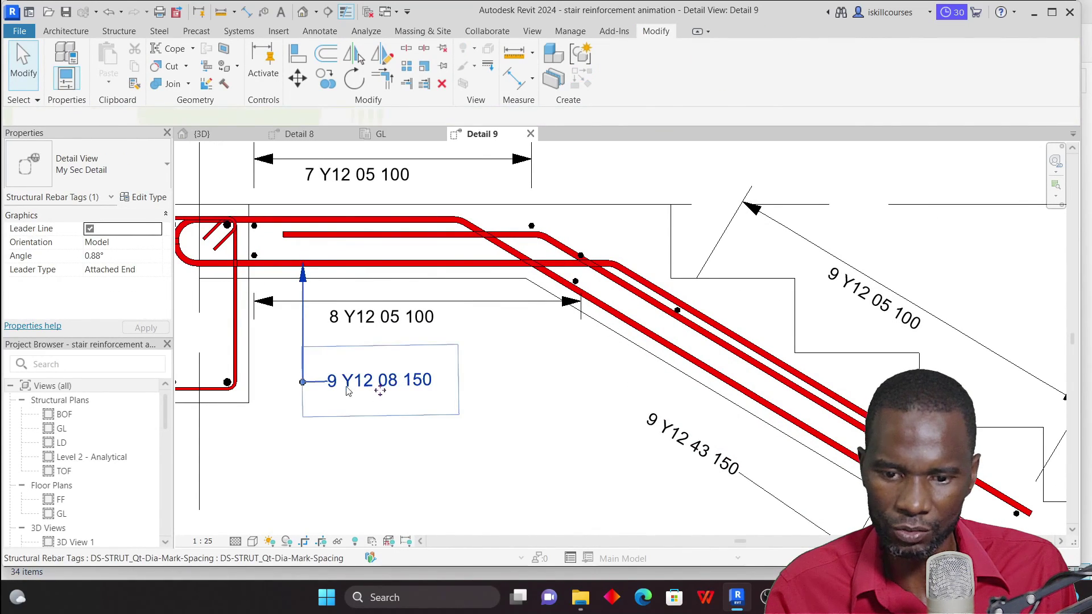
key("Escape")
scroll(388, 358, "down", 5)
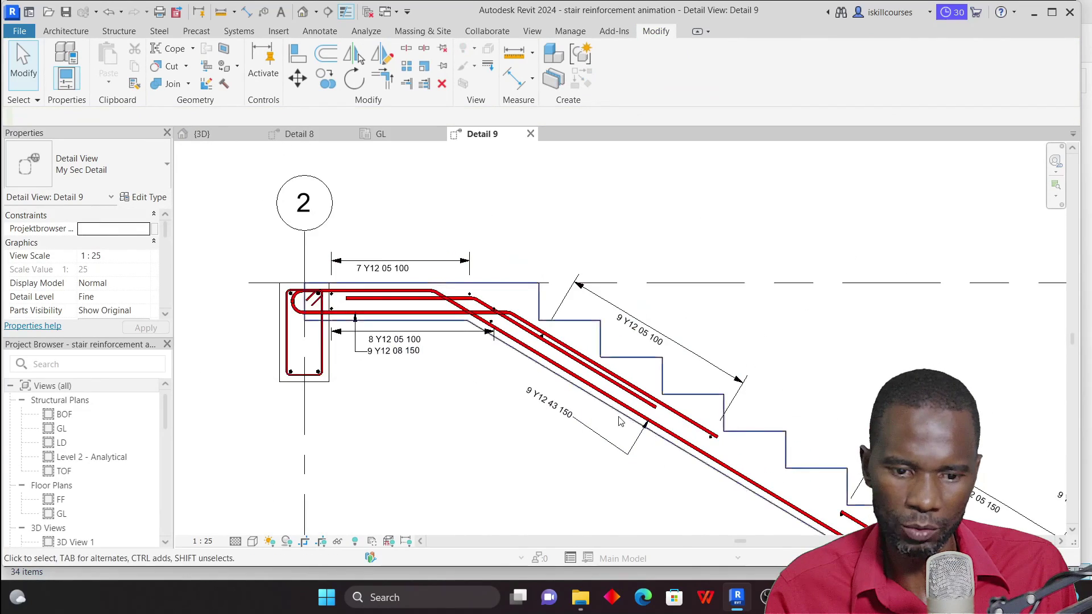
Step: Move the upper flight's 9 Y12 42 150 tag between its bar and the 9 Y12 05 150 dimension line
scroll(631, 371, "up", 5)
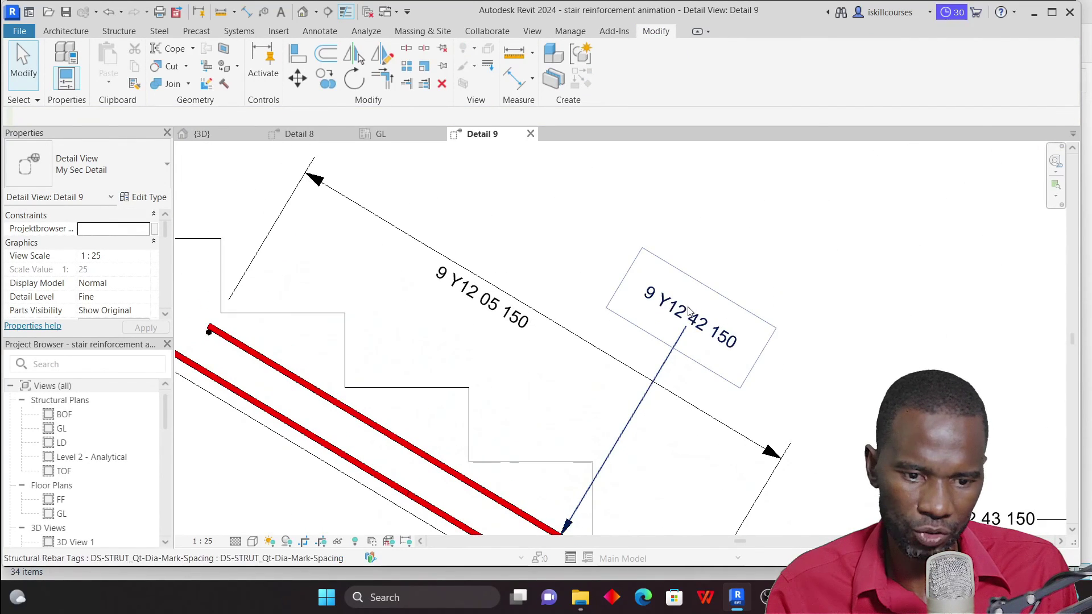
left_click(685, 270)
scroll(654, 318, "down", 3)
left_click_drag(619, 311, 589, 371)
key("Escape")
scroll(494, 326, "up", 4)
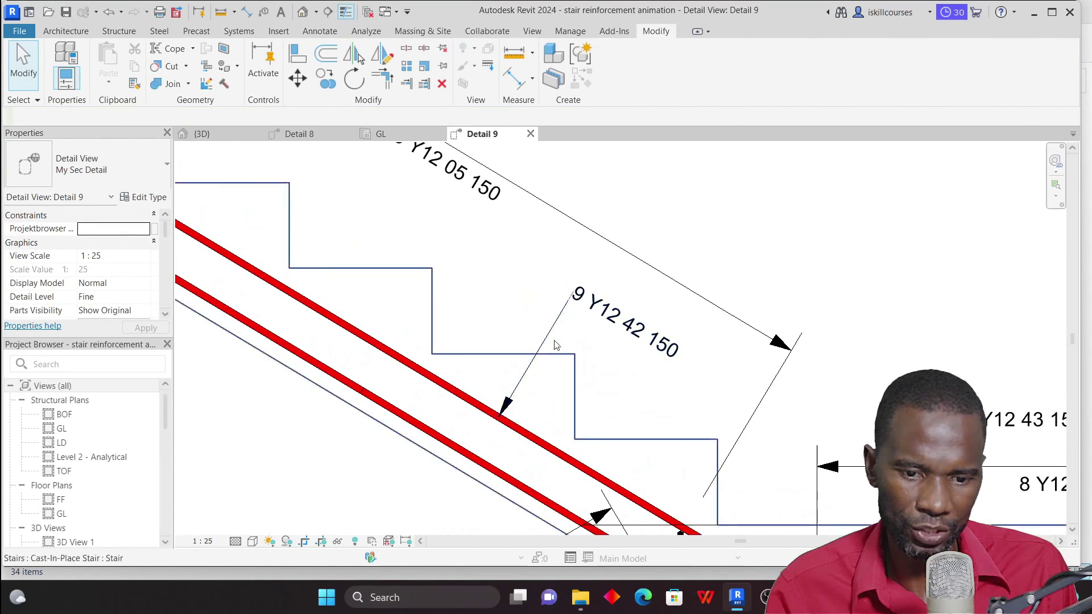
scroll(494, 326, "down", 4)
Step: Adjust the leader elbow of the lower flight's 9 Y12 01 150 tag to align the leader with its text
scroll(641, 380, "up", 4)
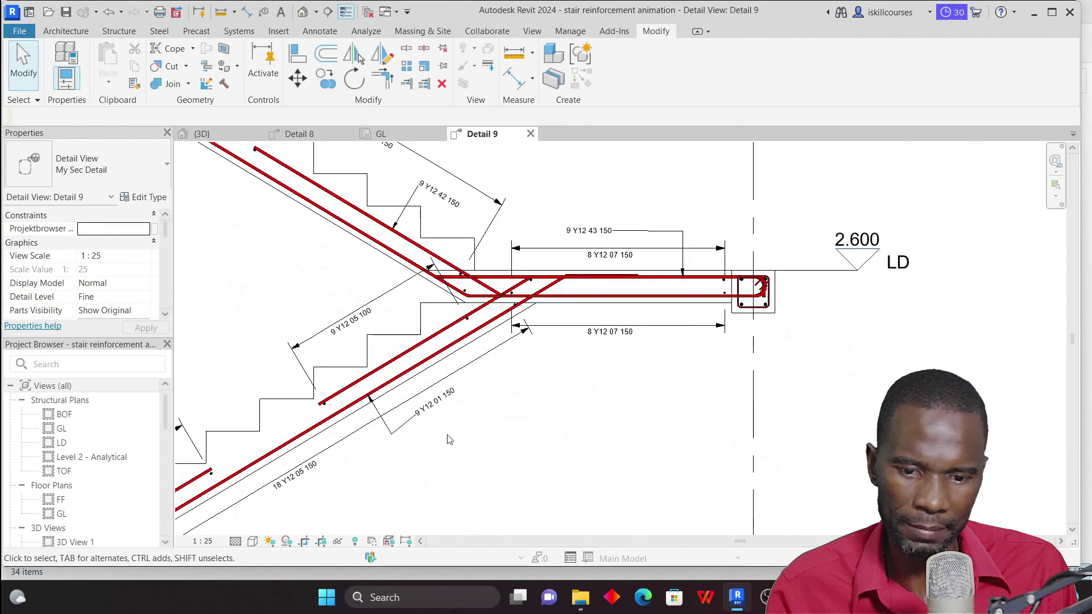
scroll(430, 430, "up", 2)
left_click(415, 438)
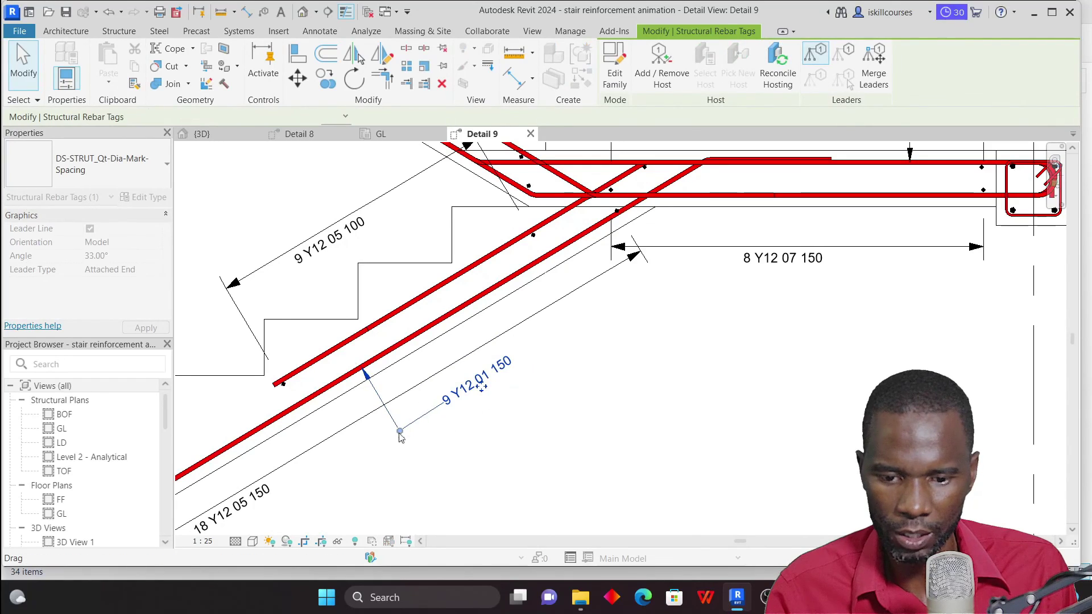
key("Escape")
Step: Review the red reinforcement and its tags at the landing and across both stair flights in Detail 9
scroll(557, 358, "down", 1)
scroll(557, 358, "down", 2)
scroll(520, 369, "up", 2)
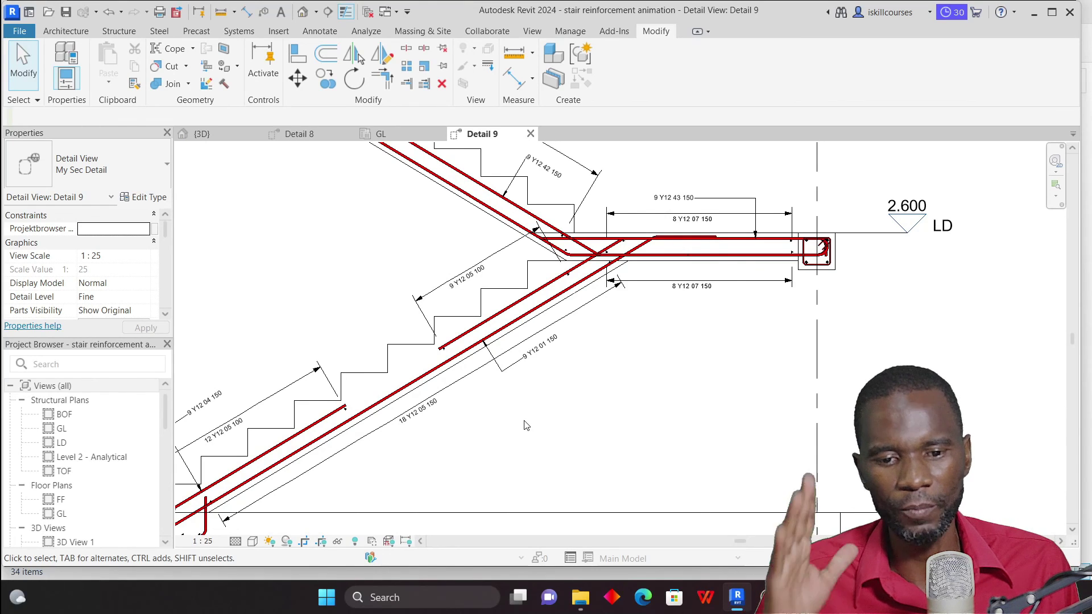
scroll(526, 426, "down", 2)
scroll(646, 349, "up", 3)
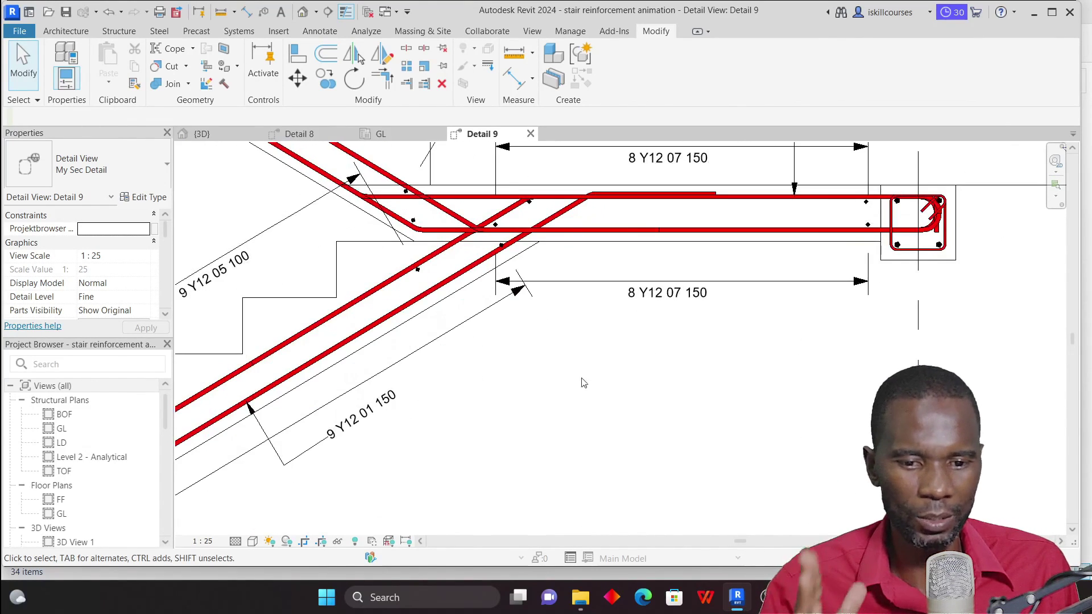
scroll(575, 370, "down", 3)
scroll(495, 364, "up", 3)
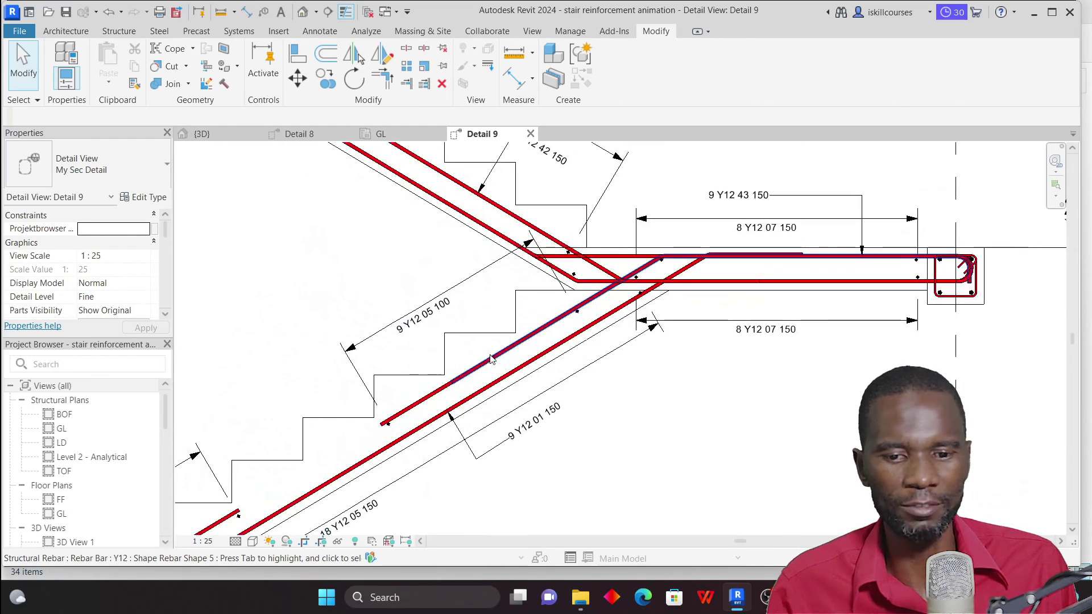
scroll(512, 378, "down", 3)
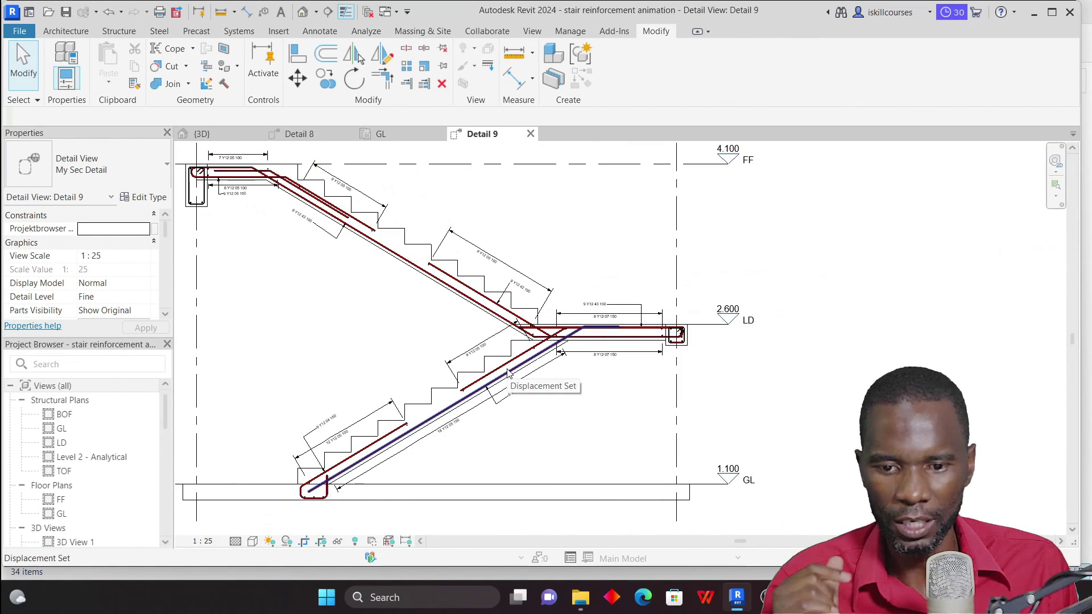
scroll(508, 386, "down", 2)
scroll(359, 328, "up", 4)
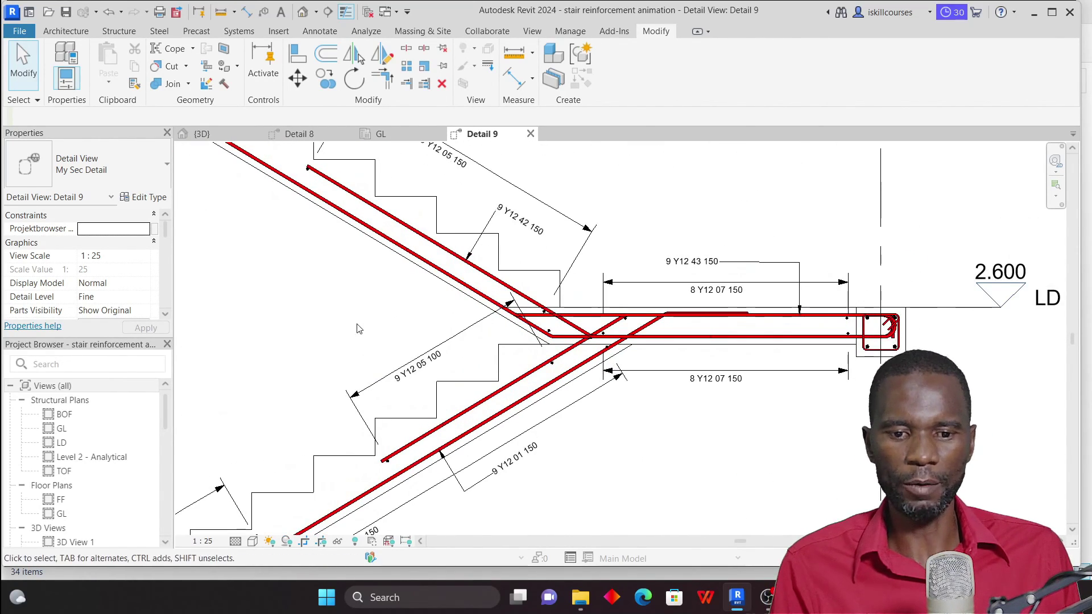